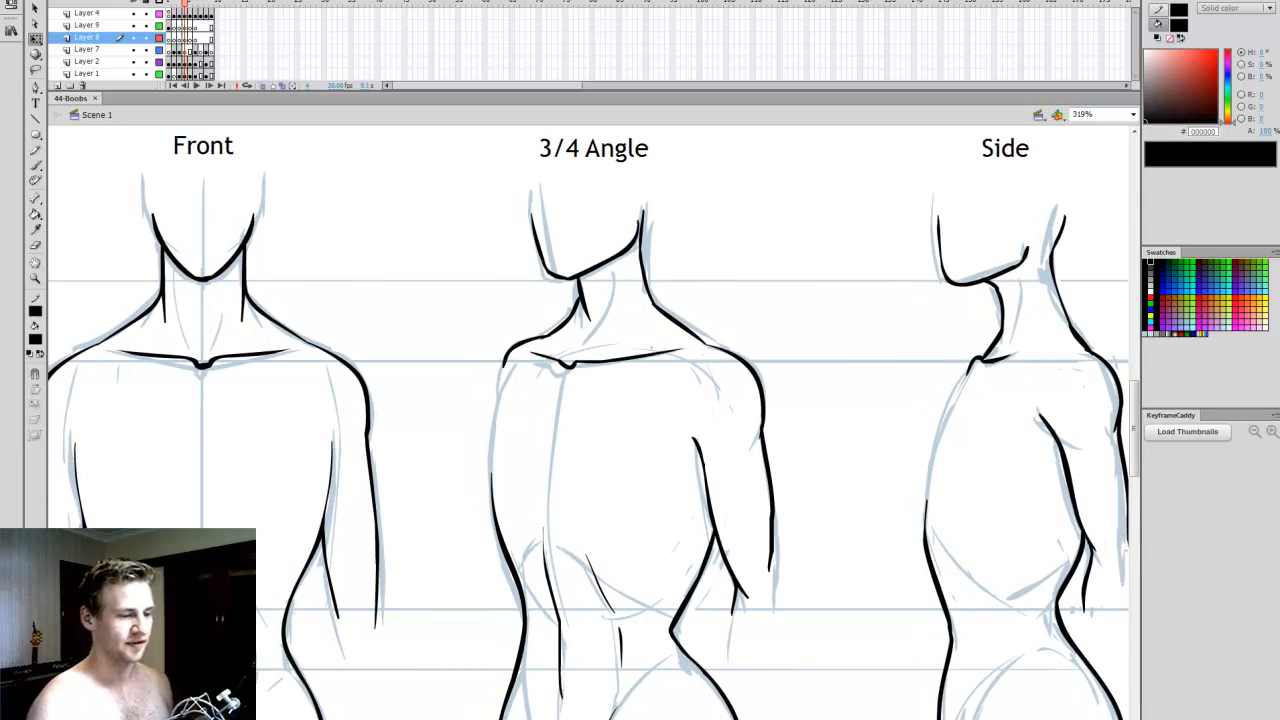
- Sketch the outer curve of a teardrop breast guide on the left half of the front-view torso in light blue (BDCFDB)
scroll(589, 428, "left", 3)
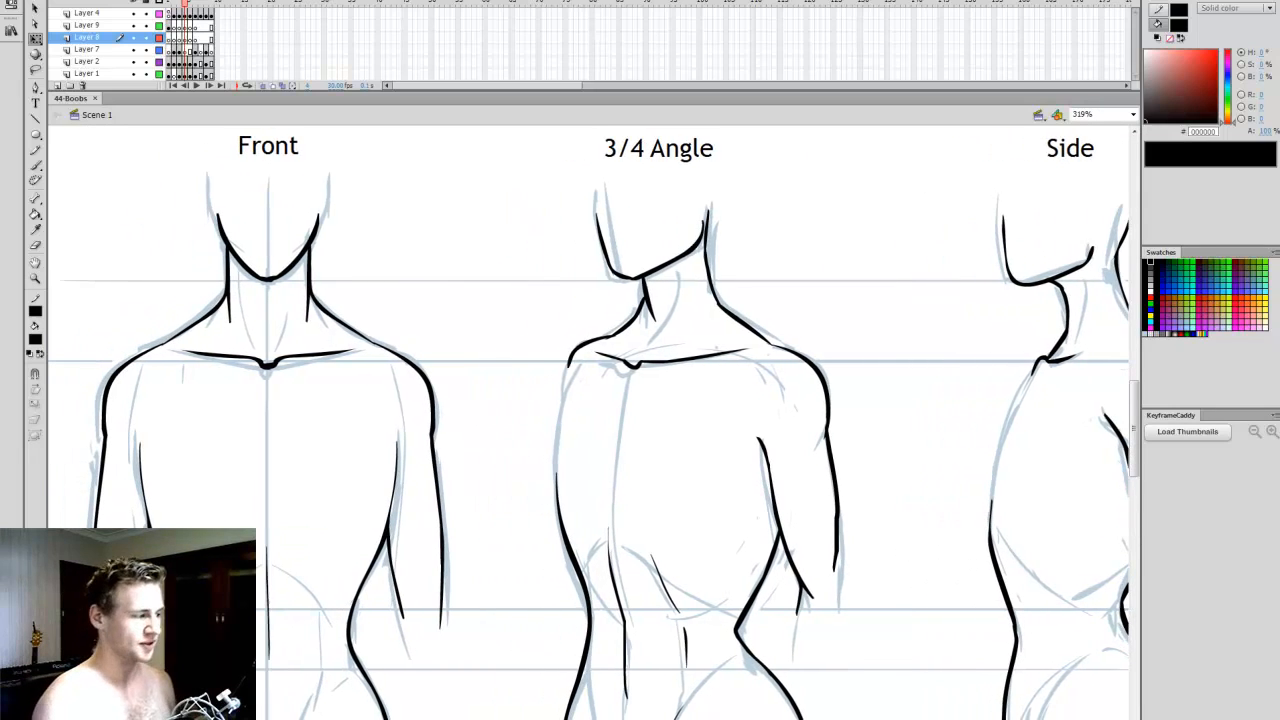
key("b")
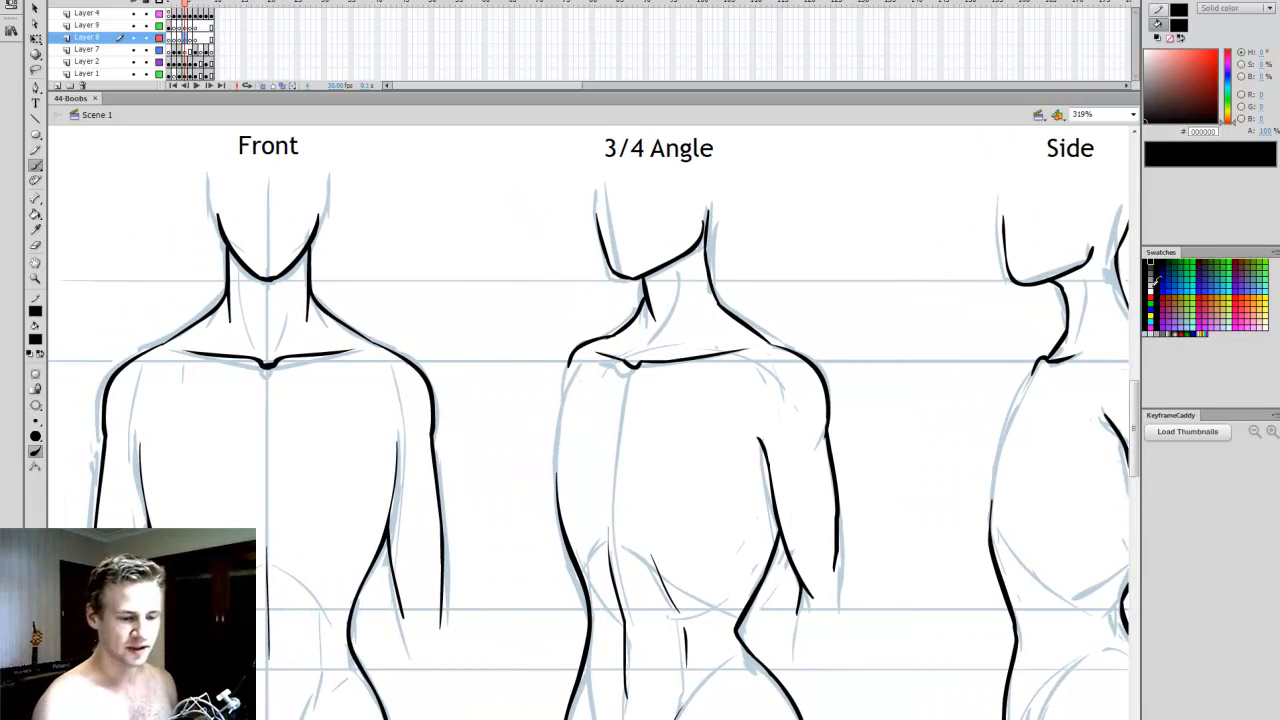
left_click(1148, 333)
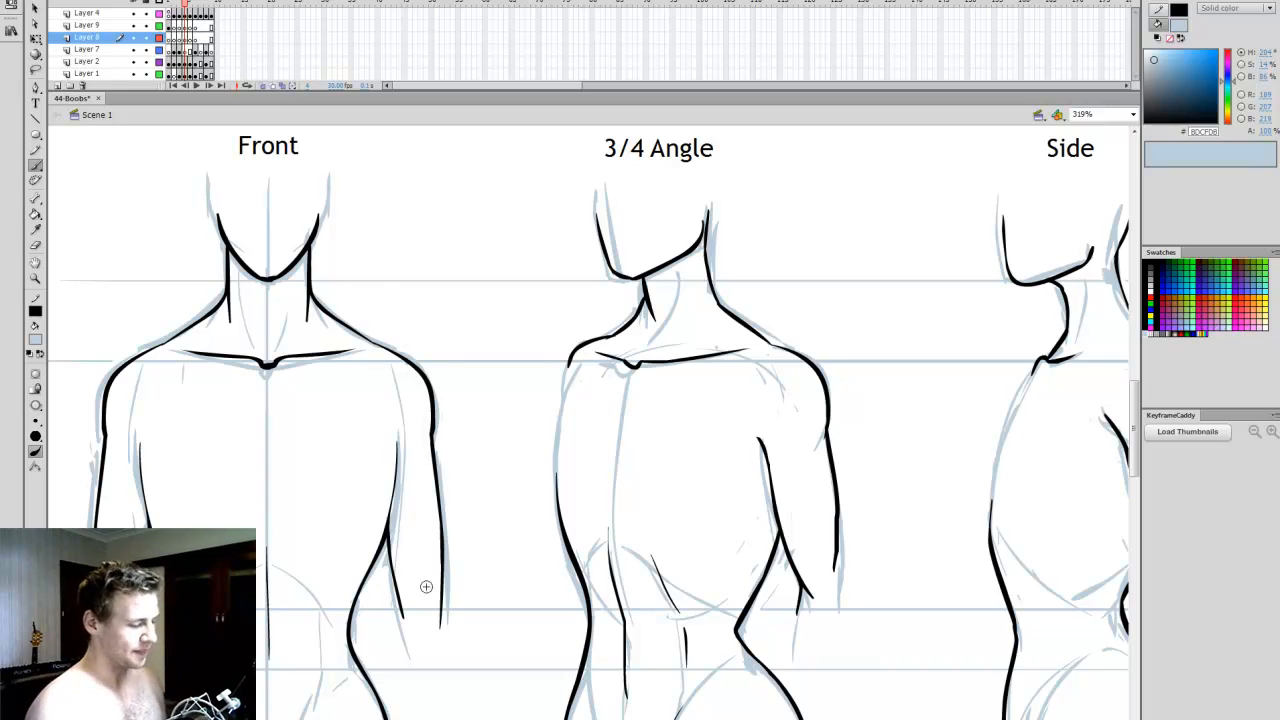
left_click_drag(600, 719, 591, 719)
left_click_drag(1134, 400, 1134, 403)
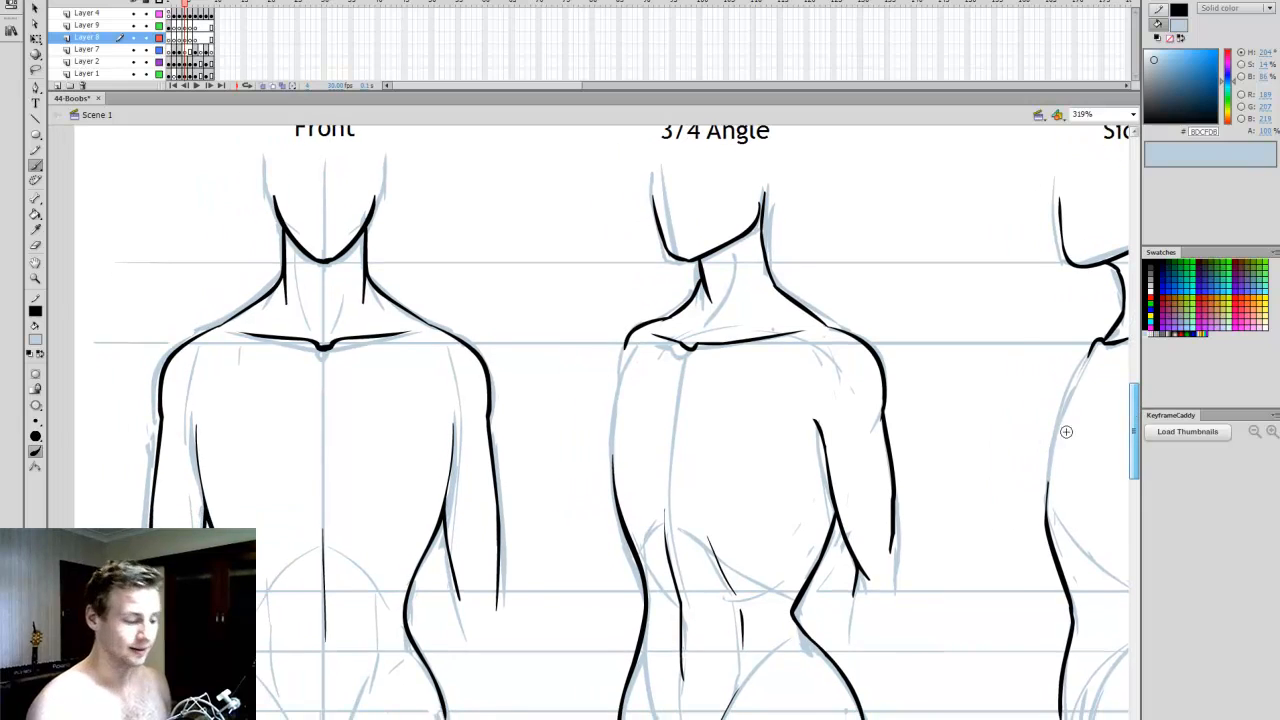
left_click_drag(591, 719, 584, 719)
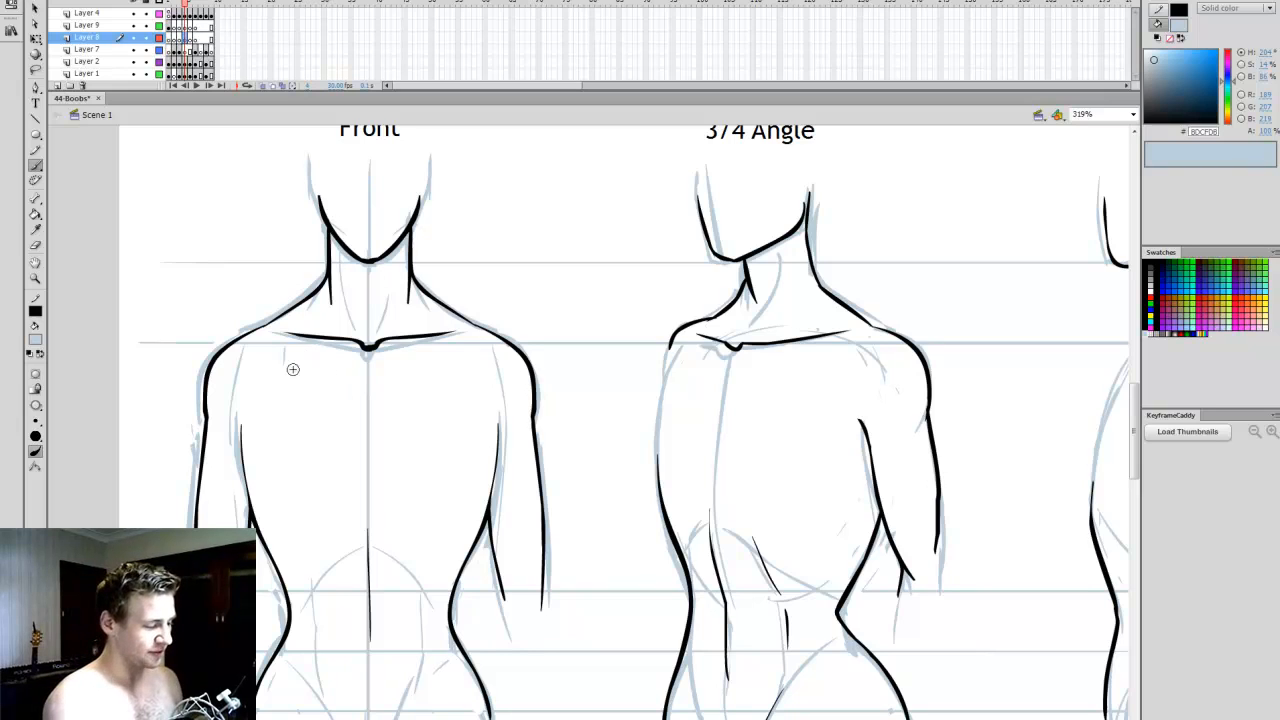
mouse_move(296, 347)
left_mouse_down()
mouse_move(279, 401)
mouse_move(260, 471)
left_mouse_up()
mouse_move(267, 425)
left_mouse_down()
mouse_move(264, 502)
mouse_move(315, 537)
left_mouse_up()
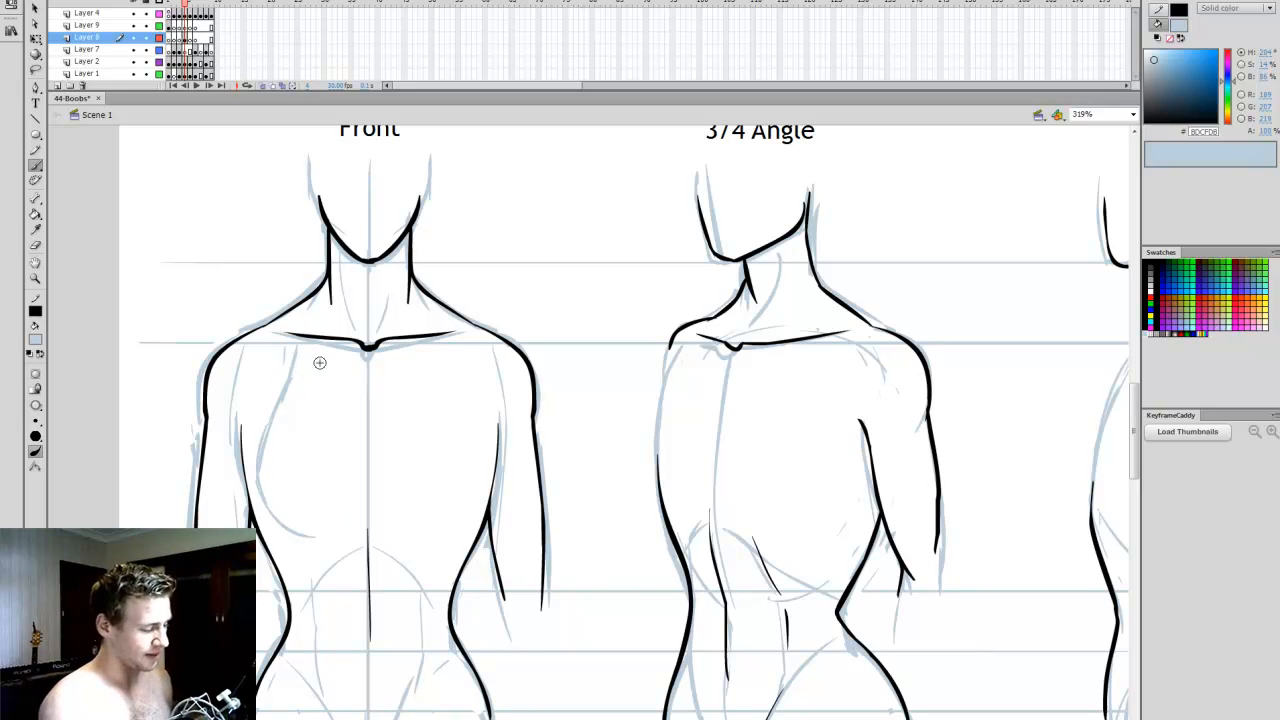
- Shift the outer guide curve slightly outward and sketch the inner curve to close the left teardrop
key("q")
left_click(282, 398)
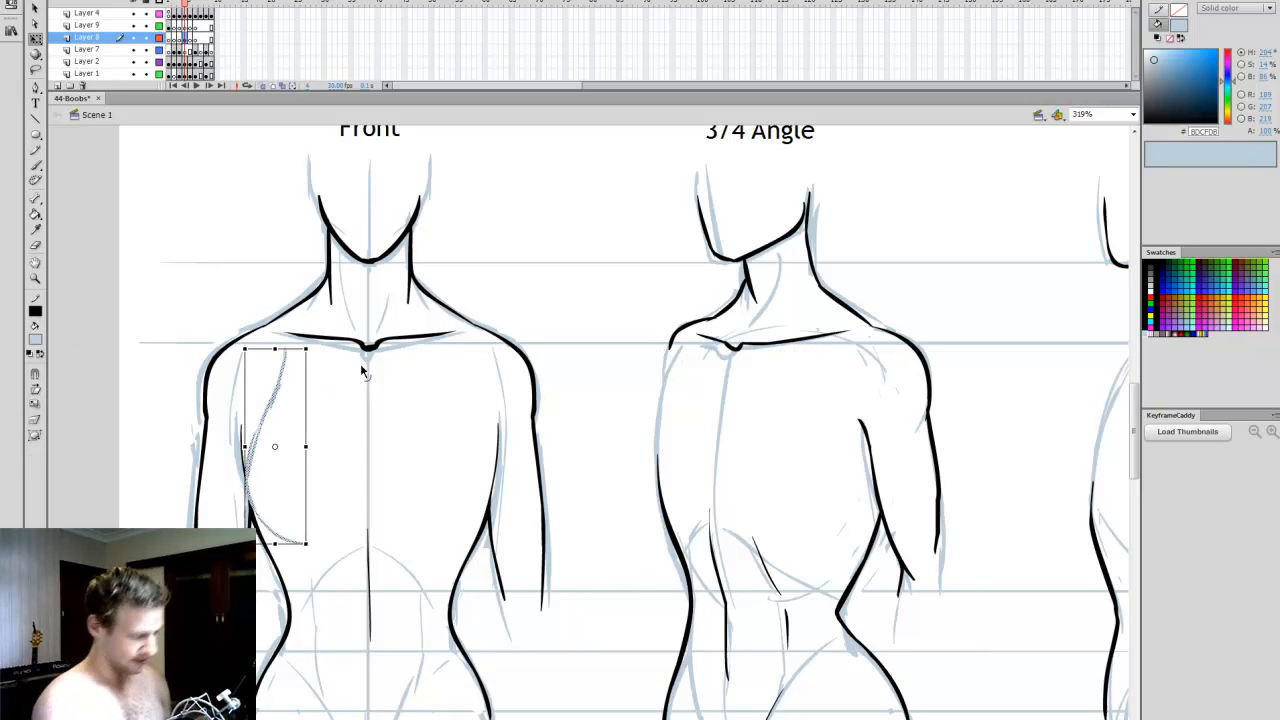
key("b")
left_click_drag(306, 350, 344, 447)
mouse_move(324, 384)
left_mouse_down()
mouse_move(354, 488)
mouse_move(336, 534)
mouse_move(309, 548)
mouse_move(348, 487)
mouse_move(304, 337)
mouse_move(308, 380)
mouse_move(301, 371)
mouse_move(272, 409)
mouse_move(295, 347)
left_mouse_up()
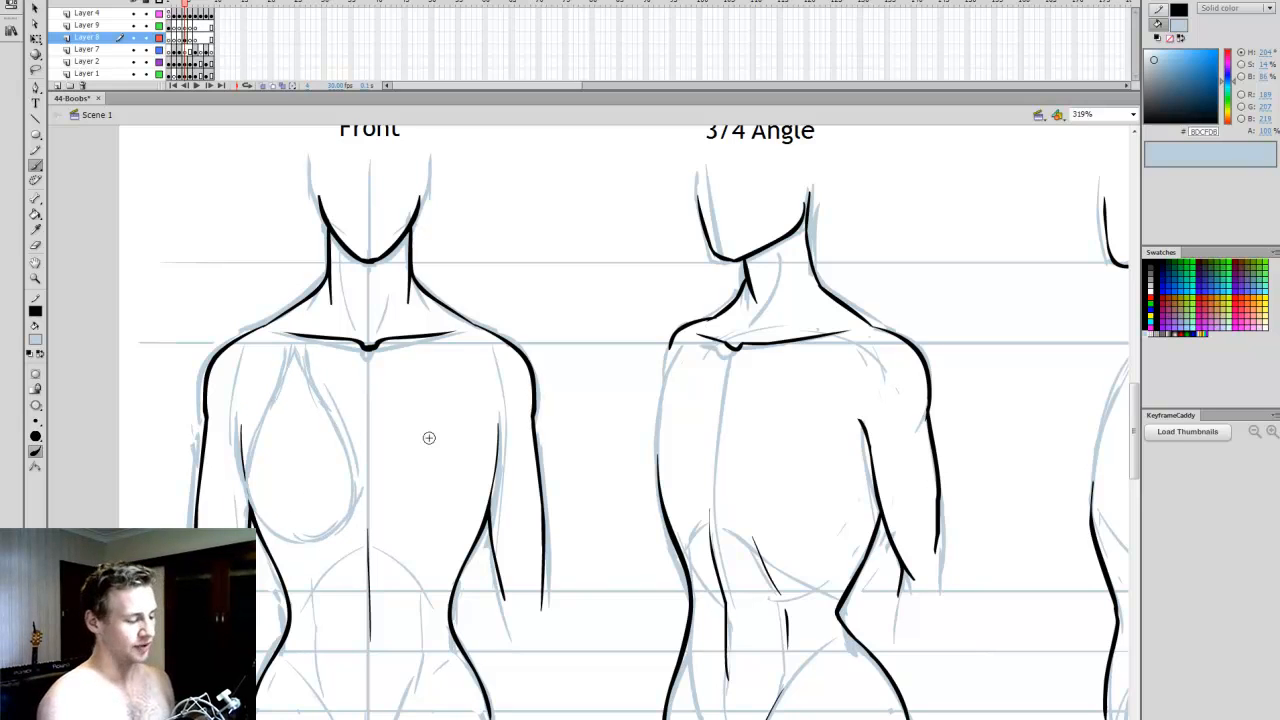
- Lock Layer 1 and Layer 2, and shorten the left teardrop guide with Free Transform
key("q")
key("ctrl+a")
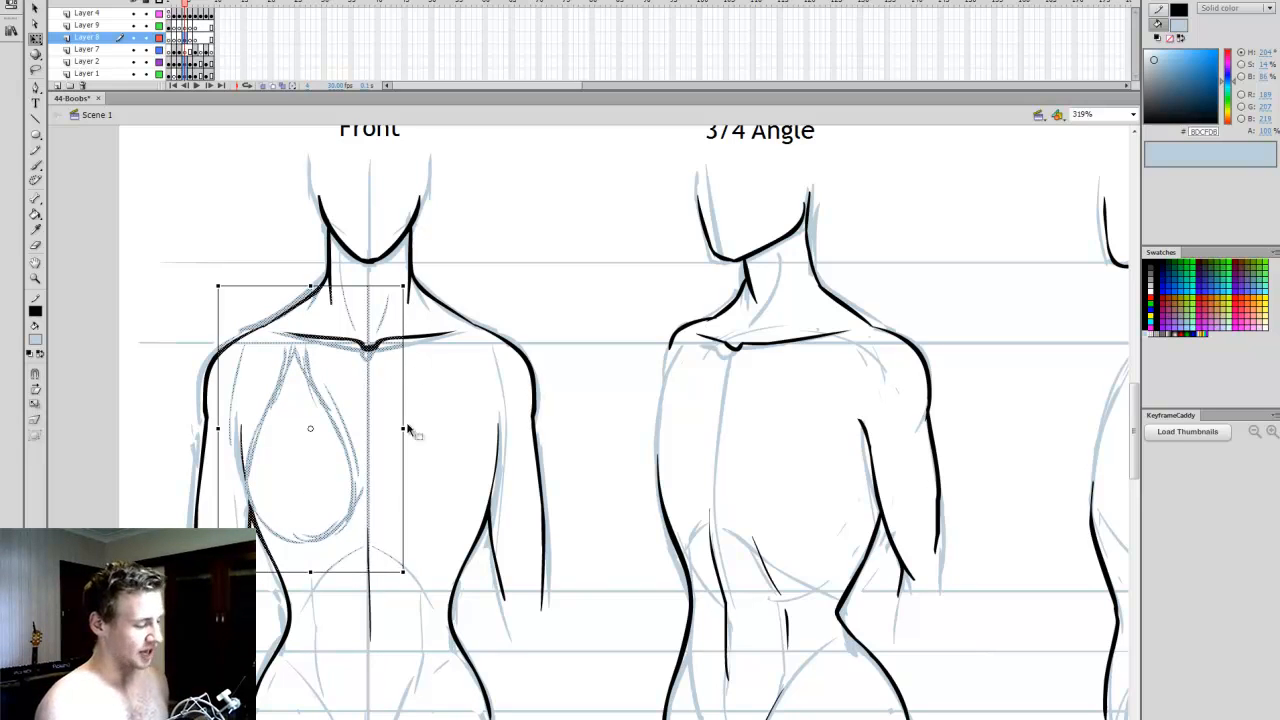
left_click(374, 522)
left_click_drag(145, 62, 145, 74)
left_click_drag(245, 337, 366, 545)
left_click(382, 507)
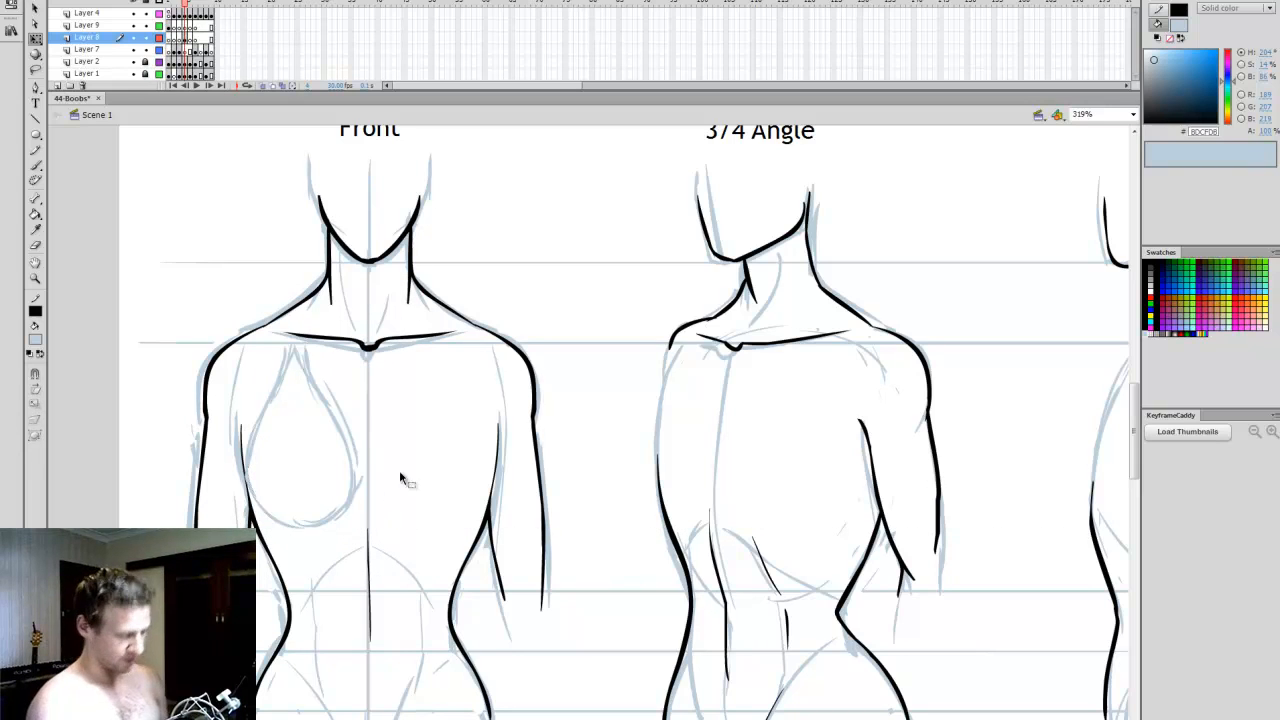
- Sketch a matching teardrop guide on the right half of the front-view torso and adjust its shape with Free Transform
key("b")
mouse_move(427, 348)
left_mouse_down()
mouse_move(403, 422)
mouse_move(413, 512)
left_mouse_up()
left_click_drag(400, 416, 391, 497)
mouse_move(409, 384)
left_mouse_down()
mouse_move(387, 505)
mouse_move(430, 531)
left_mouse_up()
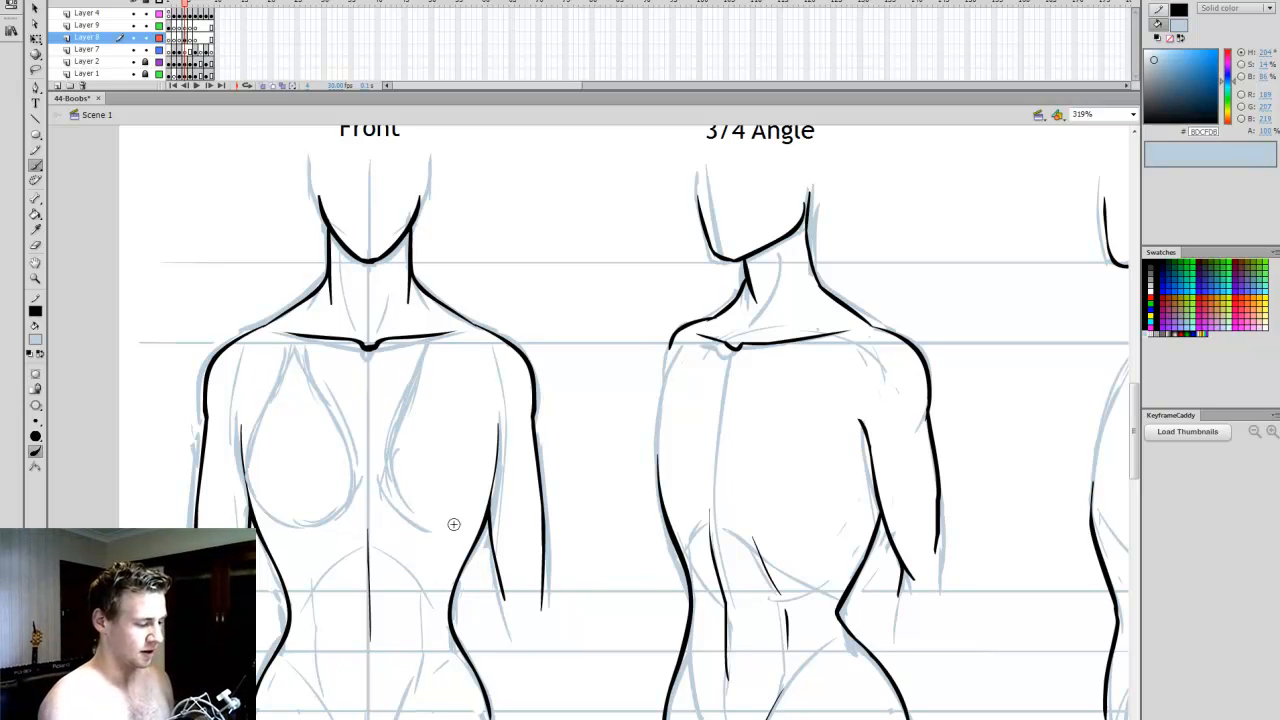
left_click_drag(441, 347, 464, 402)
mouse_move(442, 357)
left_mouse_down()
mouse_move(477, 420)
mouse_move(486, 488)
mouse_move(428, 524)
mouse_move(468, 520)
mouse_move(488, 455)
left_mouse_up()
key("q")
mouse_move(374, 558)
left_mouse_down()
mouse_move(502, 332)
mouse_move(465, 340)
left_mouse_up()
left_click_drag(499, 437, 500, 437)
left_click(522, 434)
- Draw a horizontal guideline across the base of both teardrops and touch up the right teardrop's inner edge
key("b")
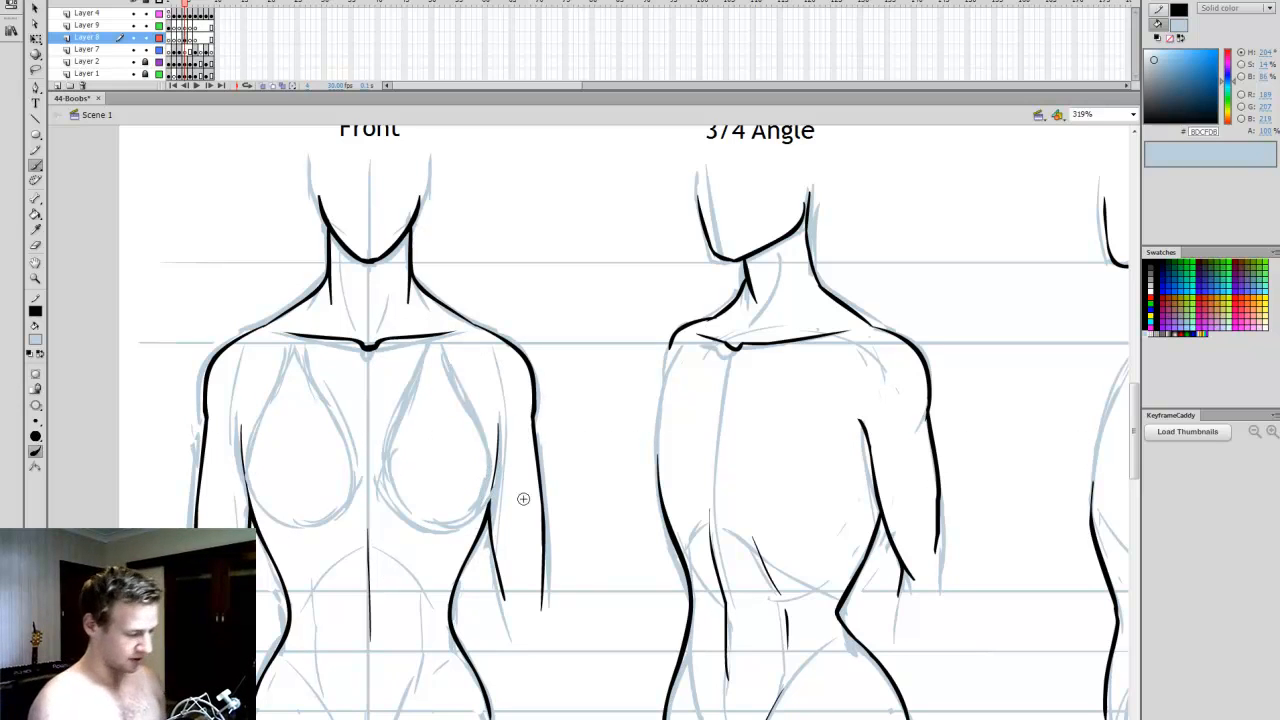
left_click_drag(218, 524, 594, 526)
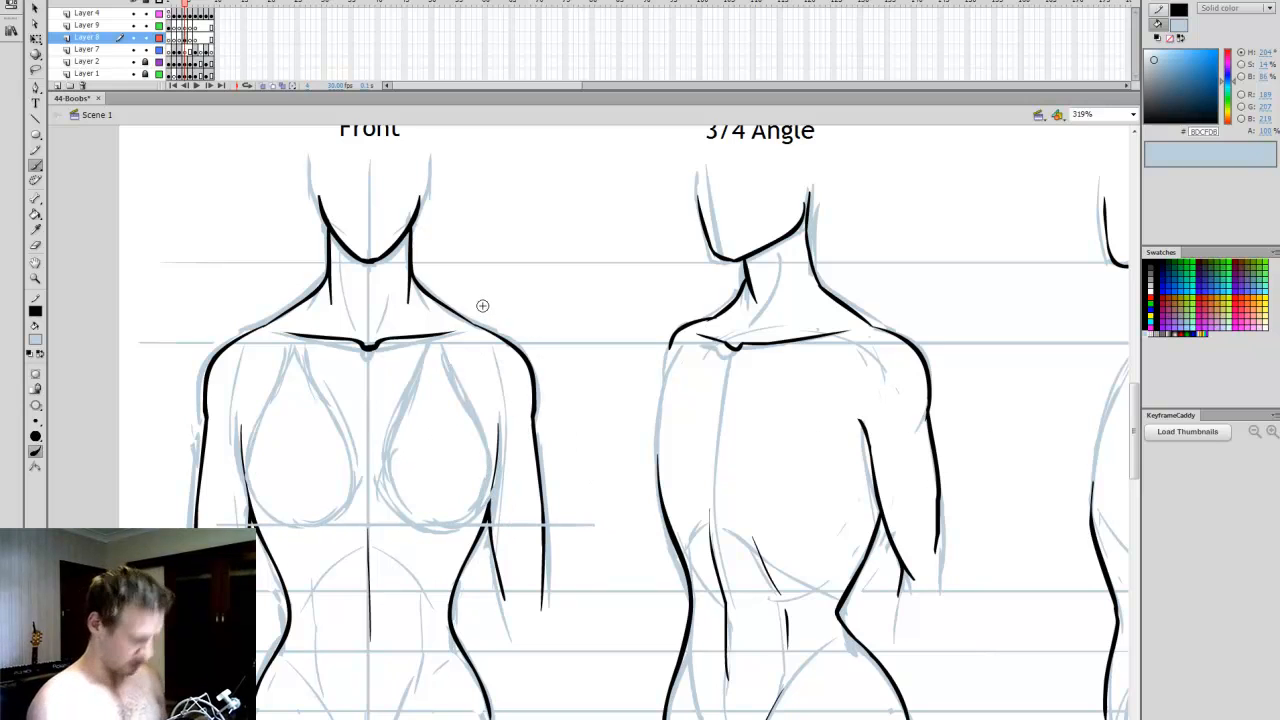
scroll(1134, 430, "down", 2)
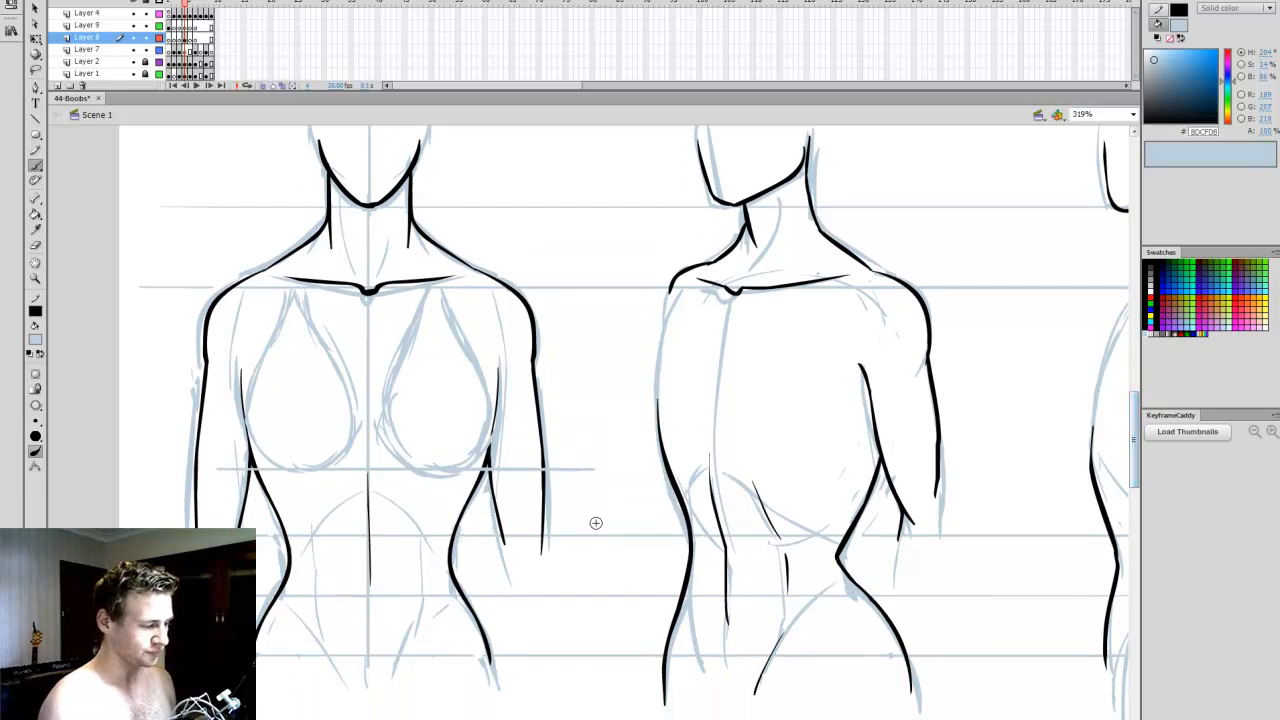
left_click_drag(384, 437, 391, 371)
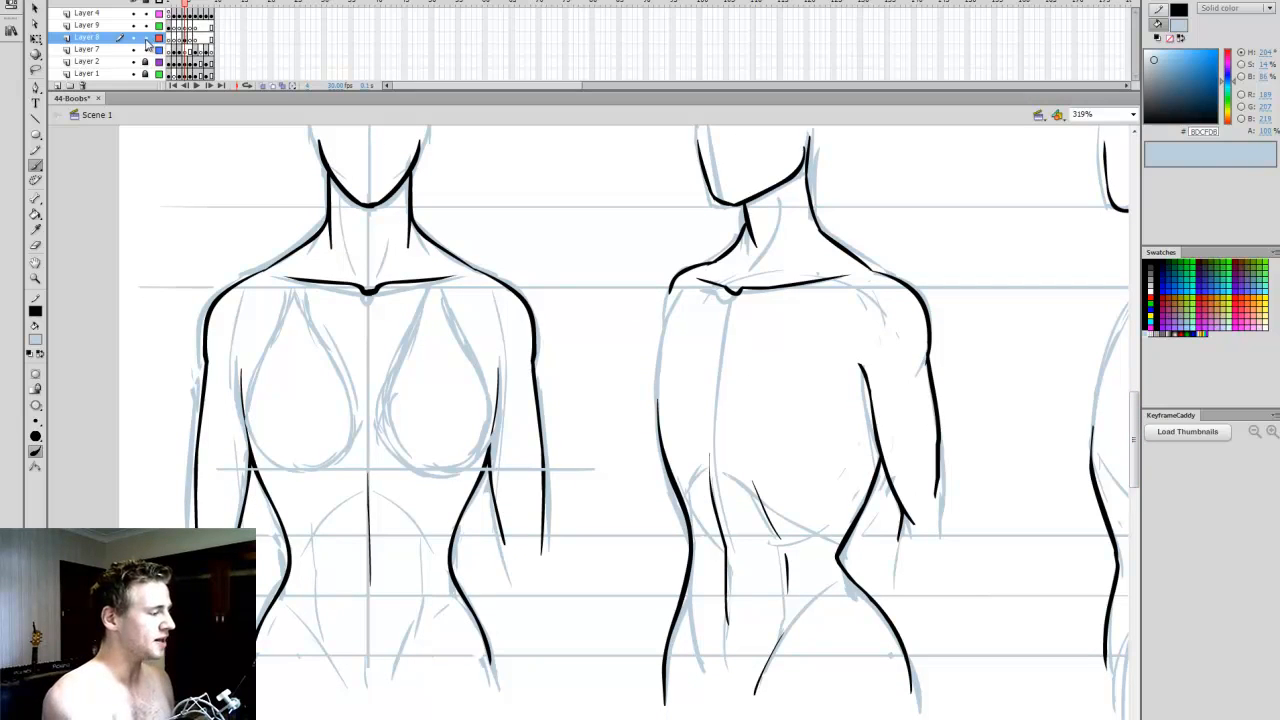
- Lock Layer 8 and ink the outer and lower contours of both front-view breasts in black on Layer 9
left_click(190, 26)
left_click(1157, 260)
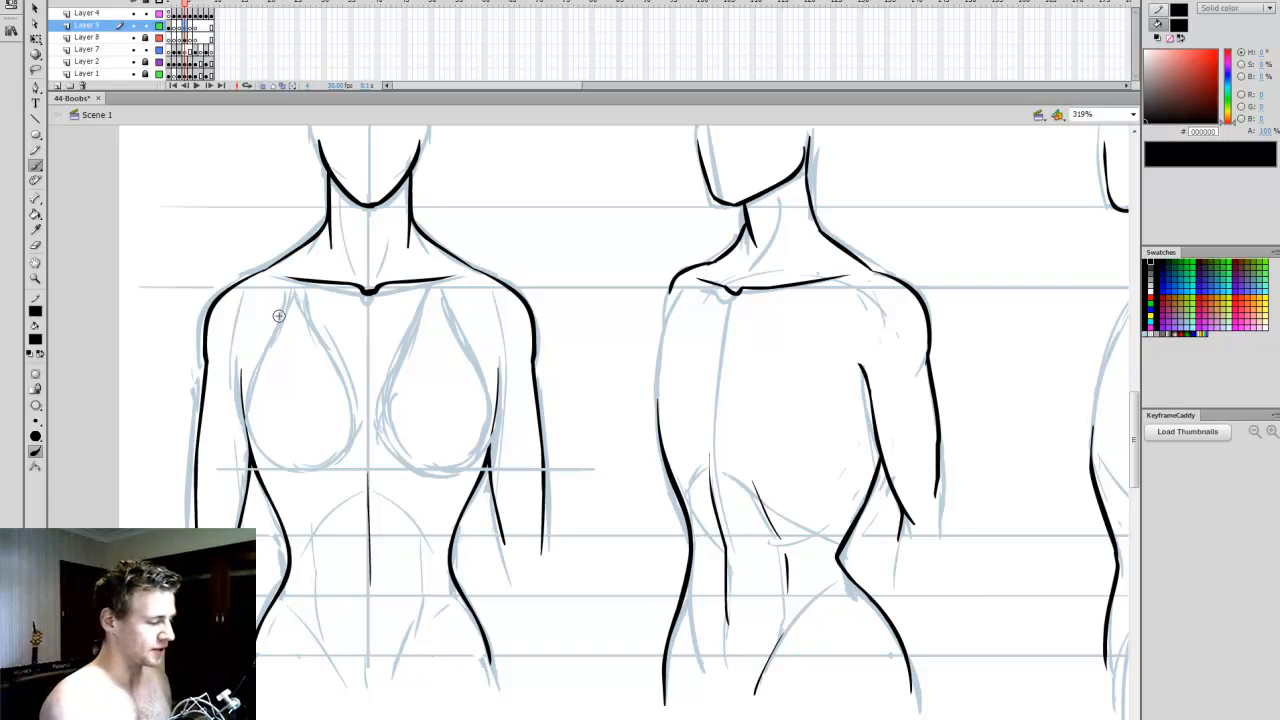
left_click_drag(261, 438, 279, 465)
key("ctrl+z")
left_click(37, 422)
left_click(73, 440)
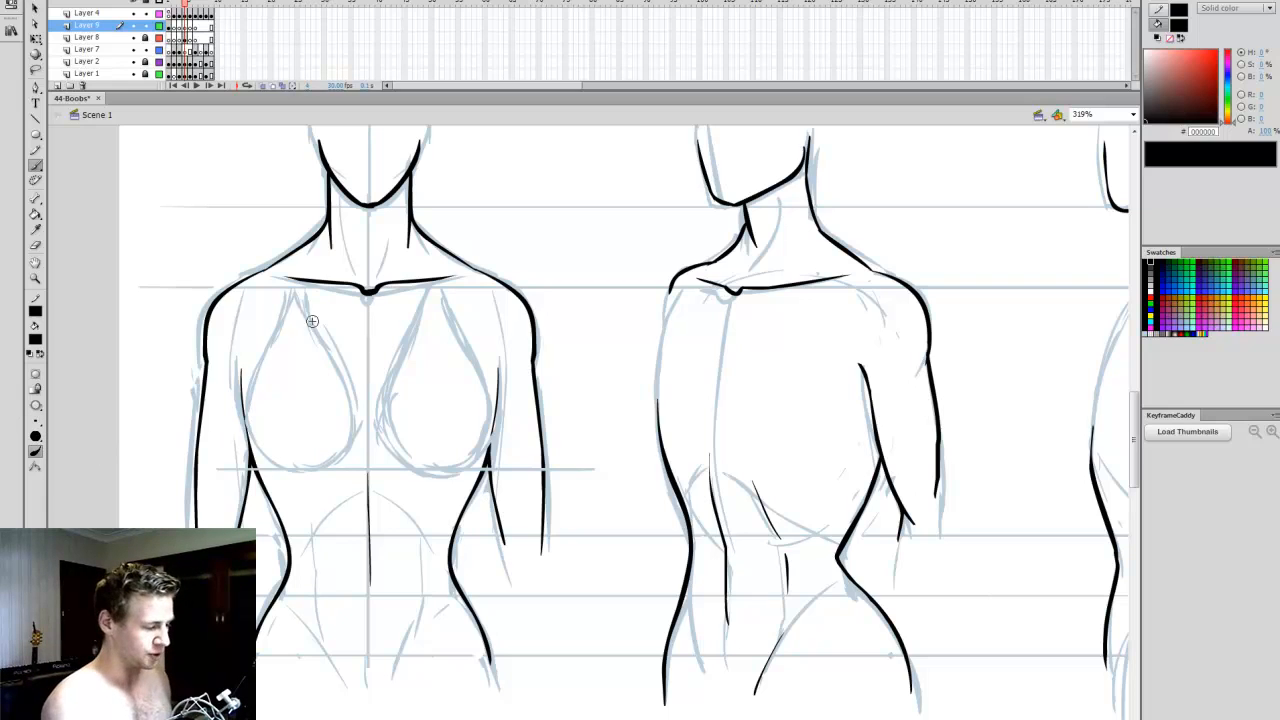
left_click_drag(324, 483, 347, 438)
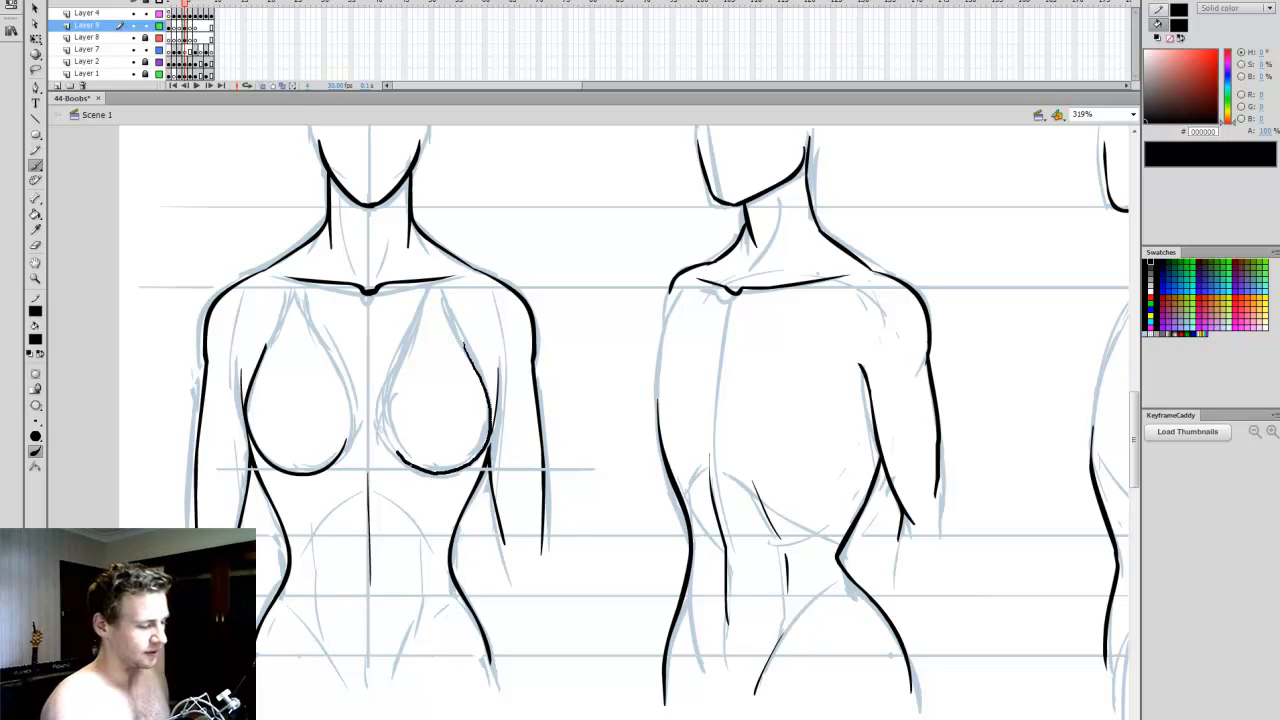
left_click_drag(406, 464, 383, 424)
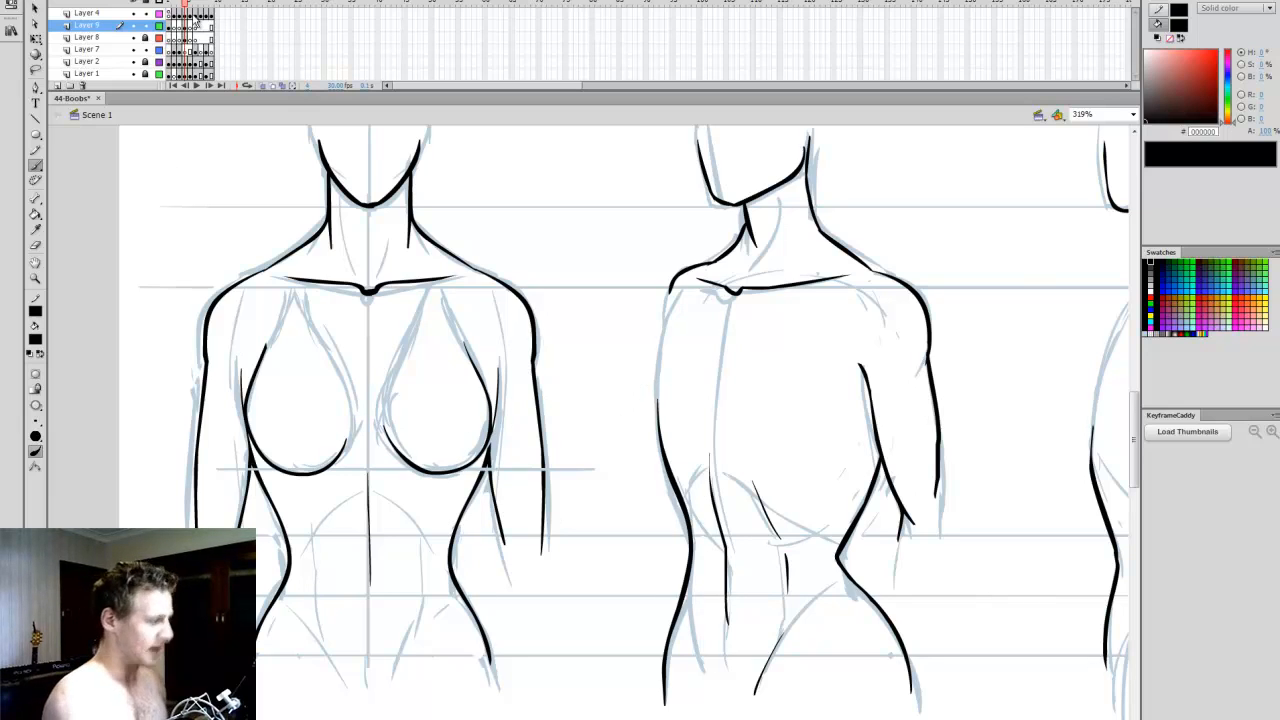
- Copy the yellow face from the disclaimer frame and add a new layer above Layer 9 at the torso drawing's frame
key("comma")
key("comma")
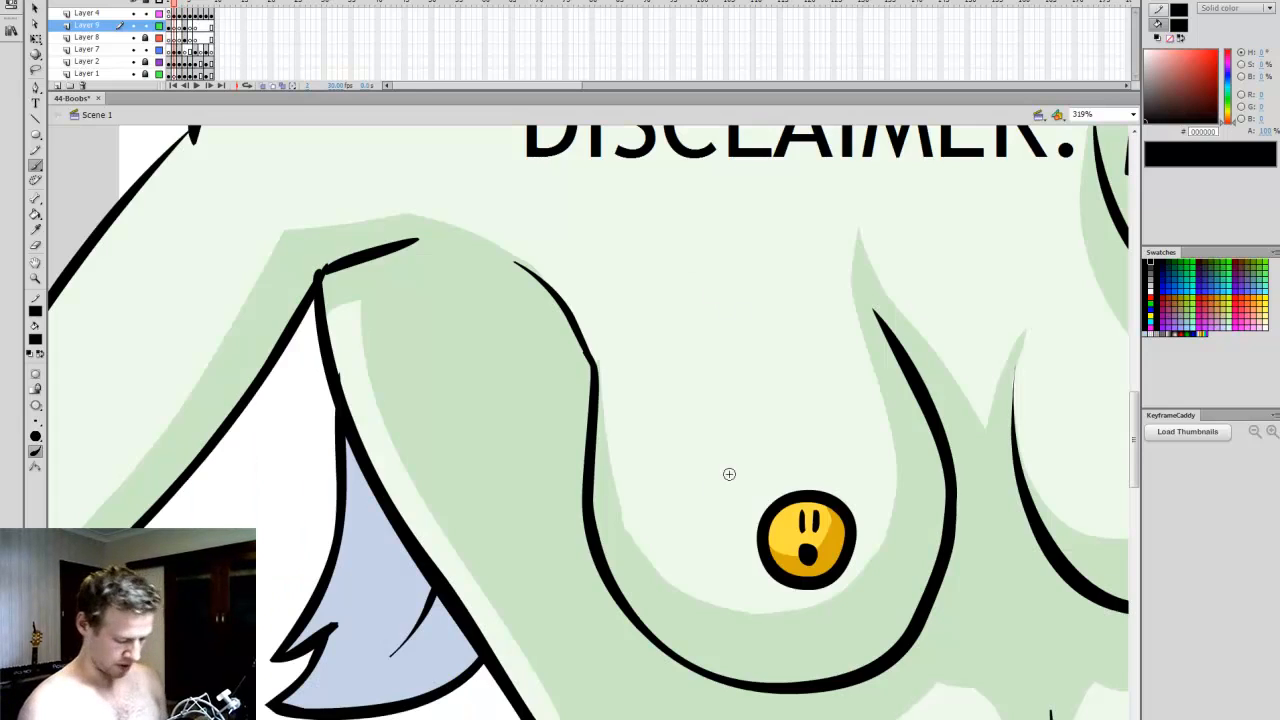
key("period")
key("q")
left_click(467, 554)
left_click(187, 50)
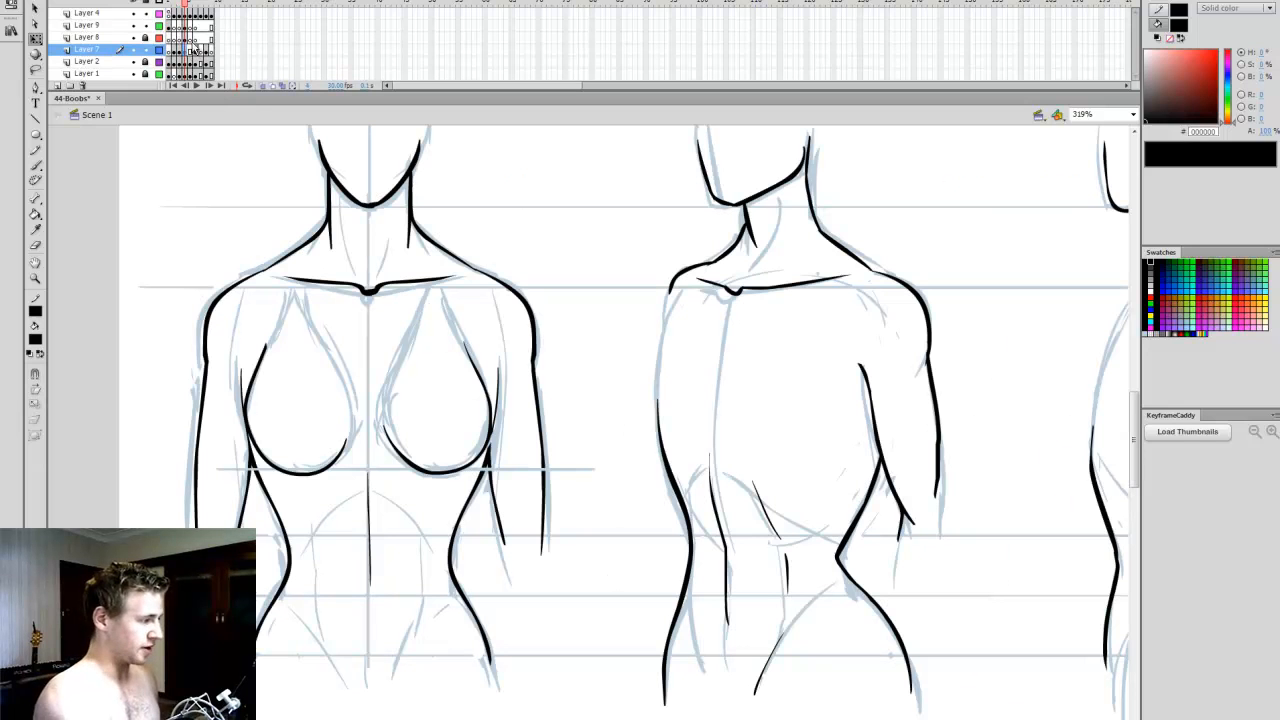
left_click(101, 26)
left_click(57, 86)
left_click(188, 26)
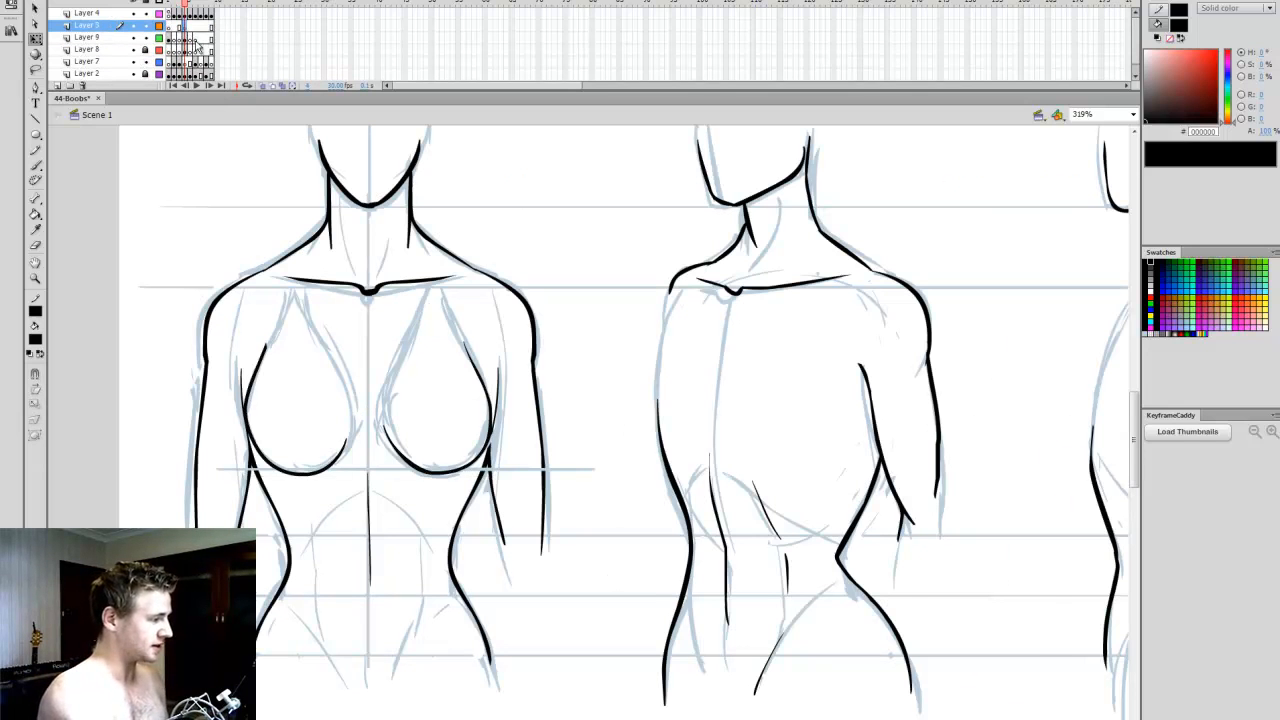
- Paste the yellow face, shrink it, and place one copy low on the outer side of each front-view breast
key("ctrl+v")
left_click_drag(618, 411, 284, 438)
key("v")
left_click_drag(604, 450, 471, 449)
left_click(578, 411)
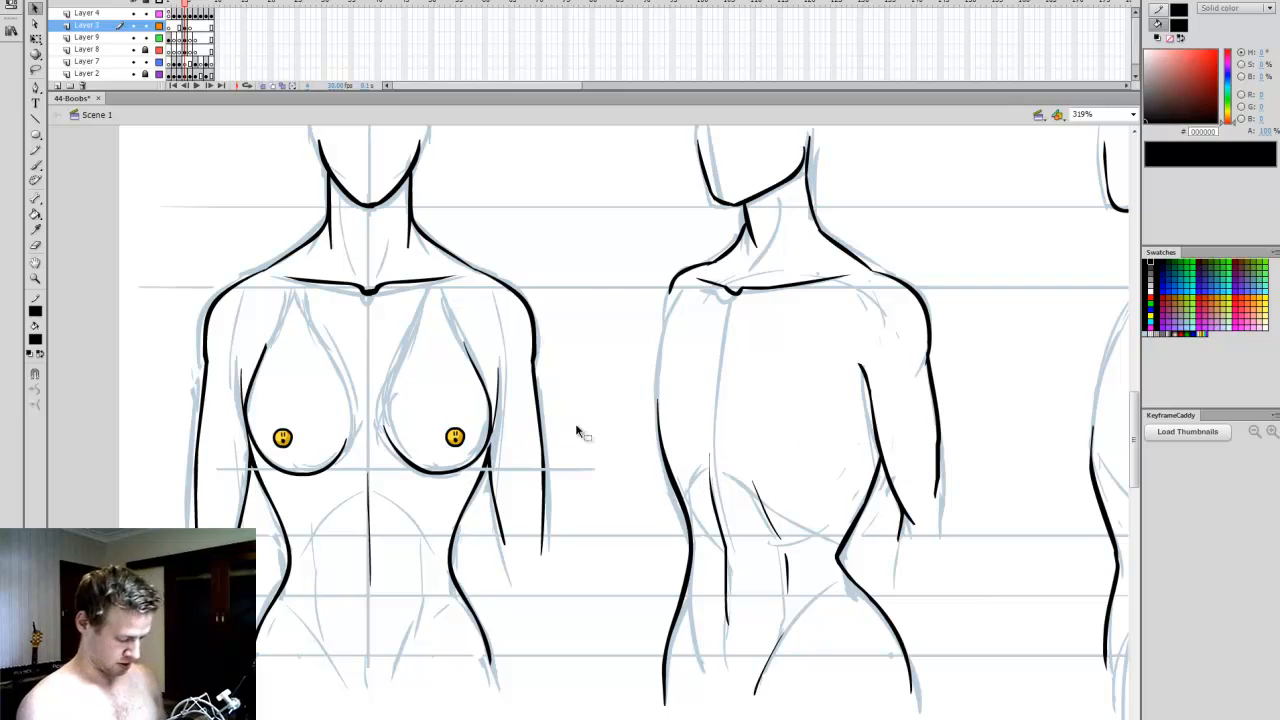
- Unlock Layer 8 and make the torso frame on Layer 9 active for brush work
left_click(187, 38)
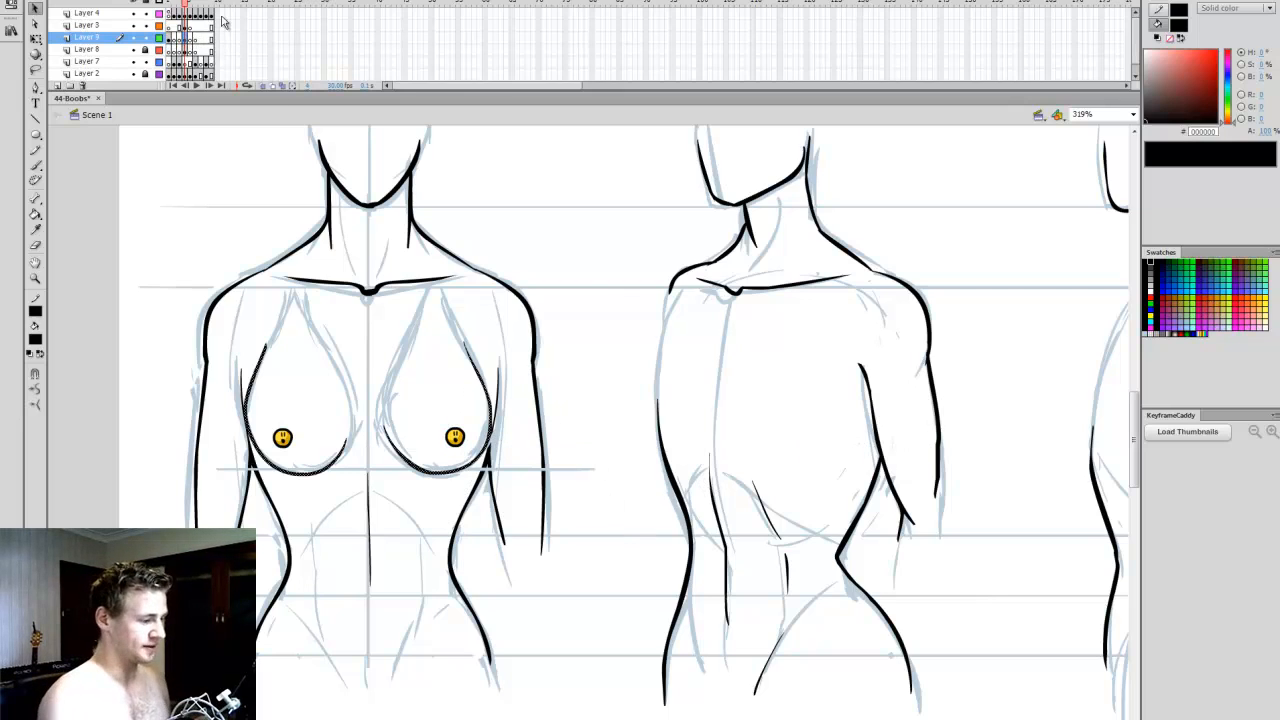
left_click(187, 50)
left_click(186, 39)
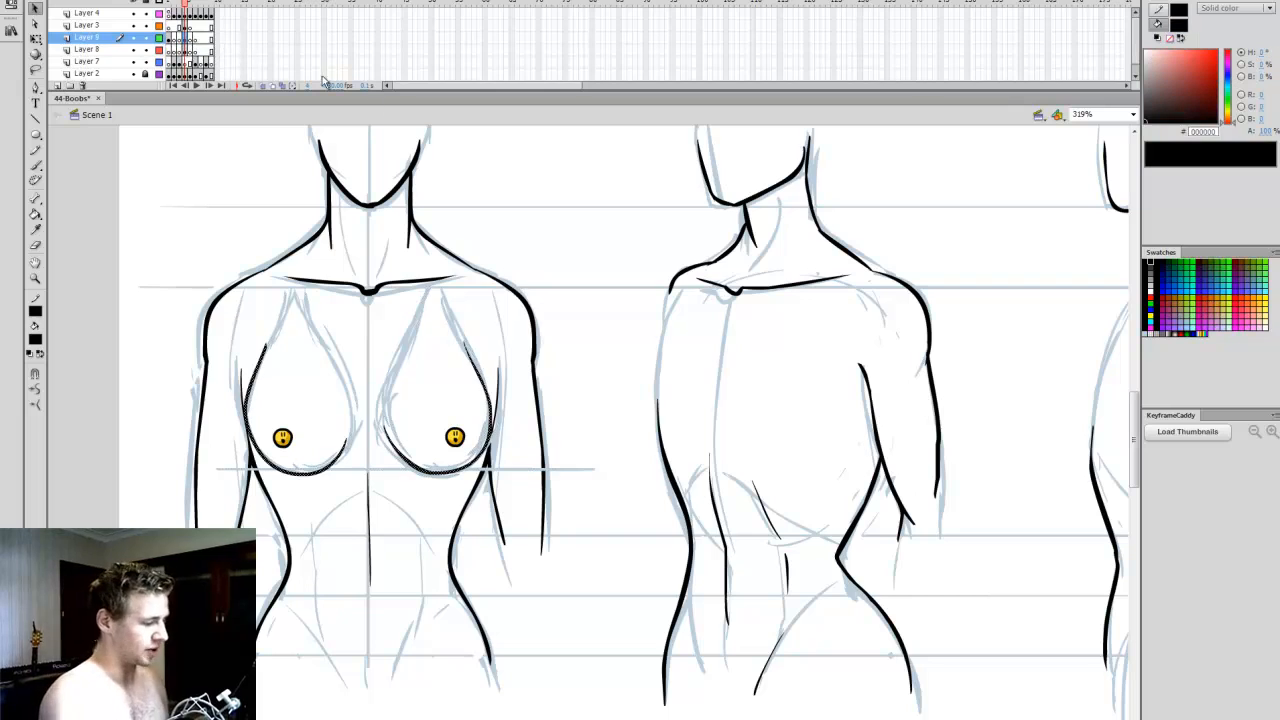
left_click(585, 408)
key("b")
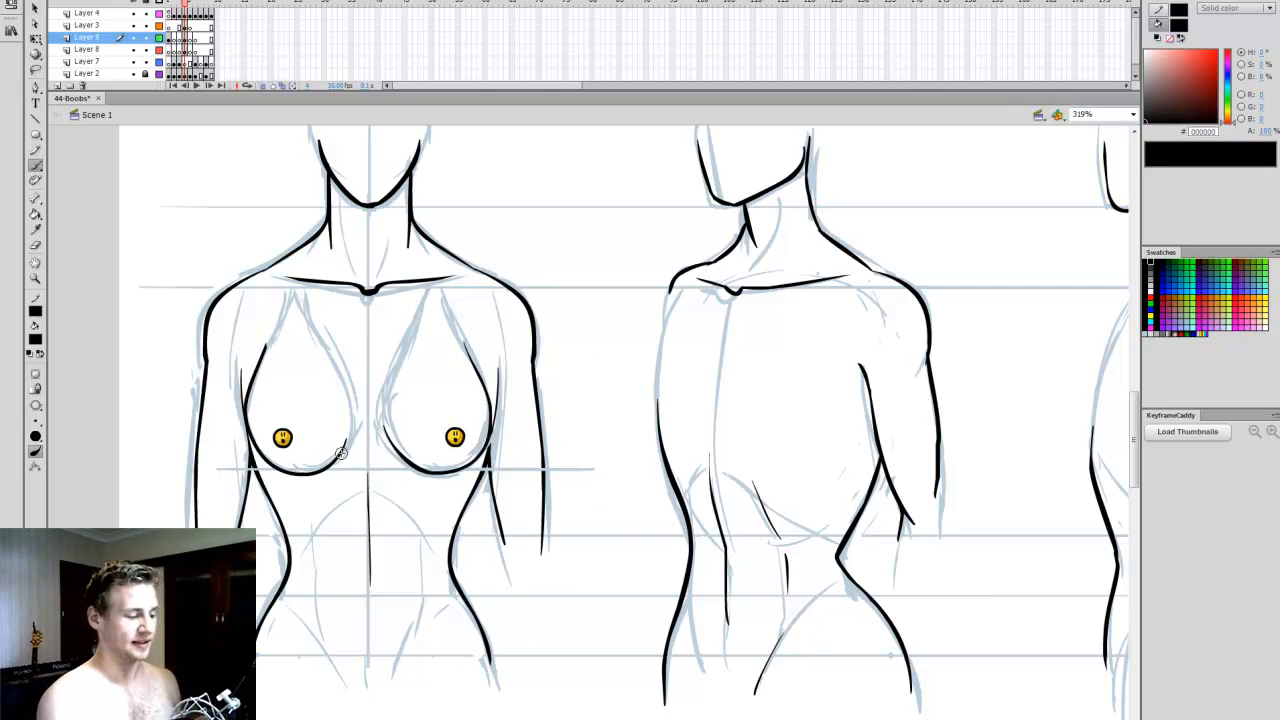
- Slightly enlarge the yellow faces on both front-view breasts
key("v")
left_click(283, 437)
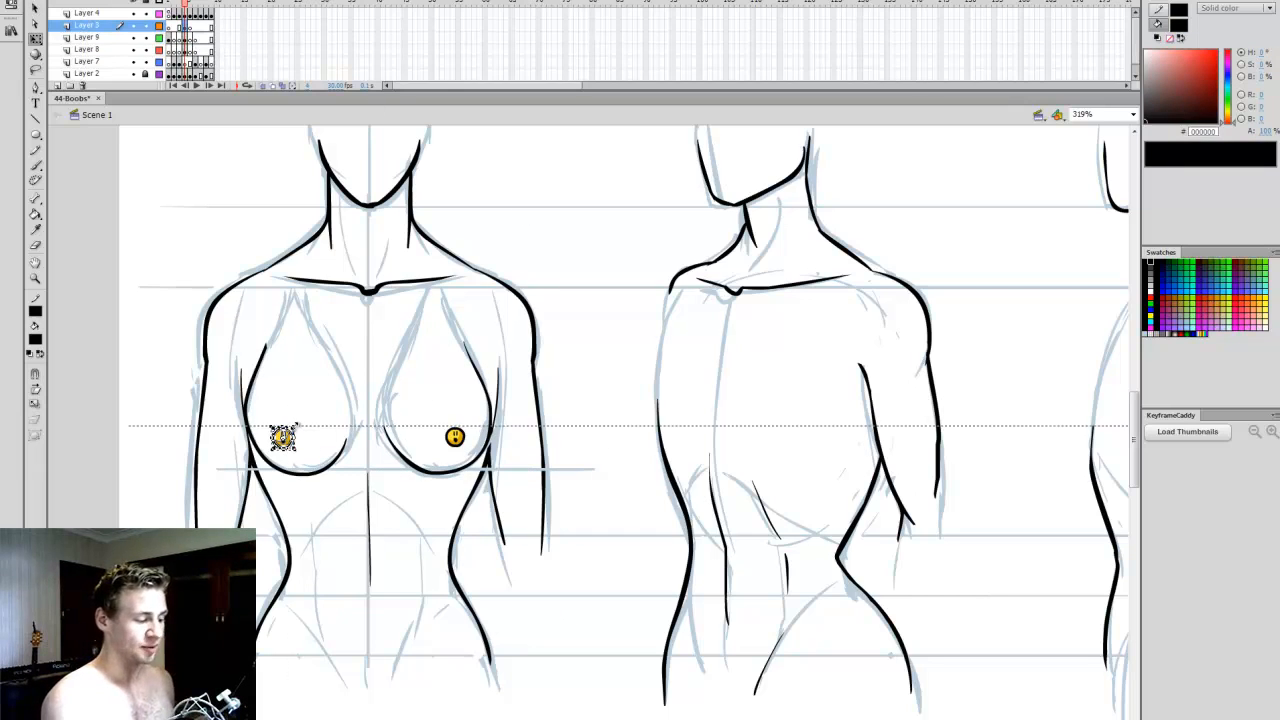
left_click(458, 438)
left_click(505, 415)
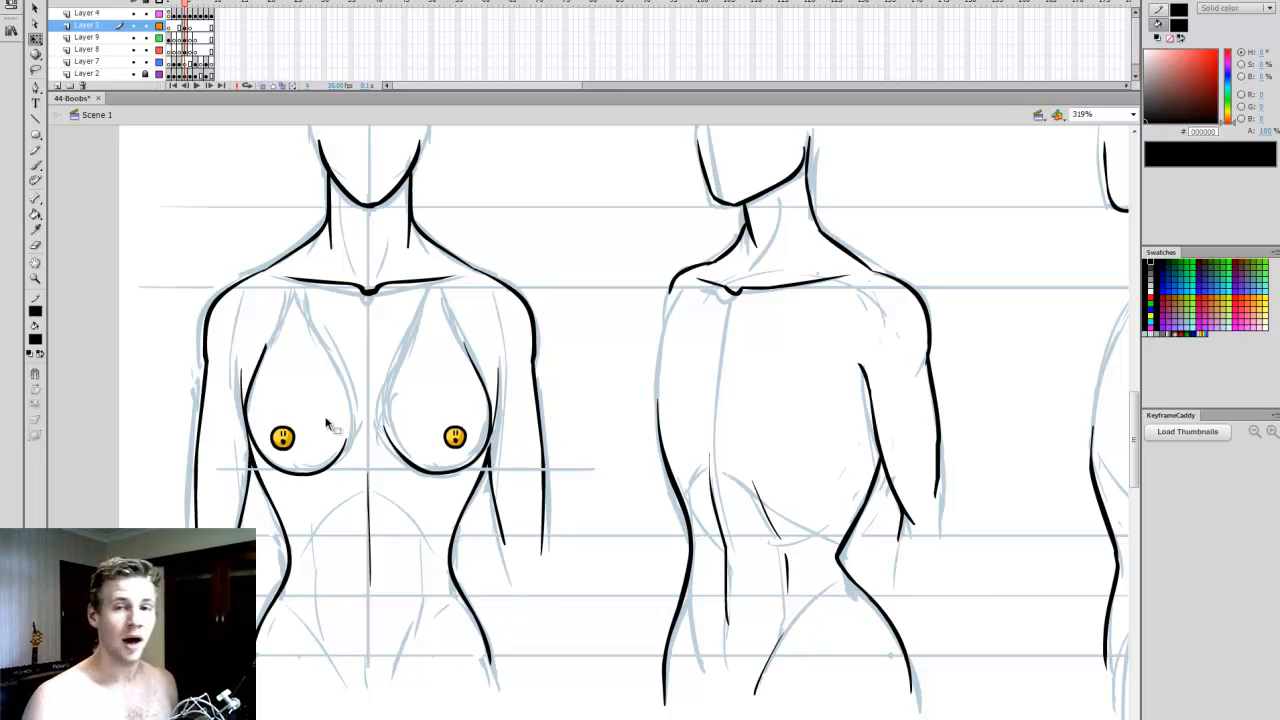
left_click(284, 437)
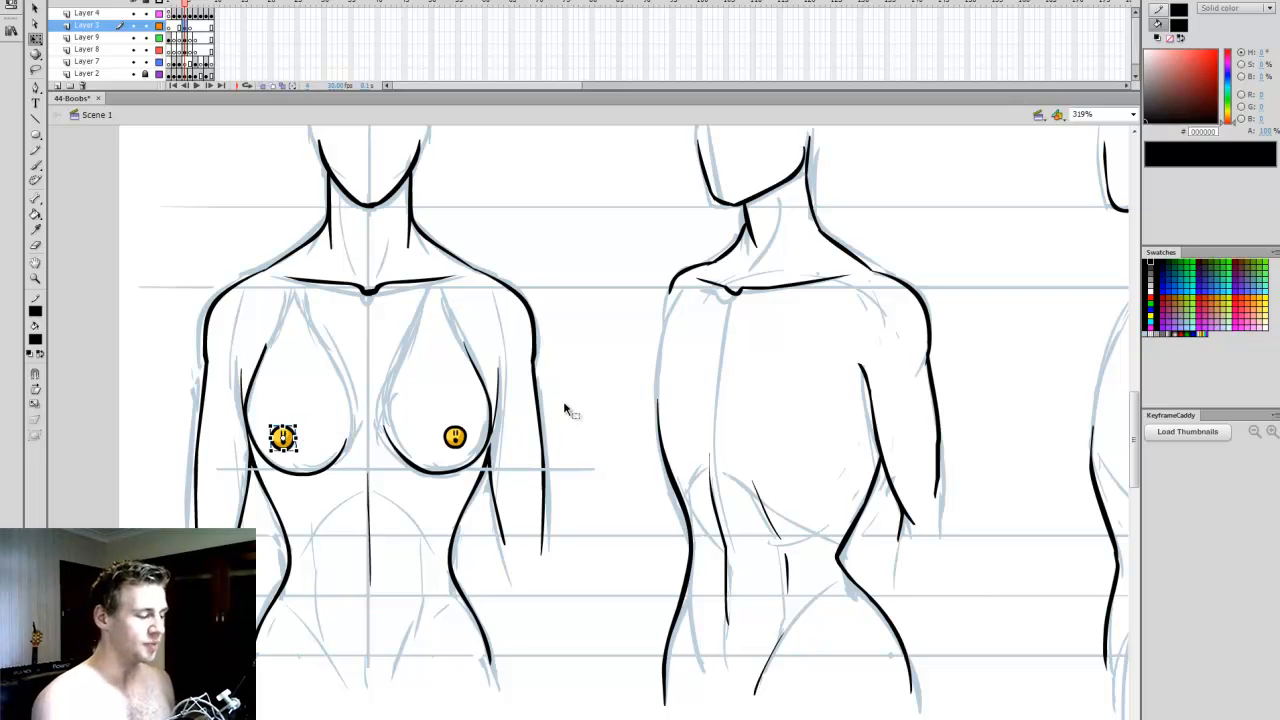
left_click(462, 430)
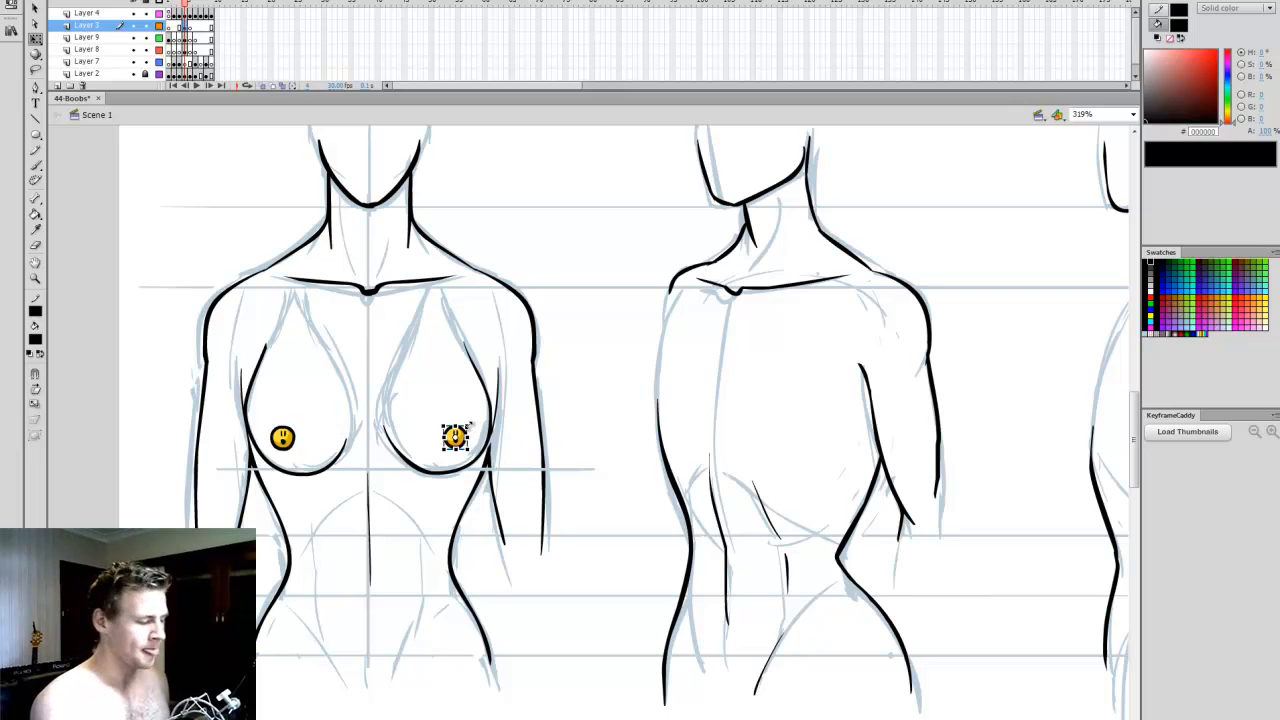
left_click(428, 352)
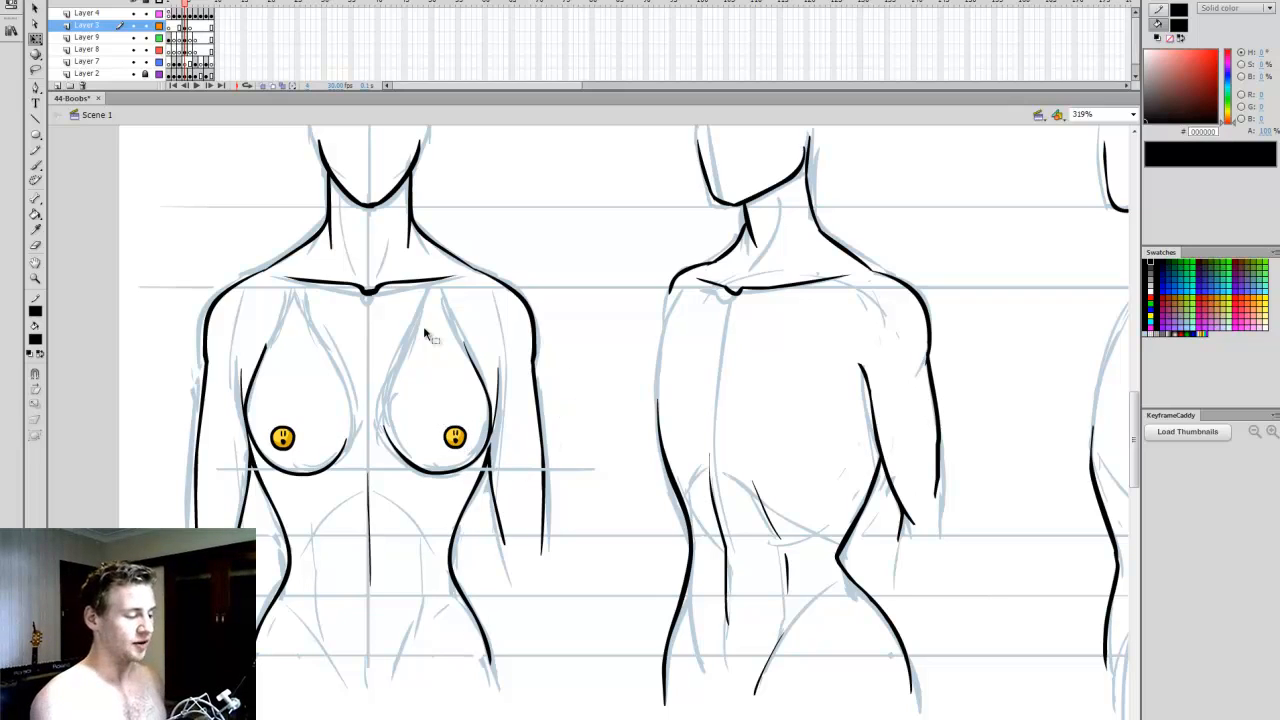
left_click_drag(459, 441, 441, 415)
left_click(556, 512)
key("ctrl+z")
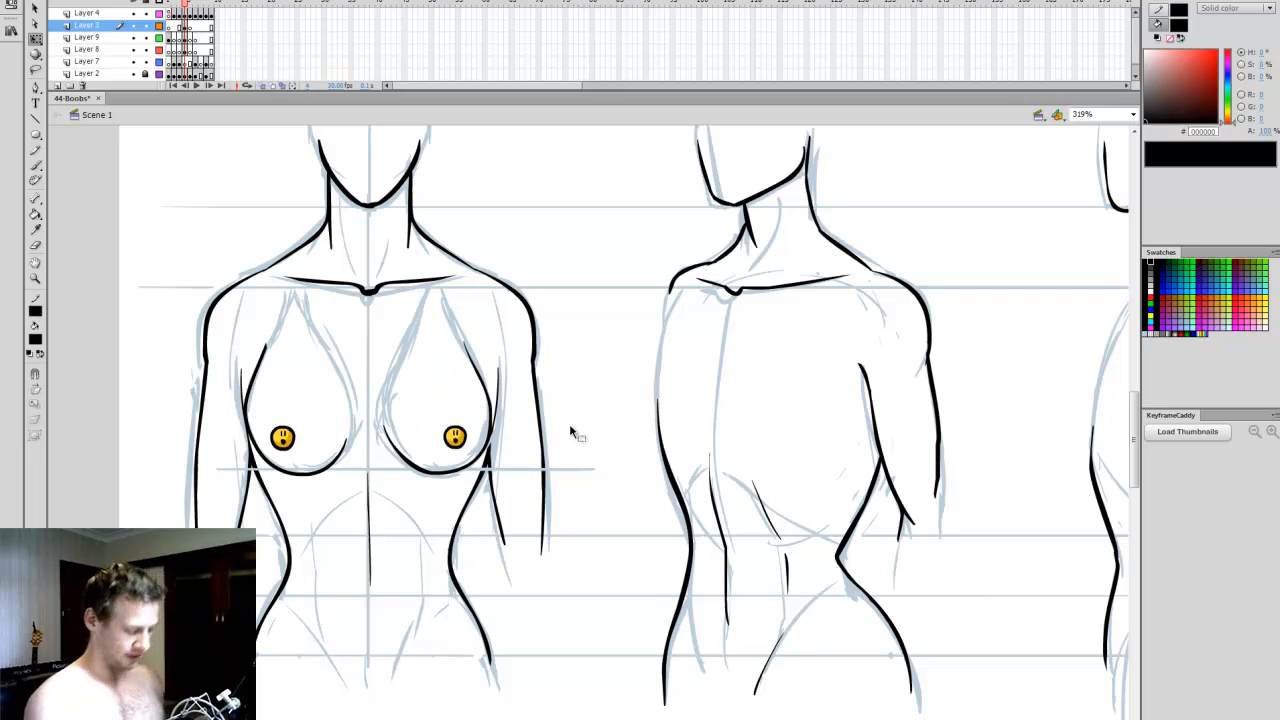
key("b")
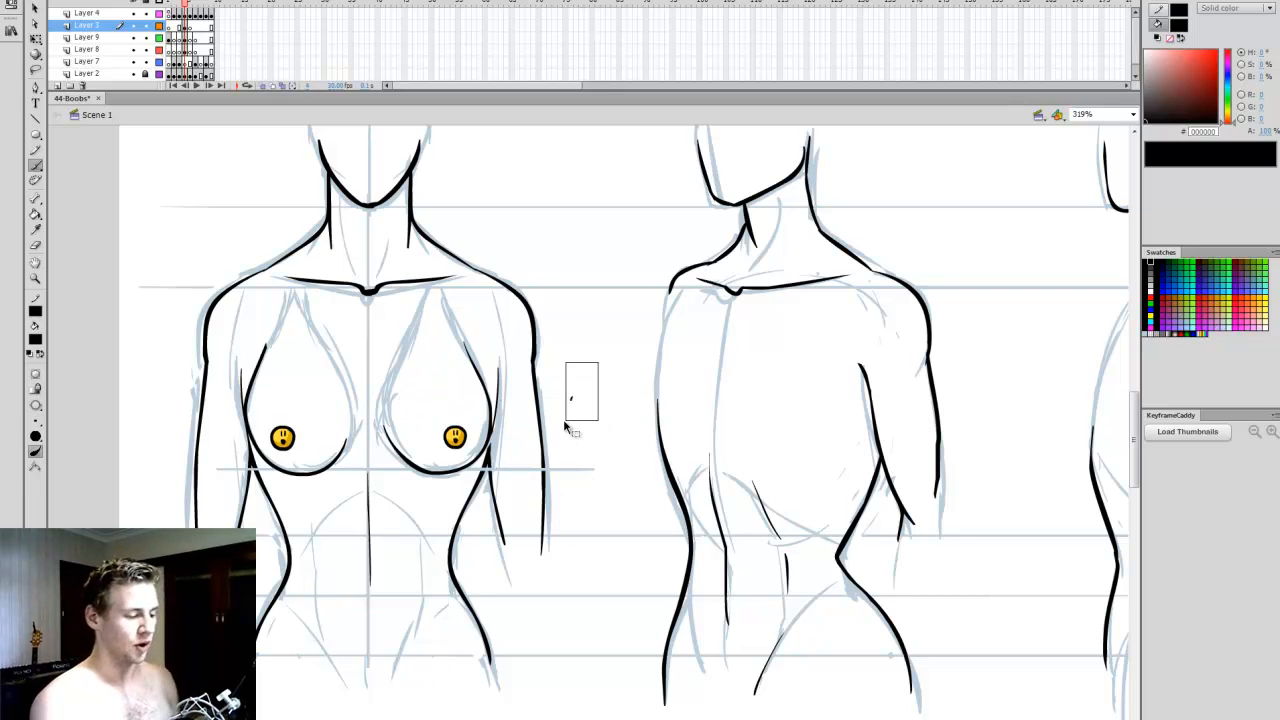
key("v")
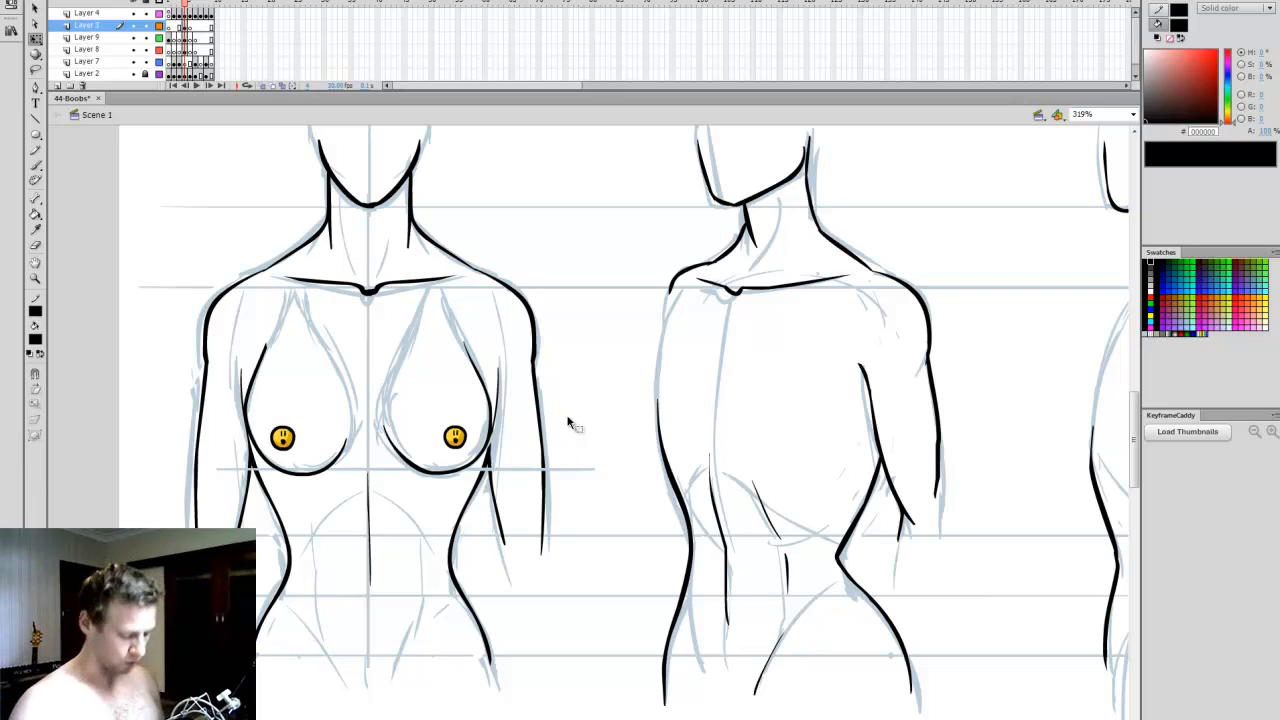
scroll(589, 422, "right", 3)
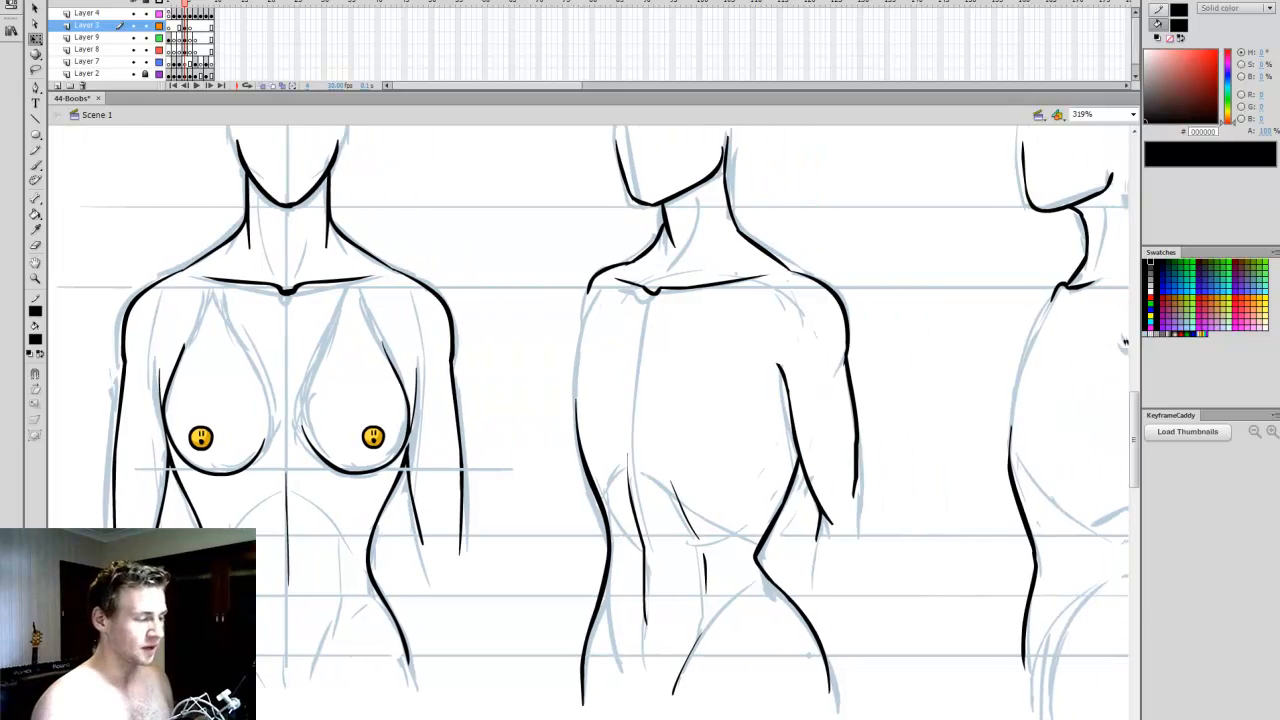
- Sketch light-blue teardrop construction guides for both breasts on the 3/4 view torso on Layer 8
left_click(186, 51)
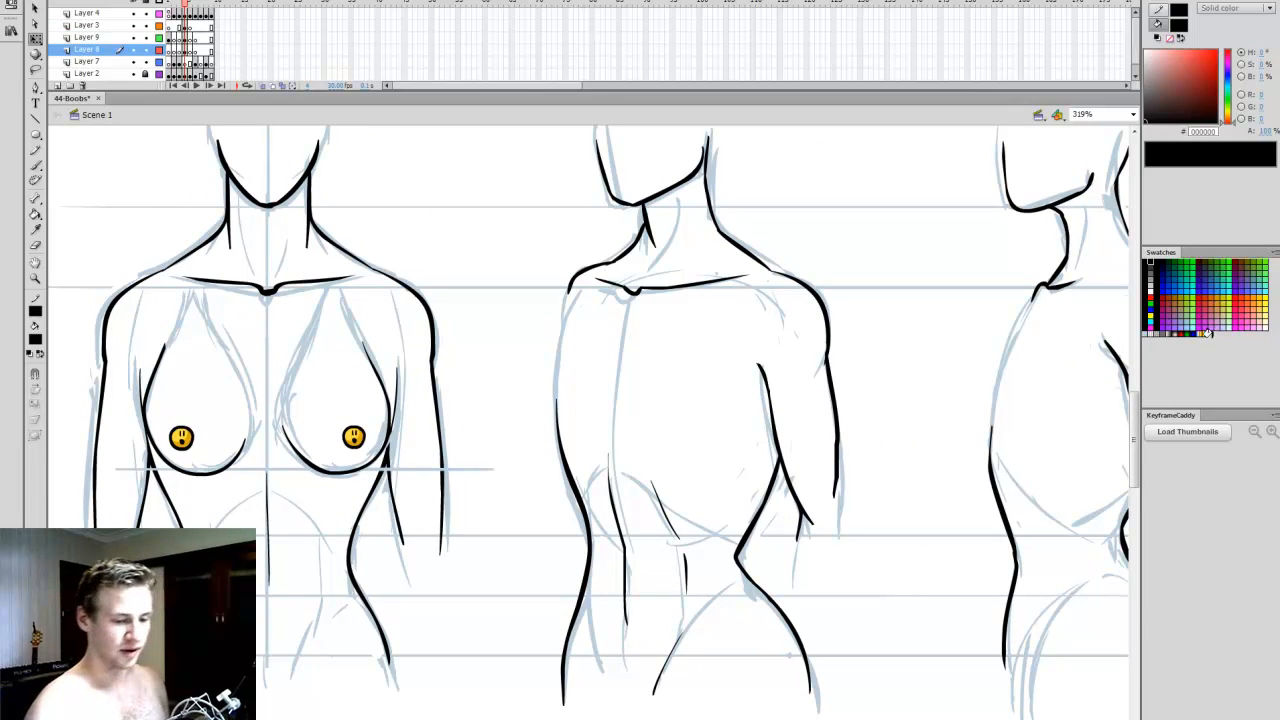
key("b")
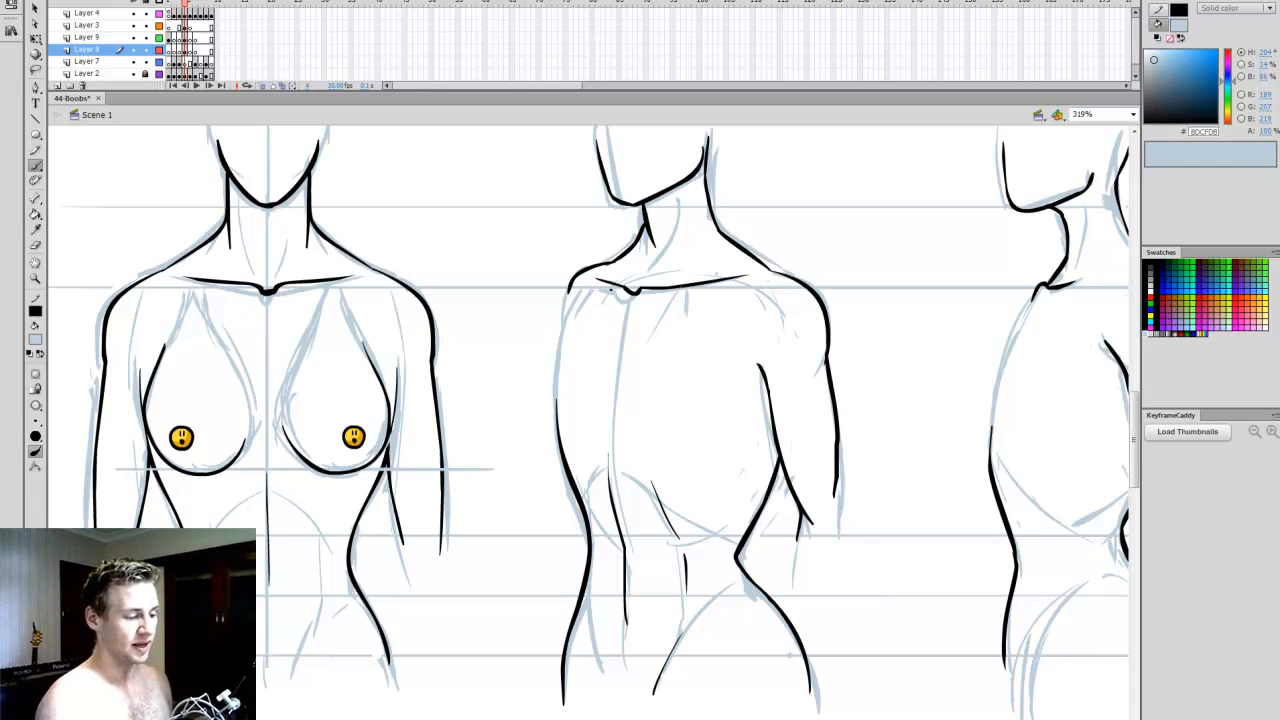
left_click_drag(340, 222, 331, 318)
left_click_drag(186, 234, 198, 328)
key("ctrl+z")
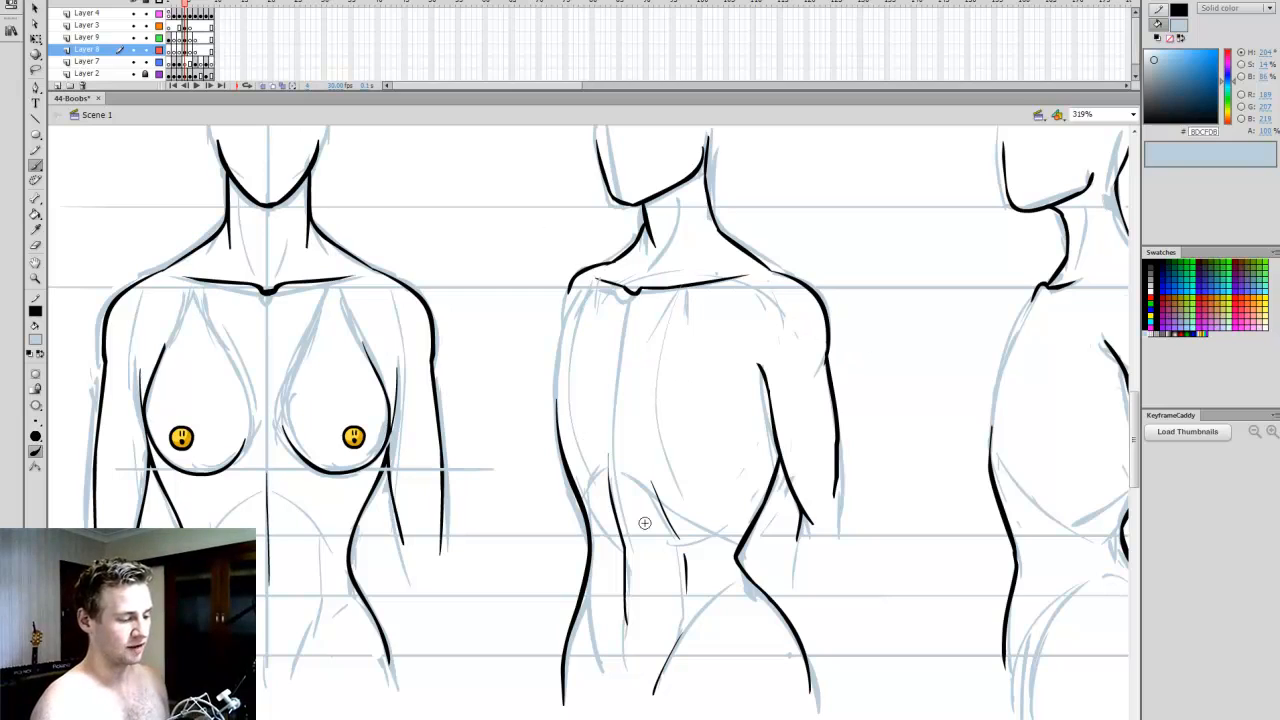
mouse_move(617, 384)
left_mouse_down()
mouse_move(685, 475)
mouse_move(668, 468)
mouse_move(725, 417)
left_mouse_up()
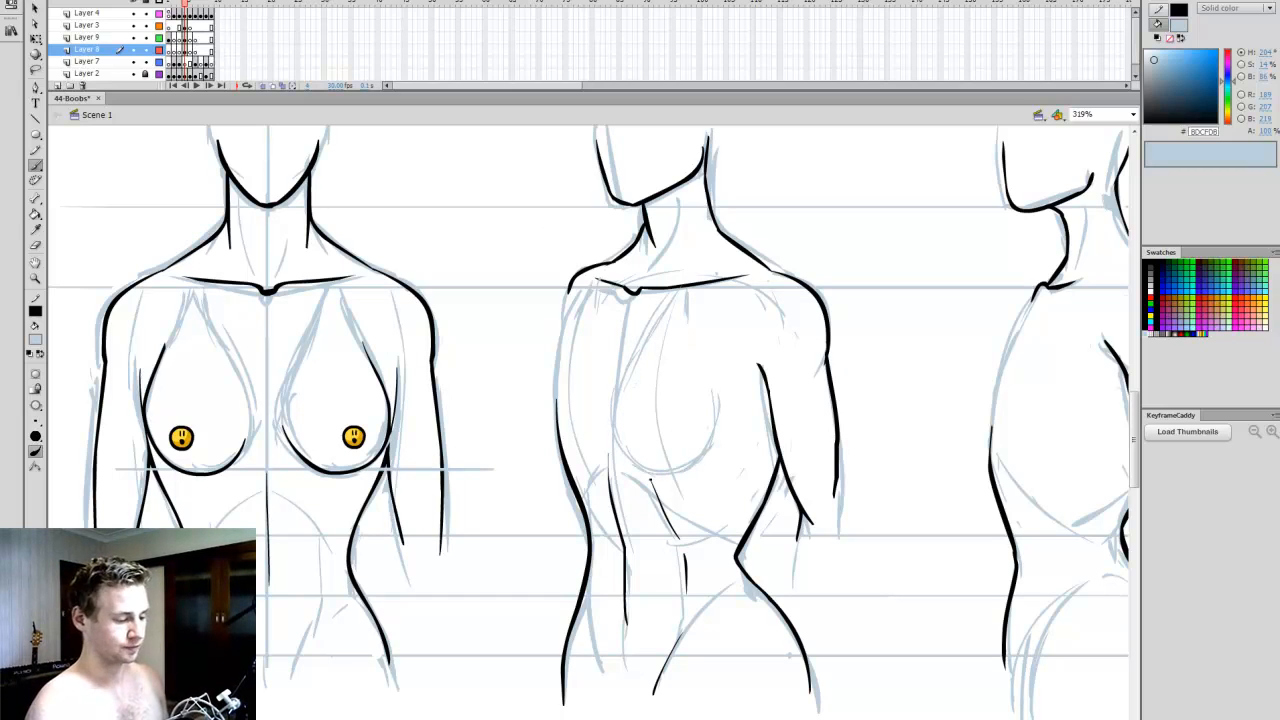
mouse_move(585, 291)
left_mouse_down()
mouse_move(542, 377)
mouse_move(543, 426)
mouse_move(579, 464)
left_mouse_up()
left_click_drag(520, 396, 596, 458)
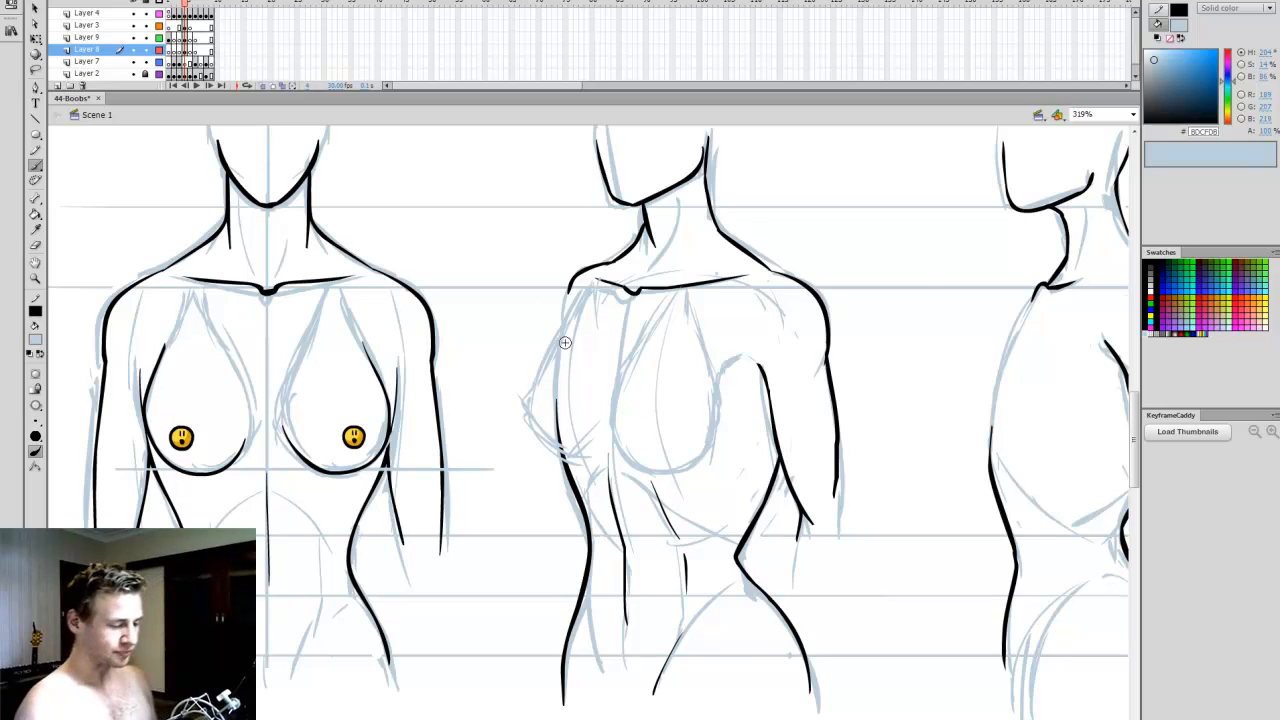
- Ink the contours of both 3/4 view breasts in black on Layer 9, following the light-blue guides
left_click(1154, 258)
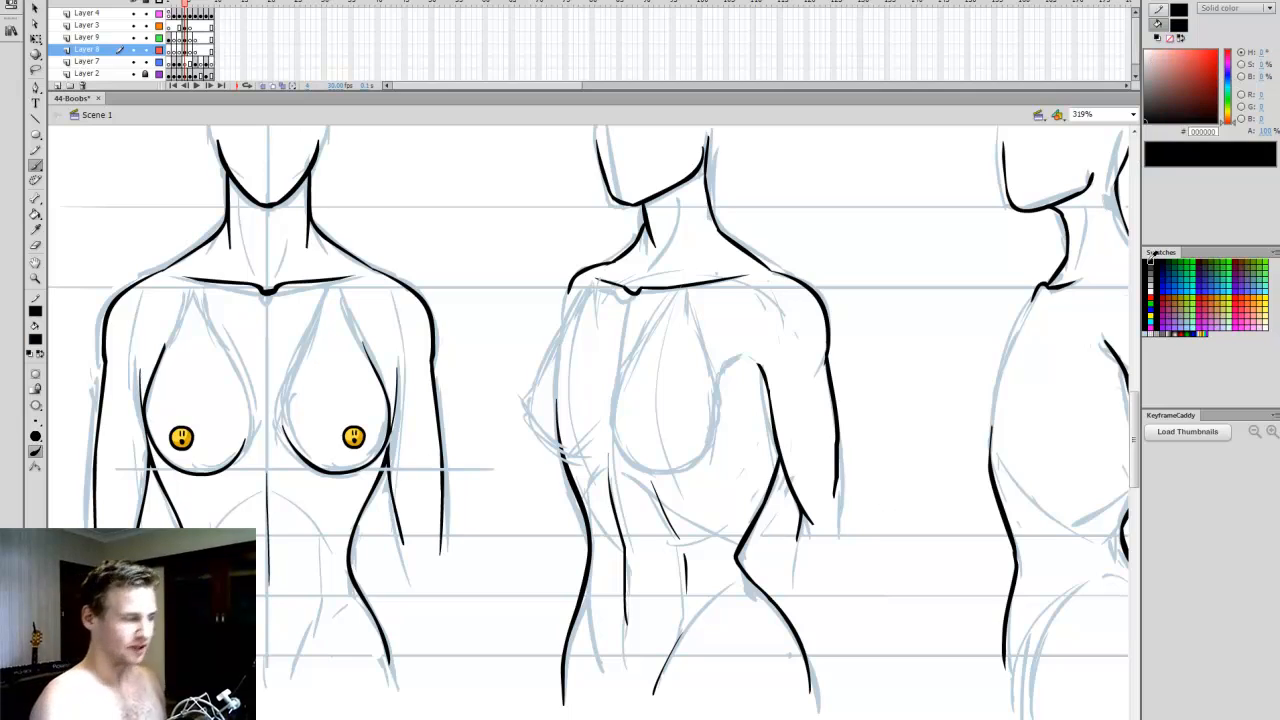
left_click(187, 38)
left_click(188, 6)
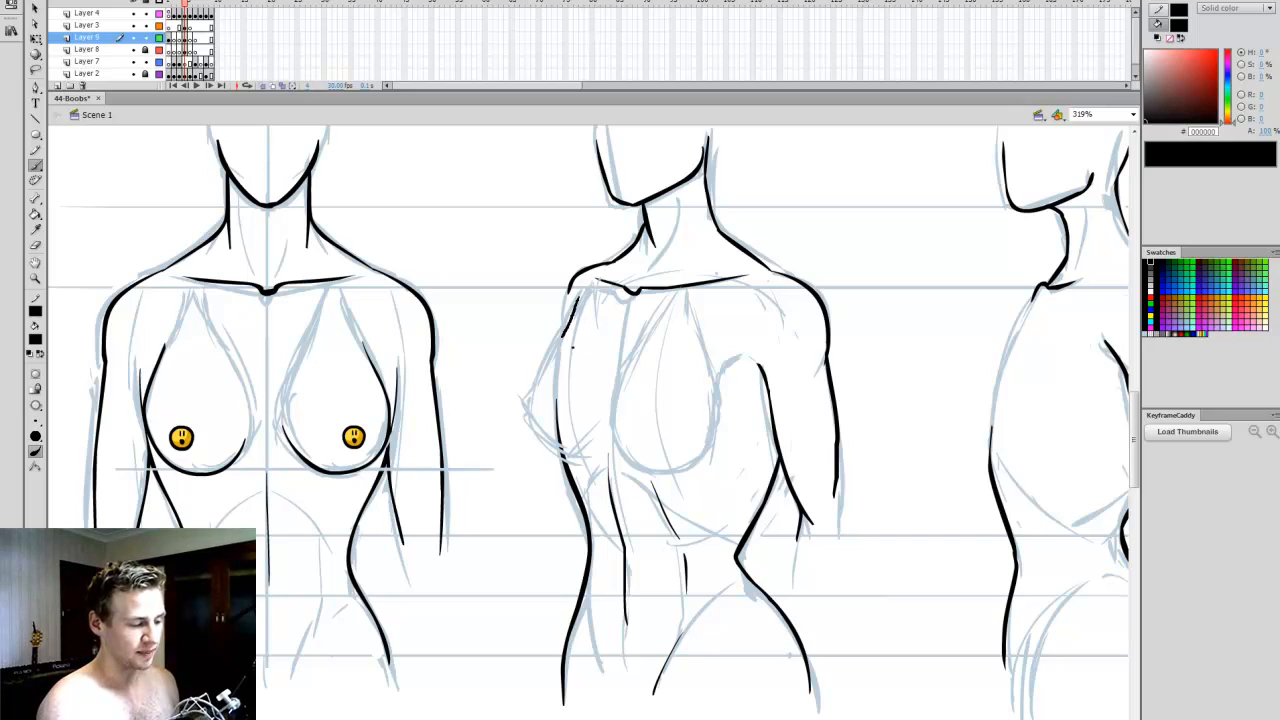
left_click_drag(537, 383, 535, 385)
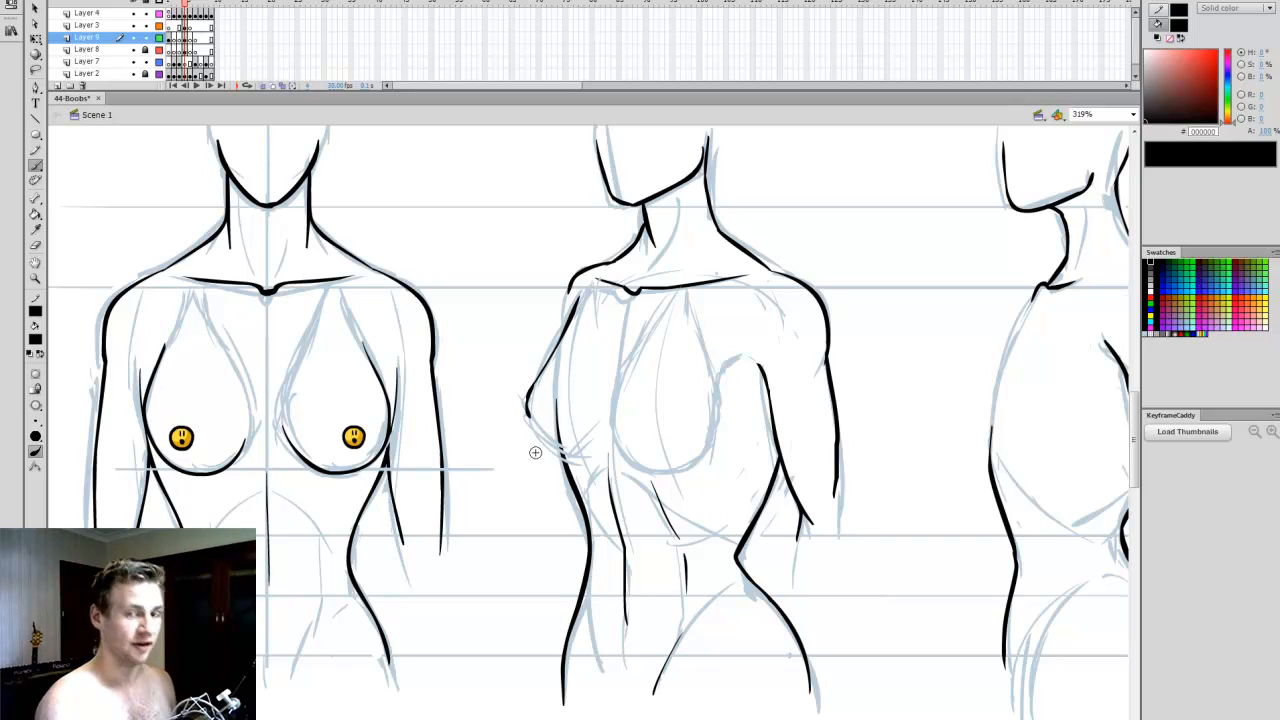
key("ctrl+z")
left_click_drag(528, 405, 592, 438)
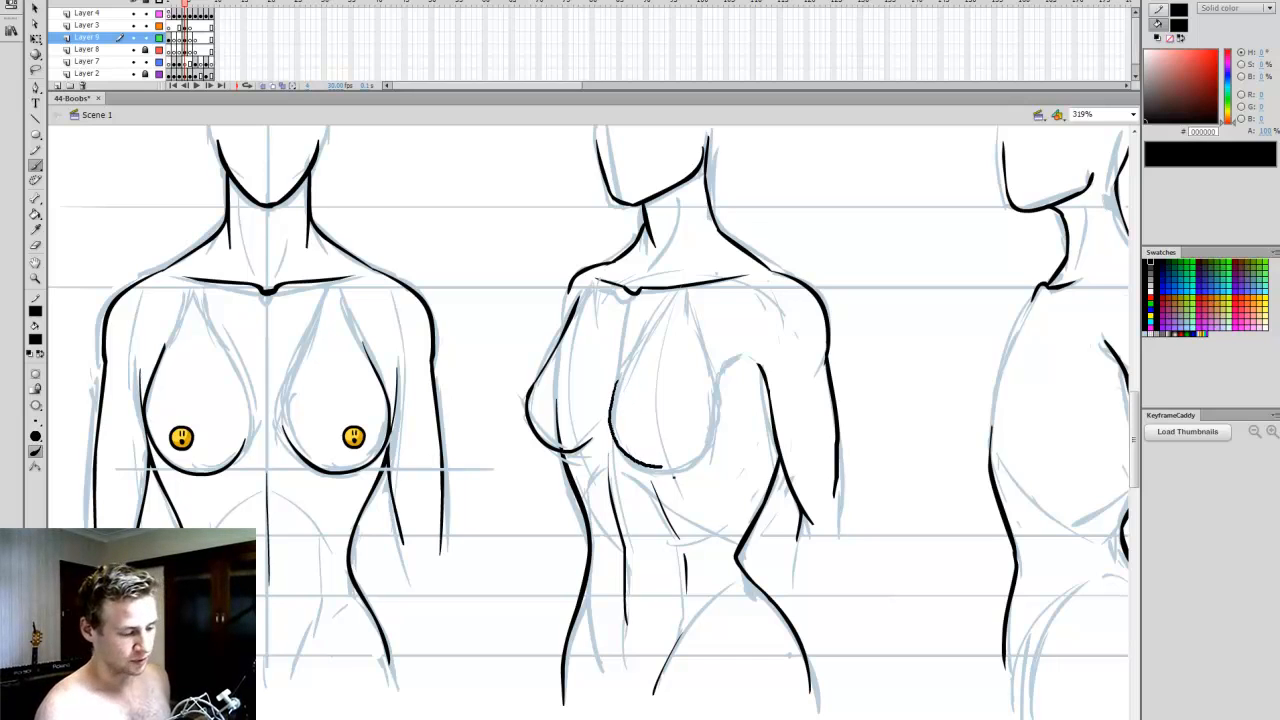
mouse_move(645, 467)
left_mouse_down()
mouse_move(716, 418)
mouse_move(724, 364)
left_mouse_up()
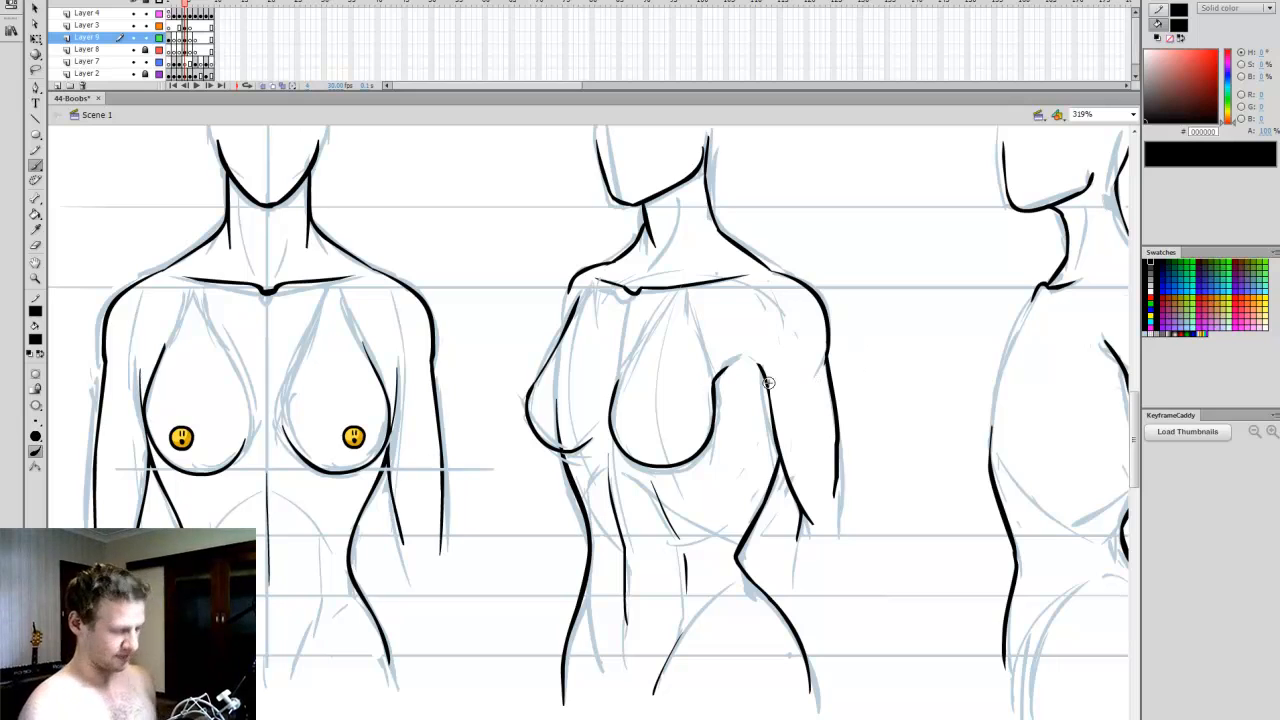
- Copy a yellow face from the front view onto each 3/4 view breast, narrowing the one on the far breast
key("q")
left_click(188, 439)
key("ctrl+c")
key("ctrl+v")
key("v")
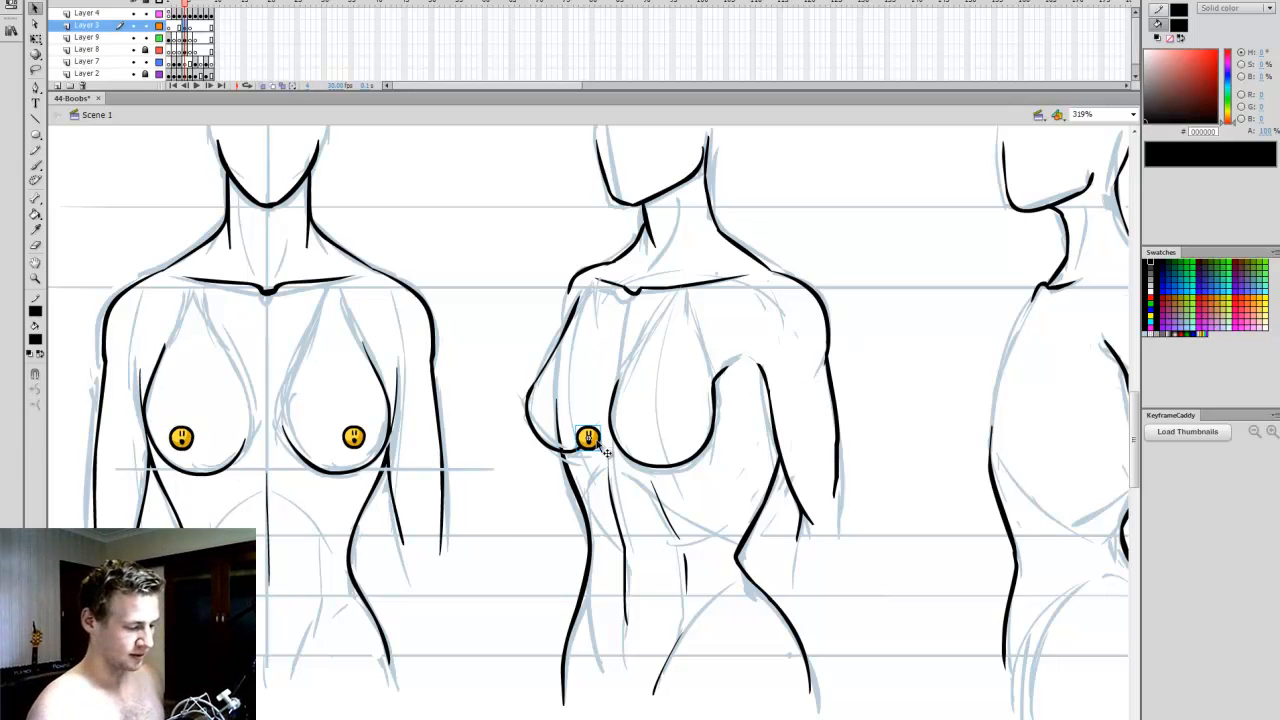
left_click_drag(588, 438, 531, 405)
key("ctrl+v")
key("q")
left_click(728, 455)
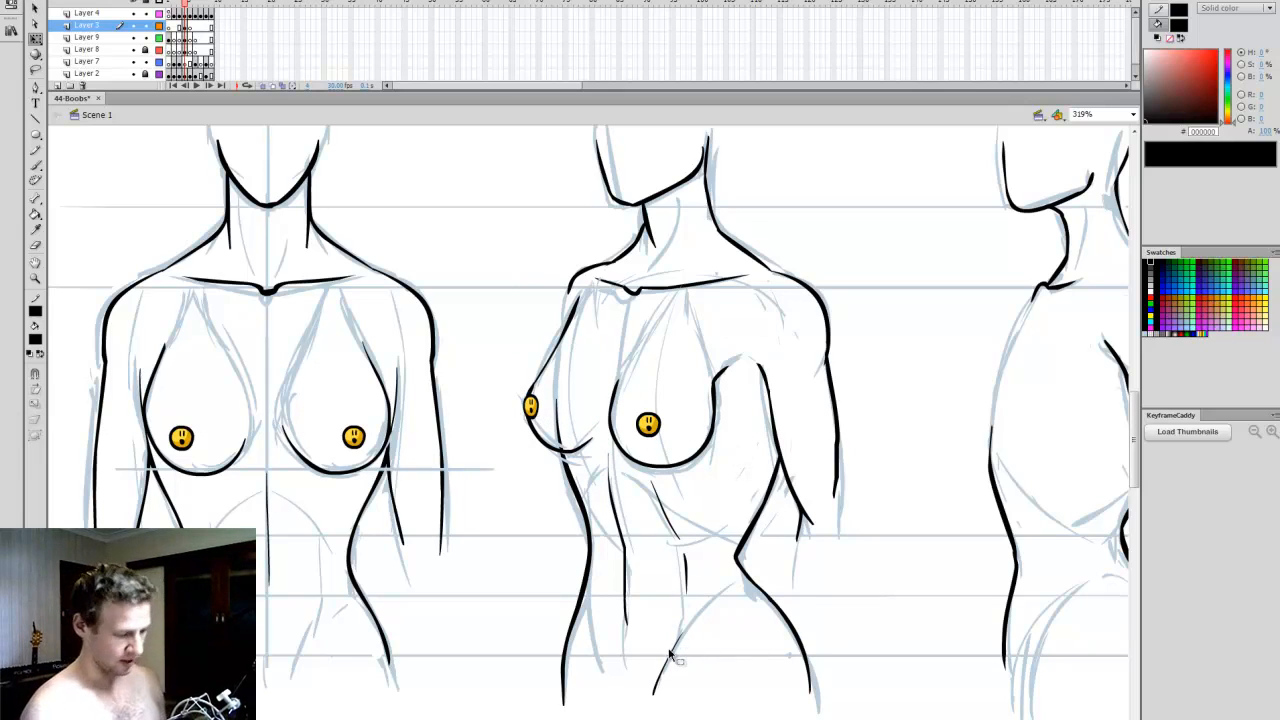
- Sketch light-blue teardrop construction guides for the breast on the side view torso on Layer 8
left_click_drag(587, 718, 692, 706)
left_click(188, 50)
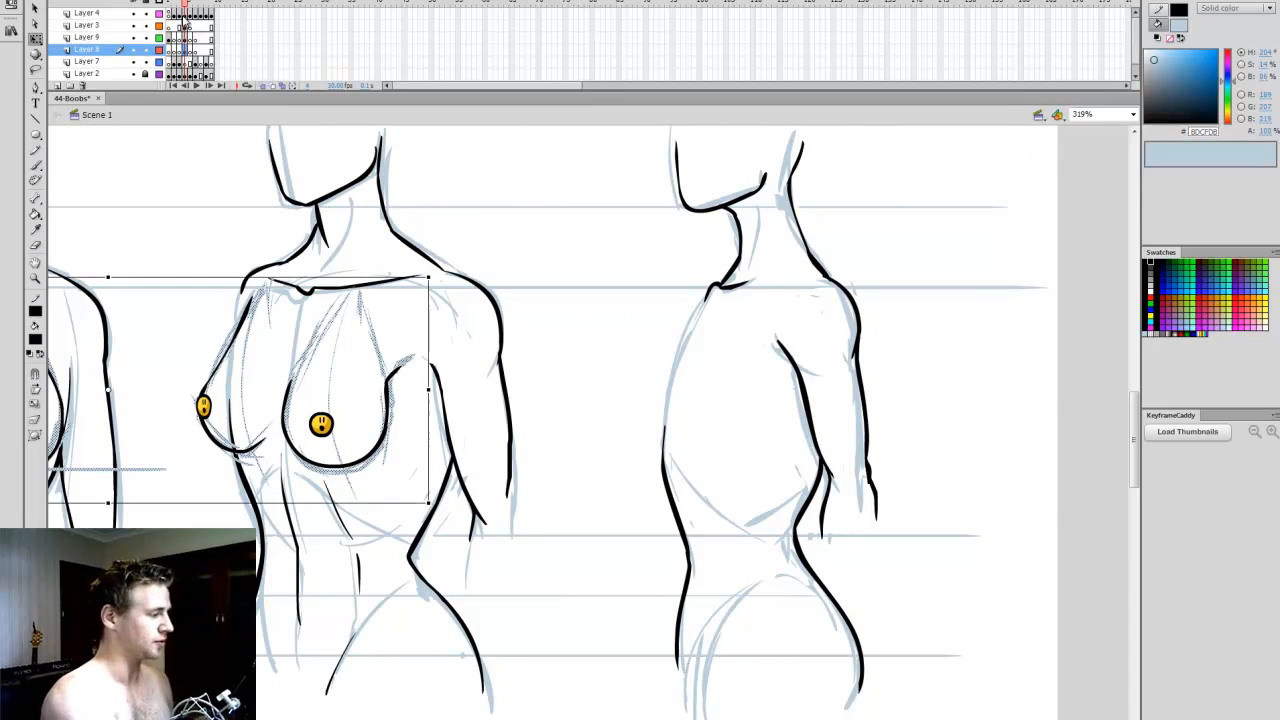
left_click(868, 362)
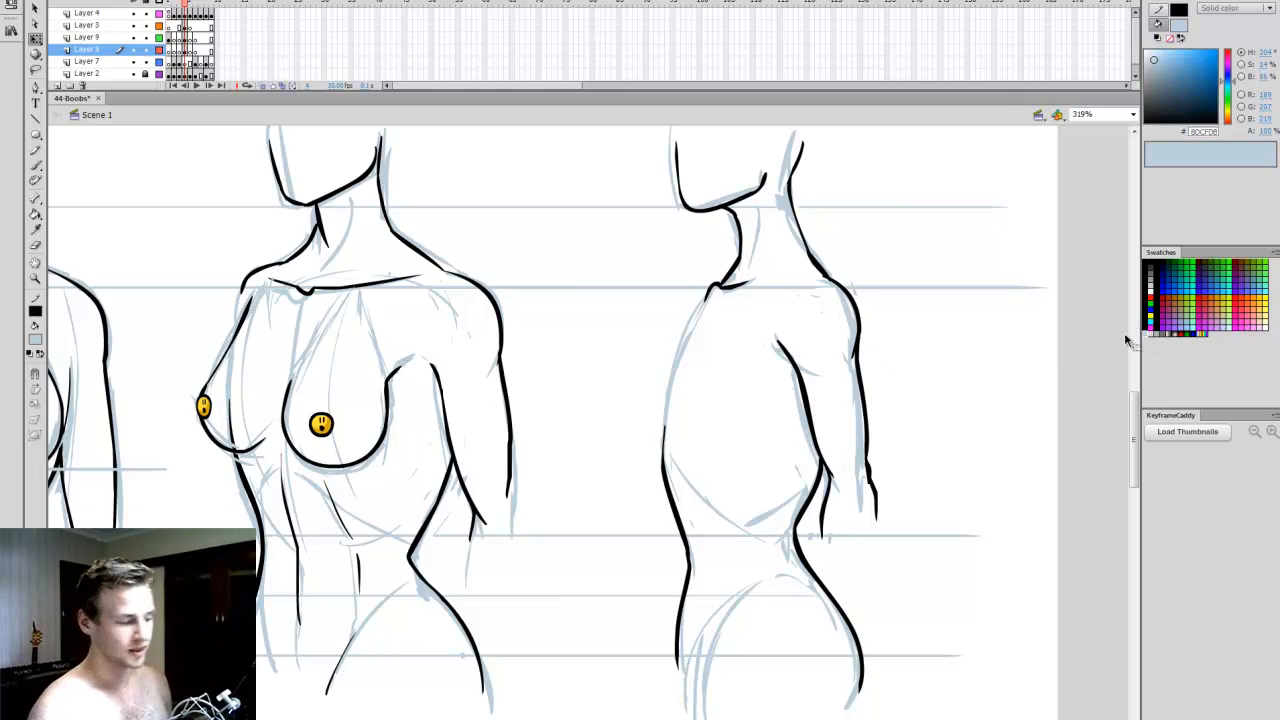
key("b")
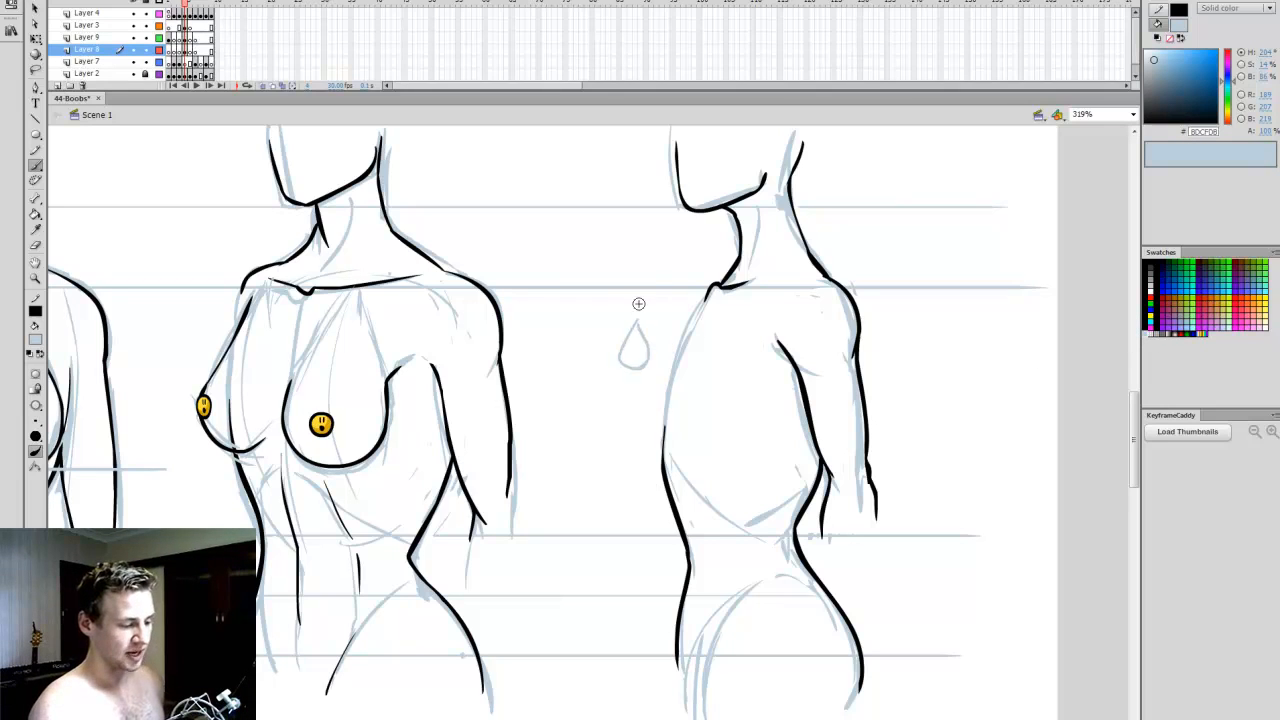
mouse_move(706, 306)
left_mouse_down()
mouse_move(674, 406)
mouse_move(686, 324)
mouse_move(636, 396)
left_mouse_up()
mouse_move(680, 318)
left_mouse_down()
mouse_move(626, 394)
mouse_move(640, 432)
left_mouse_up()
mouse_move(647, 357)
left_mouse_down()
mouse_move(628, 415)
mouse_move(660, 436)
left_mouse_up()
left_click_drag(700, 305, 624, 394)
mouse_move(214, 480)
left_mouse_down()
mouse_move(209, 349)
mouse_move(226, 336)
mouse_move(165, 412)
left_mouse_up()
key("ctrl+z")
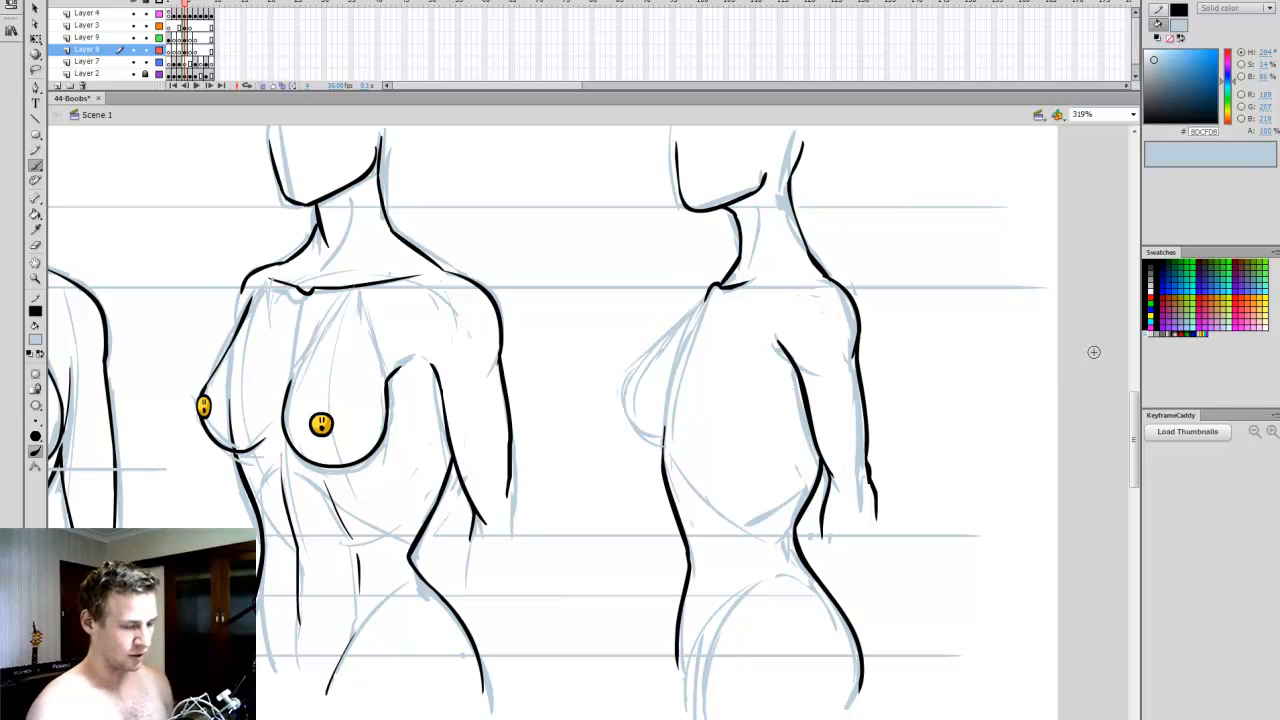
- Ink the side-view breast contour in black on Layer 9, clean up its lower end, and extend the armpit line slightly
left_click(1150, 262)
left_click(185, 38)
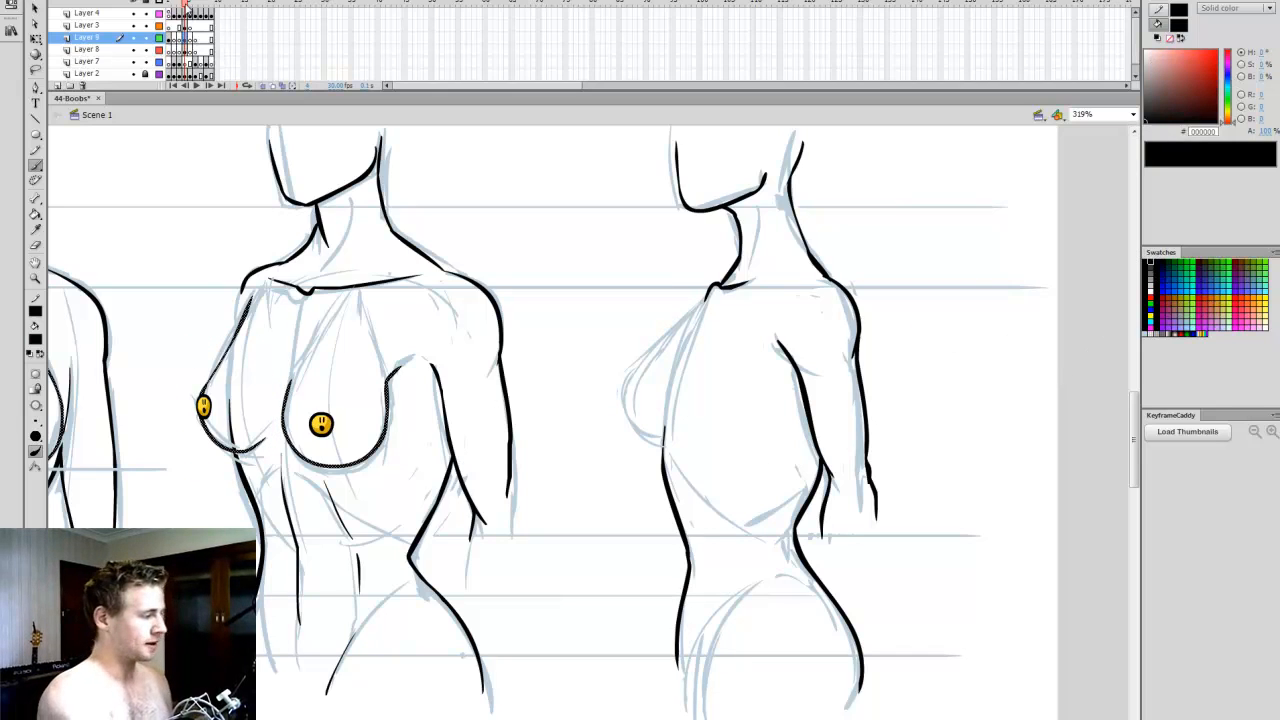
left_click(185, 4)
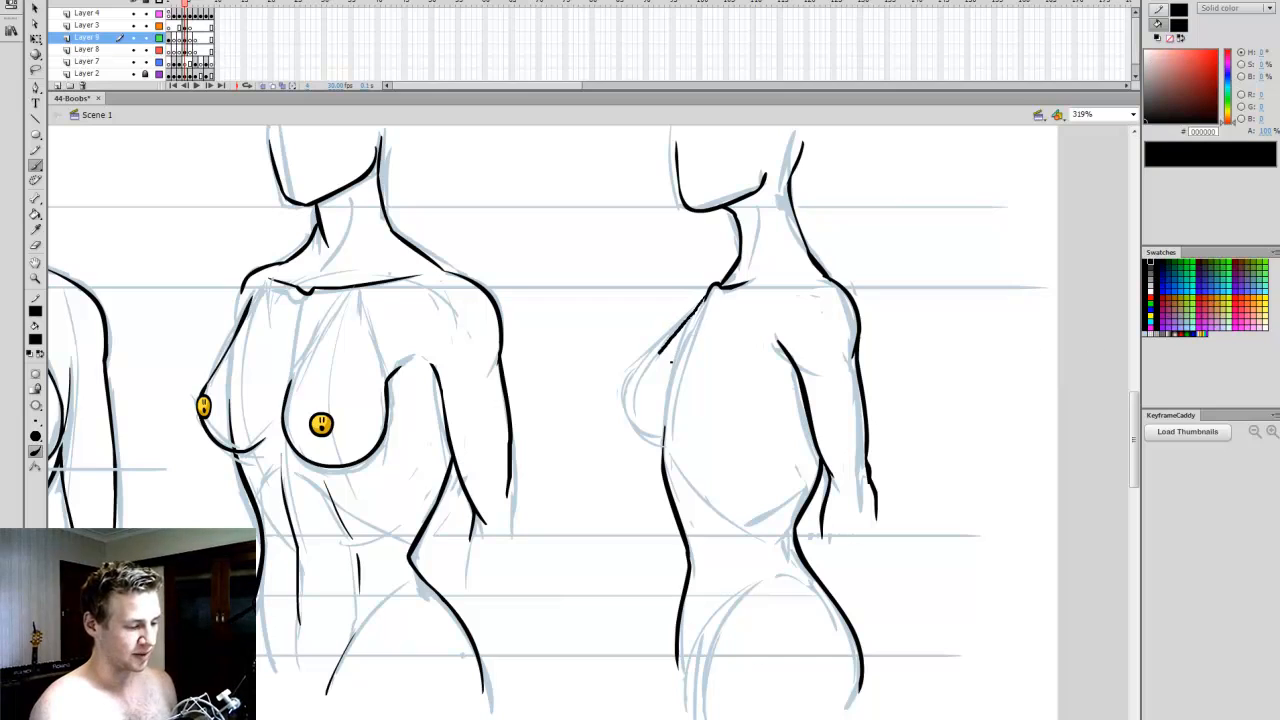
left_click_drag(650, 444, 680, 440)
key("e")
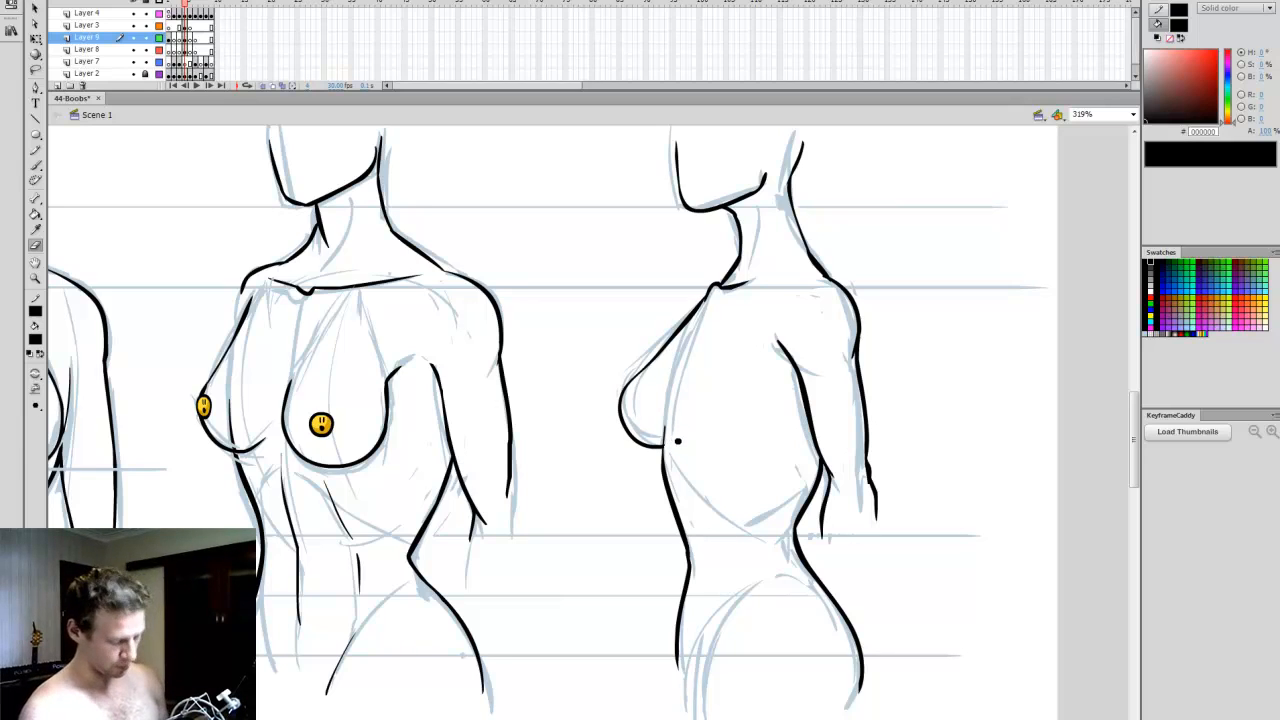
key("b")
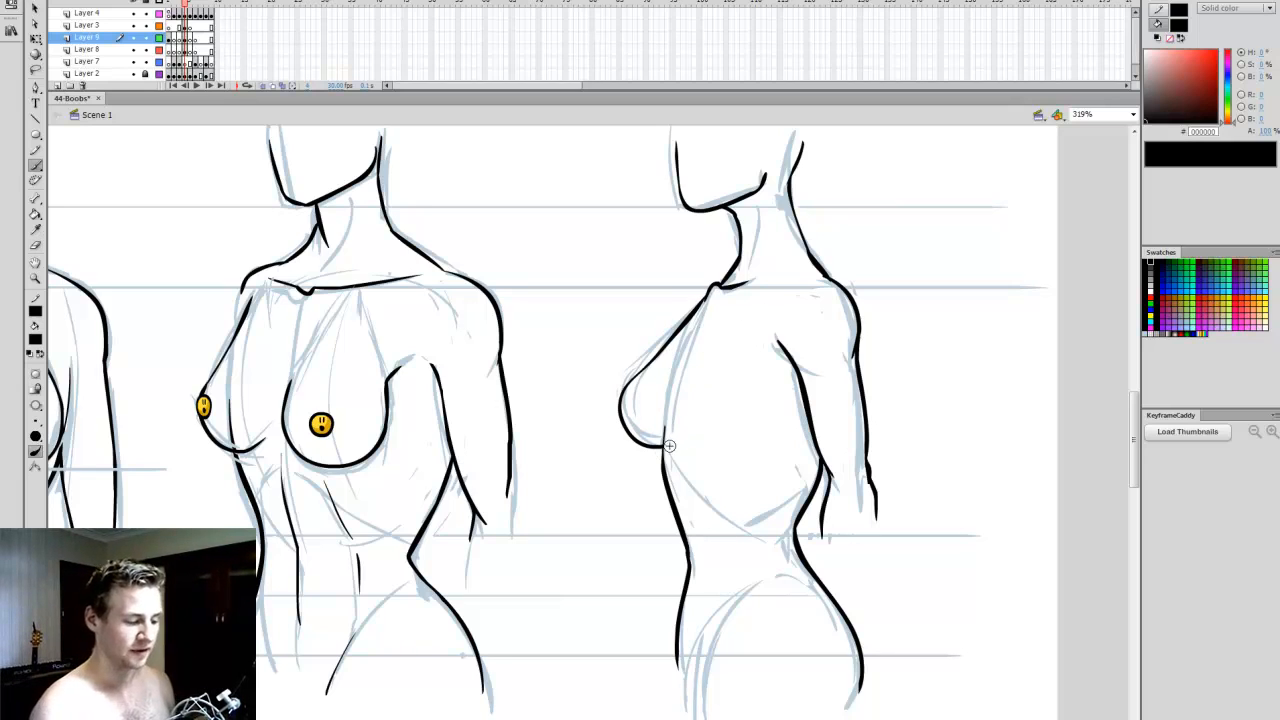
left_click_drag(663, 446, 699, 407)
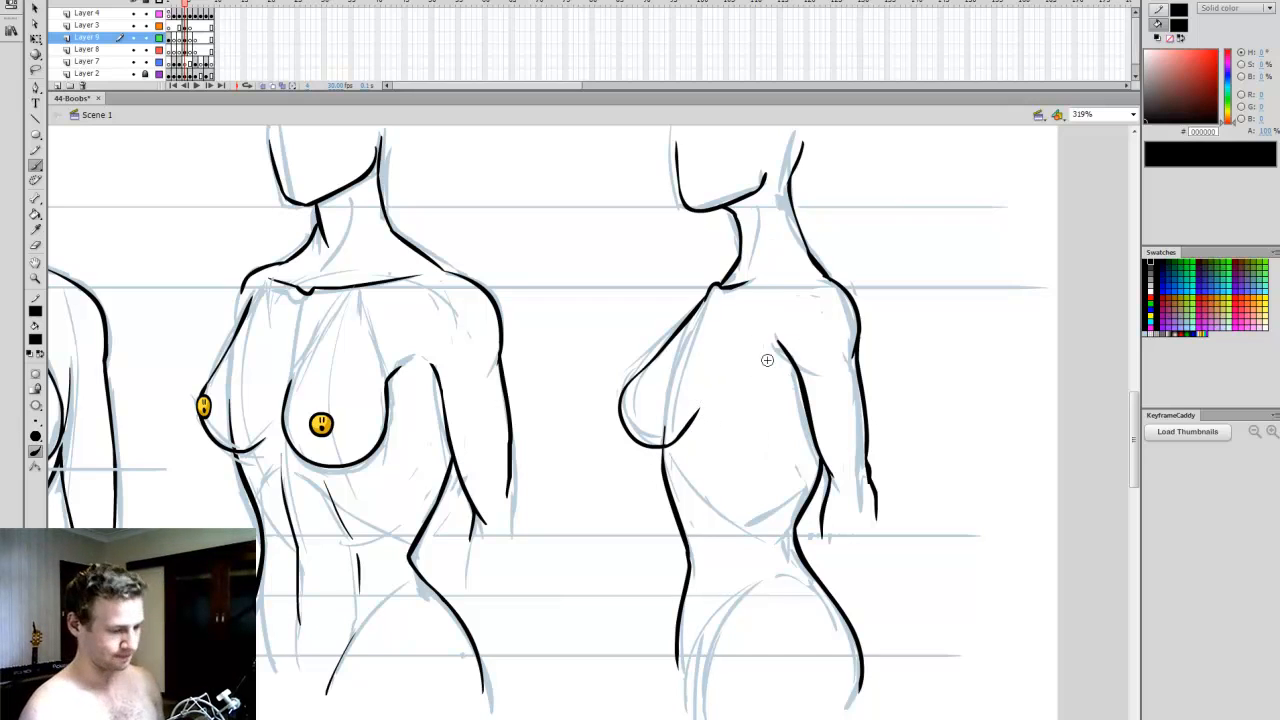
left_click_drag(777, 341, 758, 352)
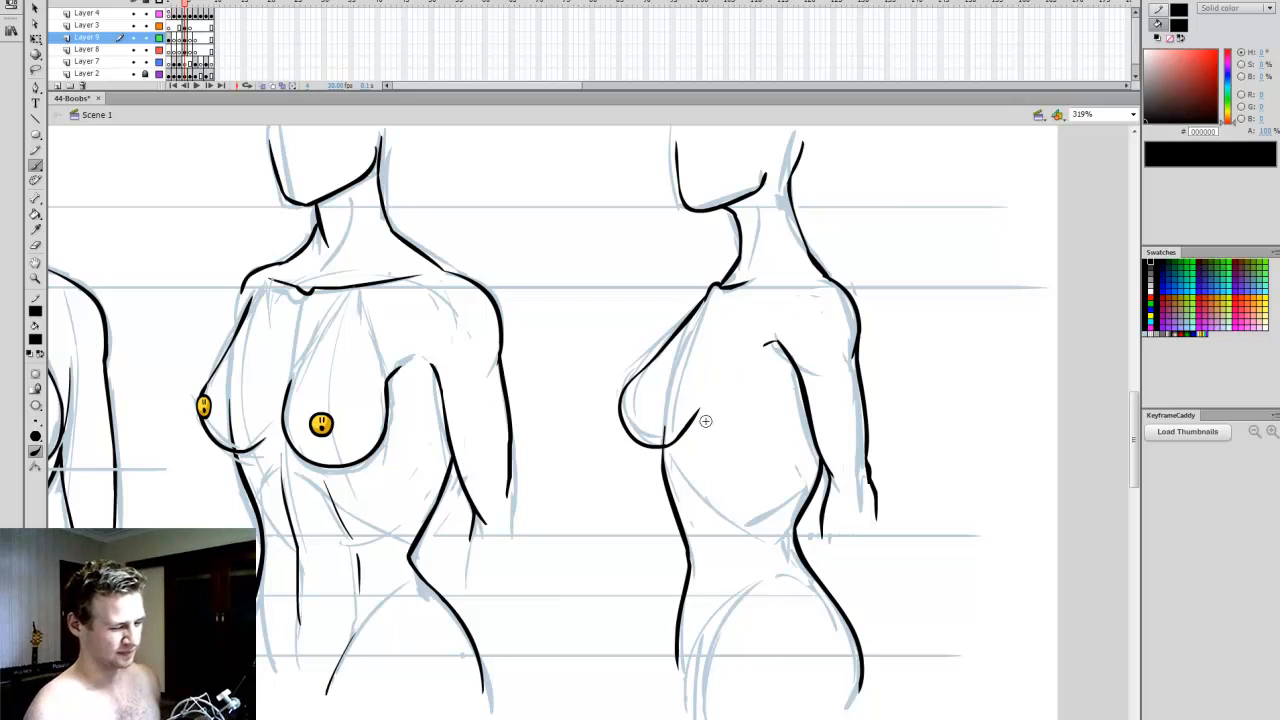
- Copy the yellow face from the near 3/4 breast to the side-view breast's front edge, narrow it, and save the file
key("v")
left_click(320, 424)
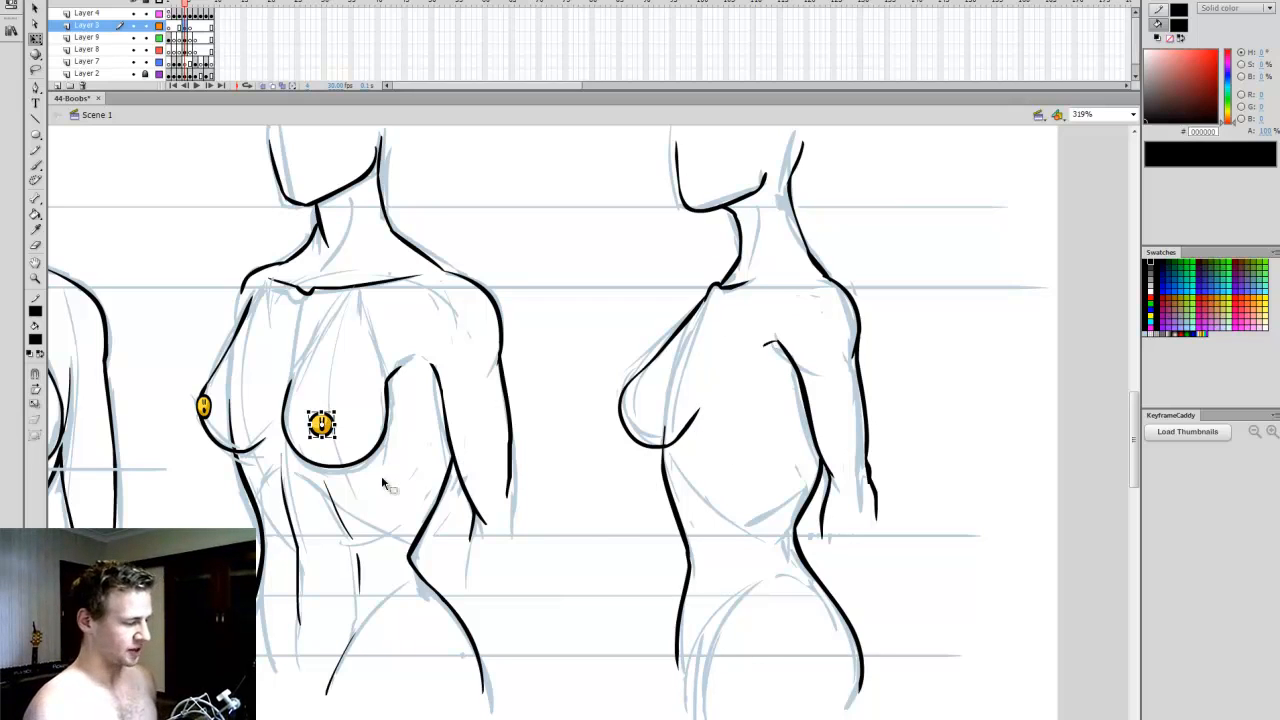
key("ctrl+c")
key("ctrl+v")
left_click_drag(590, 434, 639, 415)
key("v")
key("q")
left_click(706, 398)
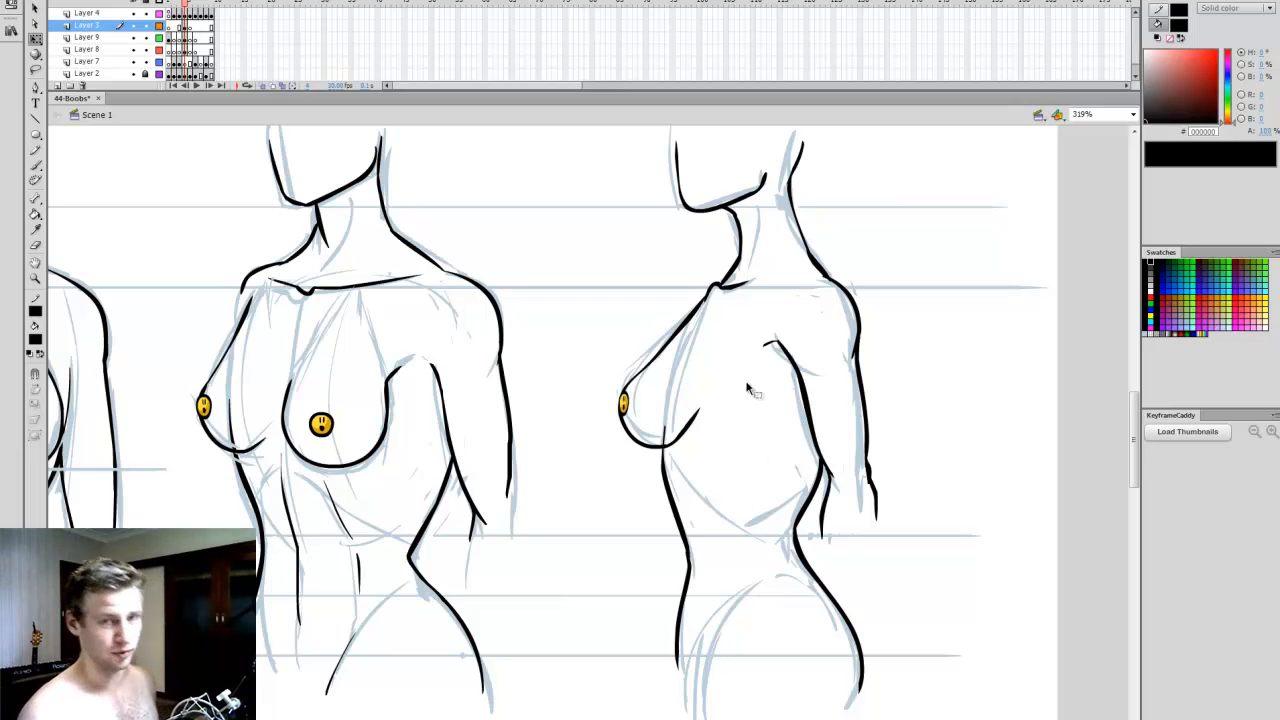
key("ctrl+s")
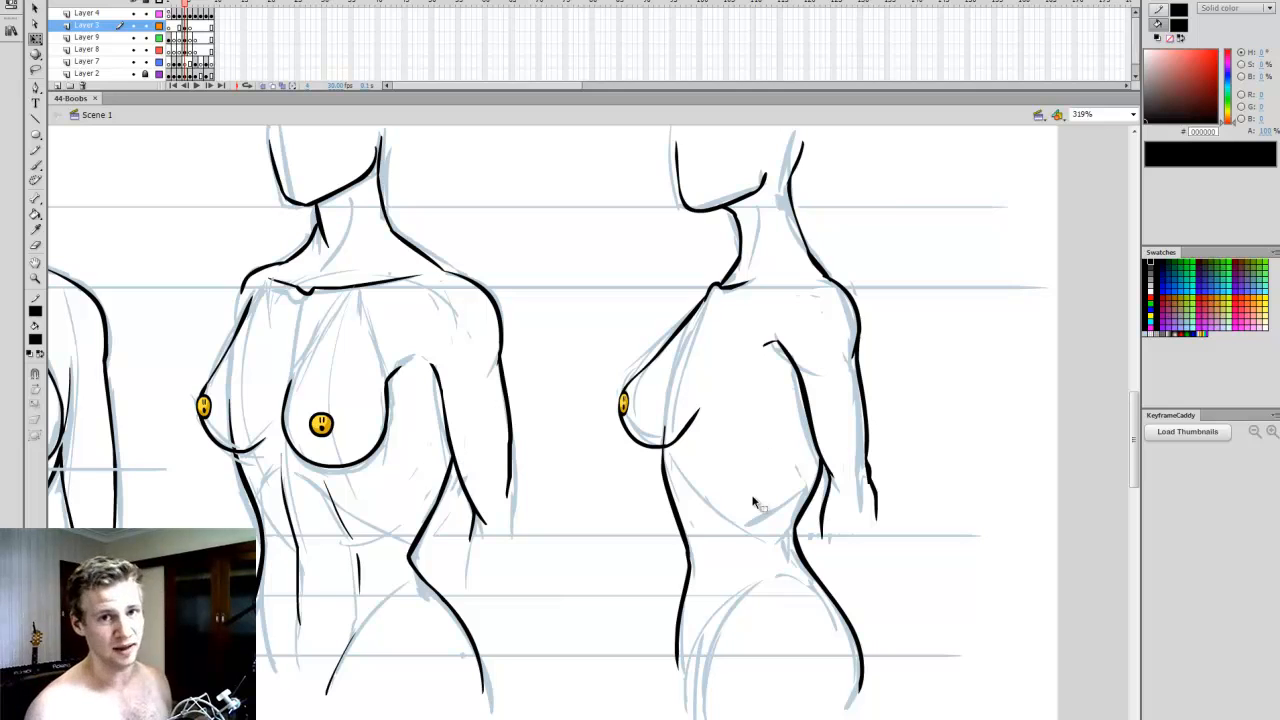
- Fit the whole drawing in the window and make Layer 8 active at the frame with the Small, Medium and Large torsos
mouse_move(604, 718)
left_mouse_down()
mouse_move(577, 718)
mouse_move(624, 718)
left_mouse_up()
left_click(1133, 114)
left_click(1092, 127)
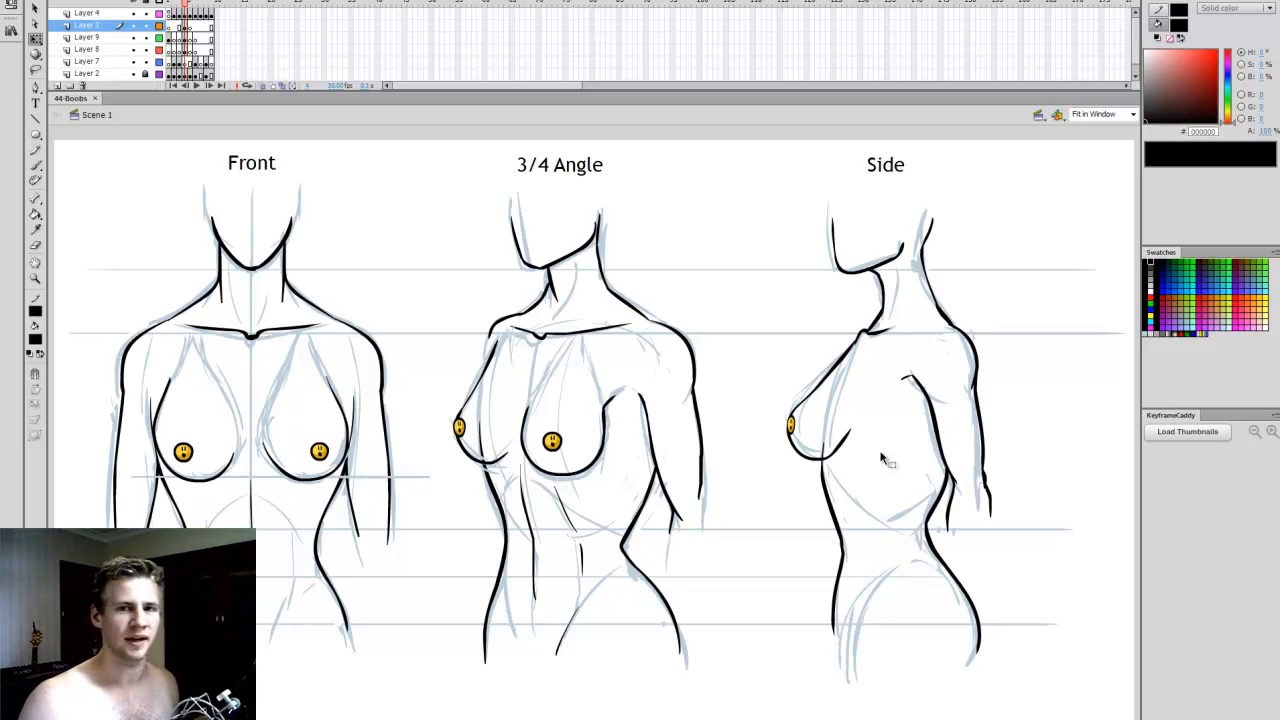
left_click(195, 27)
left_click(190, 50)
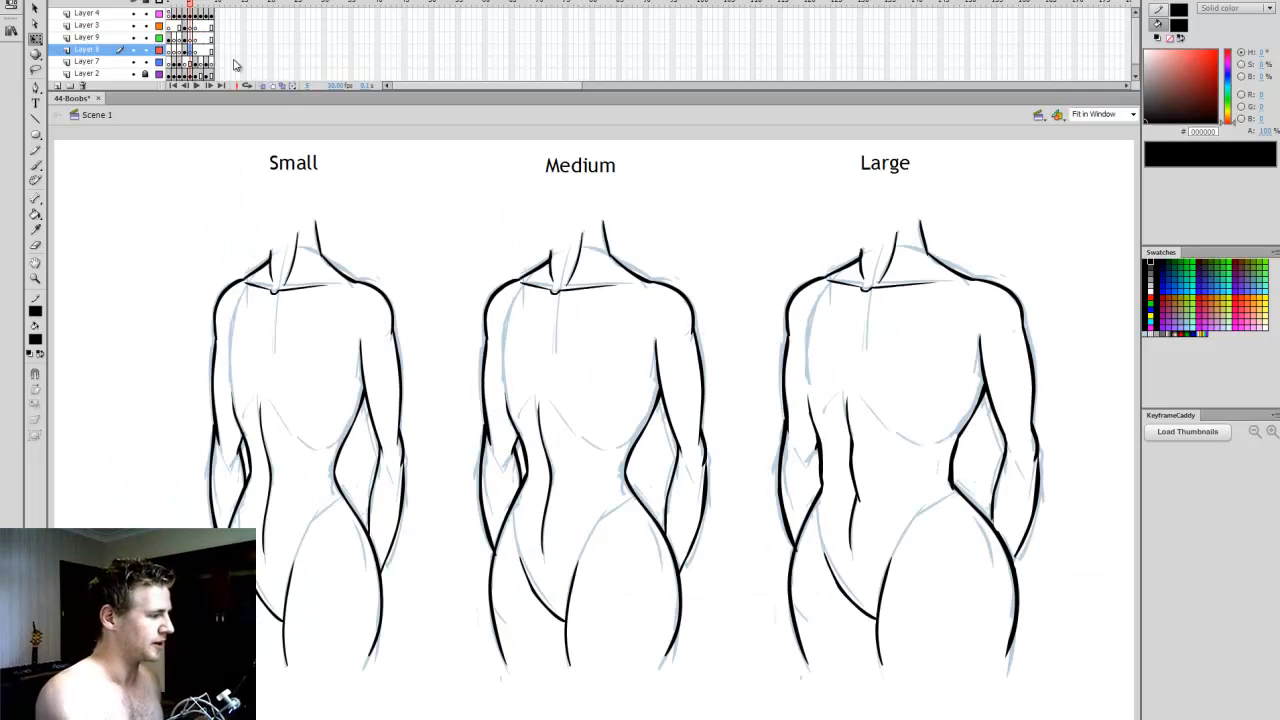
- Sketch light-blue teardrop construction guides for both breasts on the Small torso on Layer 8
key("b")
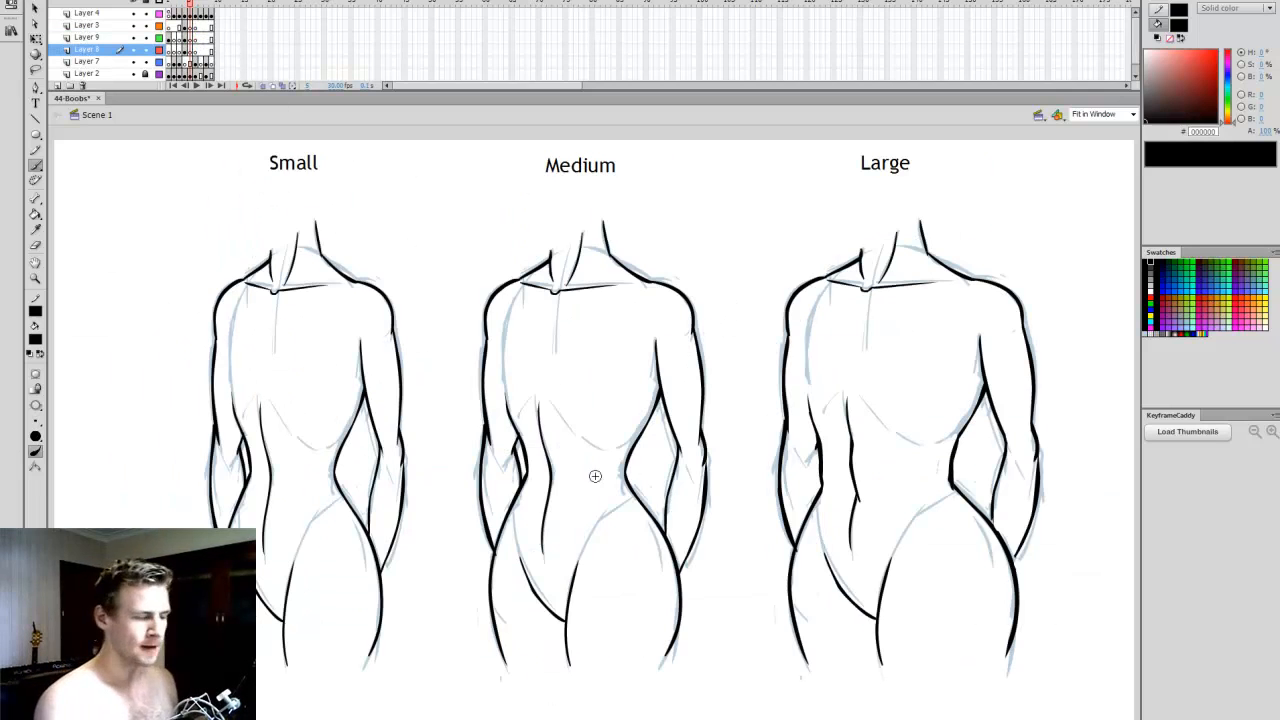
key("v")
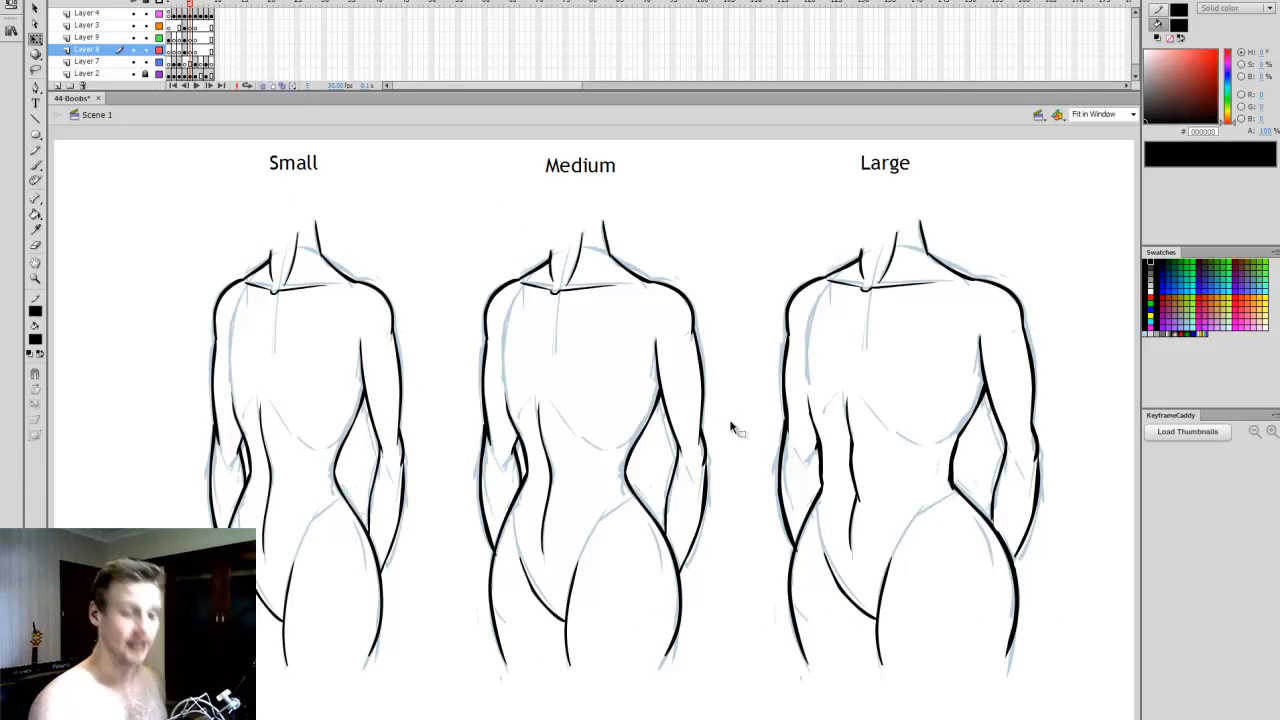
key("z")
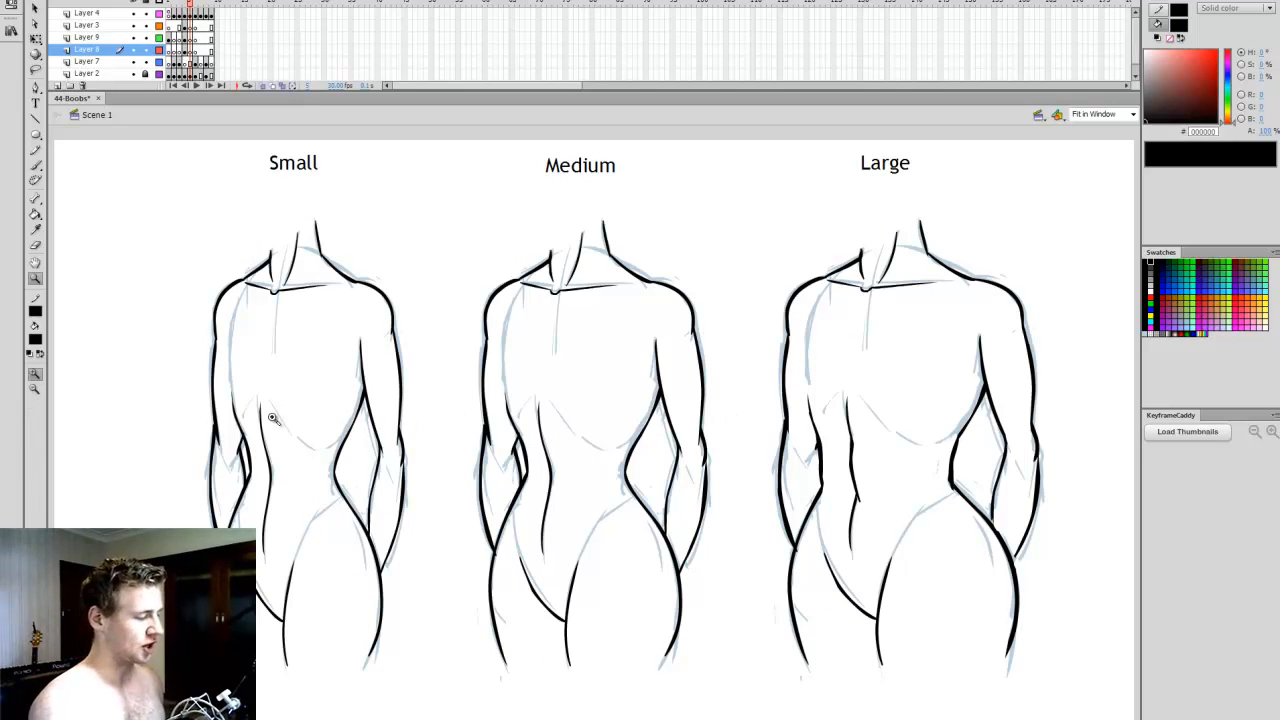
mouse_move(128, 165)
left_mouse_down()
mouse_move(487, 641)
mouse_move(508, 646)
left_mouse_up()
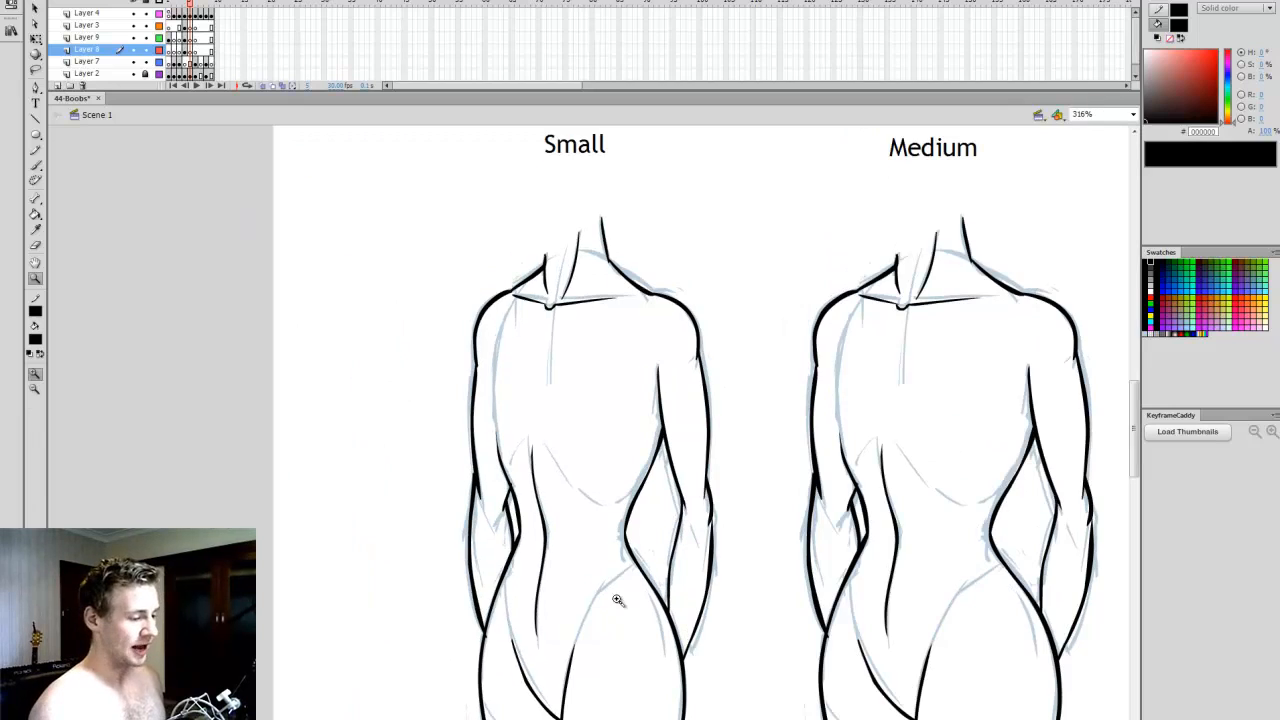
key("q")
scroll(588, 422, "right", 5)
scroll(588, 422, "left", 3)
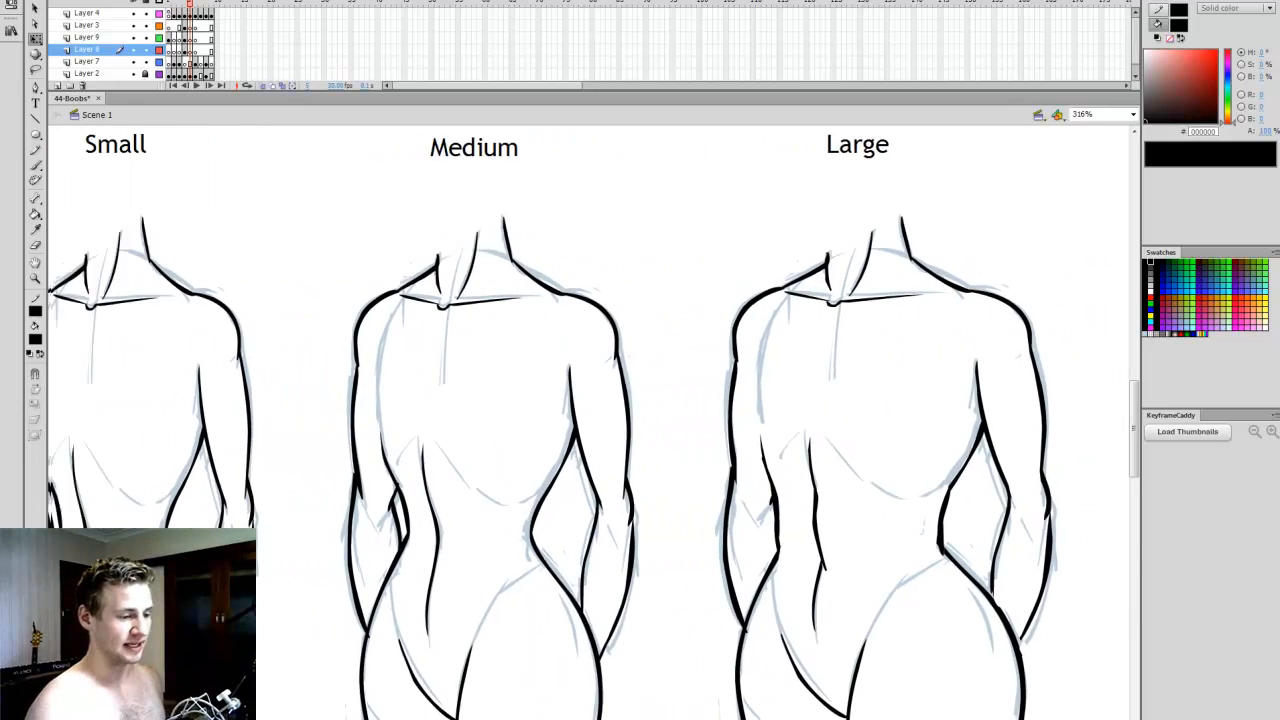
scroll(588, 422, "right", 1)
scroll(588, 422, "left", 2)
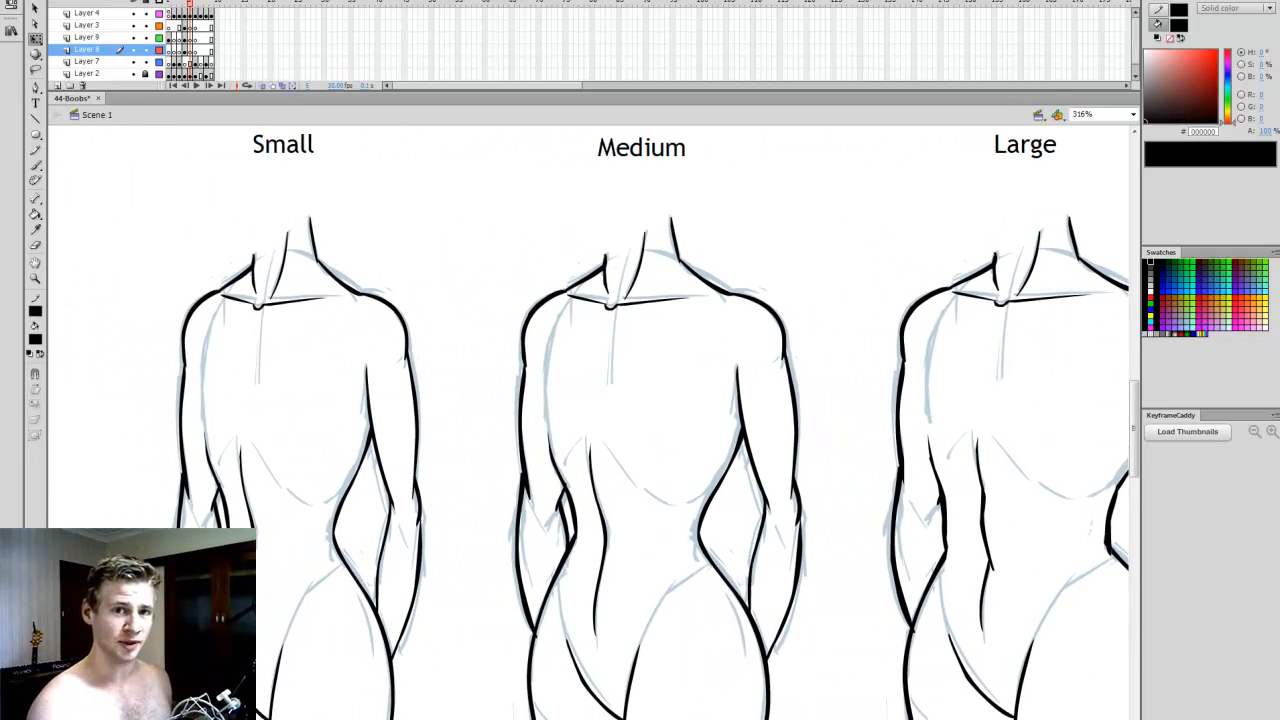
scroll(588, 422, "left", 1)
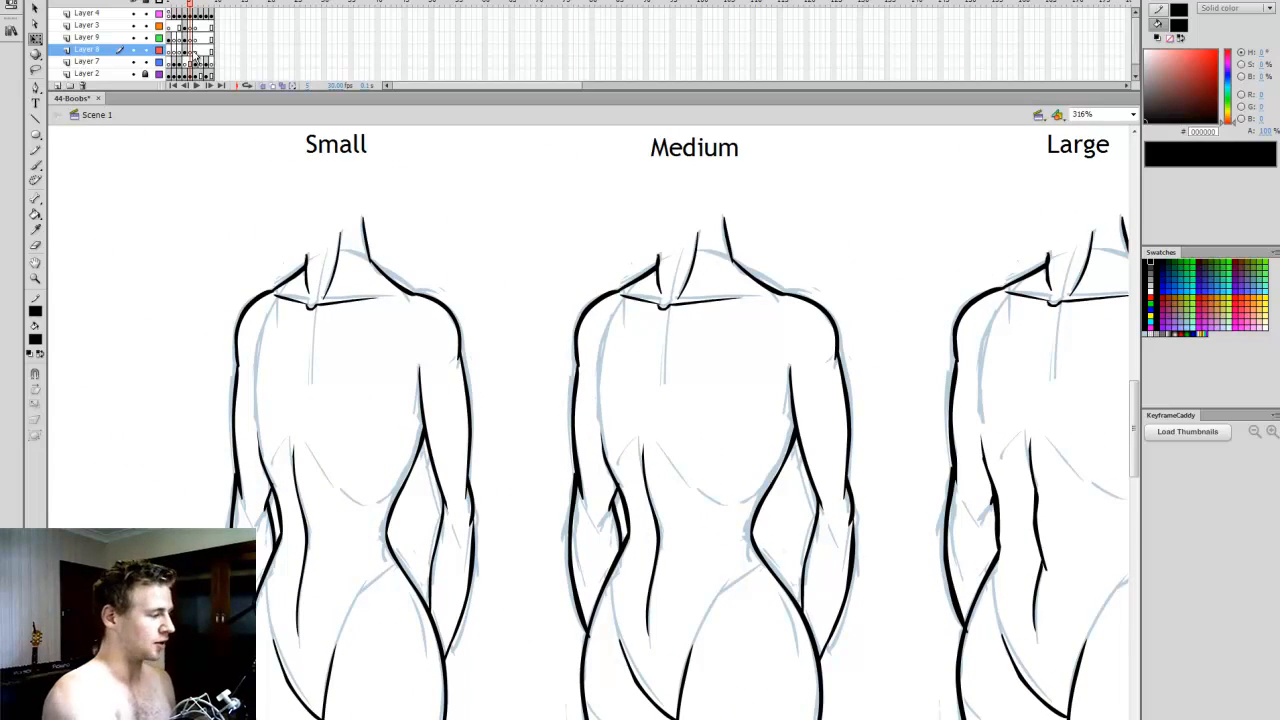
key("b")
left_click(1150, 326)
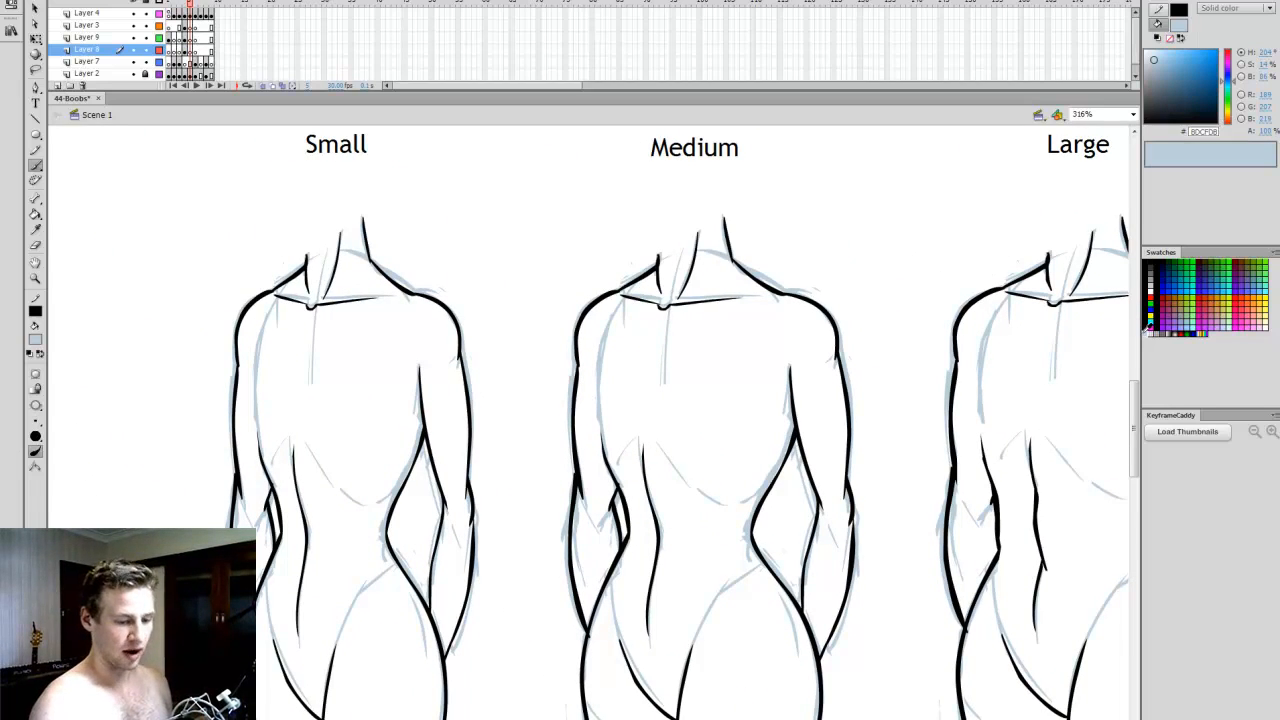
scroll(588, 422, "left", 2)
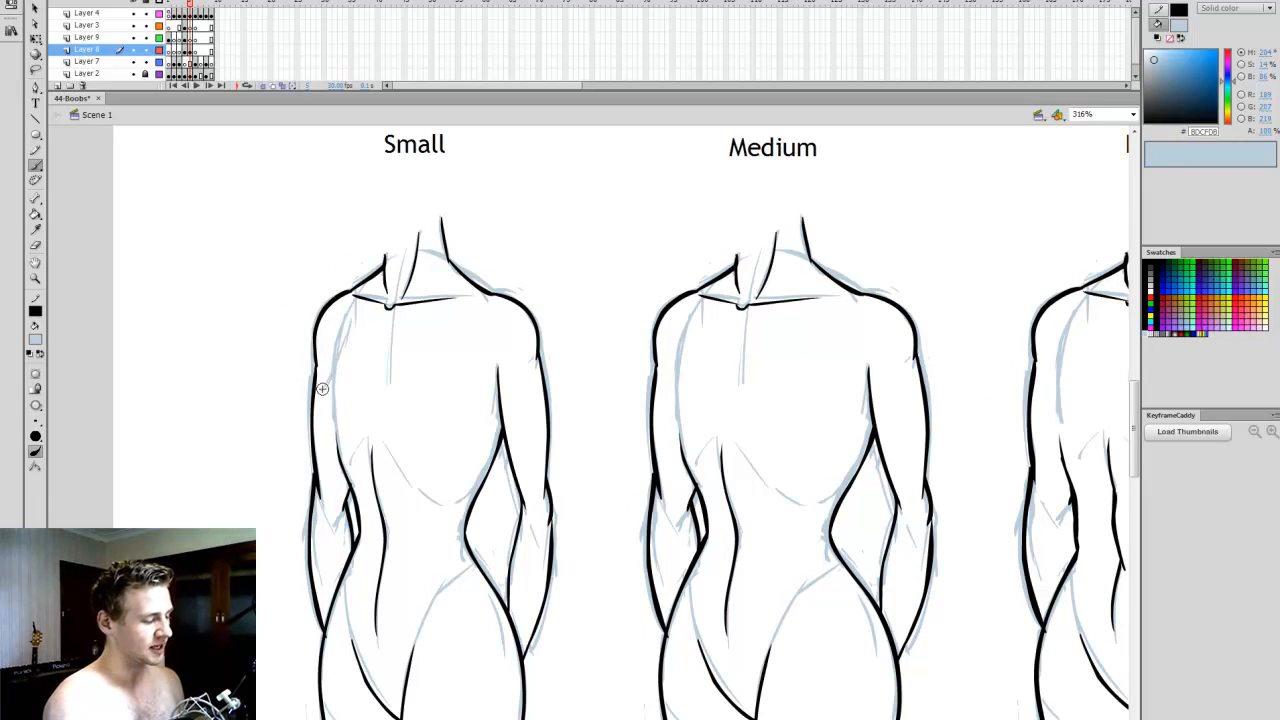
left_click_drag(363, 410, 350, 336)
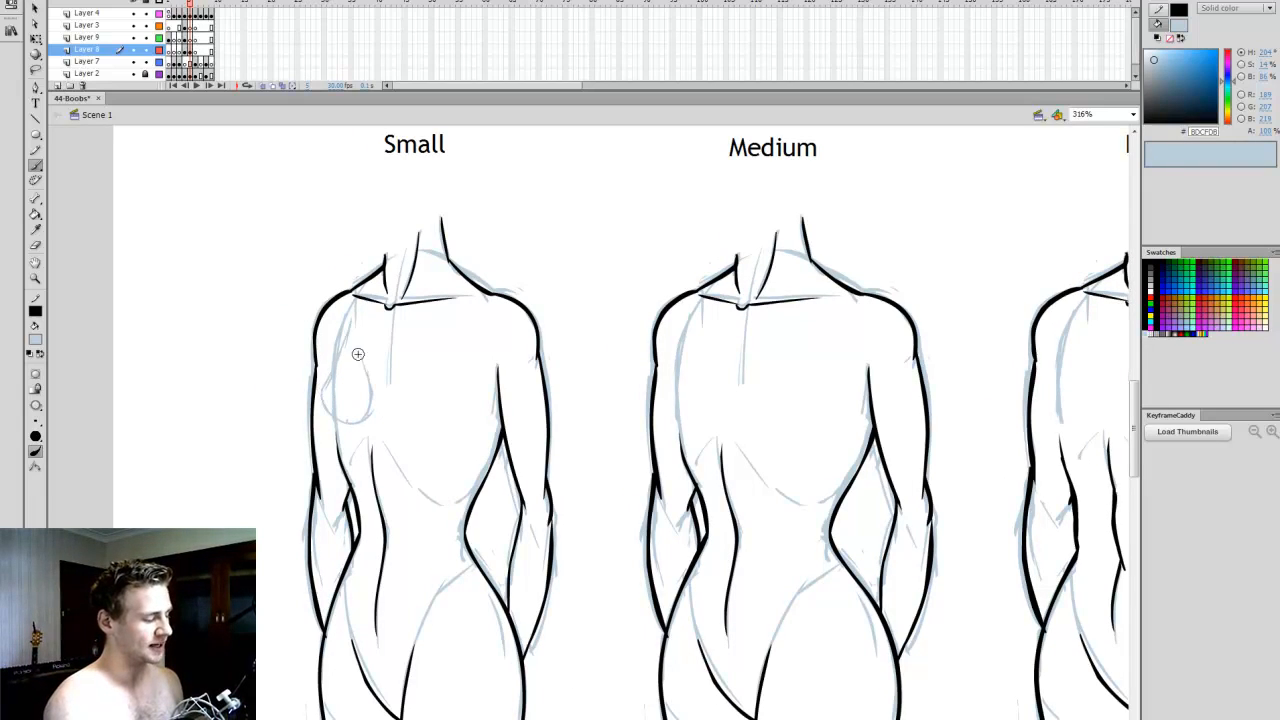
mouse_move(408, 368)
left_mouse_down()
mouse_move(435, 440)
mouse_move(452, 435)
mouse_move(436, 315)
mouse_move(420, 316)
mouse_move(398, 398)
mouse_move(436, 442)
left_mouse_up()
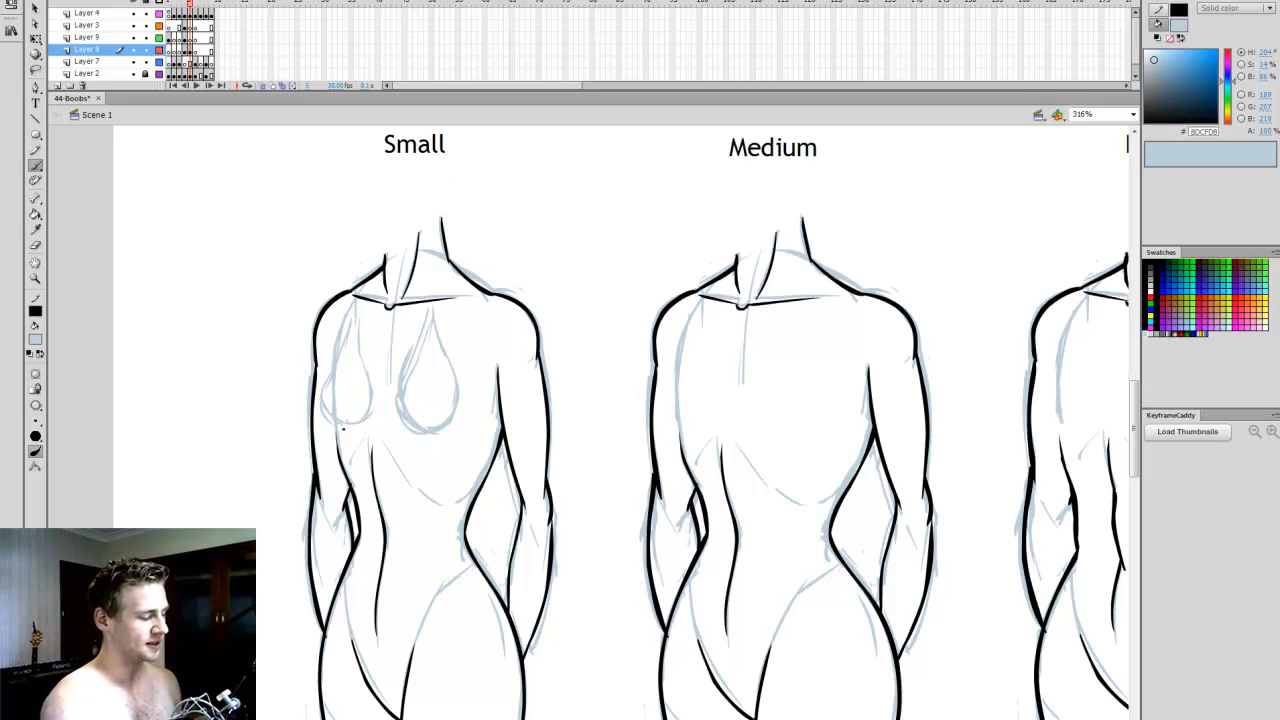
- Ink both breast contours of the Small torso in black on Layer 9 and lock Layer 8
left_click(1157, 267)
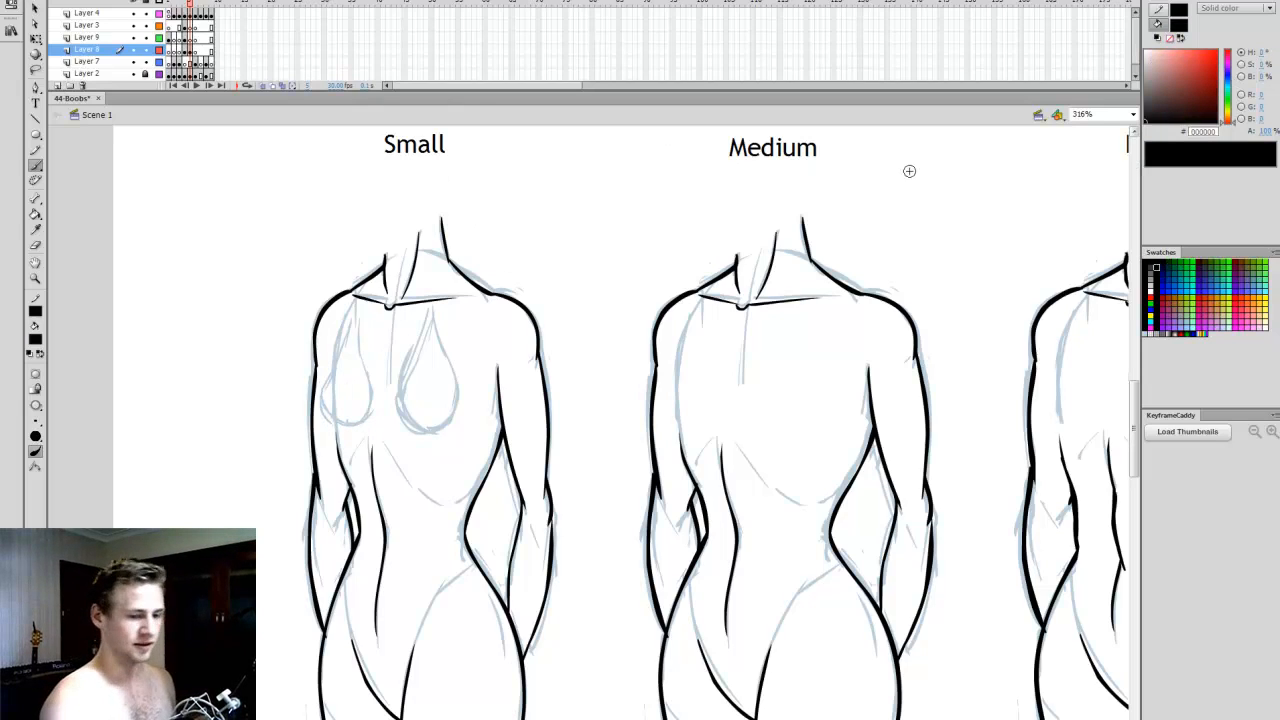
left_click(187, 38)
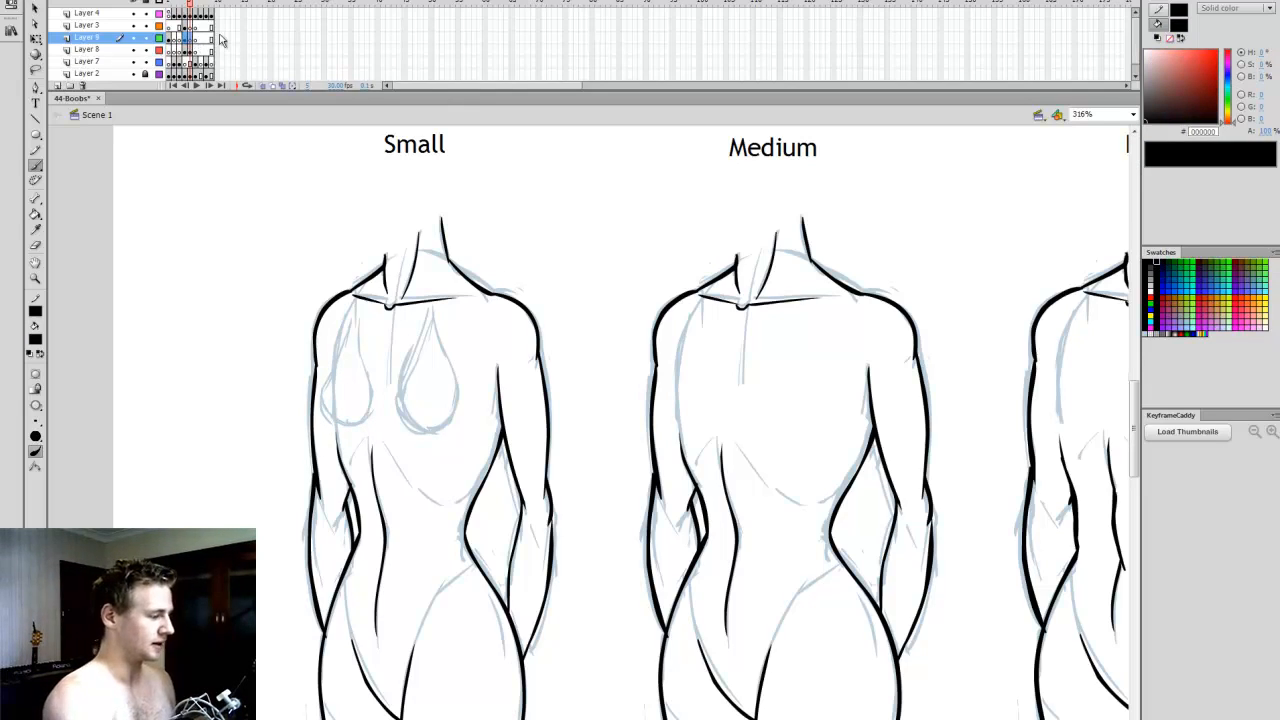
left_click_drag(344, 330, 331, 371)
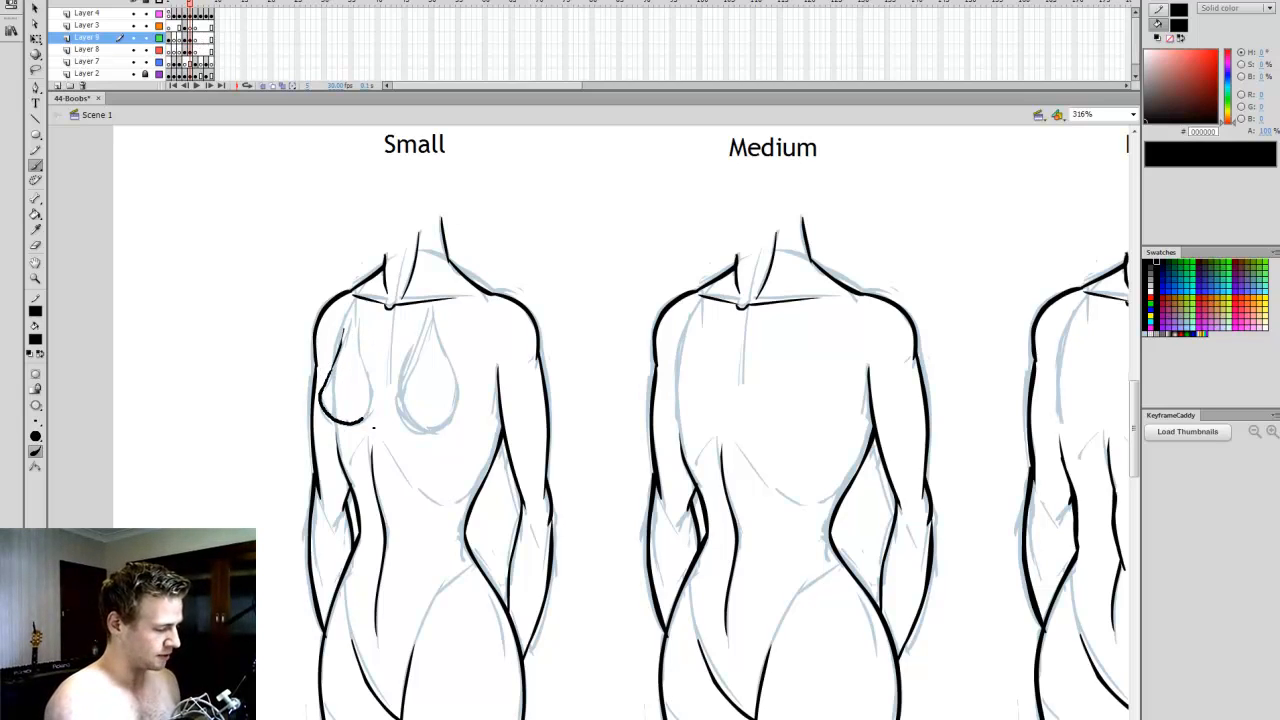
key("ctrl+z")
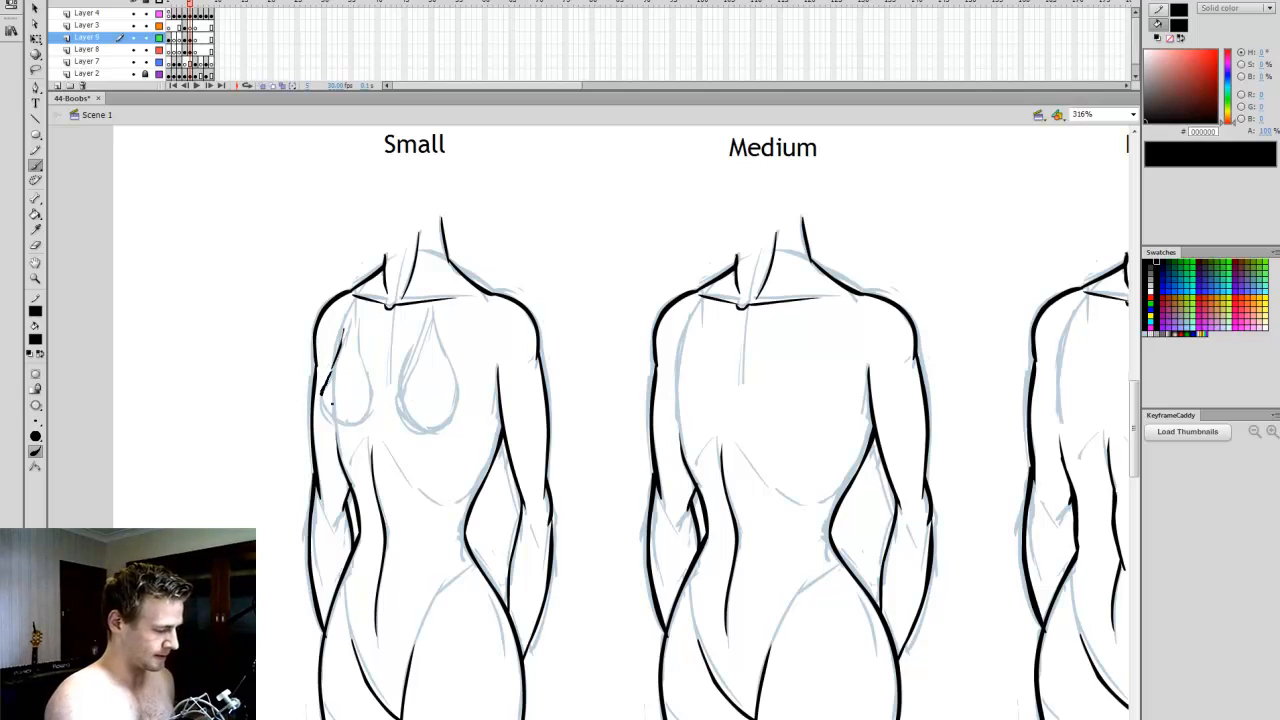
left_click_drag(368, 403, 323, 368)
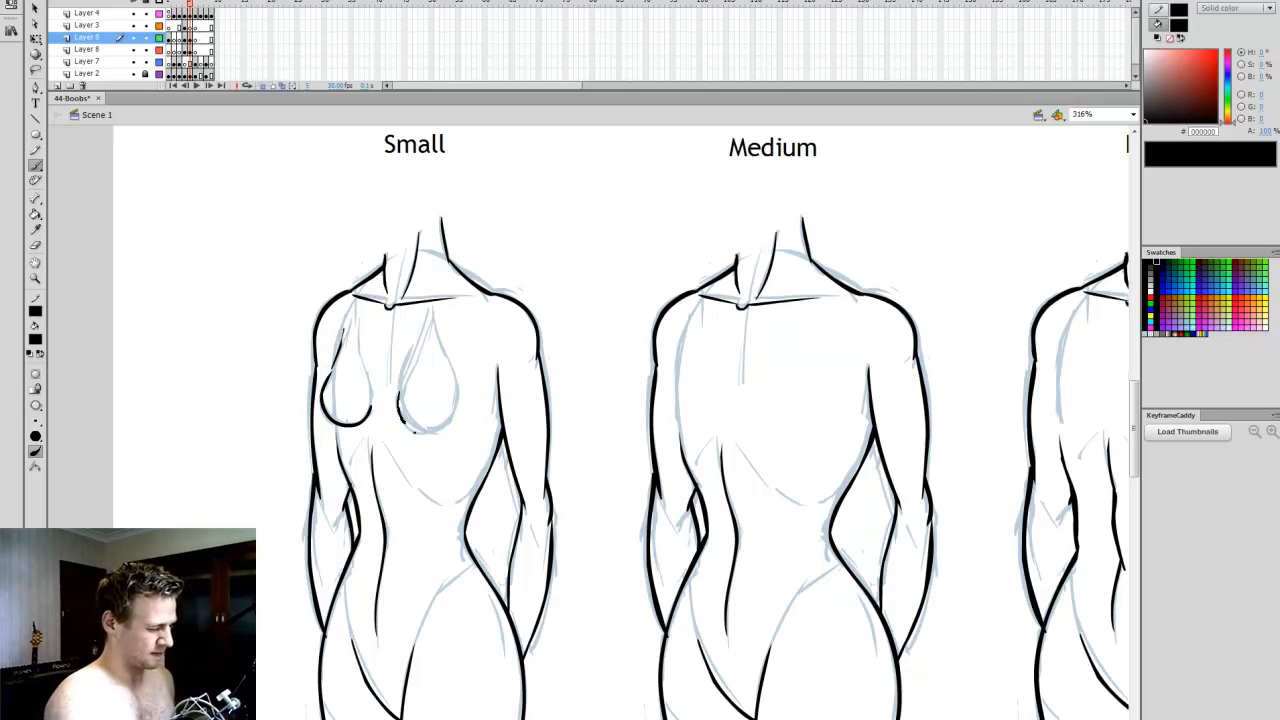
left_click_drag(461, 434, 456, 393)
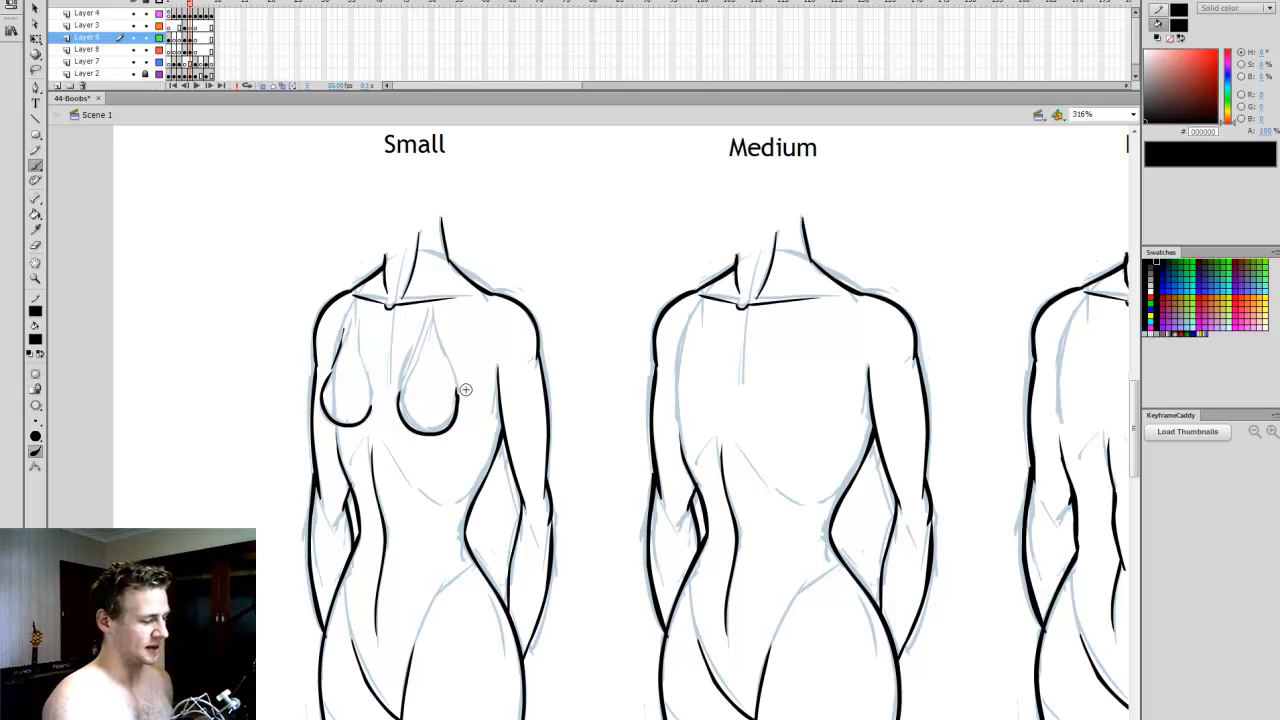
key("e")
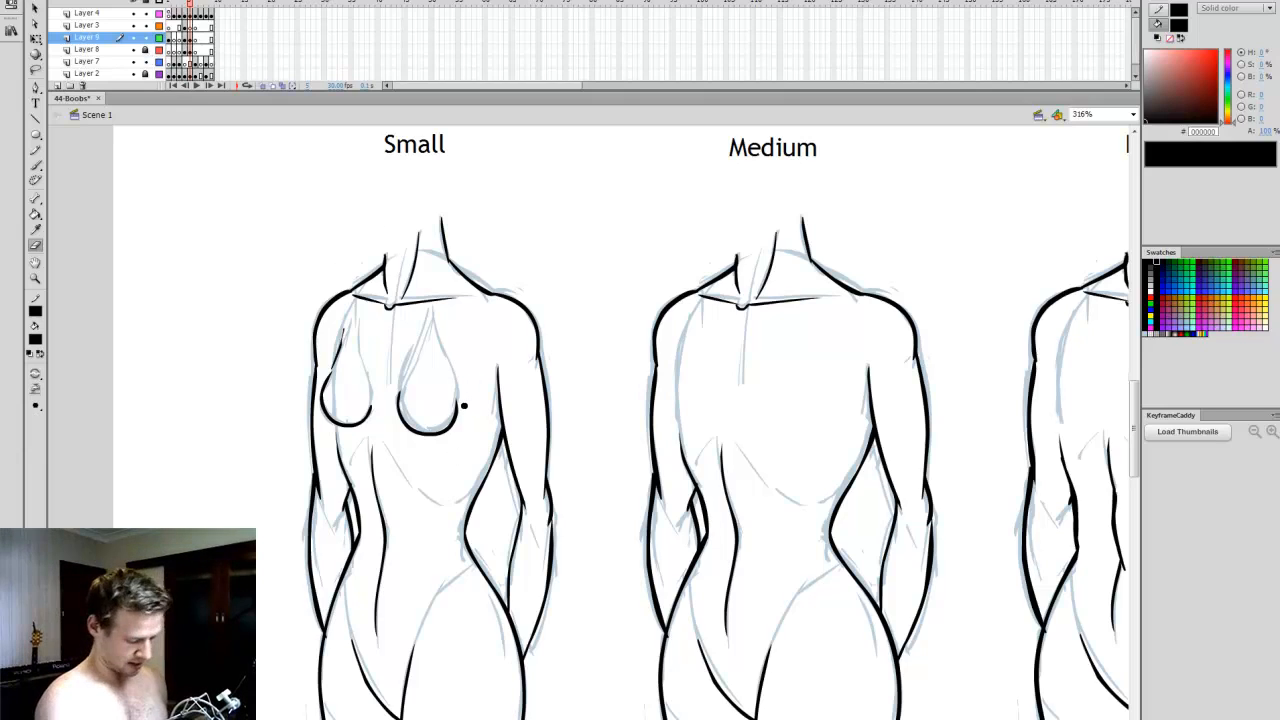
key("b")
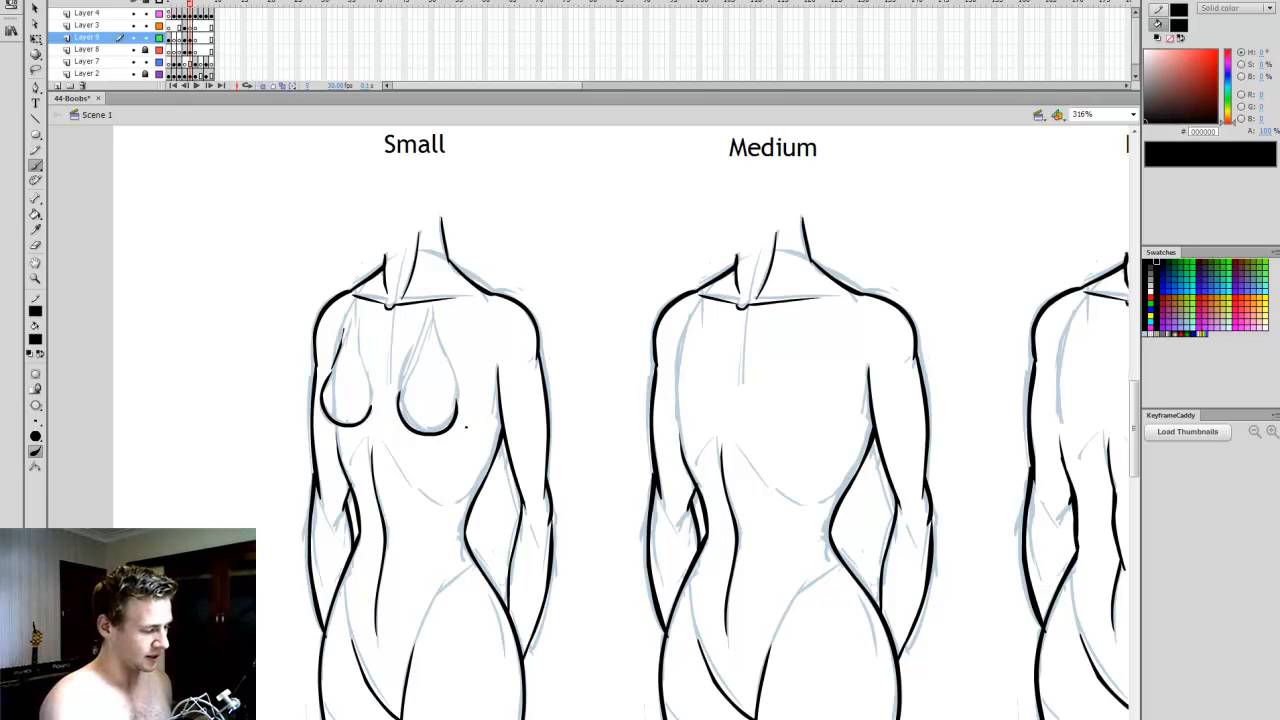
left_click_drag(457, 389, 458, 376)
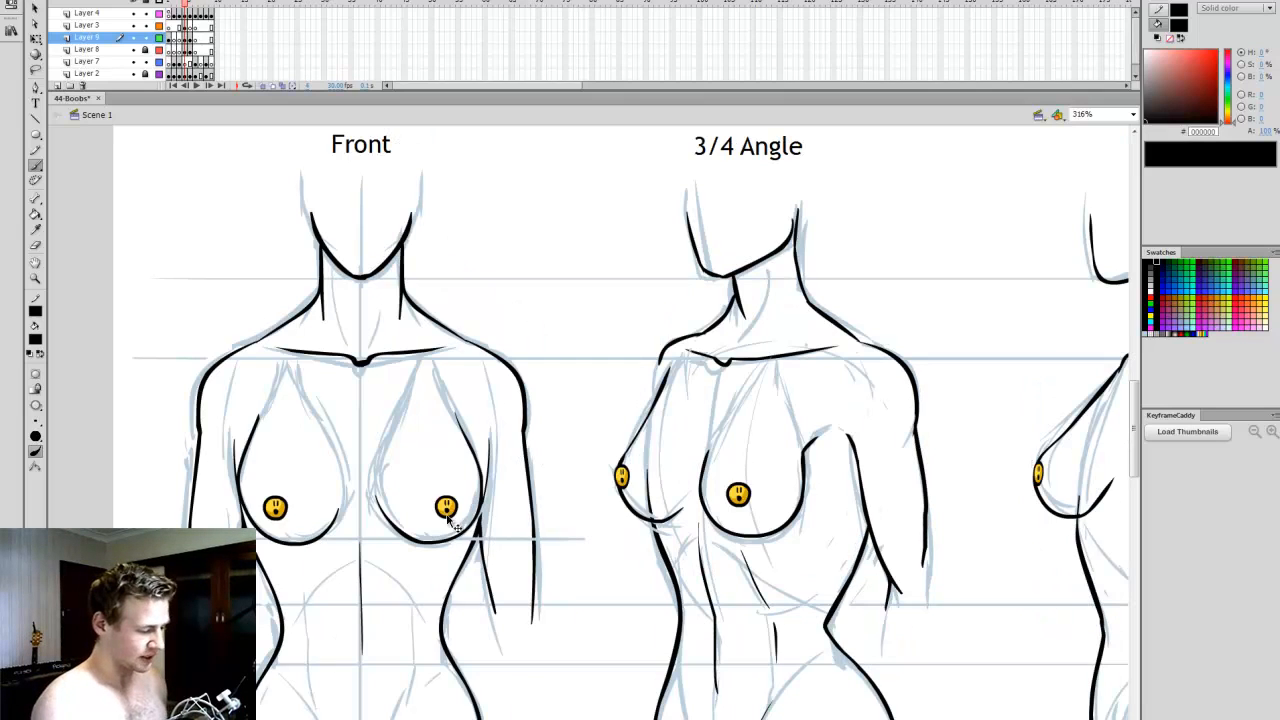
- Copy the yellow face from the Front figure's breast and place copies on both breasts of the Small torso on Layer 3
left_click(446, 507)
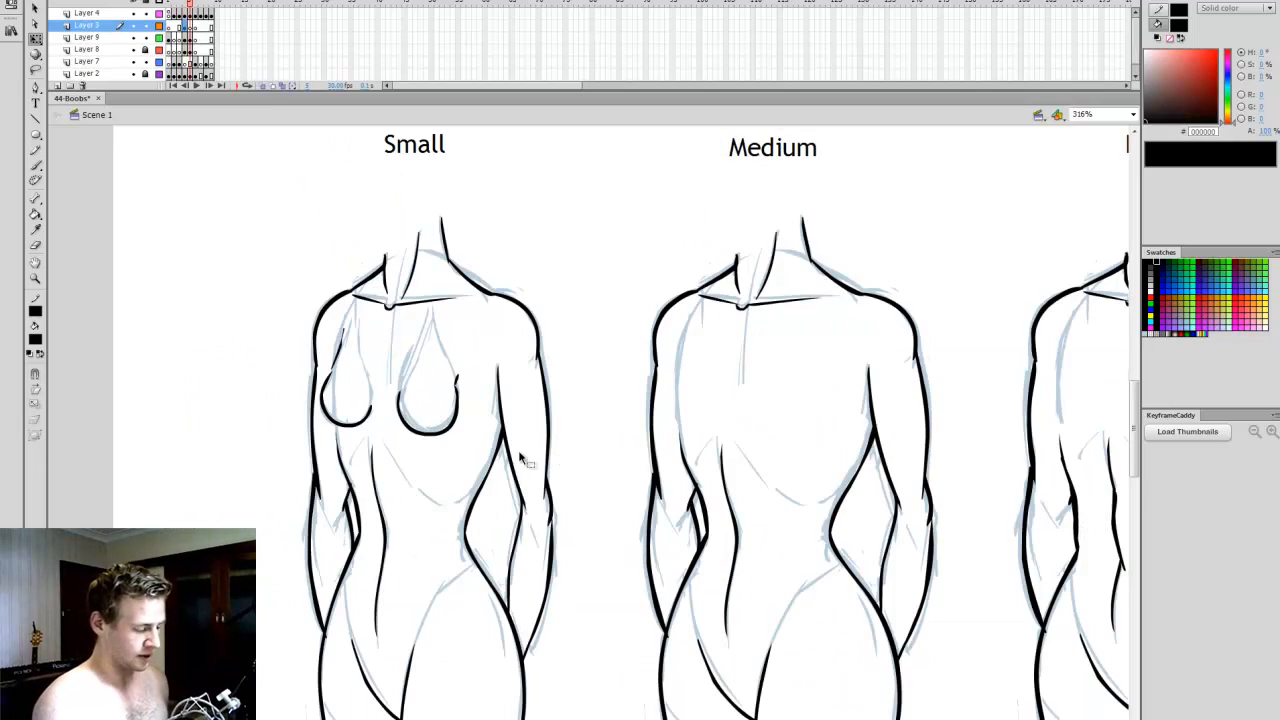
key("ctrl+v")
key("v")
left_click_drag(595, 444, 340, 406)
key("ctrl+v")
left_click_drag(603, 452, 426, 407)
- Narrow the yellow face on the Small torso's far breast and align it with the contour's outer edge
key("Delete")
left_click(331, 397)
key("ctrl+c")
key("ctrl+v")
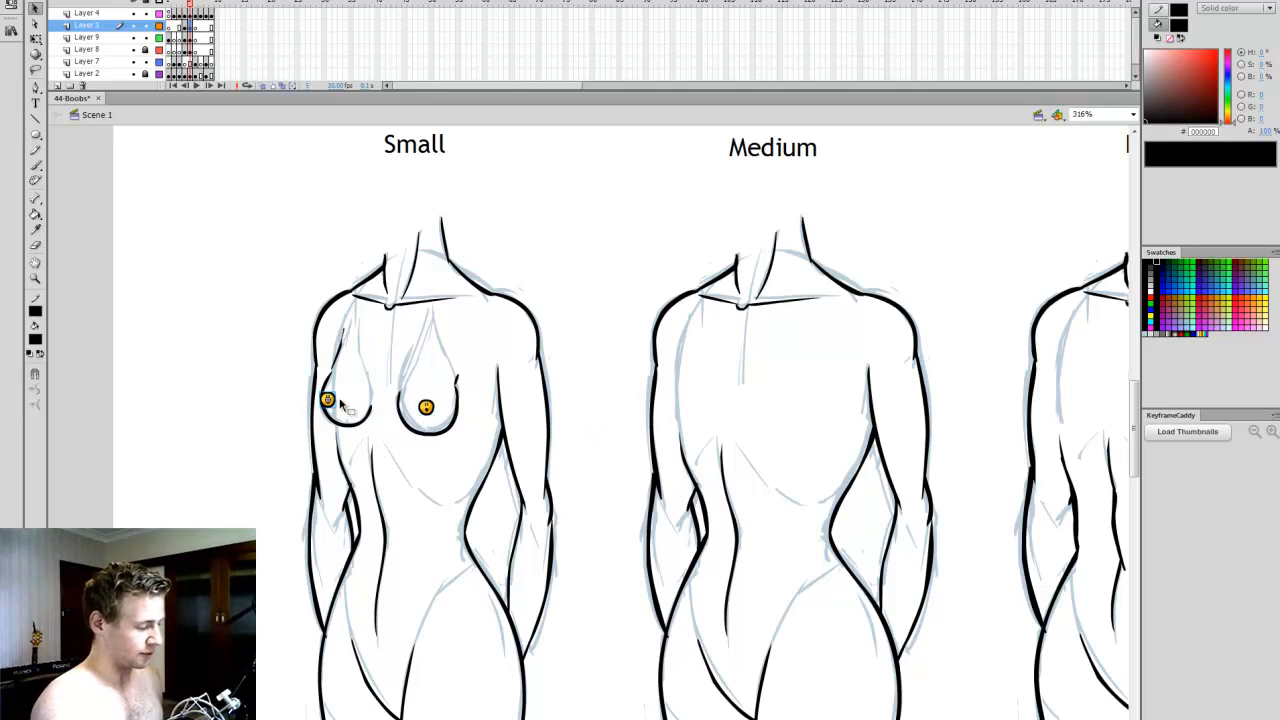
left_click(329, 399)
left_click_drag(329, 399, 327, 400)
left_click(586, 430)
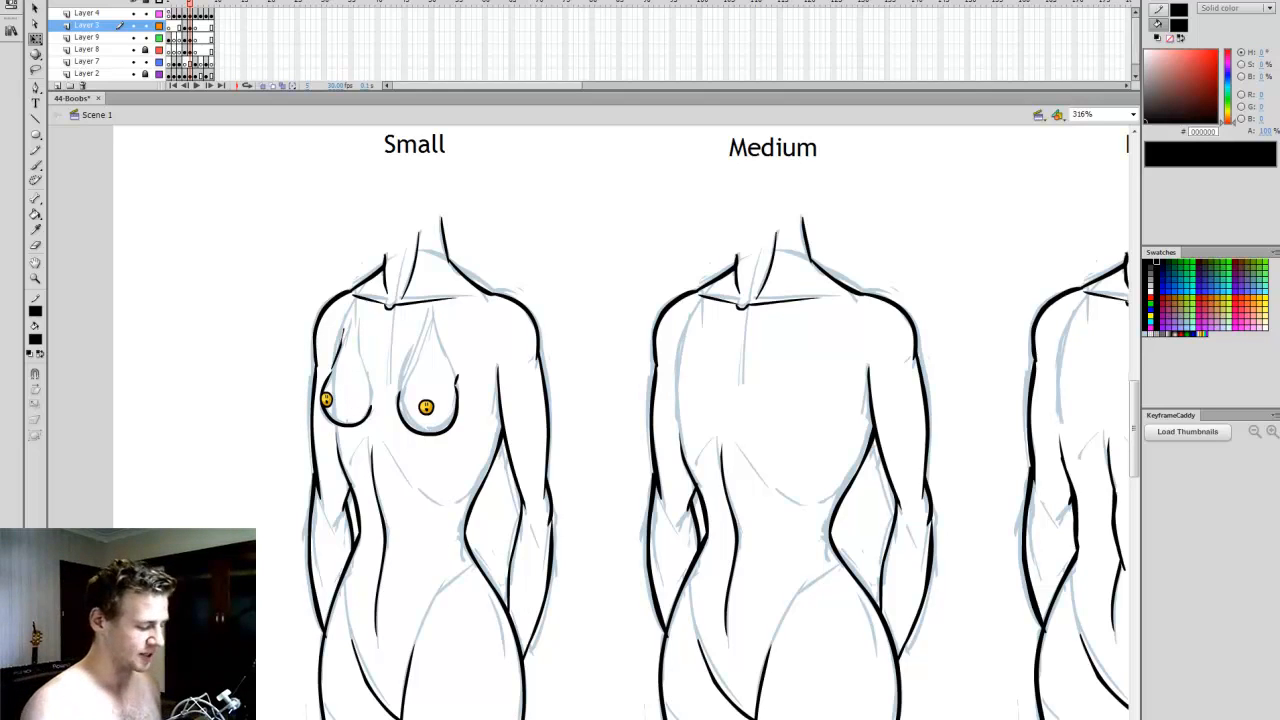
- Unlock Layer 8 and sketch light-blue teardrop guides for both breasts on the Medium torso, larger than the Small torso's
scroll(610, 422, "right", 3)
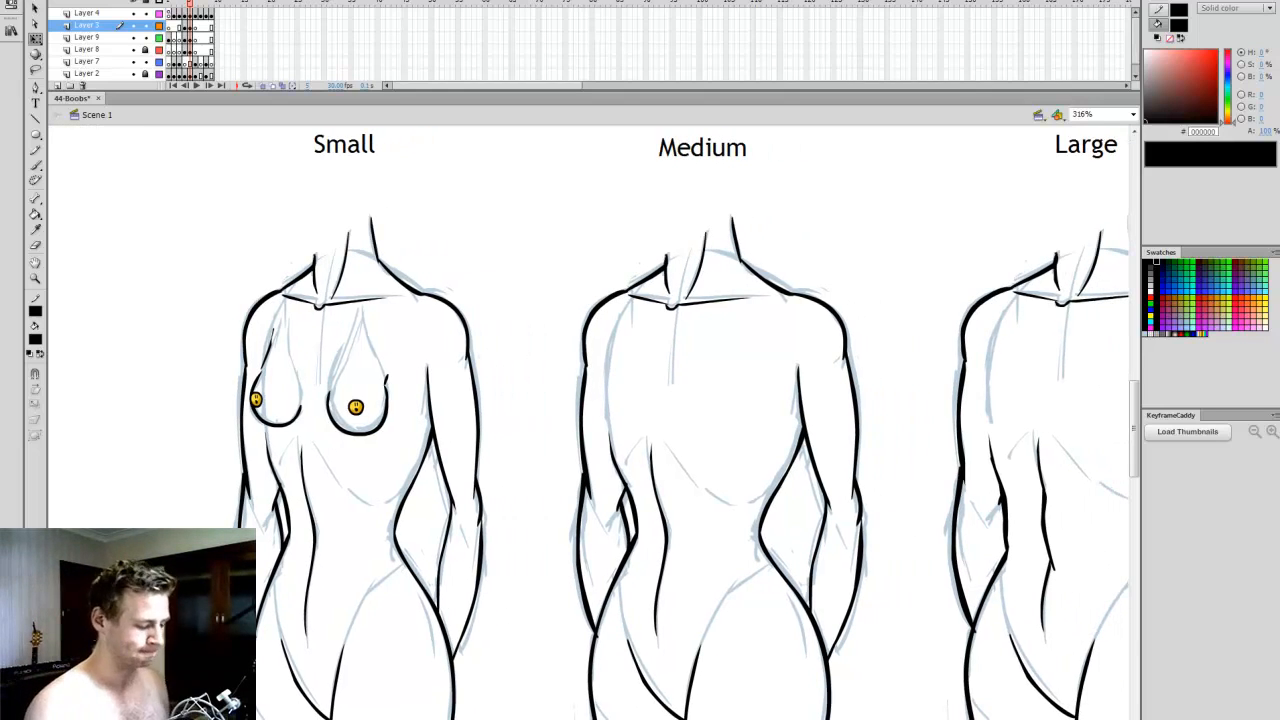
scroll(674, 427, "right", 4)
scroll(578, 714, "right", 1)
left_click(190, 50)
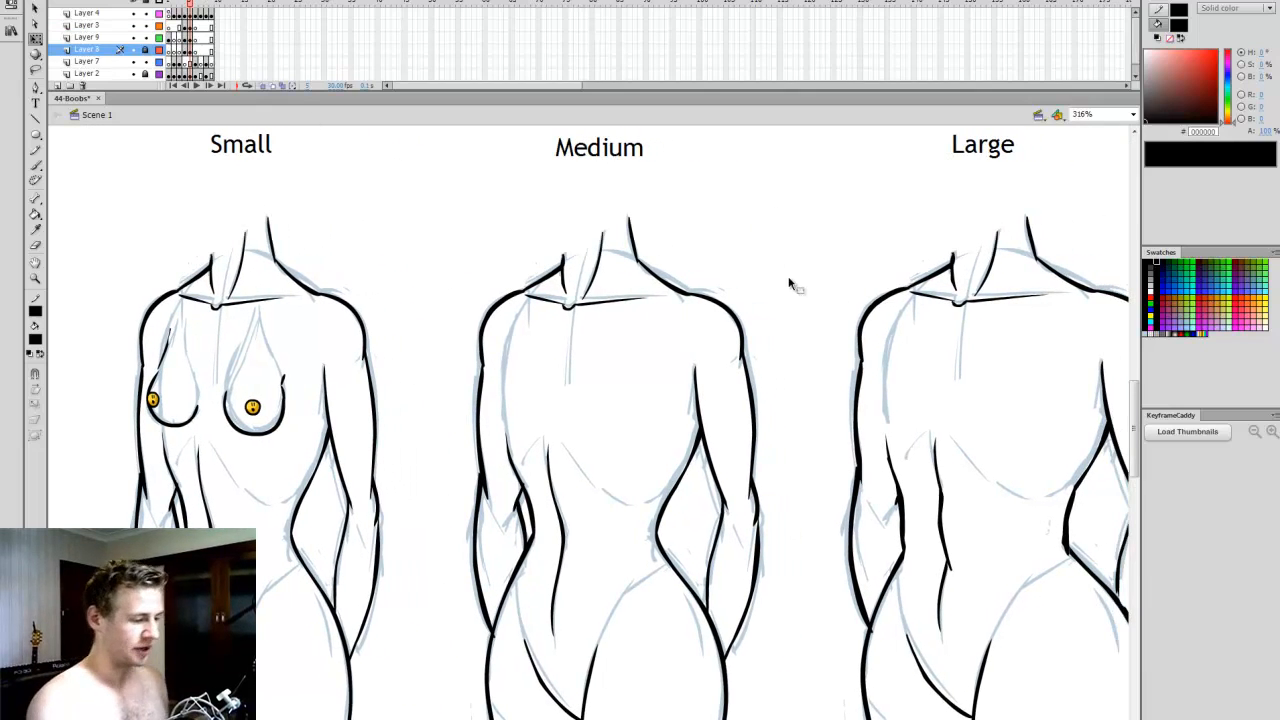
key("b")
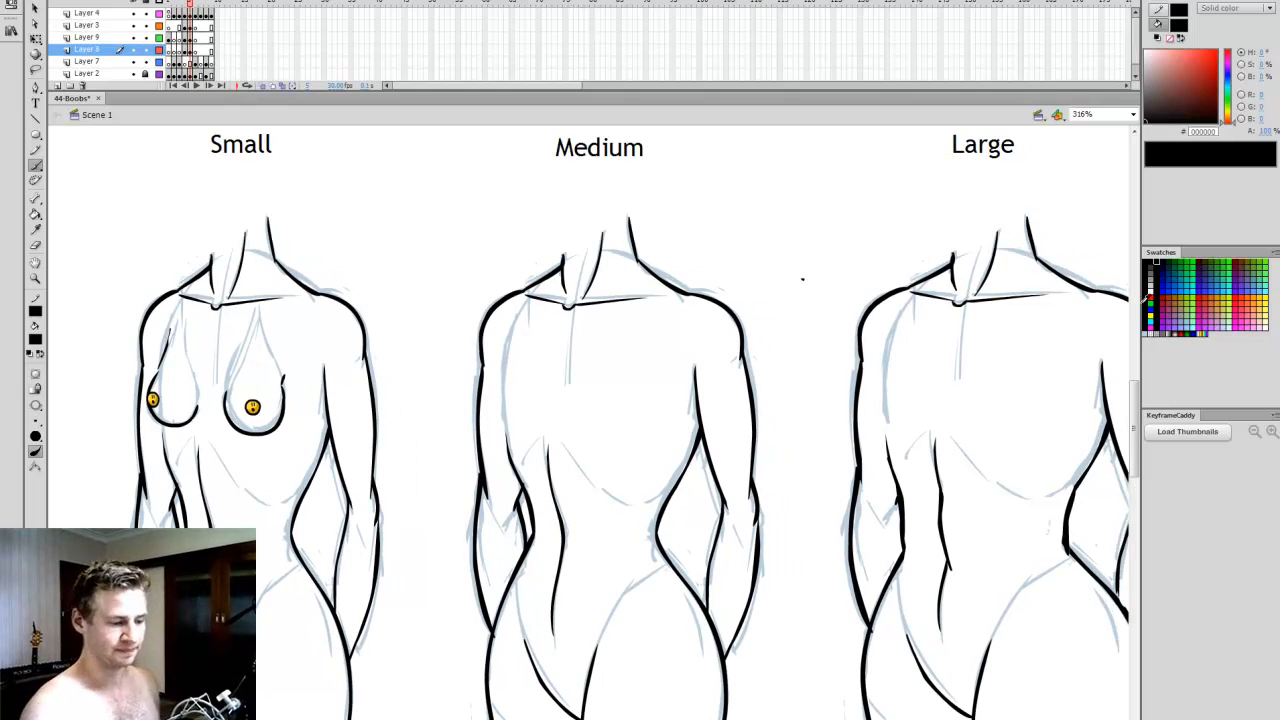
left_click_drag(1155, 275, 845, 310)
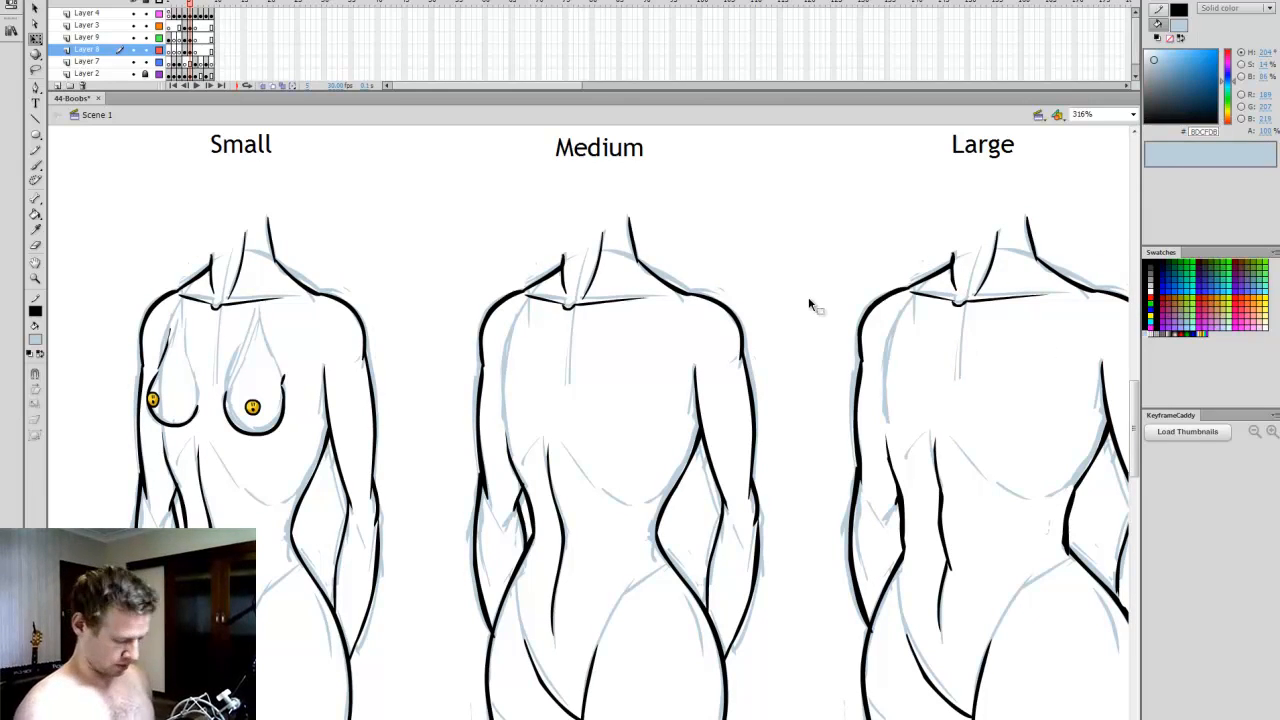
key("b")
scroll(1000, 420, "down", 1)
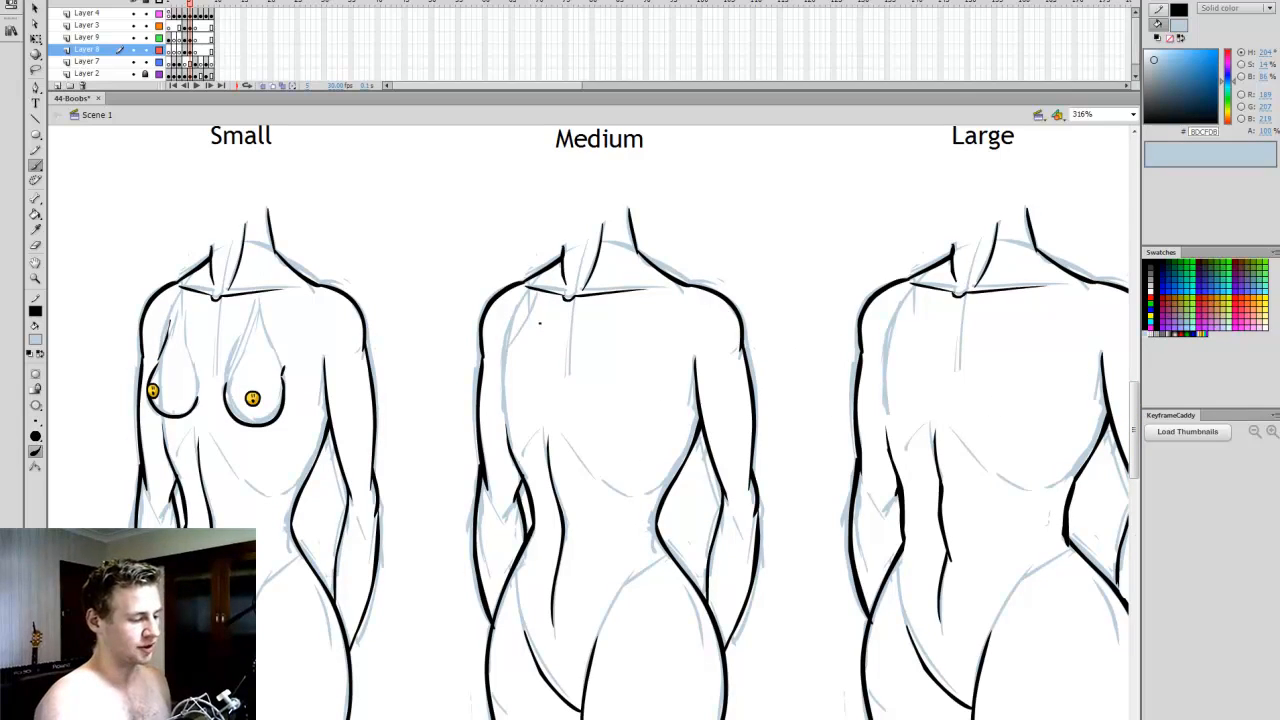
mouse_move(493, 398)
left_mouse_down()
mouse_move(534, 424)
mouse_move(550, 363)
mouse_move(534, 289)
left_mouse_up()
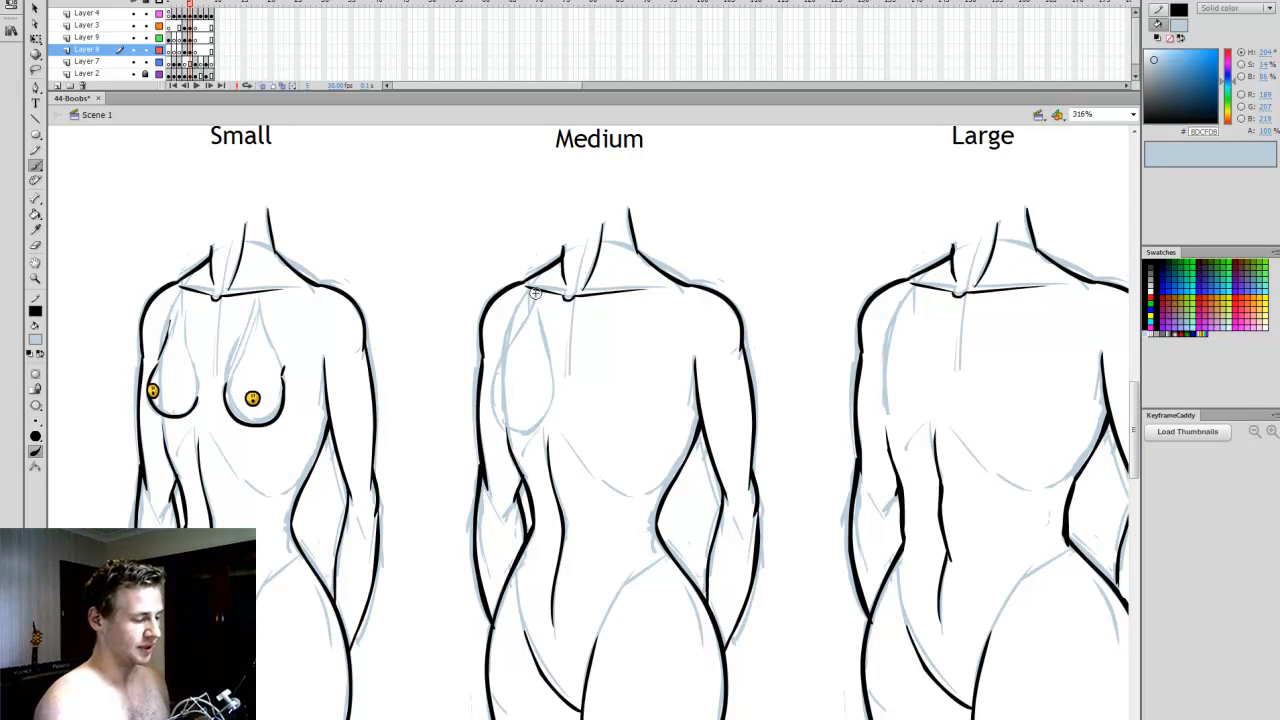
left_click_drag(498, 356, 505, 424)
left_click_drag(612, 304, 575, 385)
mouse_move(595, 436)
left_mouse_down()
mouse_move(646, 396)
mouse_move(663, 408)
mouse_move(629, 313)
left_mouse_up()
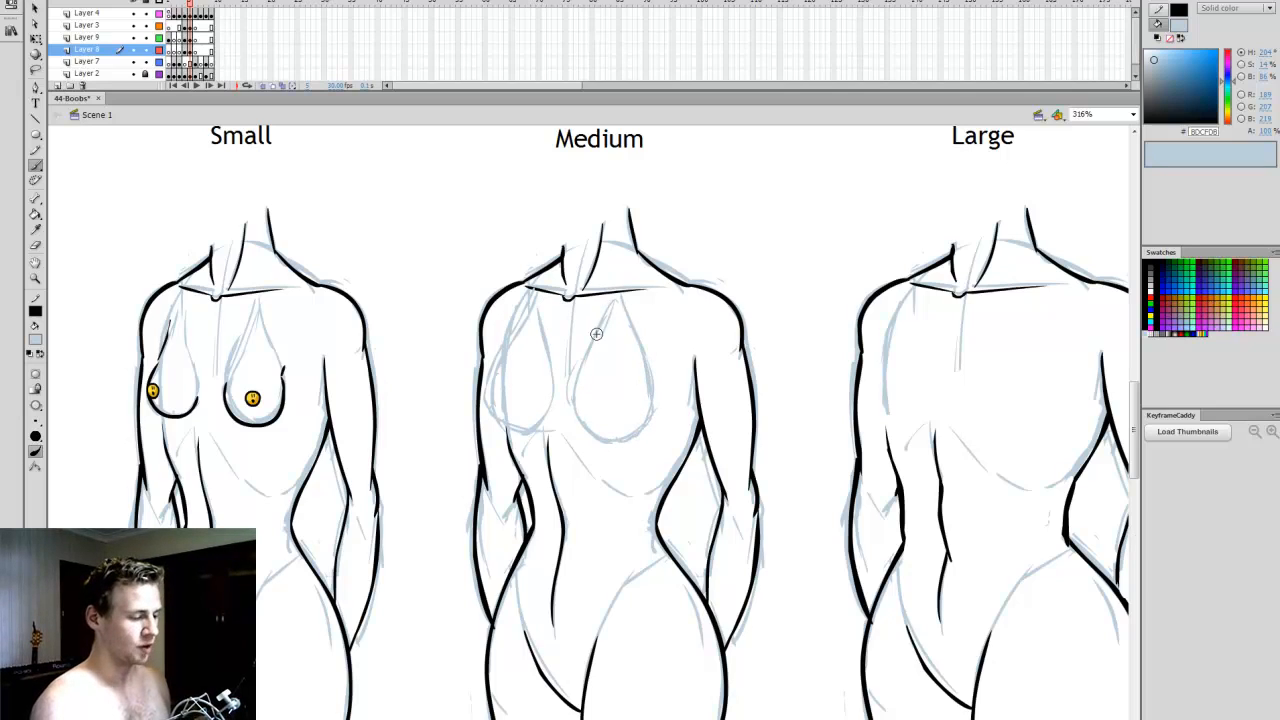
mouse_move(589, 357)
left_mouse_down()
mouse_move(576, 400)
mouse_move(630, 440)
left_mouse_up()
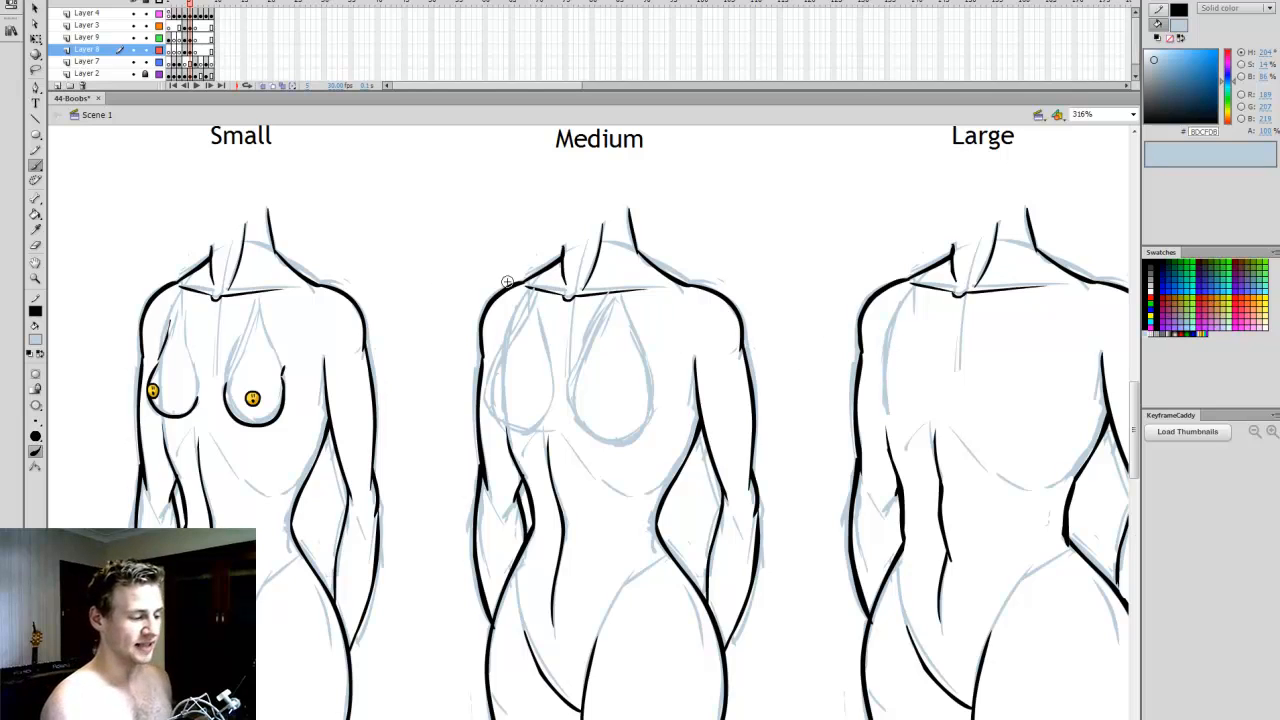
- Draw a light-blue horizontal guide line across the Medium torso's shoulders and try a second one beneath the breasts
left_click_drag(427, 283, 832, 276)
key("ctrl+z")
left_click_drag(424, 279, 816, 278)
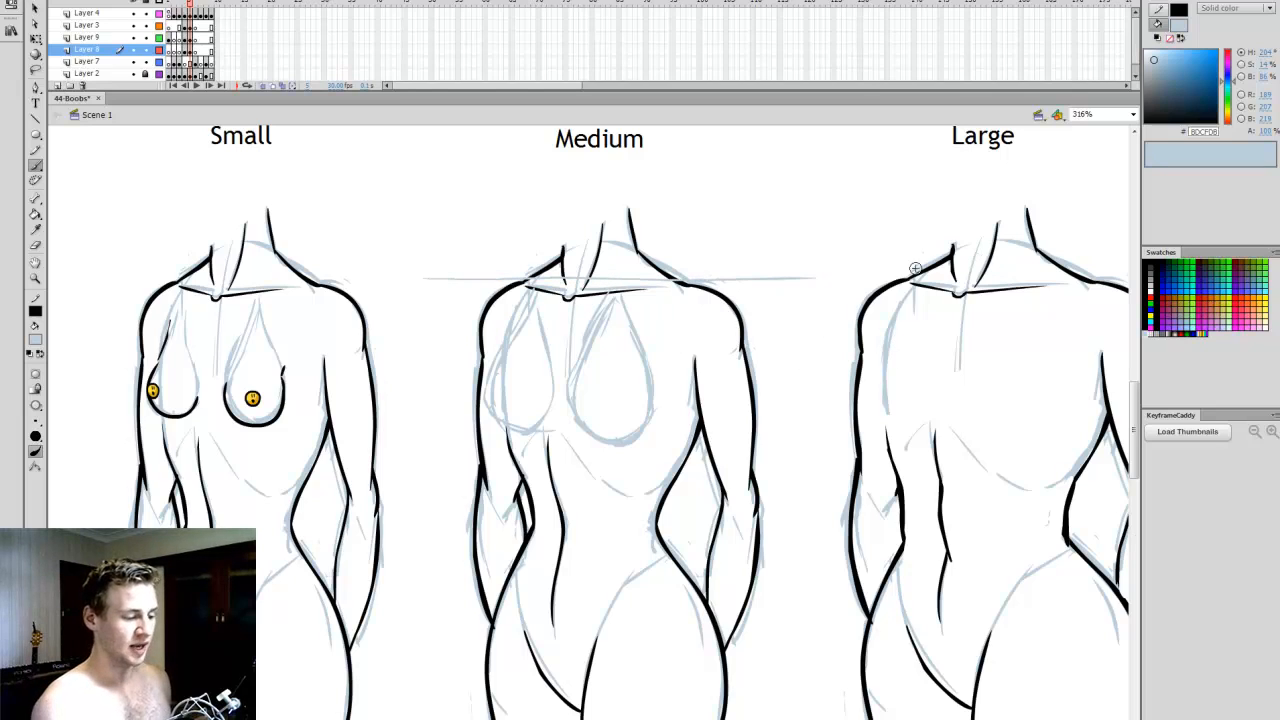
left_click_drag(416, 431, 828, 429)
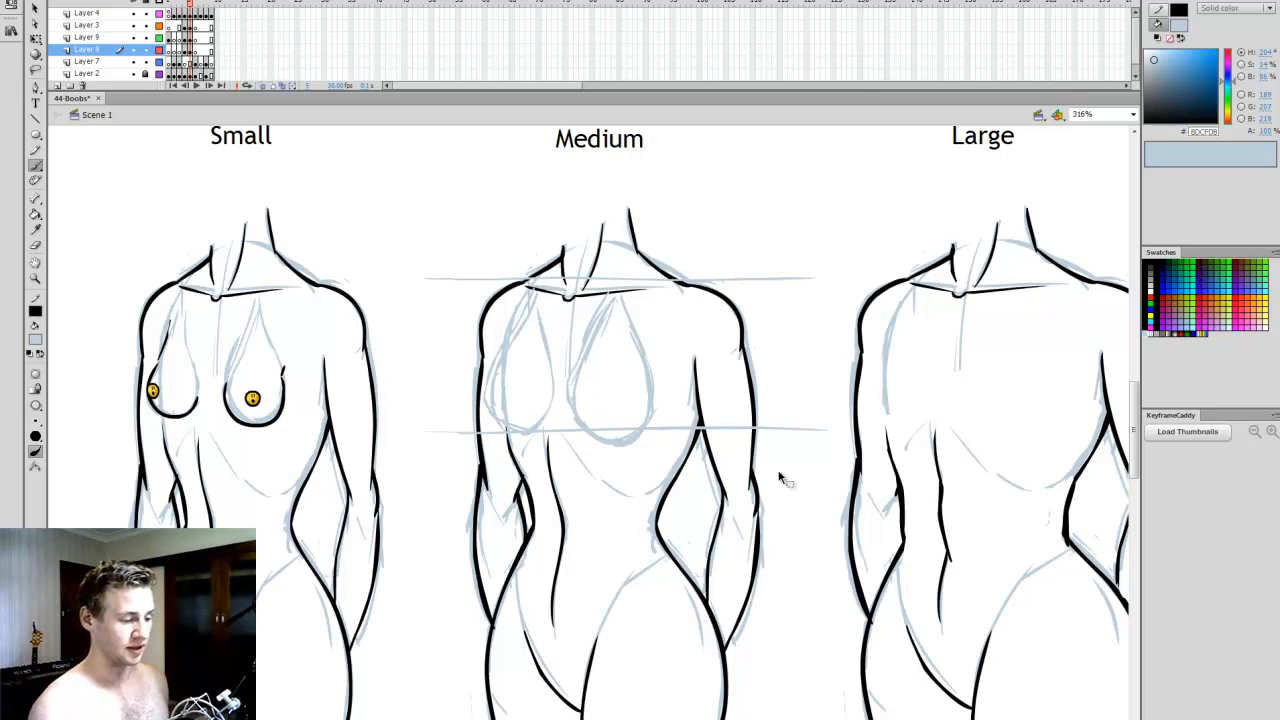
key("ctrl+z")
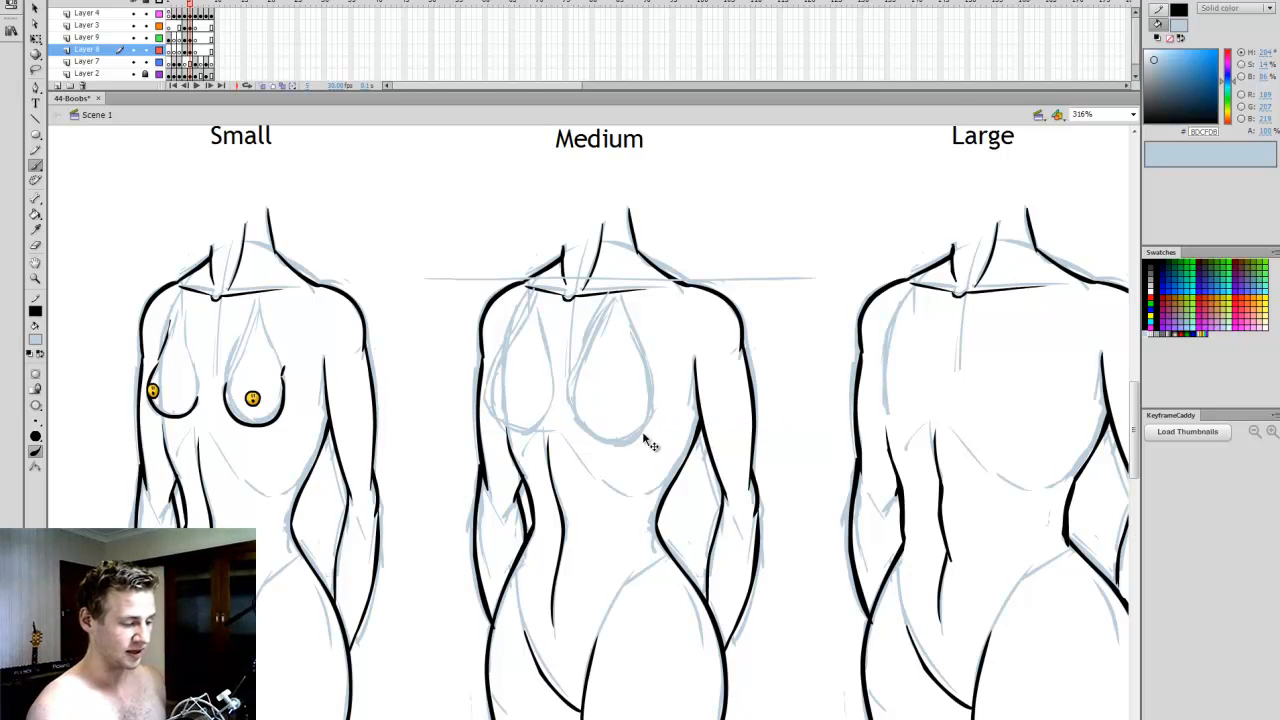
- Select the near breast's teardrop guide on the Medium torso and scale it down slightly
key("q")
left_click(644, 432)
left_click_drag(660, 446, 658, 441)
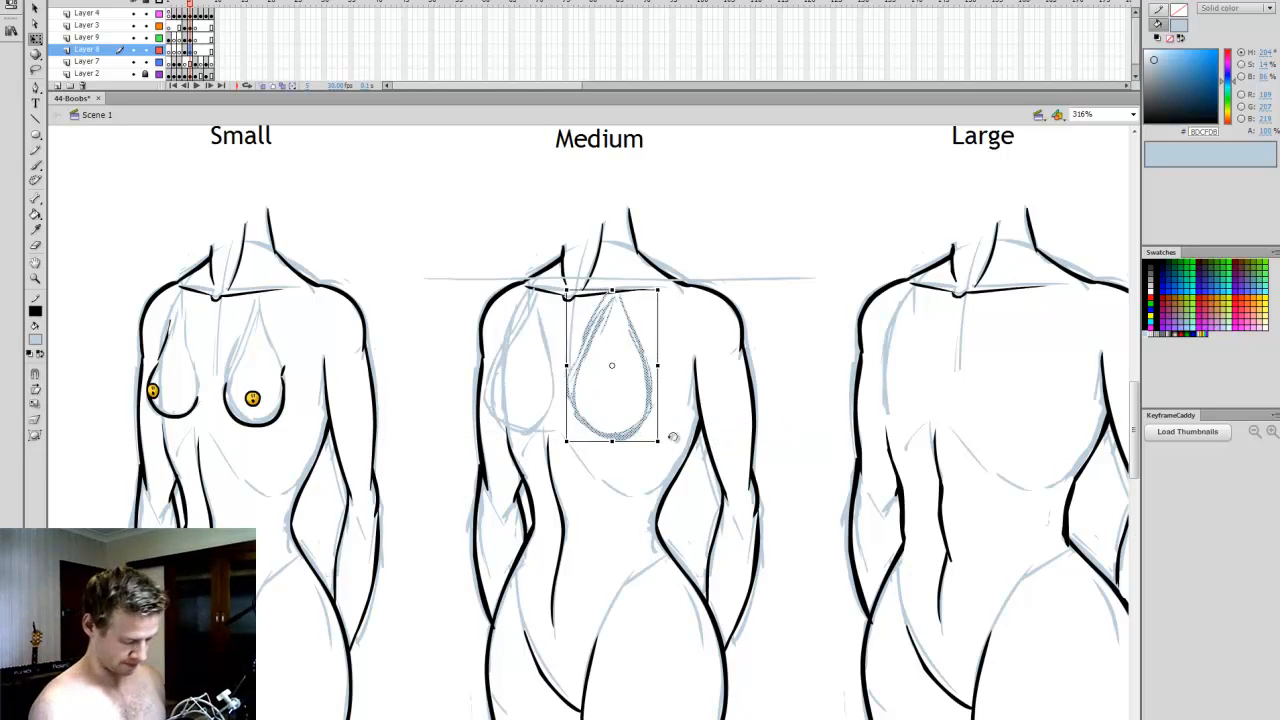
key("b")
left_click_drag(440, 431, 848, 432)
key("ctrl+z")
- Shift the near breast's teardrop guide on the Medium torso slightly outward, away from the centre line
key("q")
left_click(656, 402)
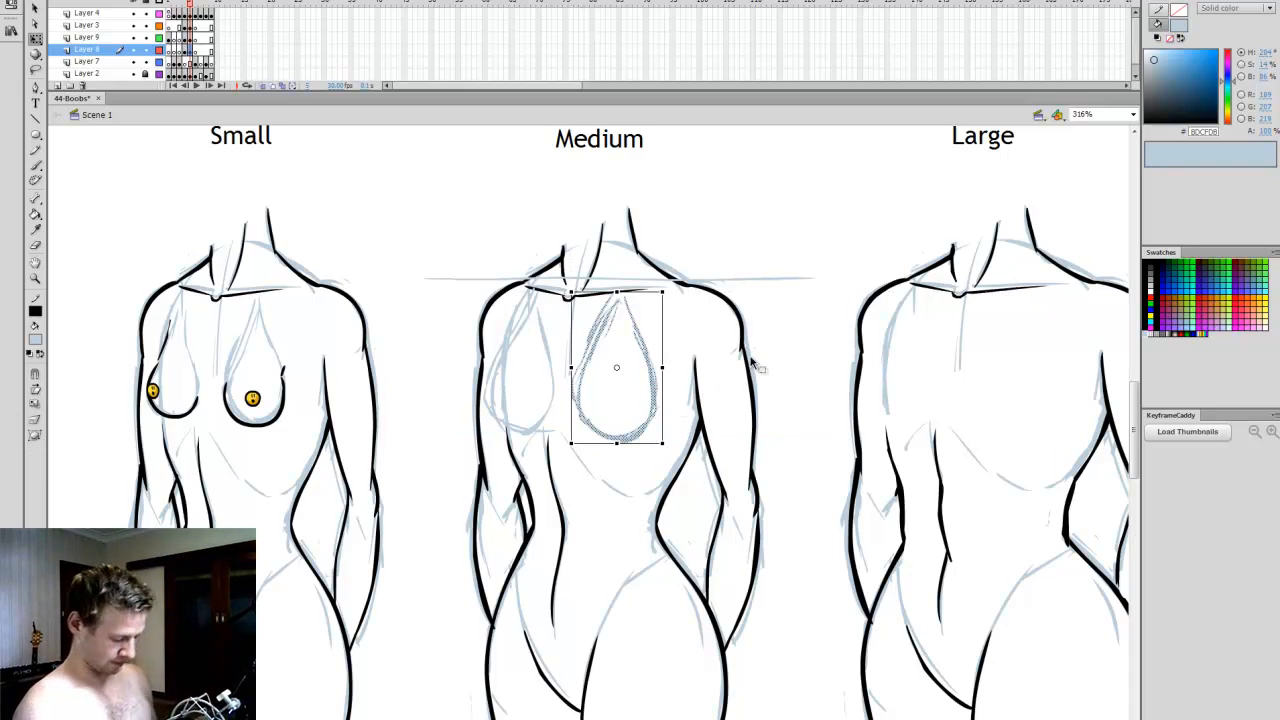
left_click(766, 363)
- Ink the contours of both breasts on the Medium torso in black on Layer 9, following the teardrop guides
left_click(193, 37)
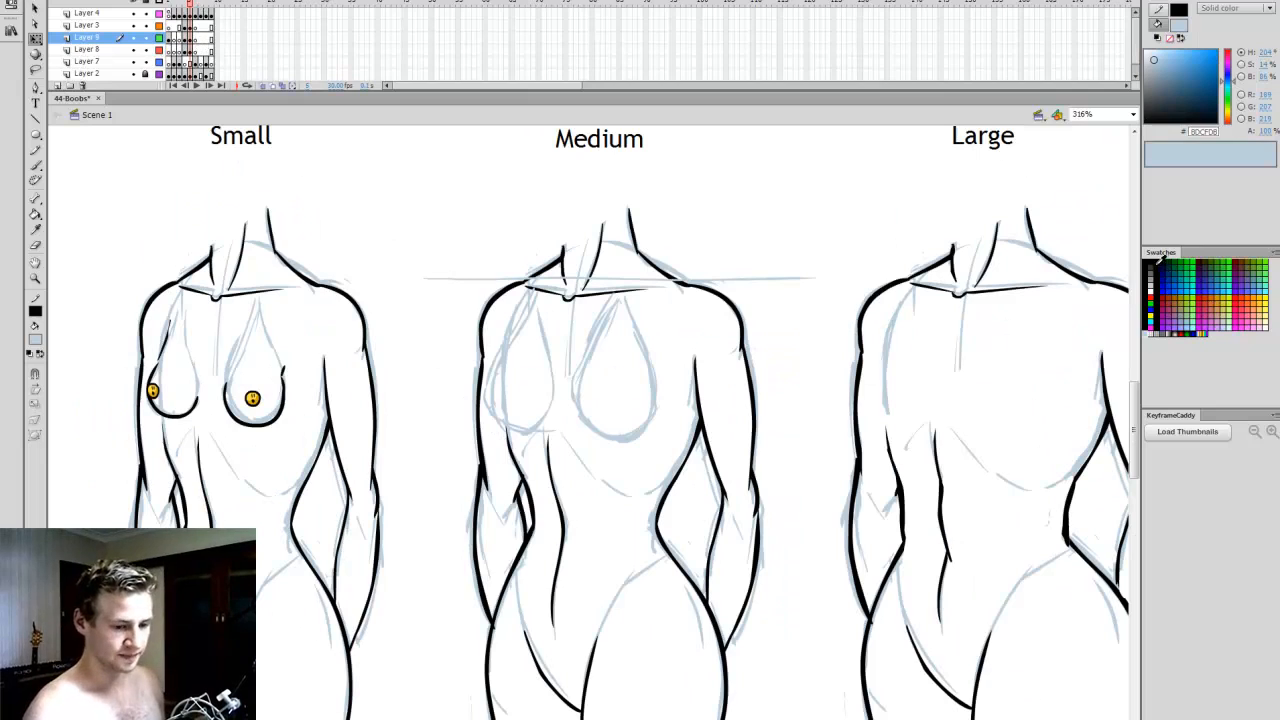
left_click(1150, 262)
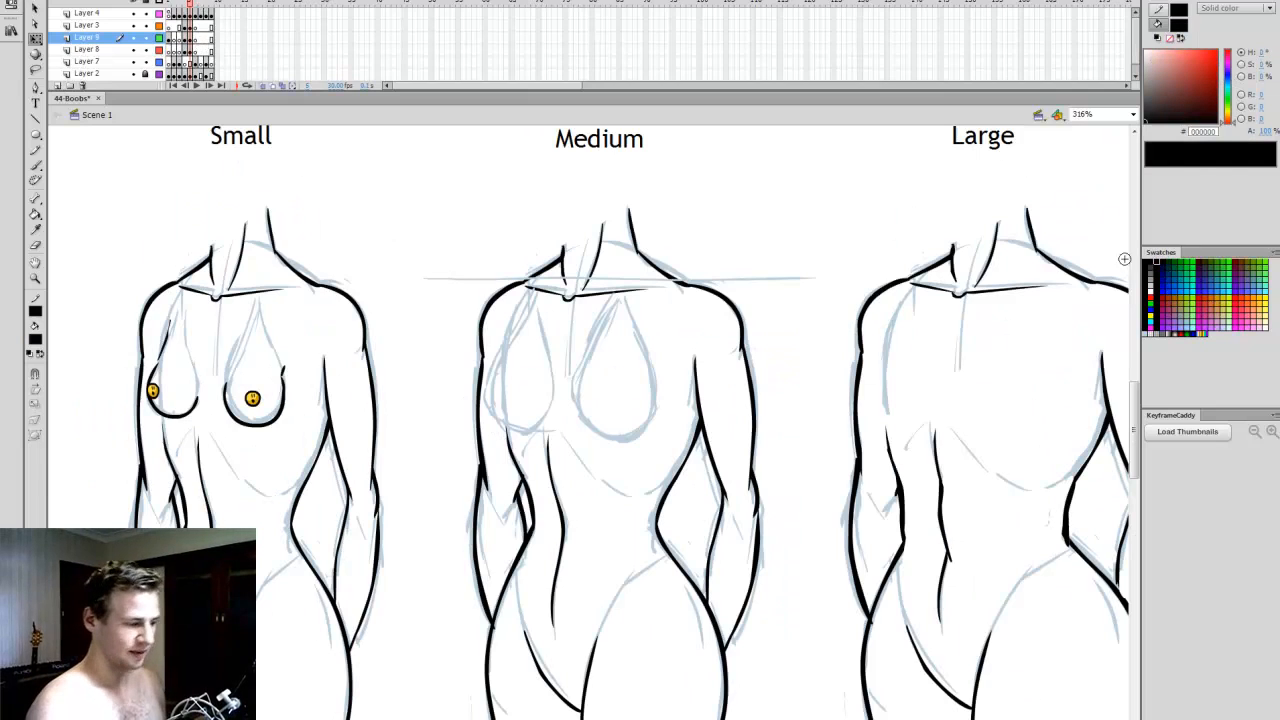
key("b")
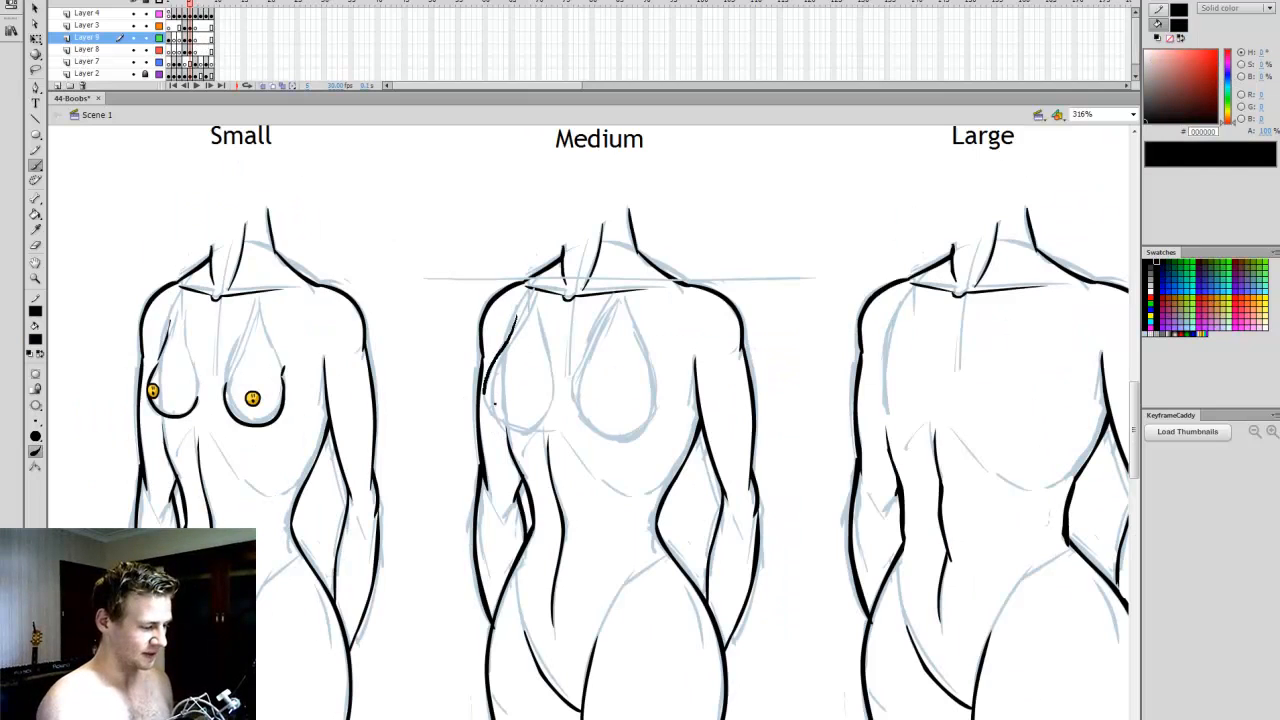
left_click_drag(516, 437, 549, 414)
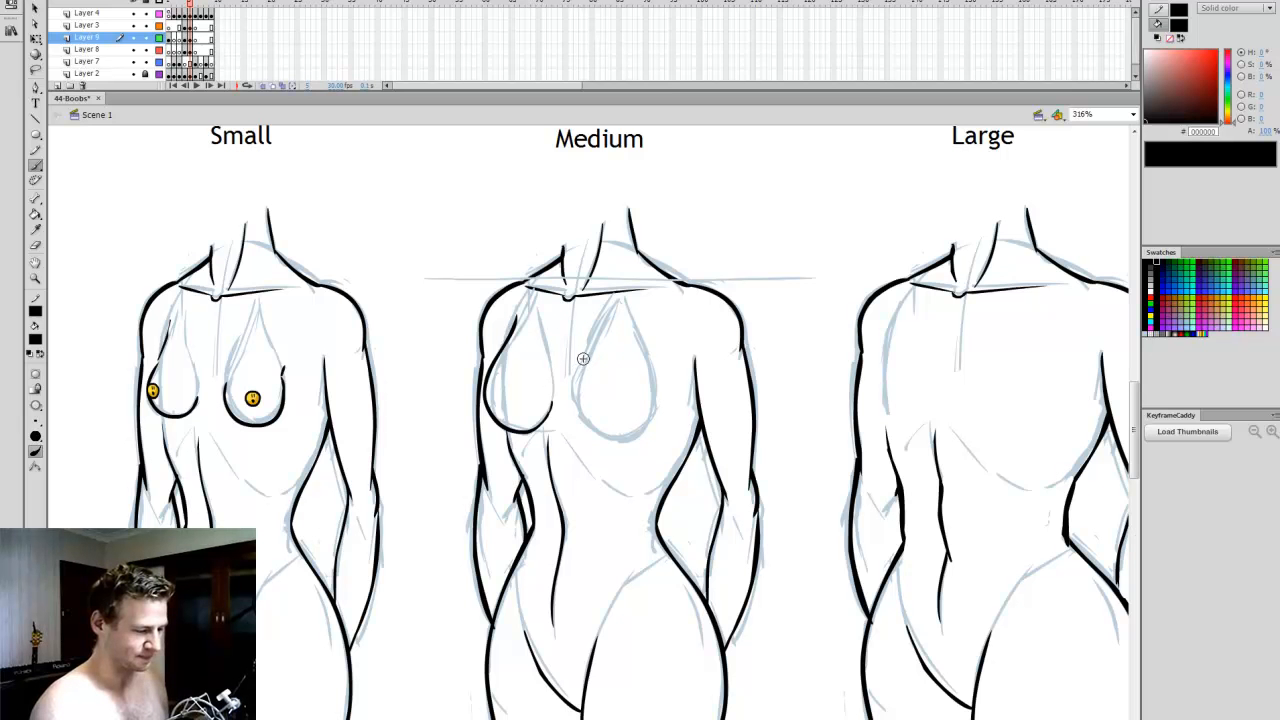
mouse_move(585, 406)
left_mouse_down()
mouse_move(614, 443)
mouse_move(644, 444)
mouse_move(664, 422)
mouse_move(655, 384)
left_mouse_up()
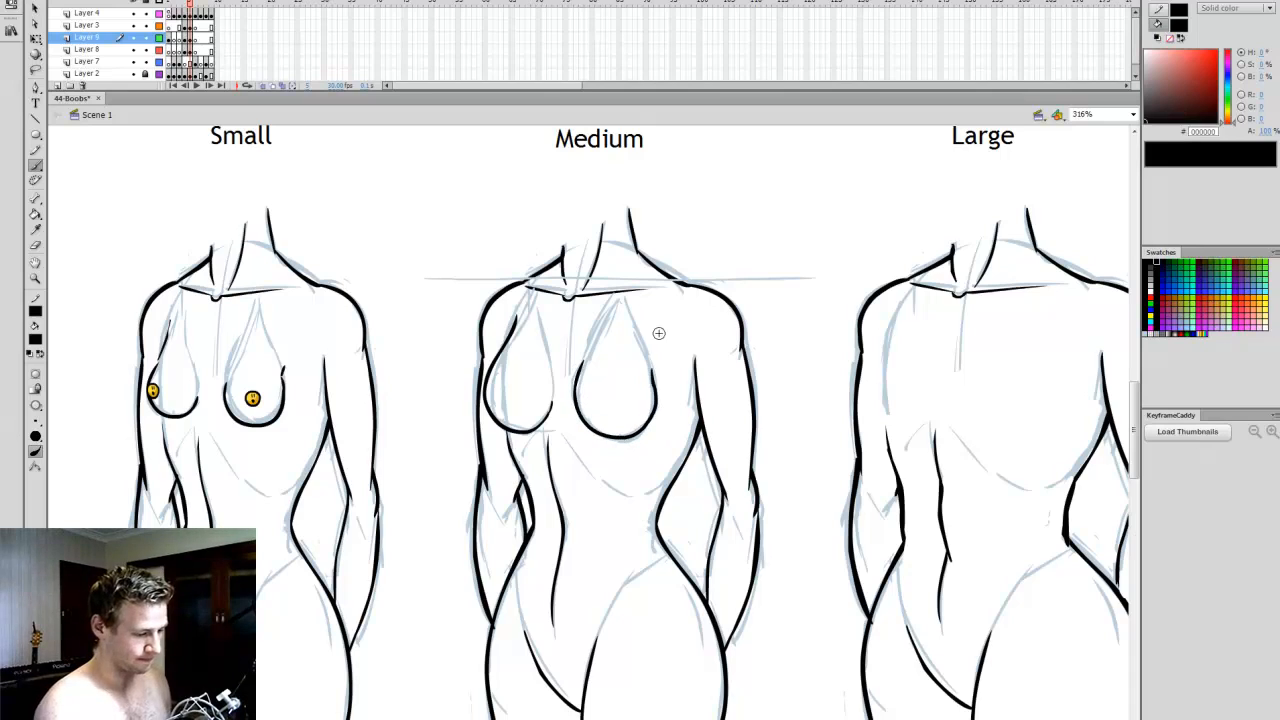
- Copy the two yellow faces from the Small torso and place them on the matching breasts of the Medium torso
key("q")
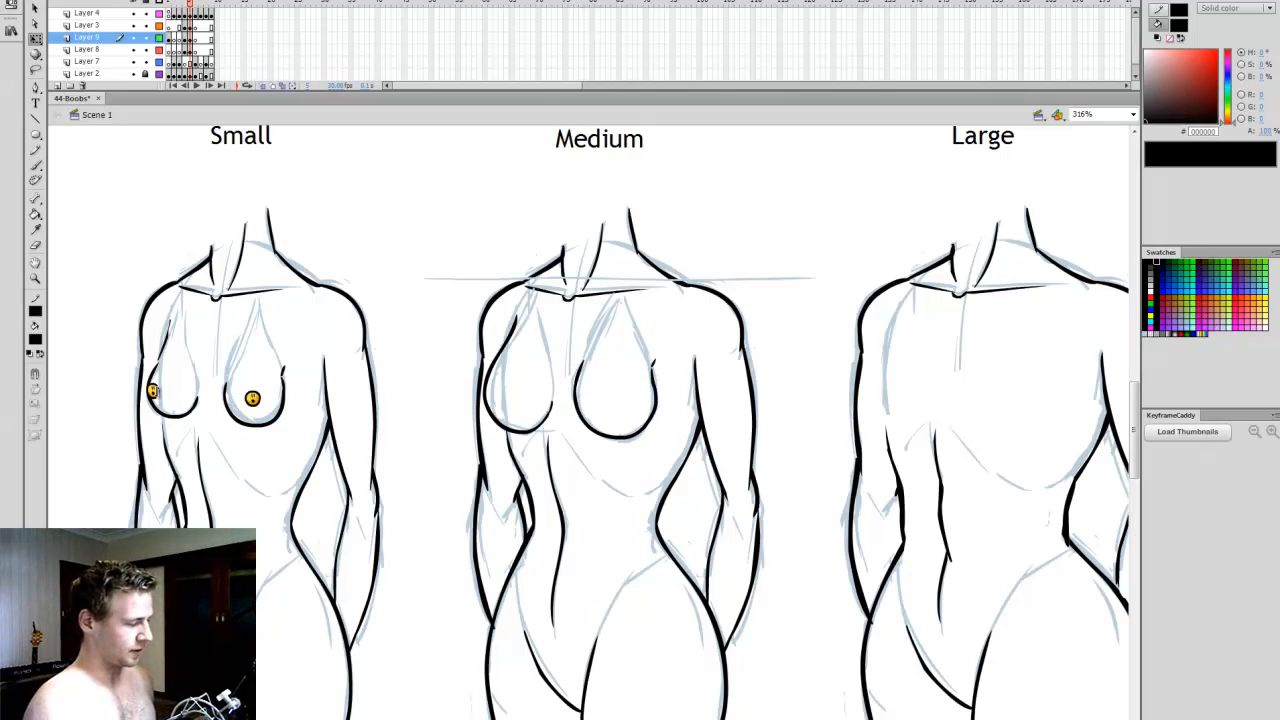
left_click(155, 392)
key("ctrl+c")
key("ctrl+v")
left_click_drag(588, 437, 491, 395)
left_click(253, 399)
key("ctrl+c")
key("ctrl+v")
left_click_drag(594, 425, 623, 388)
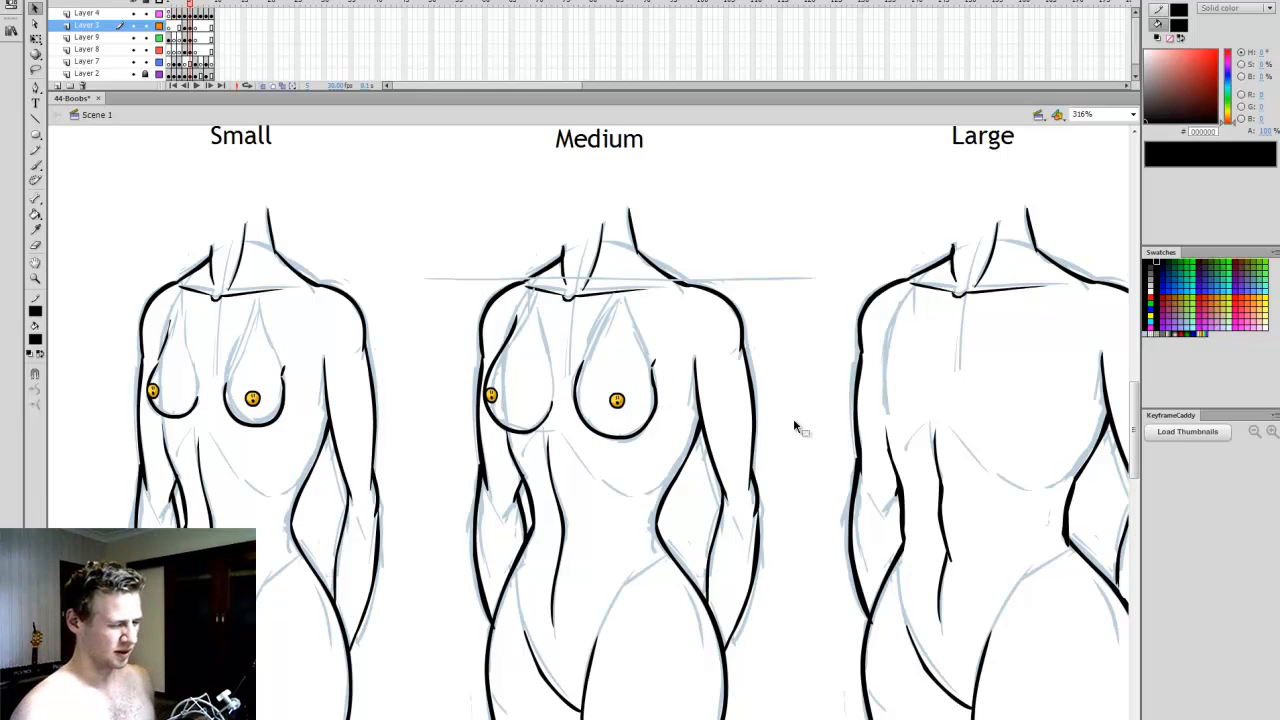
- Sketch light-blue teardrop guides for both breasts on the Large torso on Layer 8, larger and lower than the Medium torso's
scroll(575, 567, "right", 5)
left_click(575, 567)
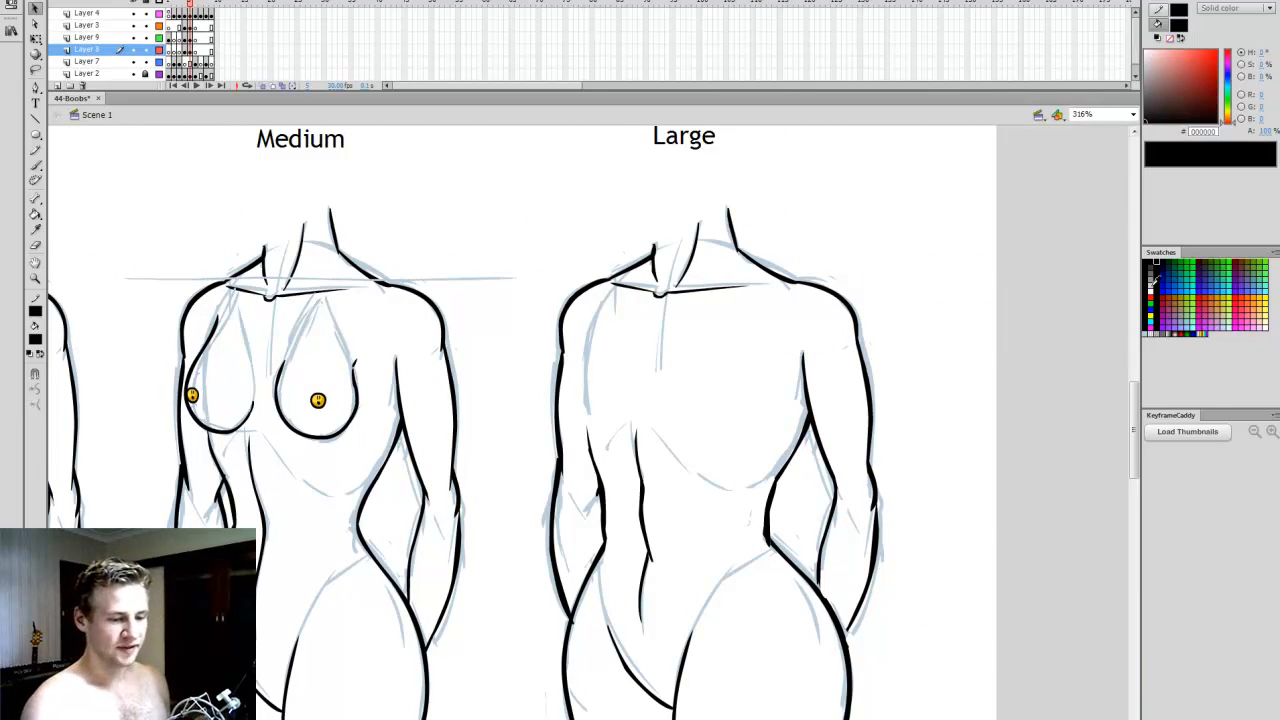
key("b")
left_click(1148, 332)
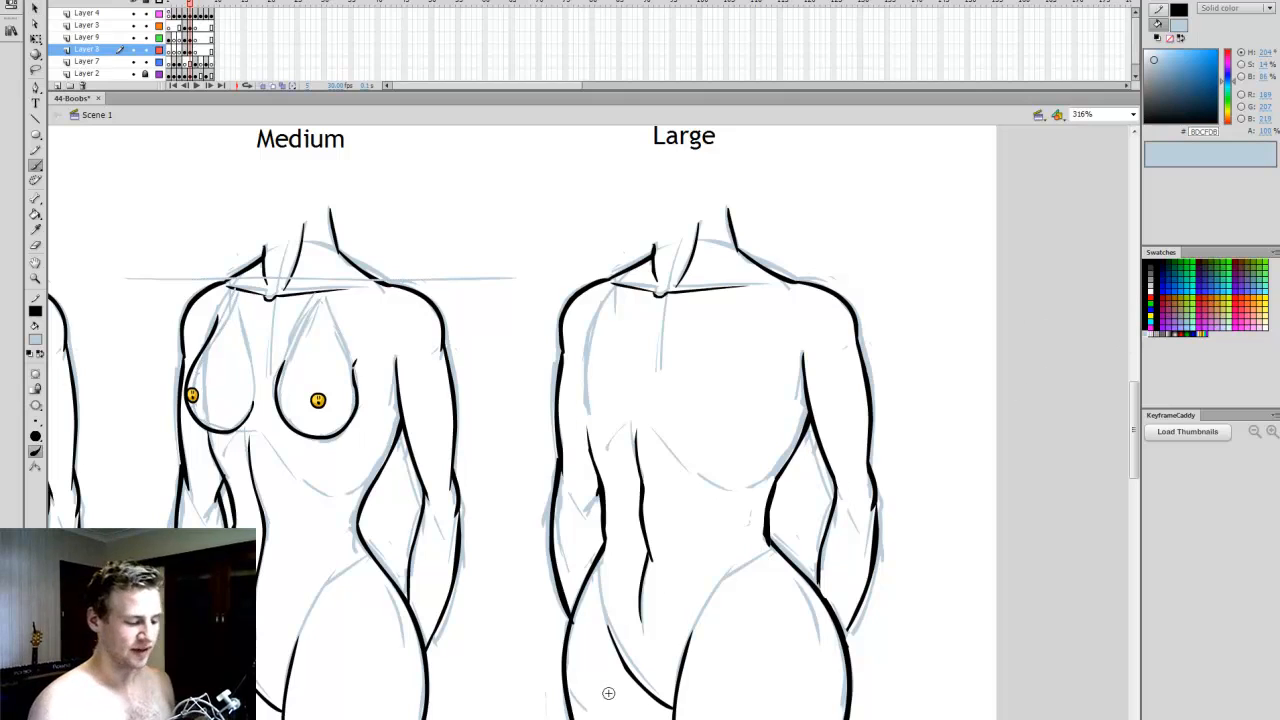
scroll(527, 422, "left", 1)
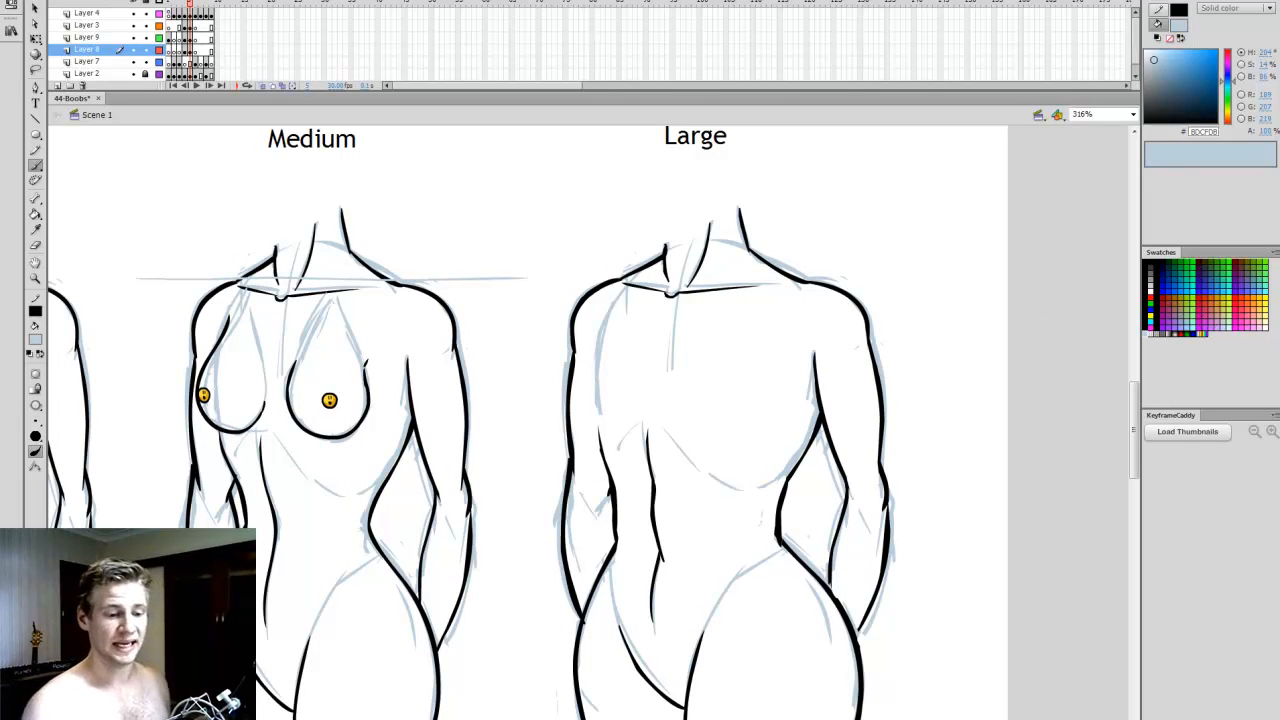
scroll(1122, 393, "down", 1)
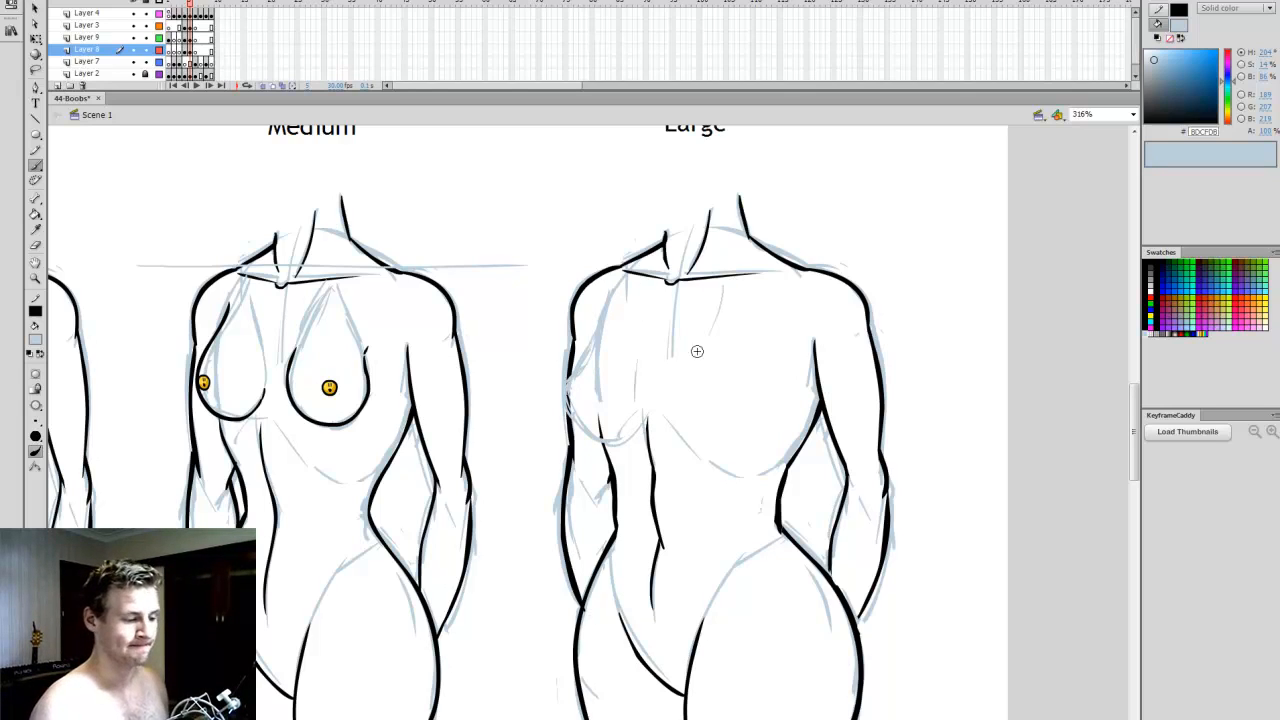
mouse_move(718, 333)
left_mouse_down()
mouse_move(695, 396)
mouse_move(715, 433)
mouse_move(792, 448)
left_mouse_up()
mouse_move(703, 301)
left_mouse_down()
mouse_move(683, 357)
mouse_move(689, 454)
mouse_move(711, 469)
mouse_move(787, 400)
mouse_move(747, 298)
mouse_move(726, 281)
mouse_move(722, 315)
left_mouse_up()
left_click_drag(643, 432, 636, 360)
mouse_move(698, 312)
left_mouse_down()
mouse_move(686, 429)
mouse_move(742, 448)
left_mouse_up()
- Select the far breast's guide on the Large torso and stretch it slightly downward and outward
key("v")
mouse_move(518, 252)
left_mouse_down()
mouse_move(674, 414)
mouse_move(673, 449)
left_mouse_up()
left_click_drag(510, 501, 661, 233)
left_click_drag(579, 450, 578, 458)
left_click_drag(510, 362, 506, 362)
left_click(666, 449)
key("b")
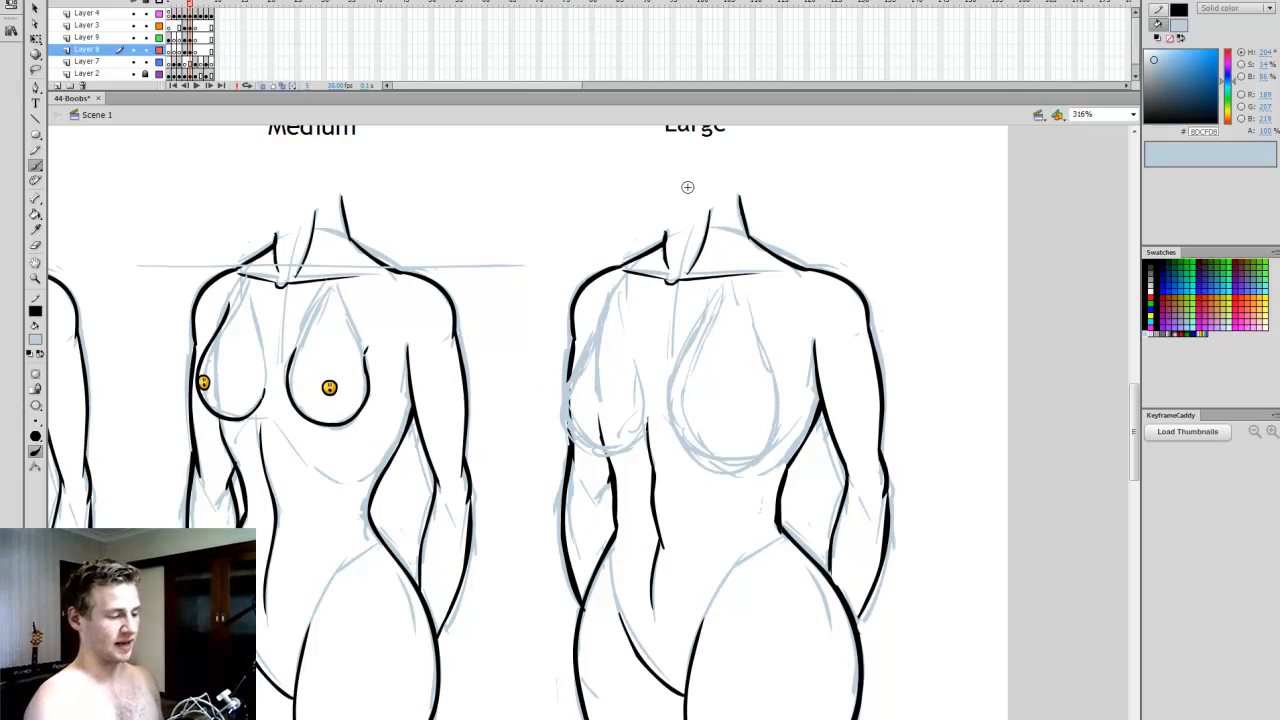
- Ink both breast contours on the Large torso in black on Layer 9 and paint out the overlapping torso line in white
left_click(192, 39)
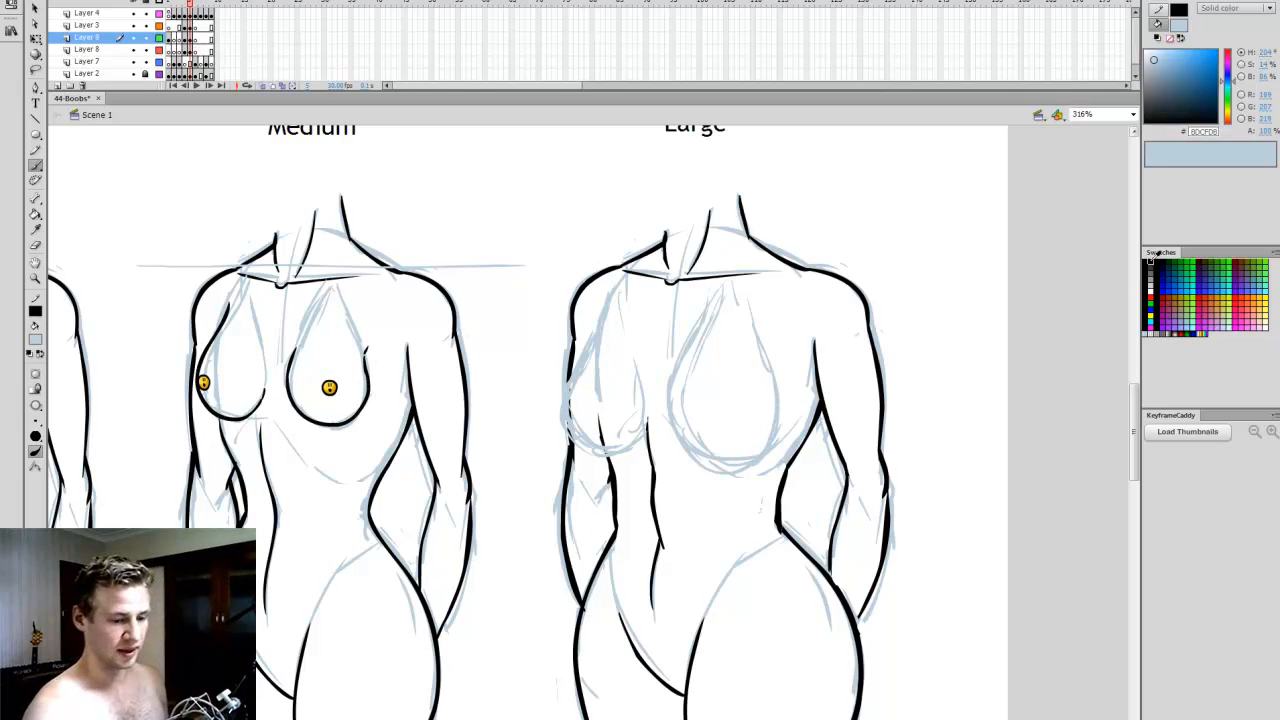
left_click(1152, 260)
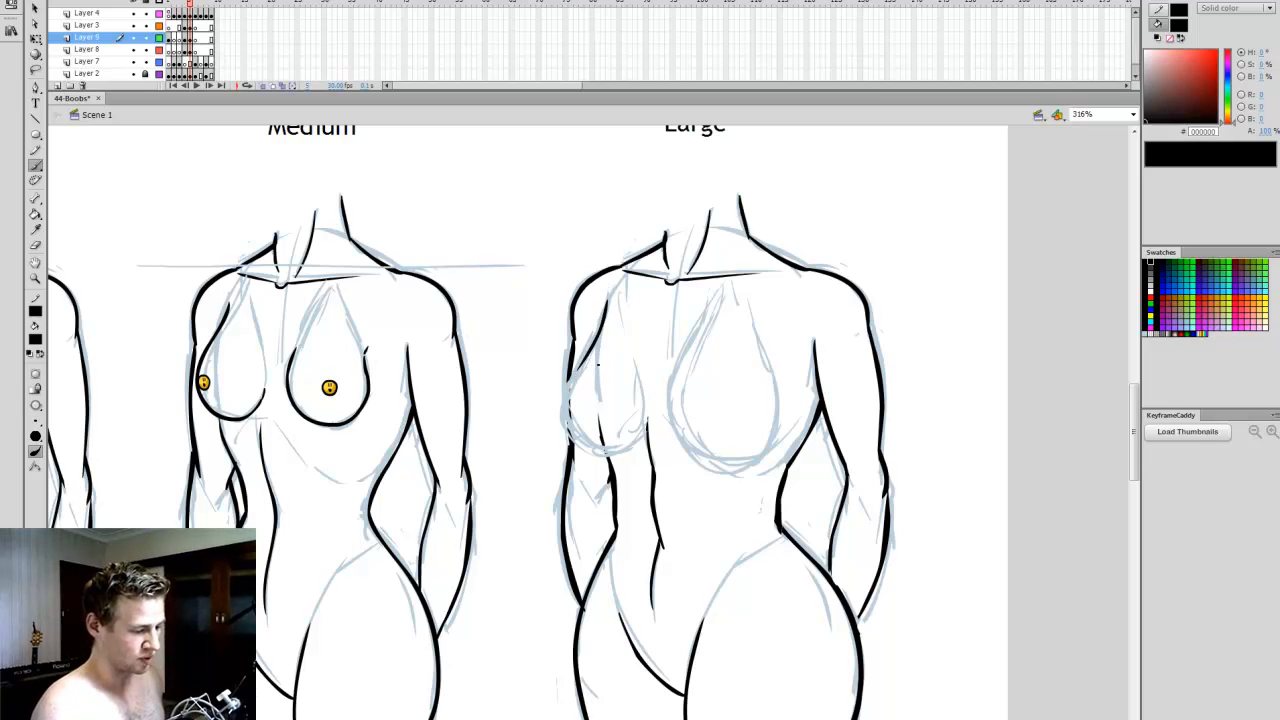
left_click_drag(630, 458, 646, 398)
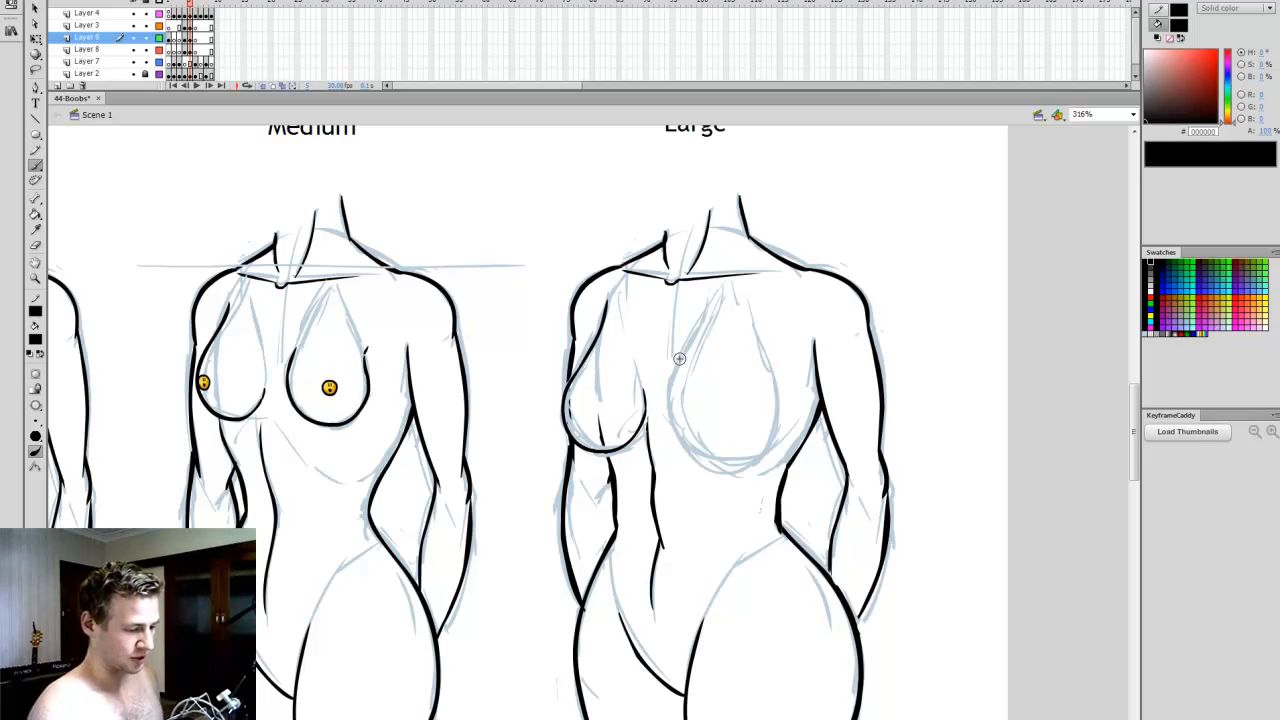
mouse_move(684, 437)
left_mouse_down()
mouse_move(706, 464)
mouse_move(769, 458)
mouse_move(680, 398)
mouse_move(701, 458)
mouse_move(755, 465)
mouse_move(774, 396)
left_mouse_up()
key("ctrl+z")
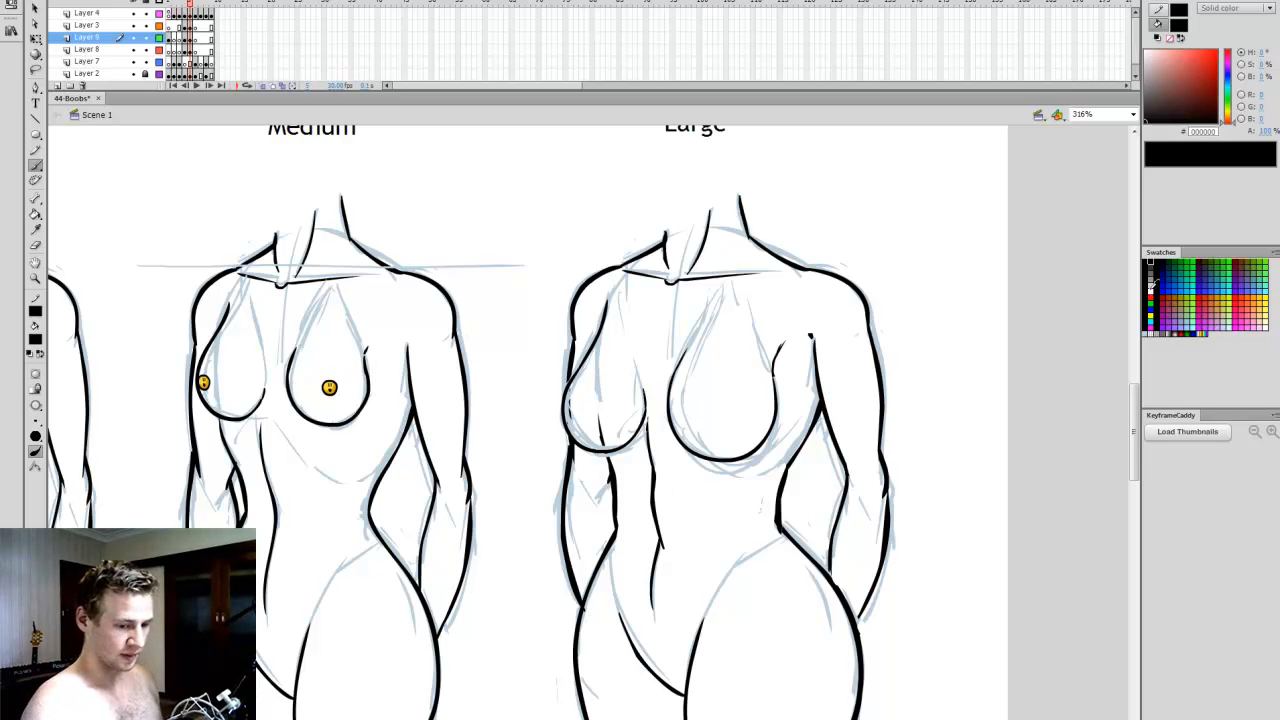
left_click(1150, 292)
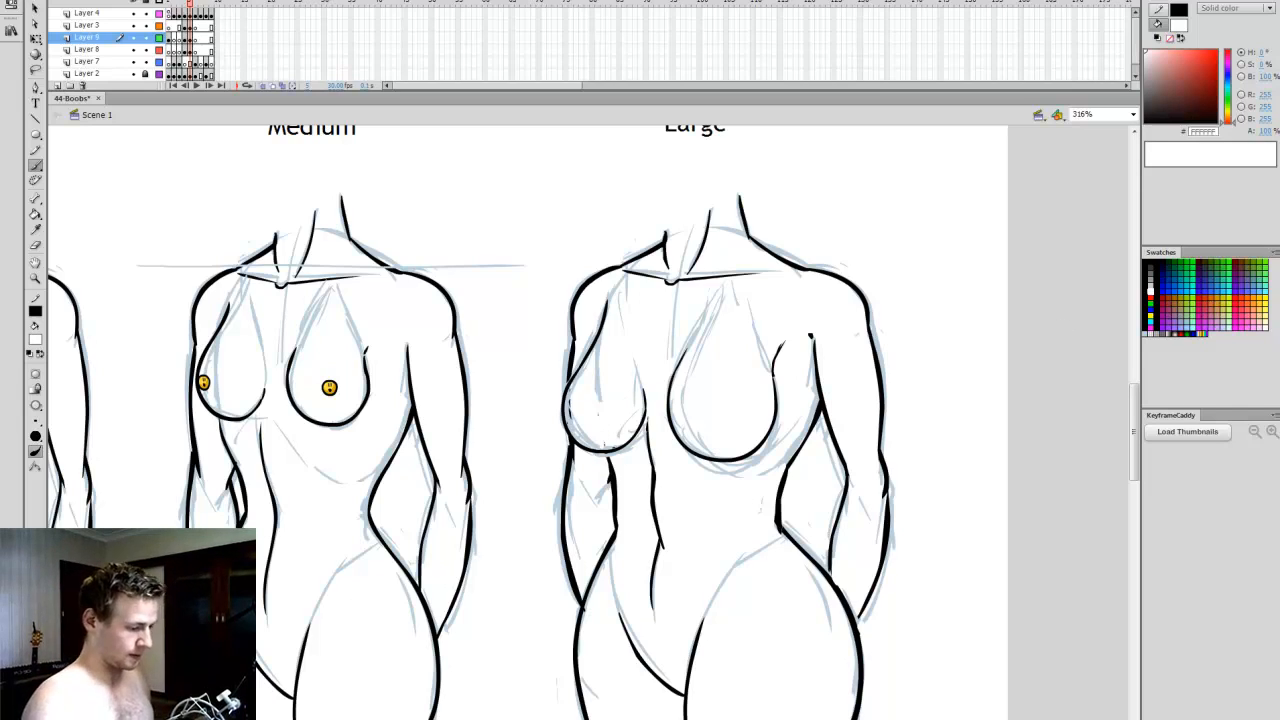
- Paste copies of the Medium torso's yellow face onto both breasts of the Large torso
key("v")
left_click(203, 383)
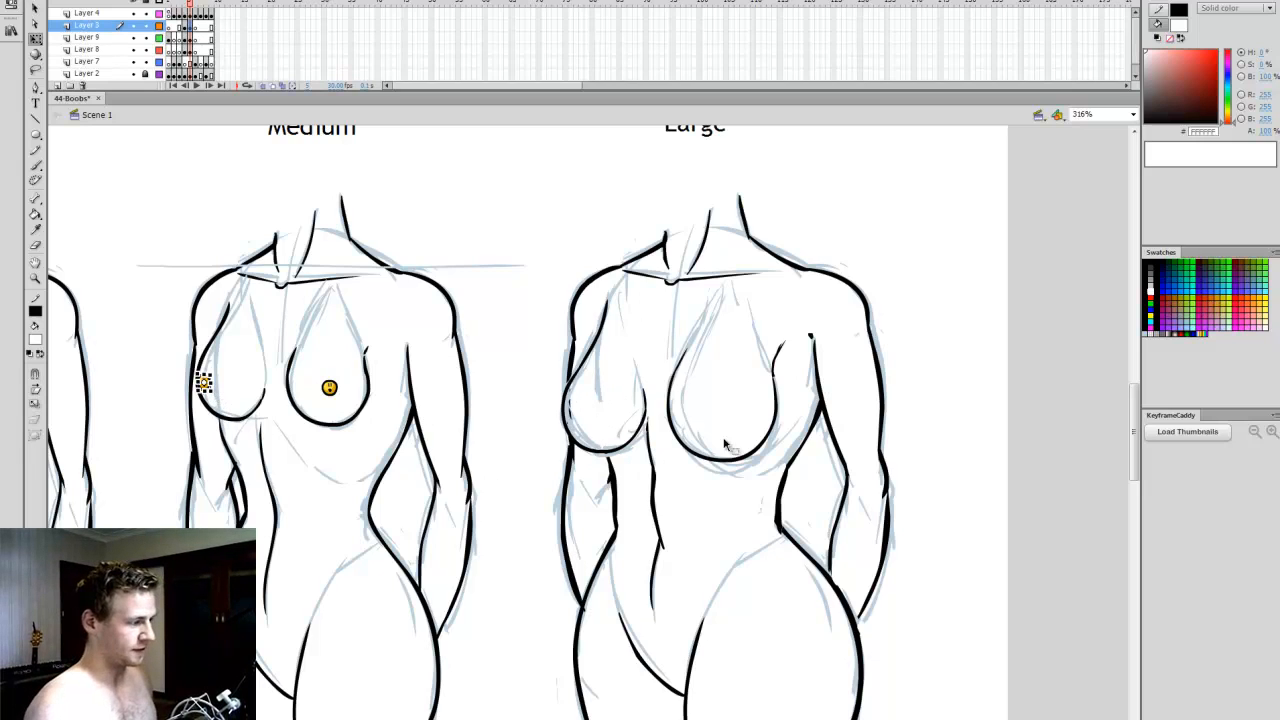
key("ctrl+v")
key("v")
left_click_drag(589, 438, 720, 421)
key("ctrl+v")
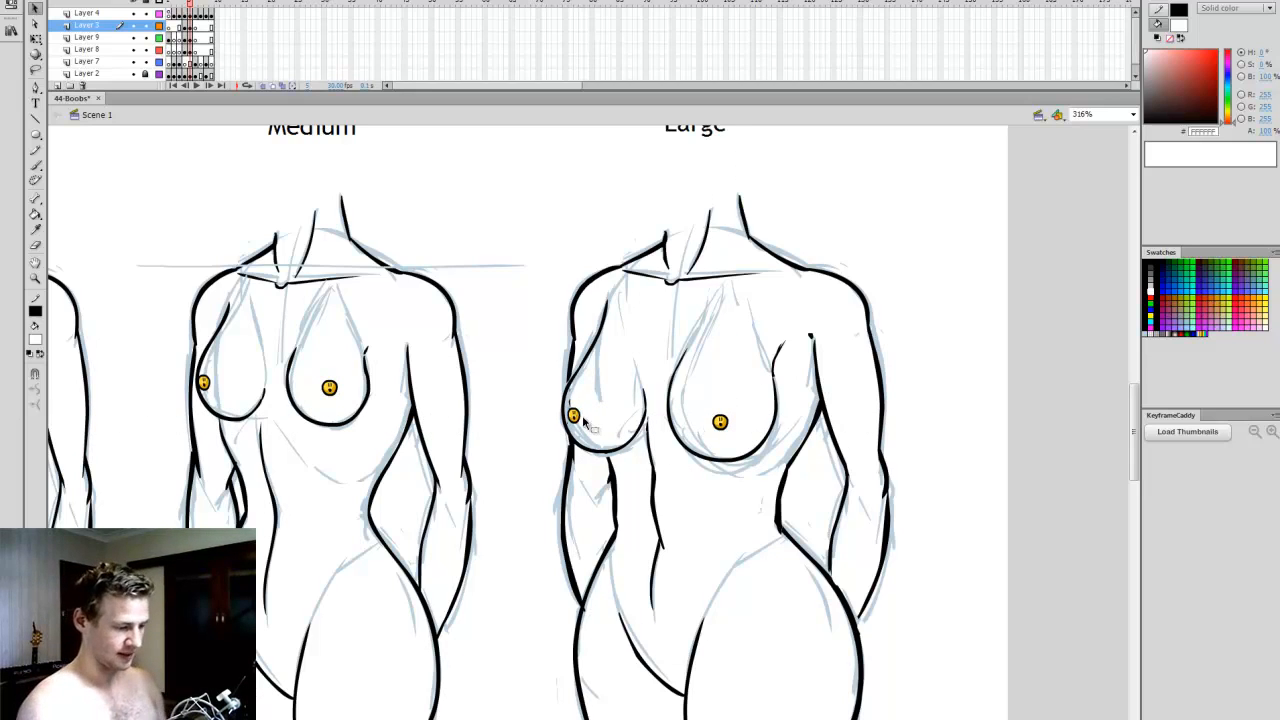
- Enlarge both yellow faces on the Large torso, keeping the far one narrower and at the contour's outer edge
left_click_drag(720, 422, 733, 413)
key("q")
left_click(572, 415)
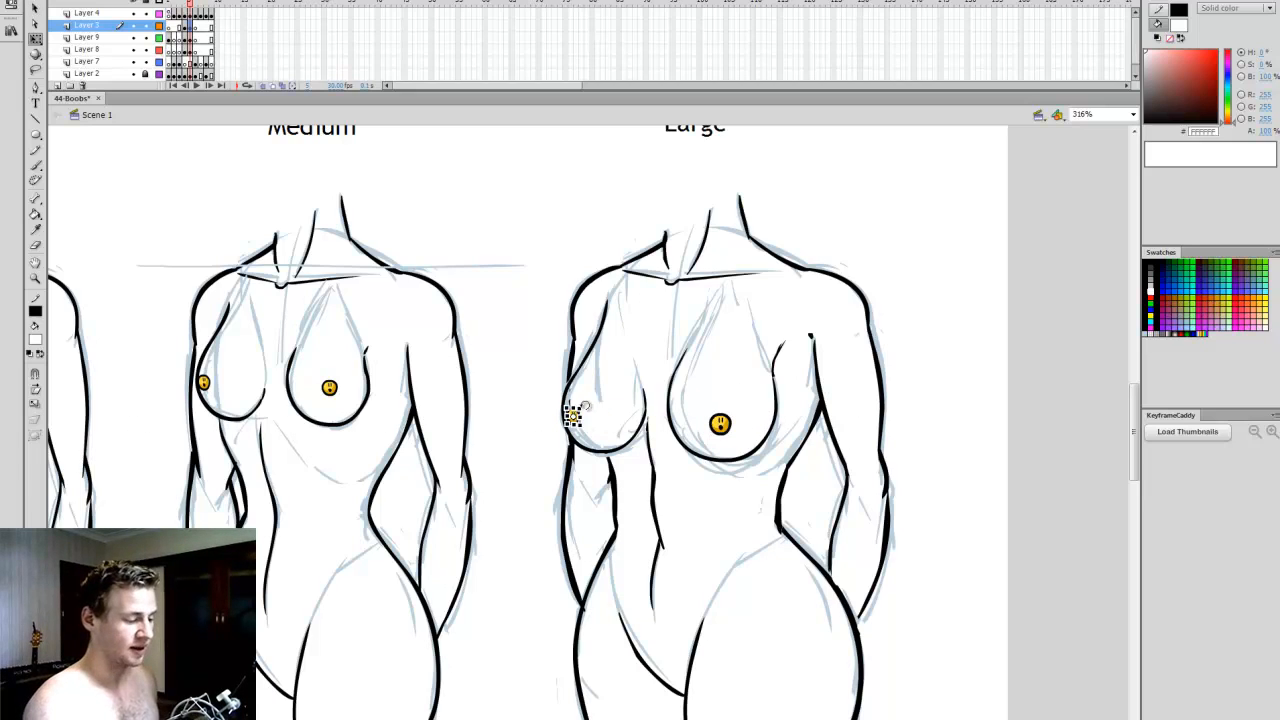
left_click(720, 425)
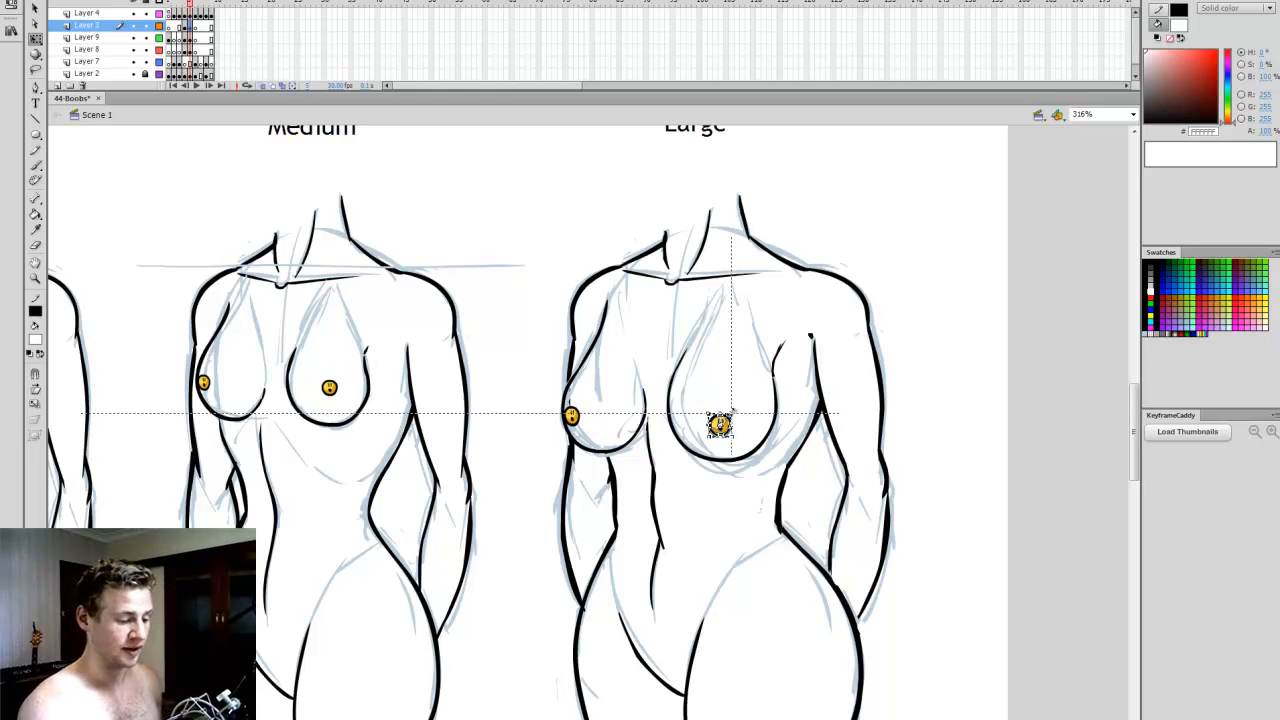
left_click(573, 414)
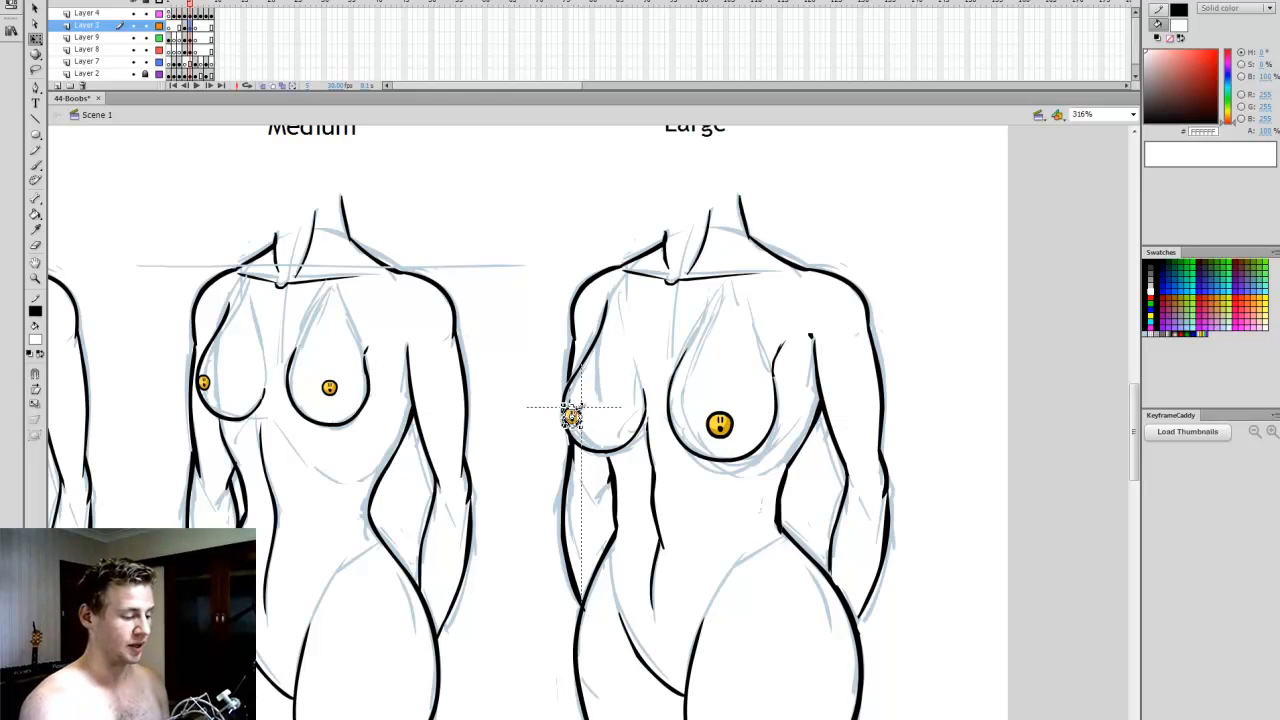
left_click(914, 382)
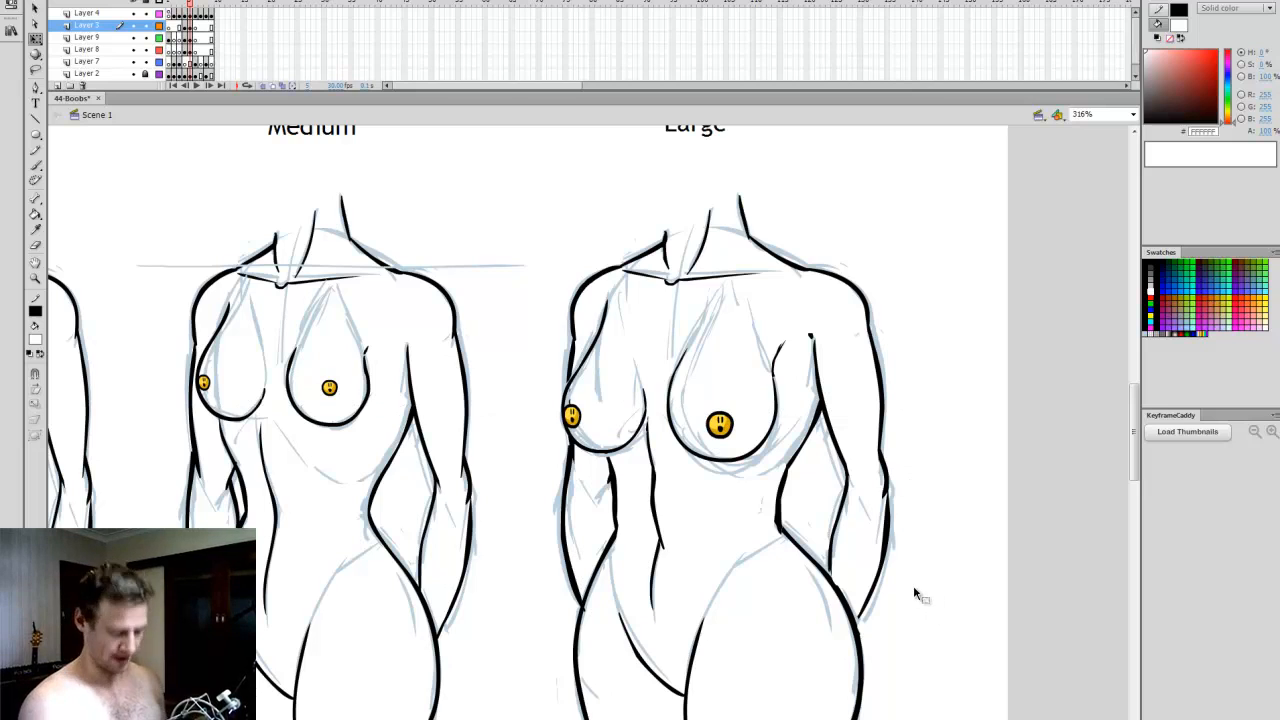
- Delete the light-blue horizontal guide line across the Medium torso's shoulders
left_click_drag(582, 719, 539, 719)
left_click(767, 266)
key("Delete")
- Advance to the next frame with the "Without Support" poses and set the brush colour to black
key("period")
left_click_drag(1131, 410, 1132, 426)
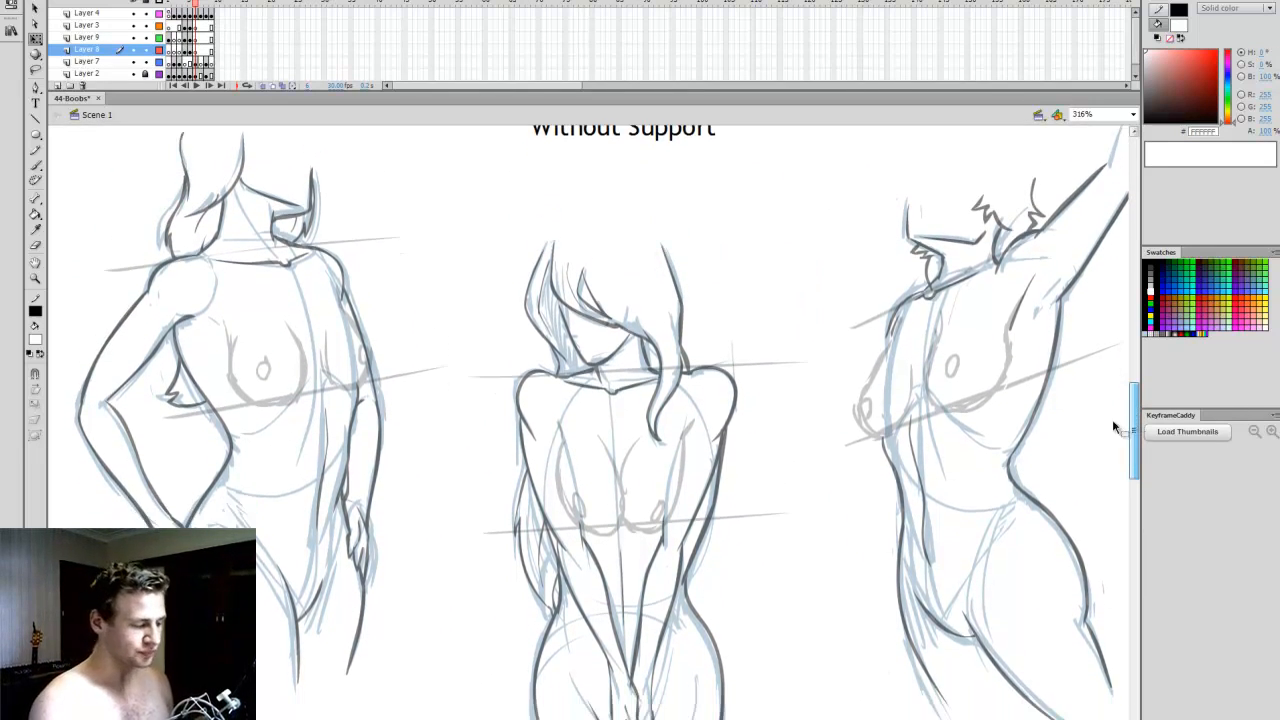
key("b")
left_click_drag(571, 719, 564, 719)
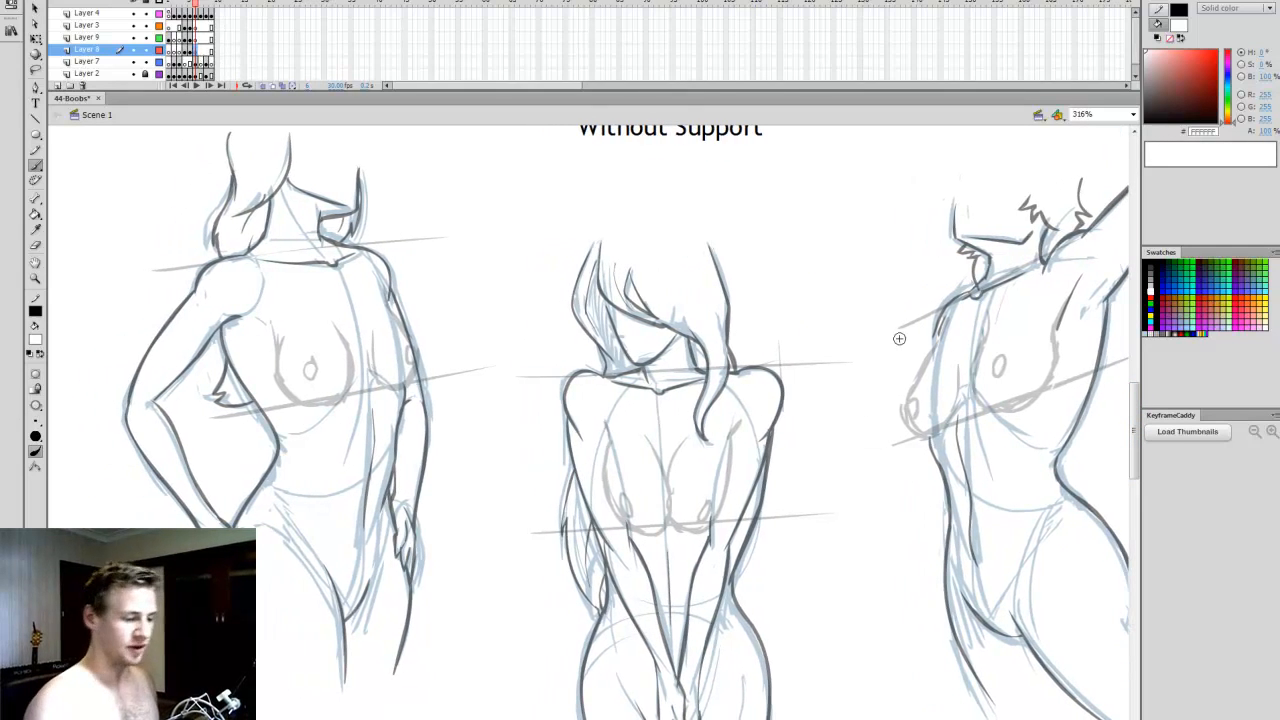
left_click_drag(566, 719, 561, 719)
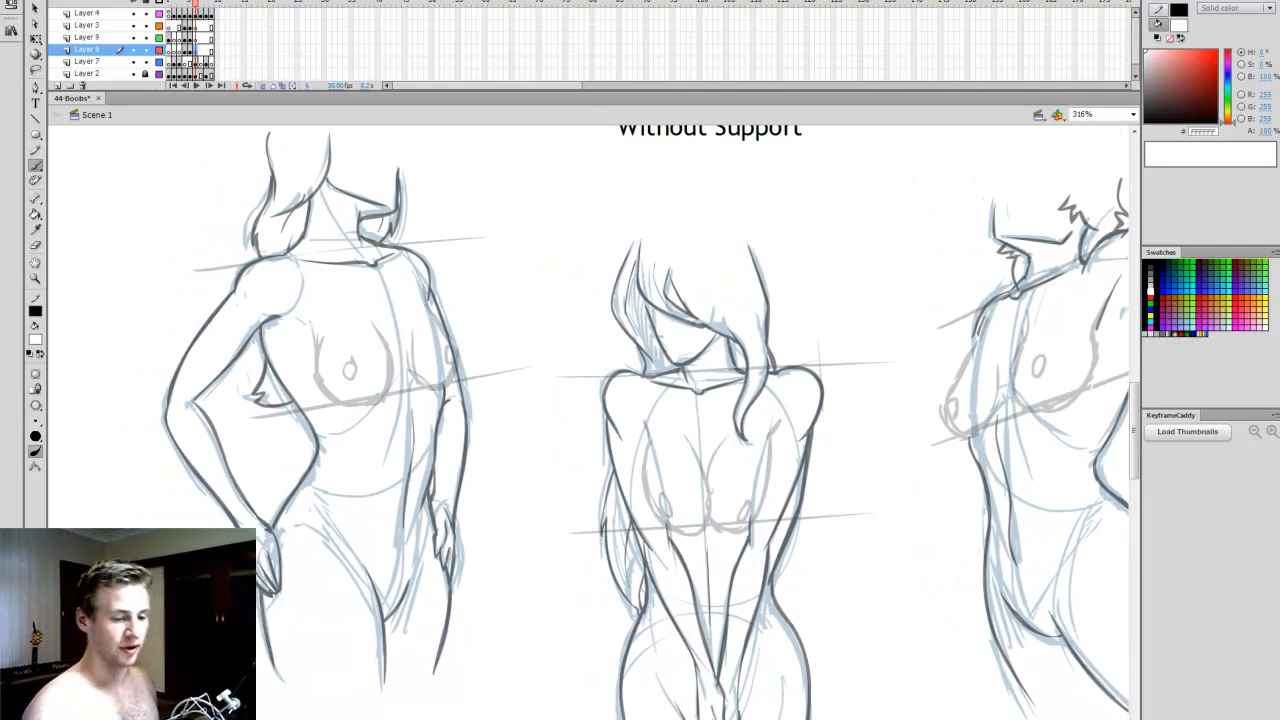
left_click(1151, 261)
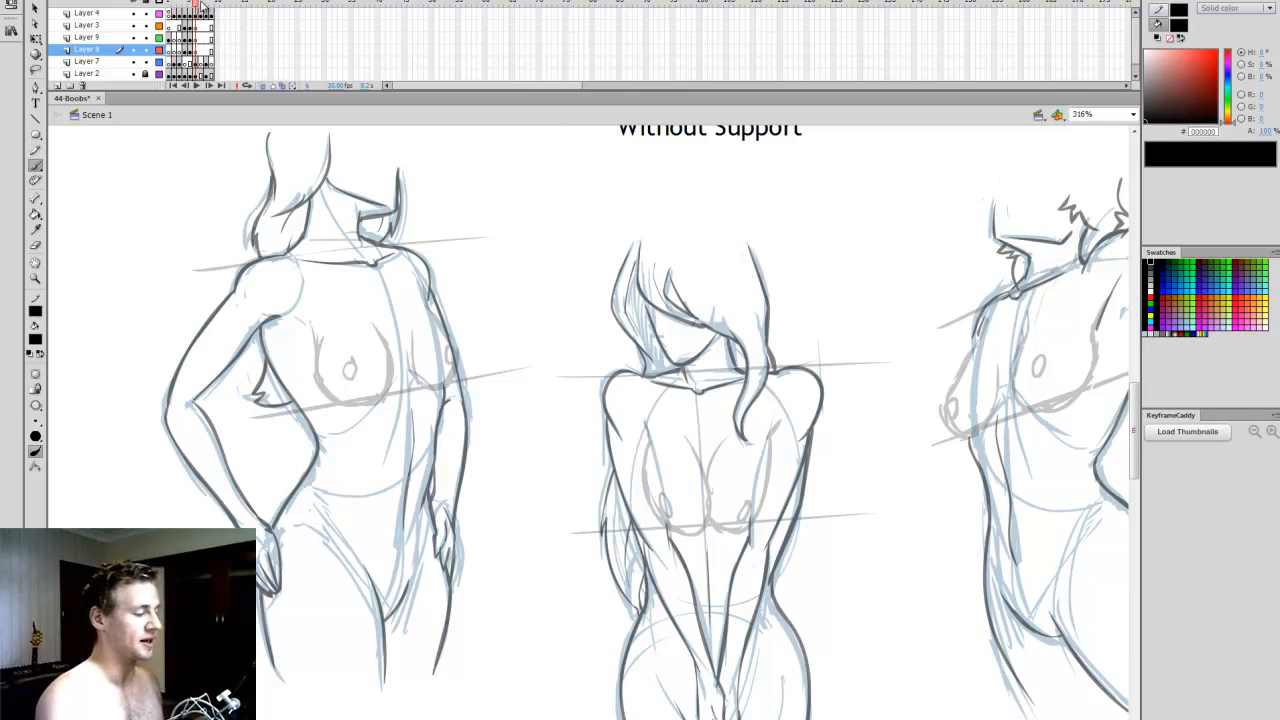
- Toggle Layer 7's visibility off and on to check its contents, and lock the layer
left_click_drag(561, 719, 558, 719)
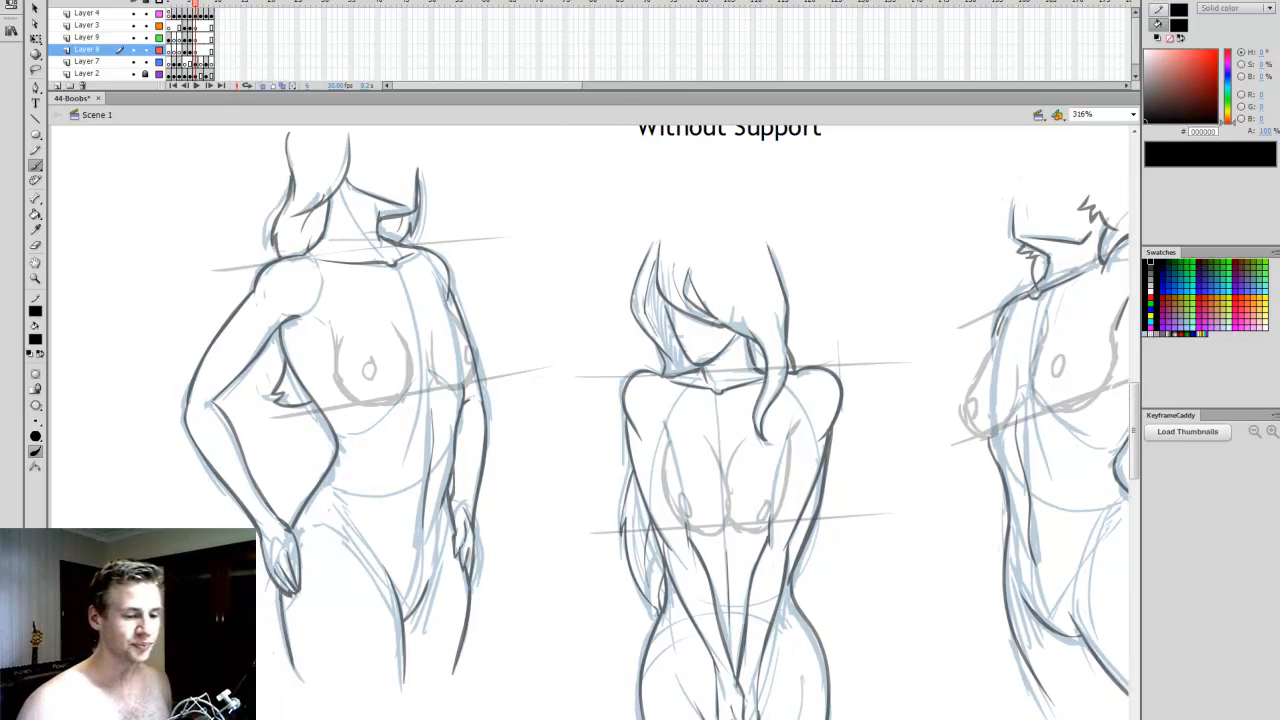
left_click(132, 62)
mouse_move(558, 719)
left_mouse_down()
mouse_move(587, 719)
mouse_move(558, 719)
left_mouse_up()
left_click(132, 62)
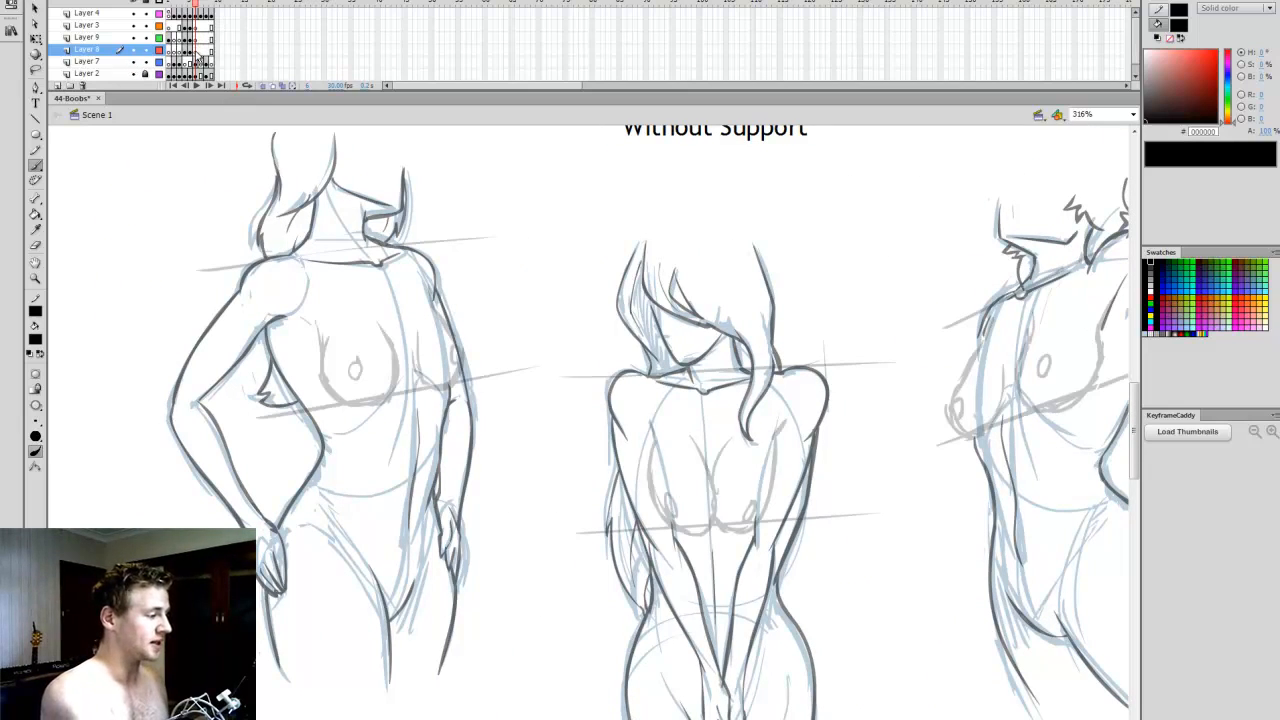
left_click_drag(525, 719, 518, 719)
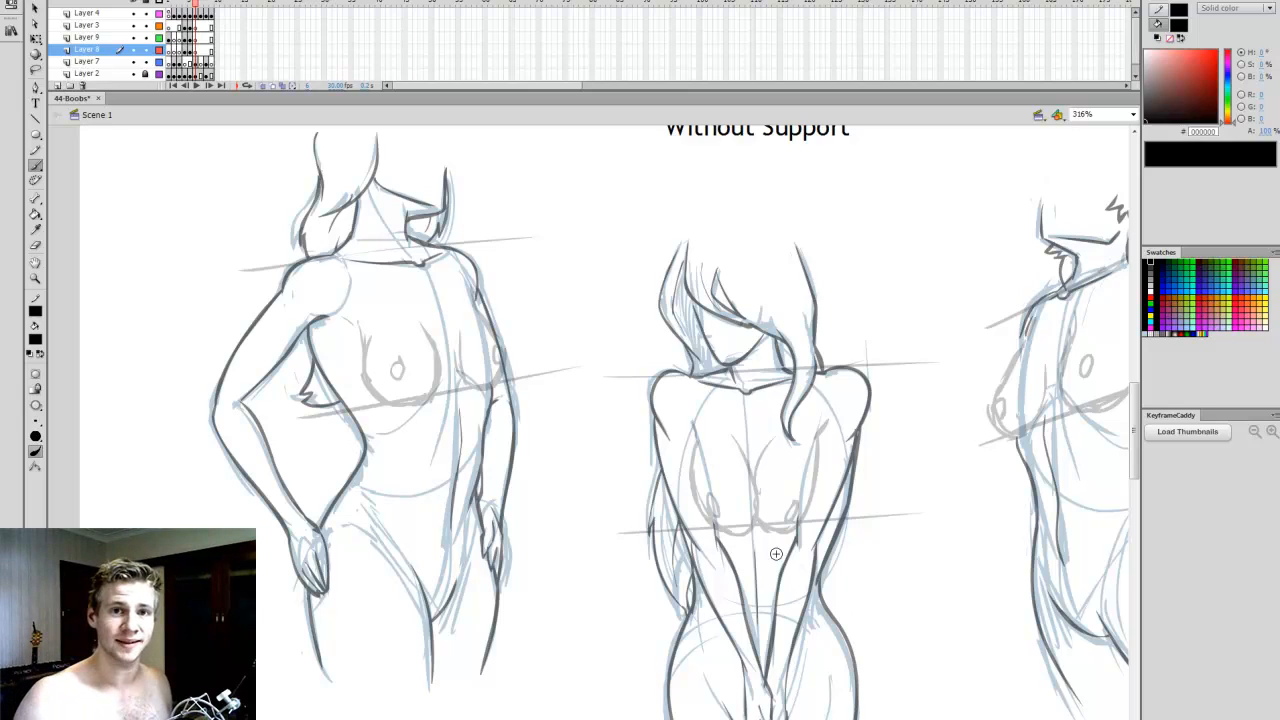
left_click(145, 61)
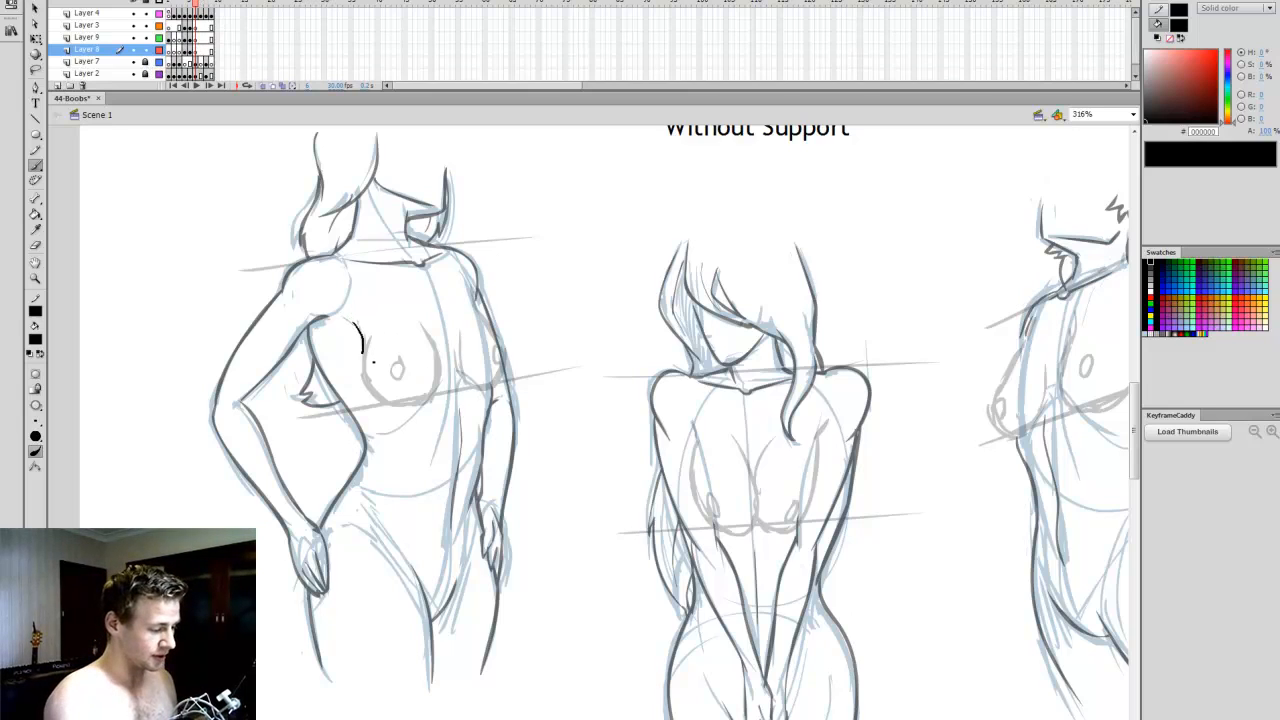
- Ink the near breast's contour in black on the hand-on-hip "Without Support" figure, redoing the first attempt
left_click_drag(438, 413, 436, 366)
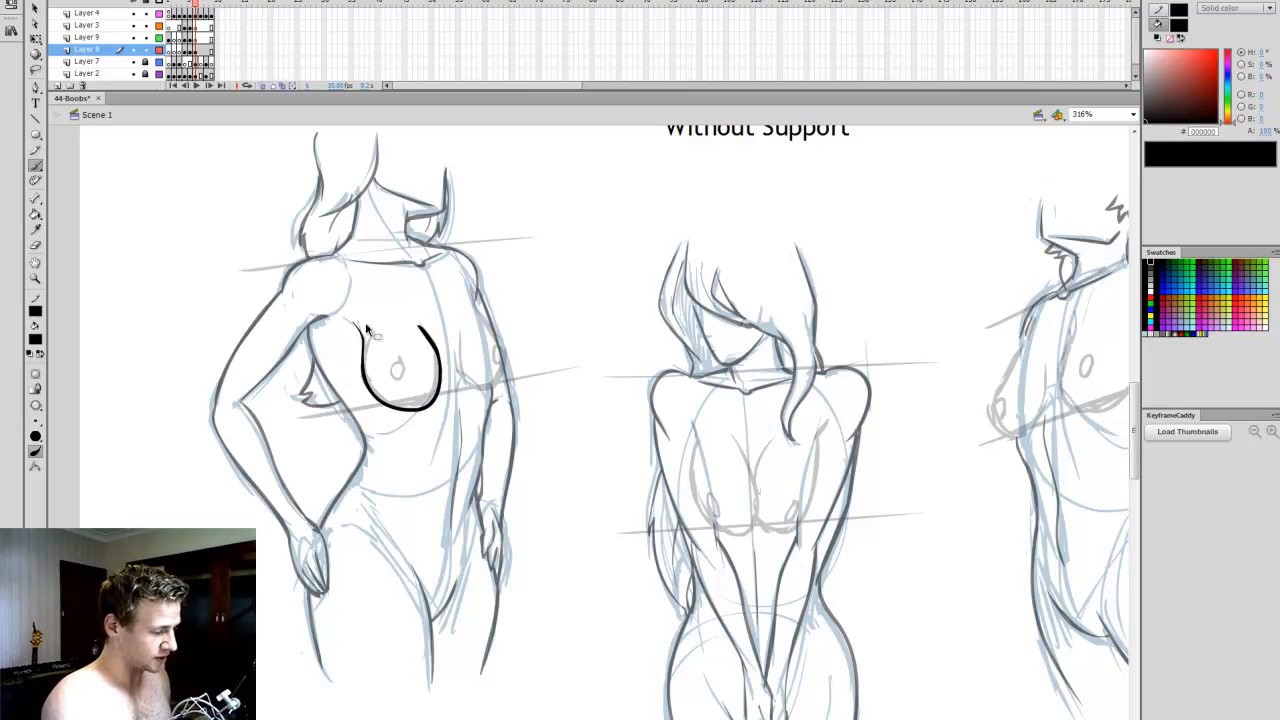
key("ctrl+z")
key("ctrl+z")
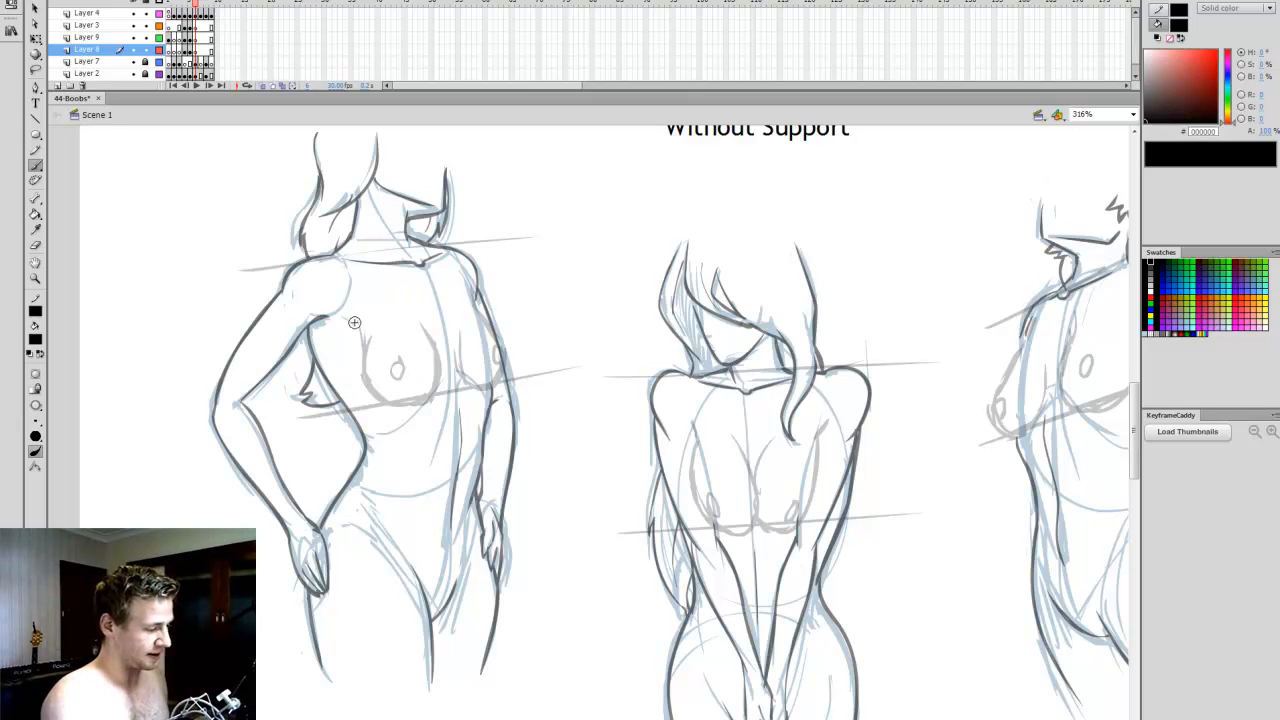
left_click_drag(449, 382, 424, 322)
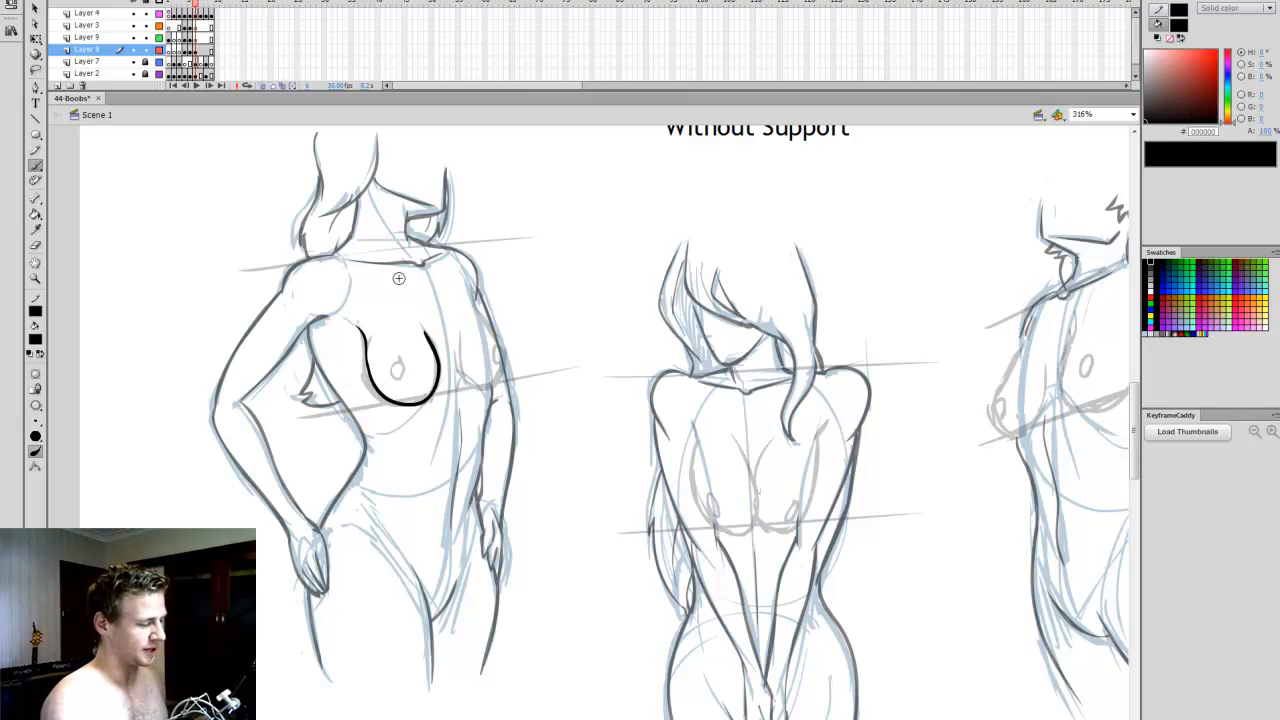
- Try several black brush contours for the near breast on the hand-on-hip figure, undoing each attempt
key("ctrl+z")
mouse_move(376, 384)
left_mouse_down()
mouse_move(426, 404)
mouse_move(455, 320)
left_mouse_up()
key("ctrl+z")
key("ctrl+z")
mouse_move(372, 364)
left_mouse_down()
mouse_move(426, 417)
mouse_move(449, 393)
mouse_move(428, 322)
left_mouse_up()
key("ctrl+z")
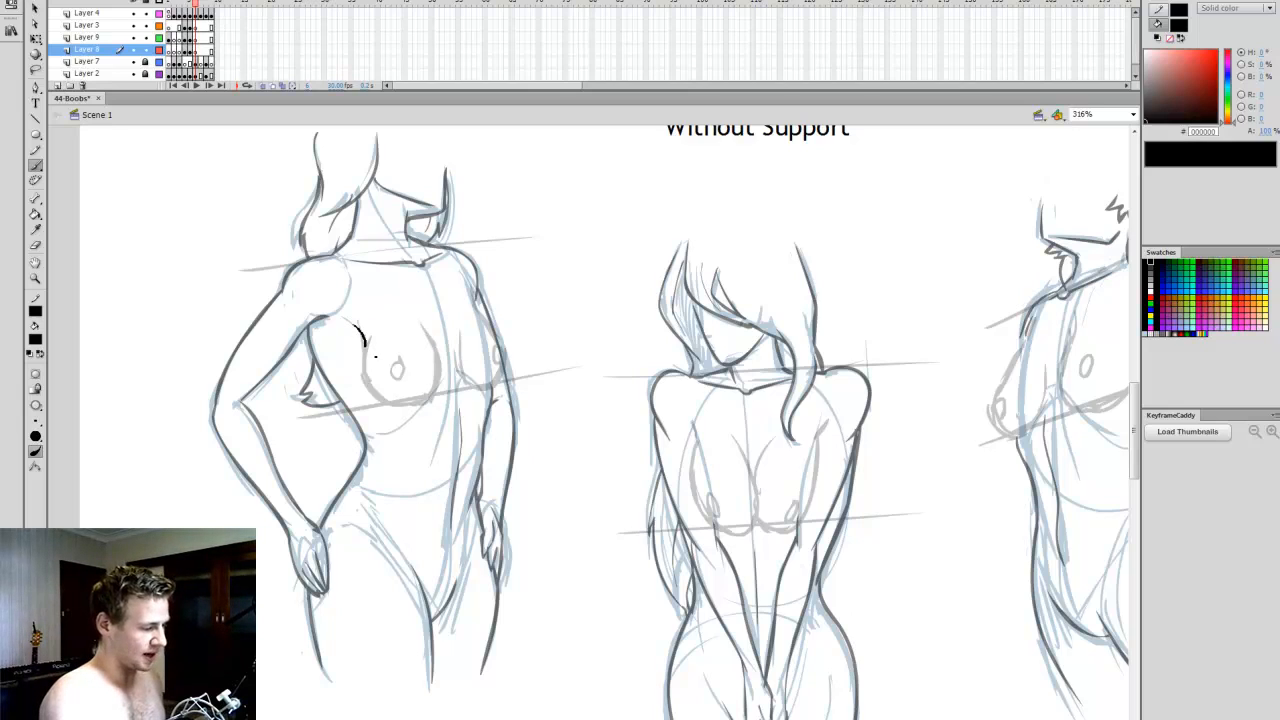
left_click_drag(430, 405, 436, 372)
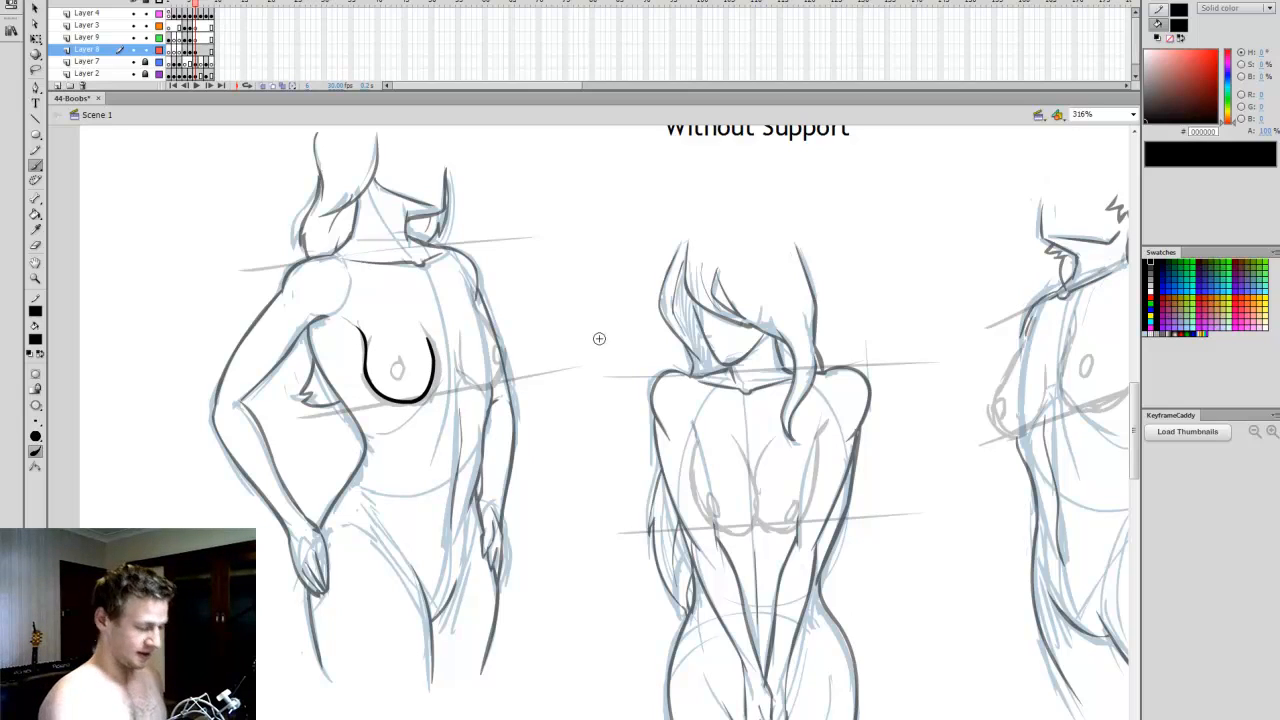
key("ctrl+z")
left_click_drag(405, 402, 440, 372)
key("ctrl+z")
left_click_drag(355, 325, 371, 345)
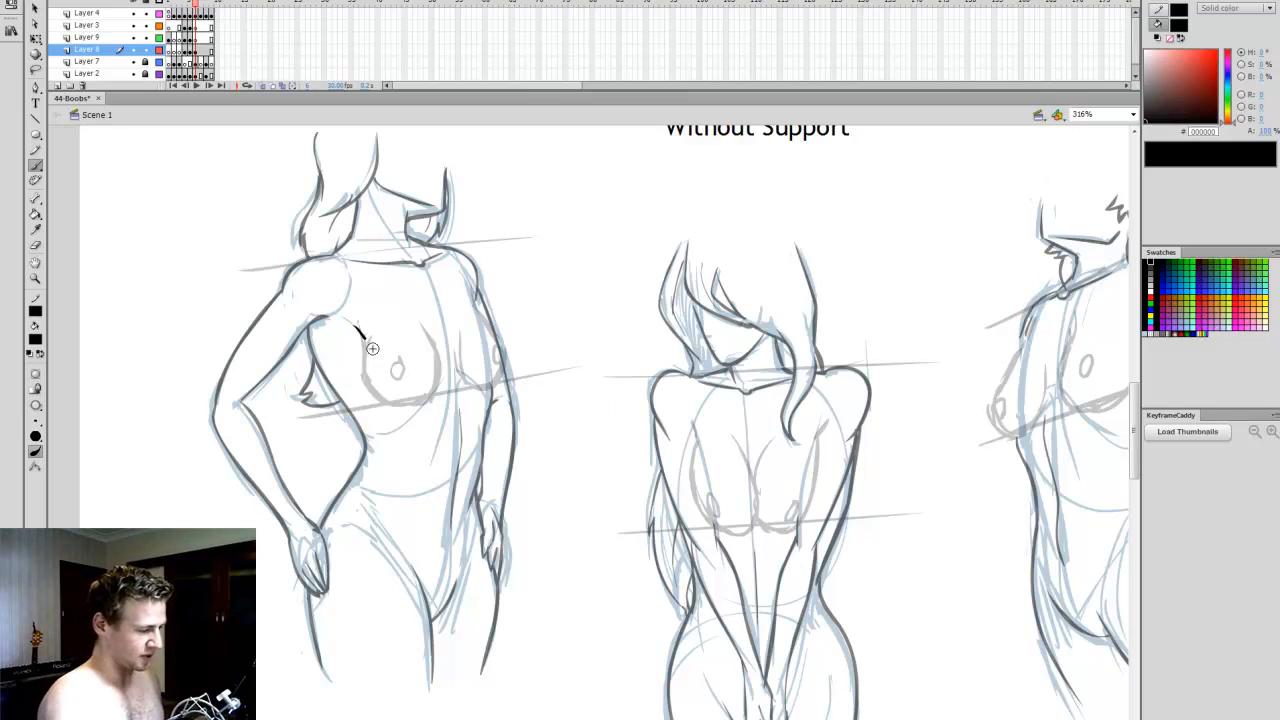
key("ctrl+z")
left_click_drag(447, 370, 431, 335)
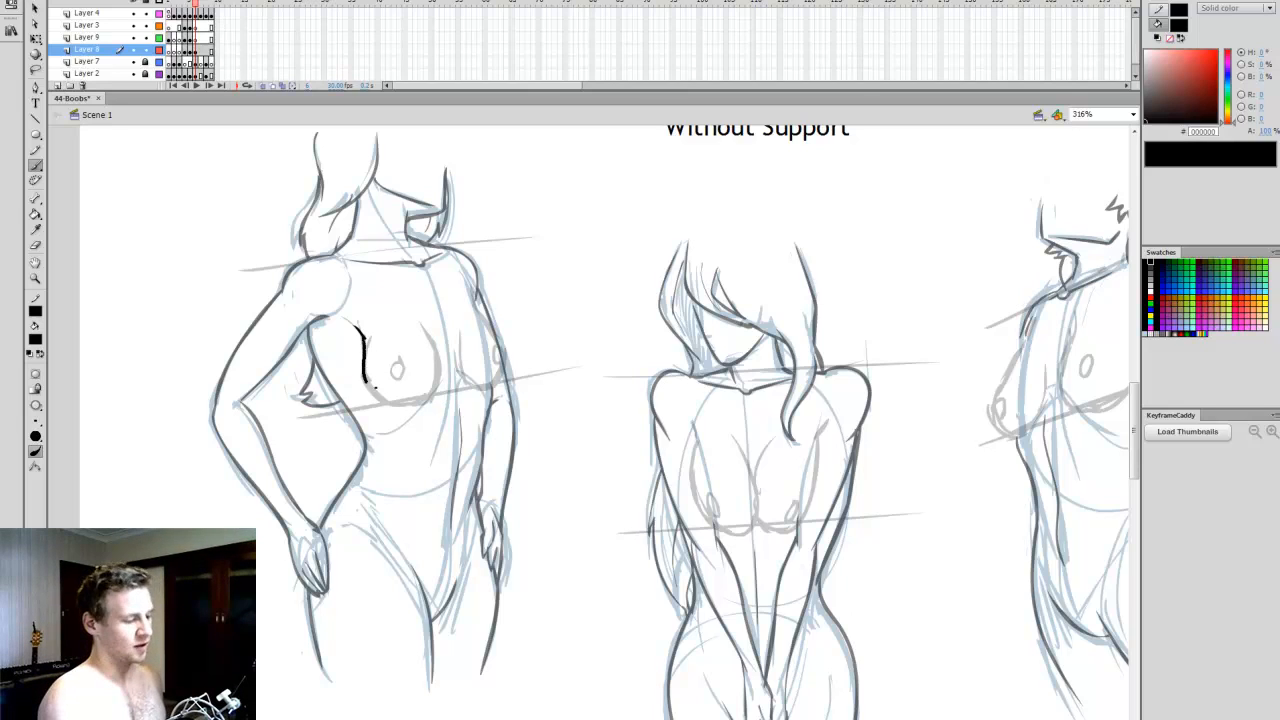
left_click_drag(418, 407, 433, 338)
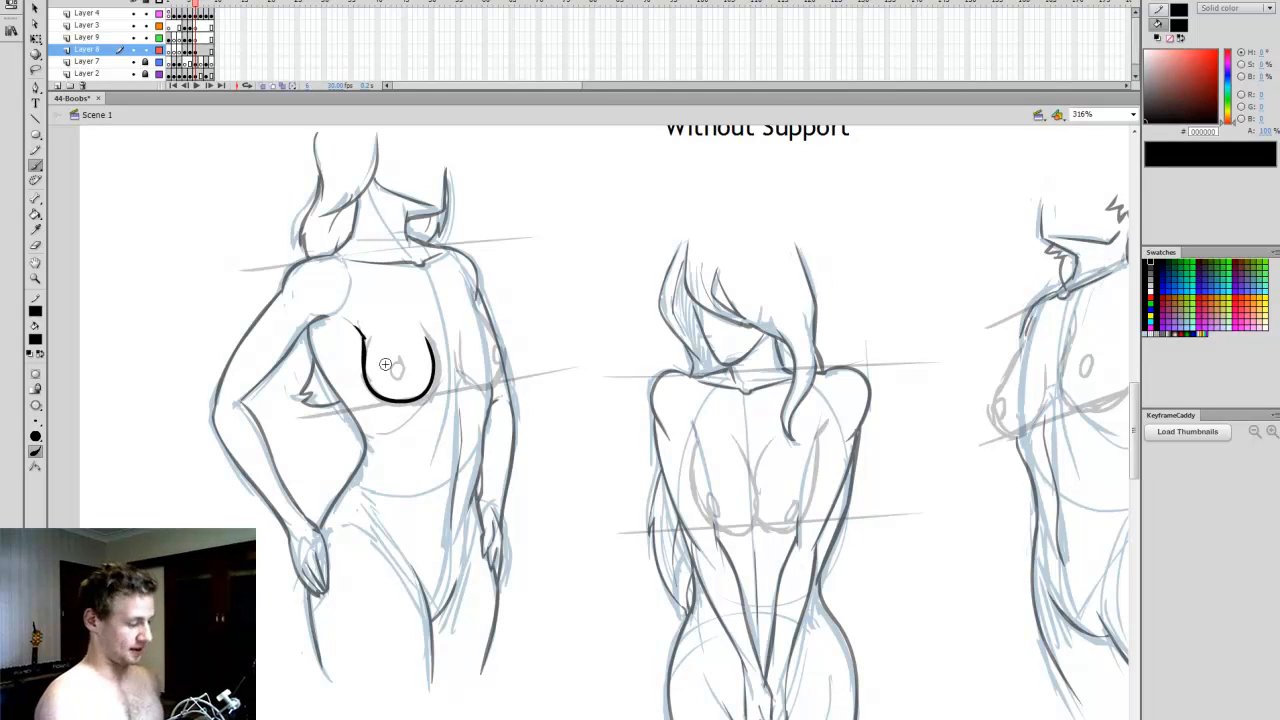
key("ctrl+z")
- Ink the near breast's contour in black on the hand-on-hip figure and widen it slightly to match the grey sketch
mouse_move(356, 327)
left_mouse_down()
mouse_move(373, 389)
mouse_move(366, 339)
left_mouse_up()
key("q")
left_click_drag(521, 316, 358, 433)
left_click_drag(437, 406, 441, 405)
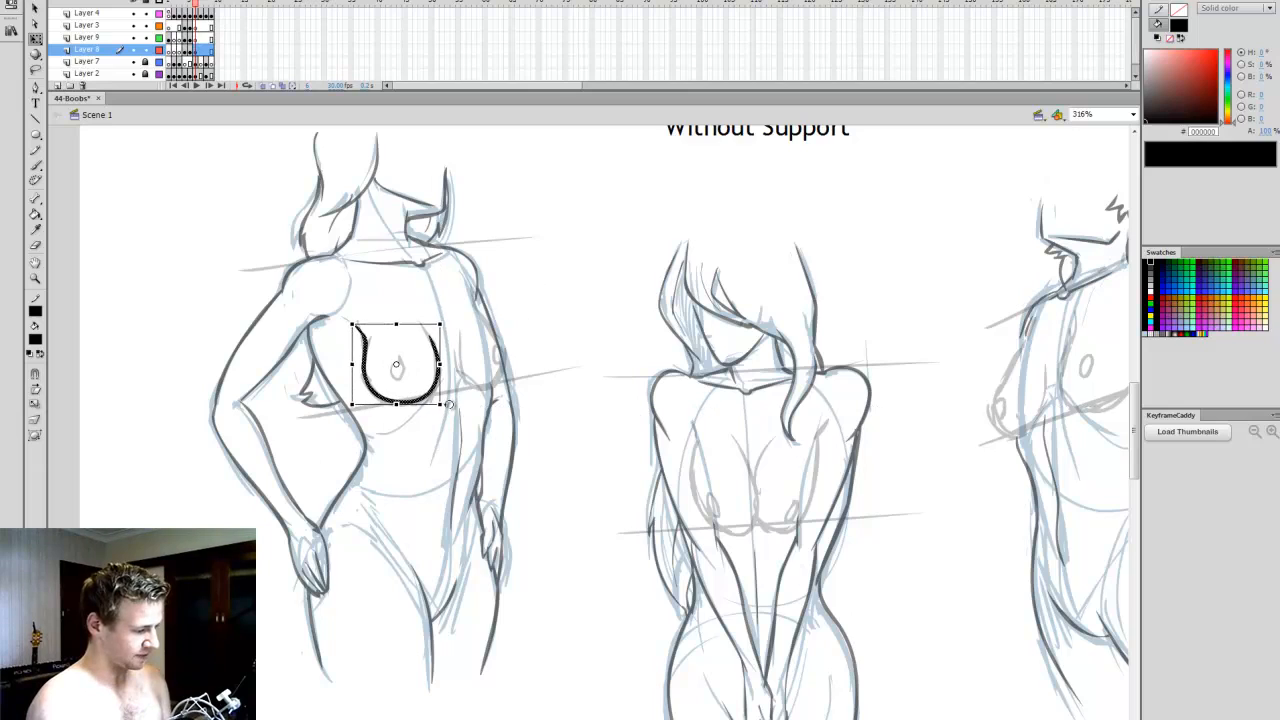
left_click(457, 388)
- Ink the far breast's contour in black on the hand-on-hip figure, following the grey sketch
key("b")
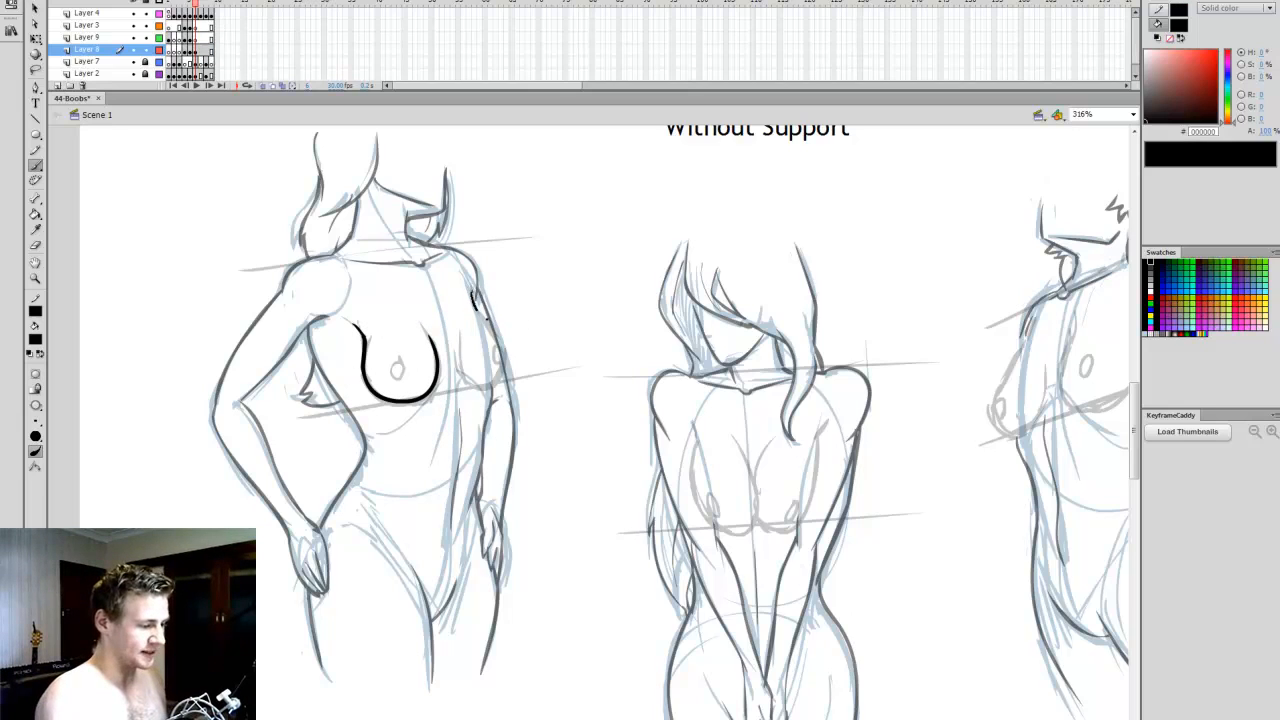
mouse_move(508, 352)
left_mouse_down()
mouse_move(492, 386)
mouse_move(460, 352)
left_mouse_up()
key("ctrl+z")
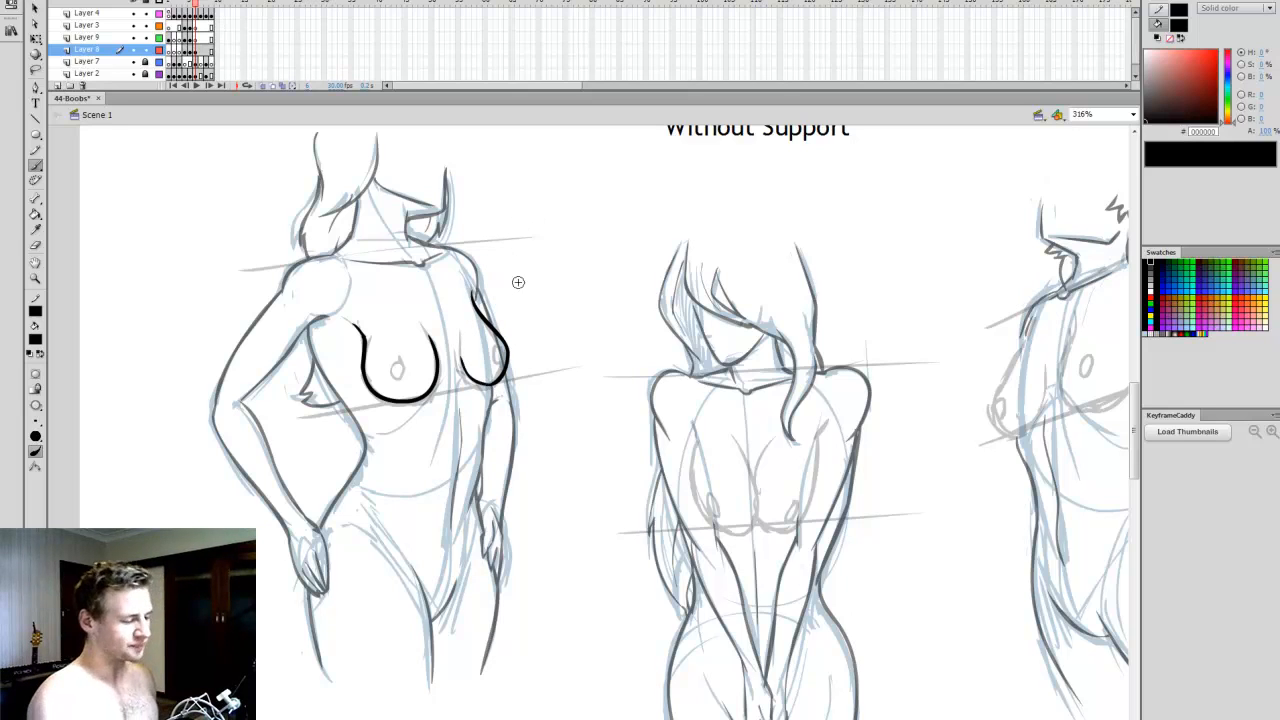
- Copy the yellow nipple marker from the Small torso's frame and place one copy on each breast of the hand-on-hip figure
key("v")
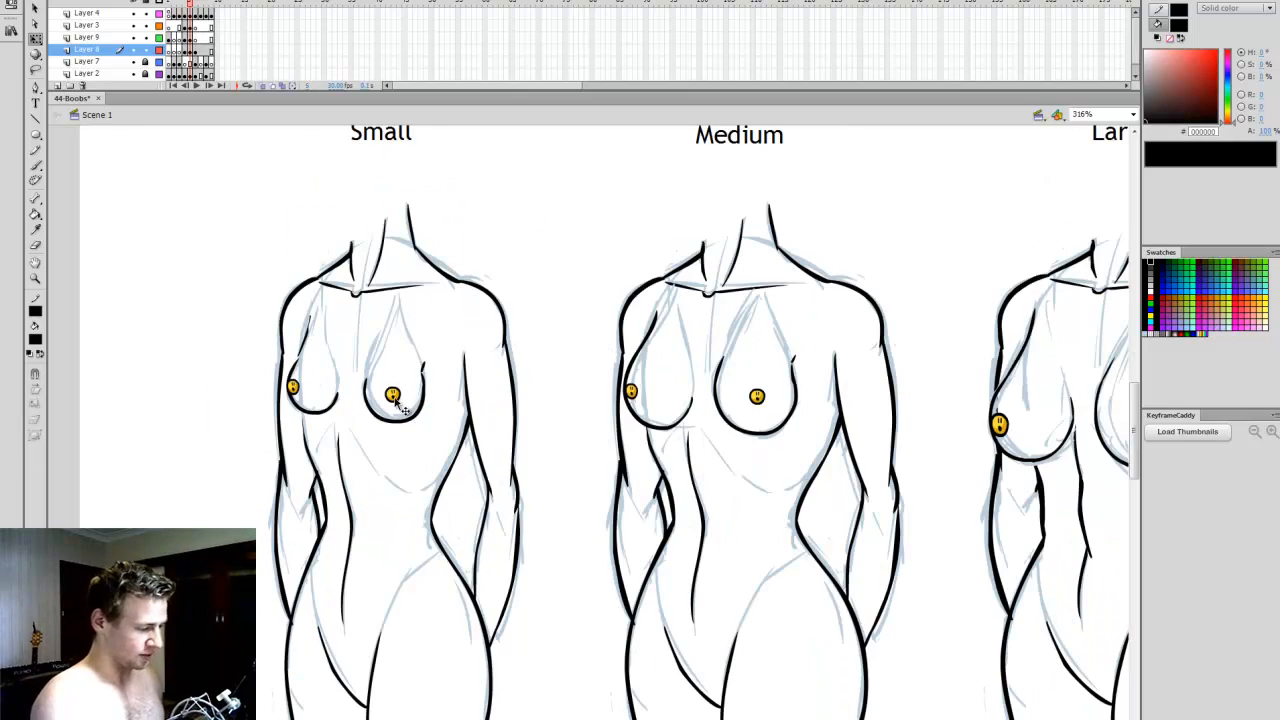
left_click(400, 405)
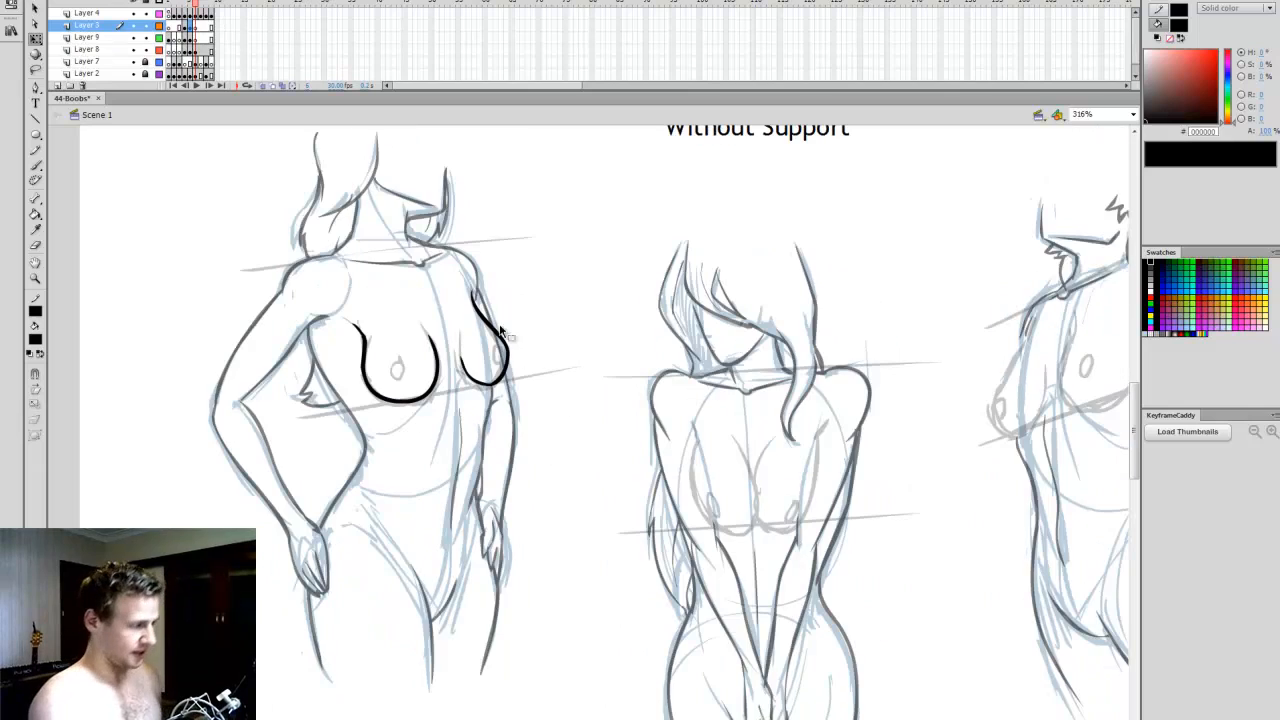
key("ctrl+v")
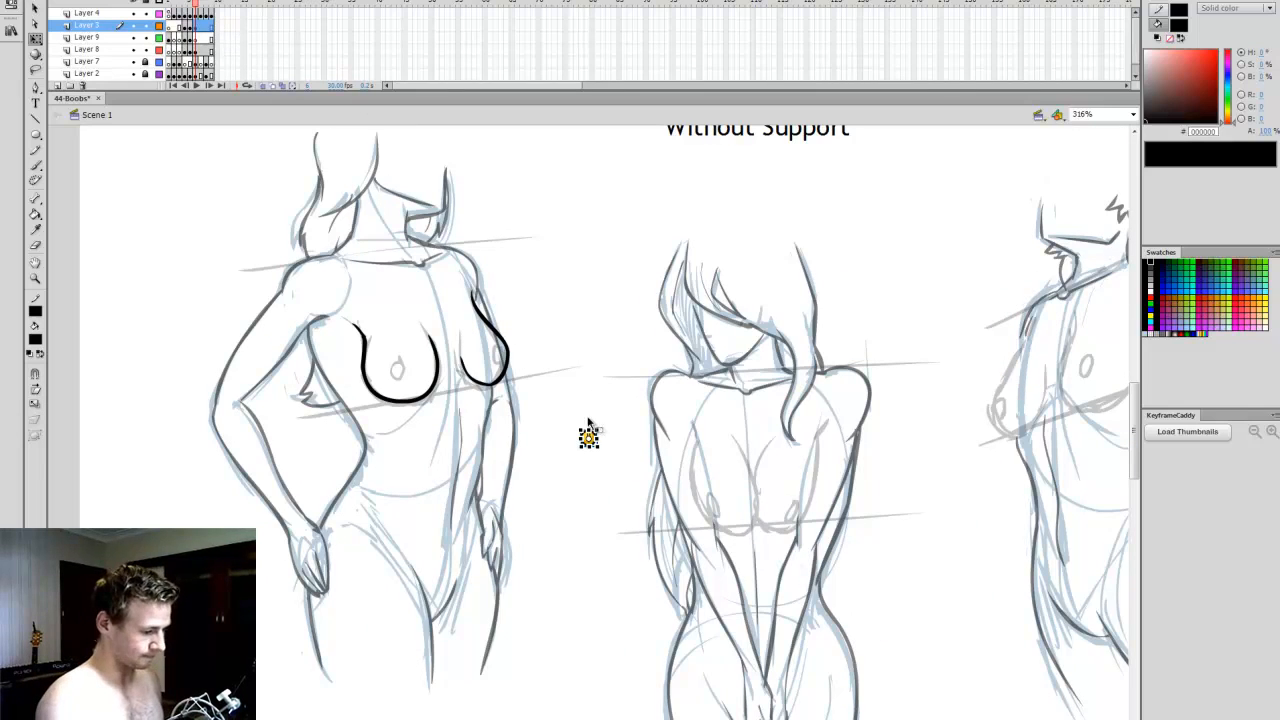
left_click_drag(588, 438, 401, 371)
key("ctrl+v")
left_click_drag(588, 438, 501, 357)
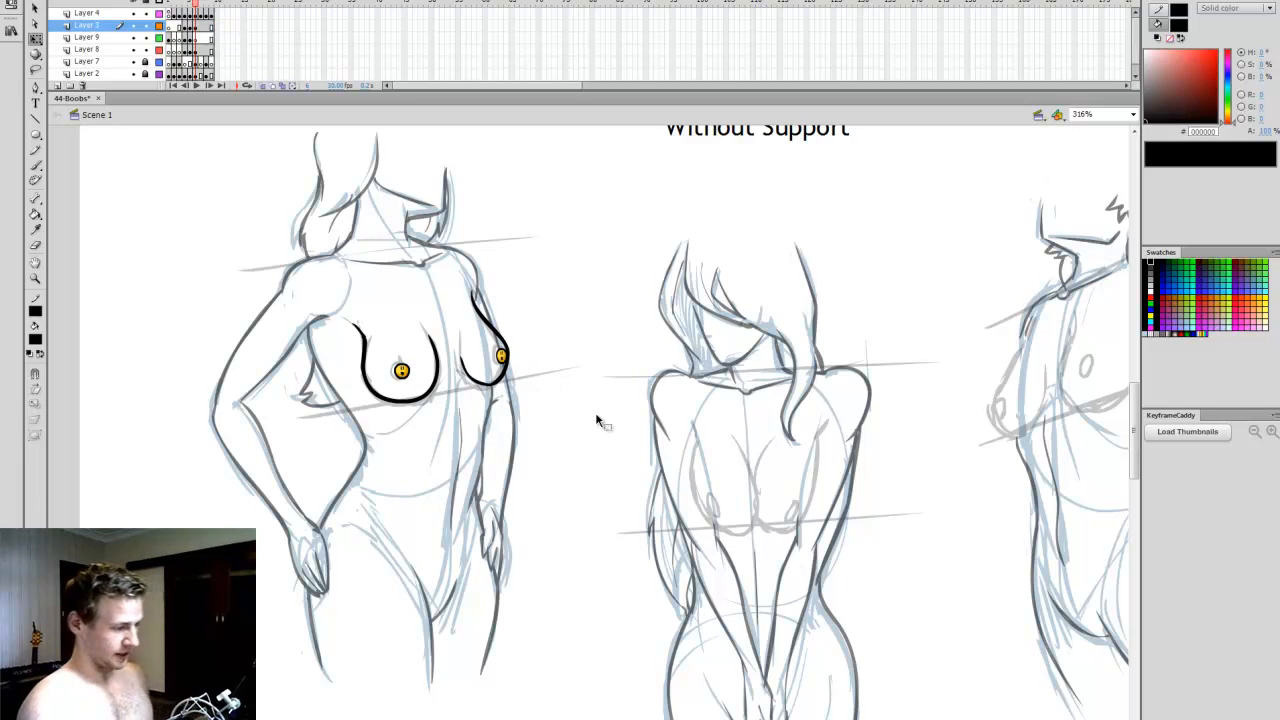
- Ink both breast contours in black on Layer 8 for the middle figure with the arms pressed together
key("b")
left_click_drag(640, 719, 652, 719)
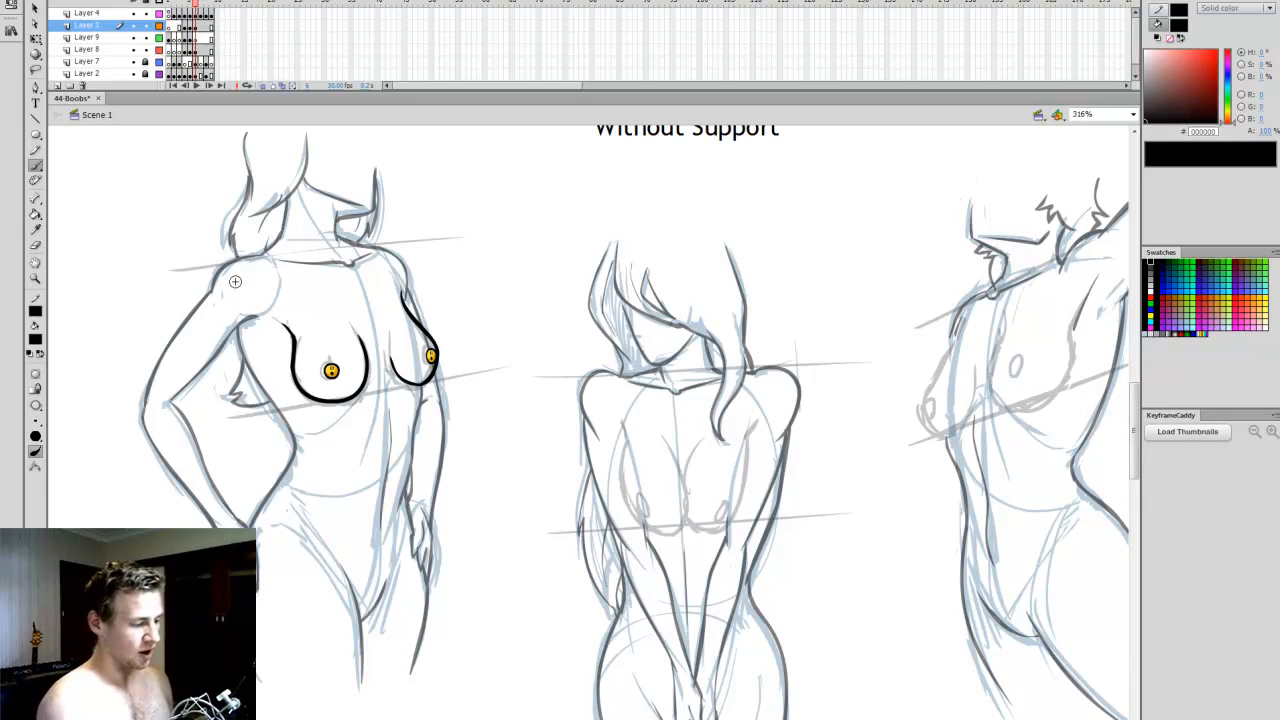
left_click_drag(546, 719, 555, 719)
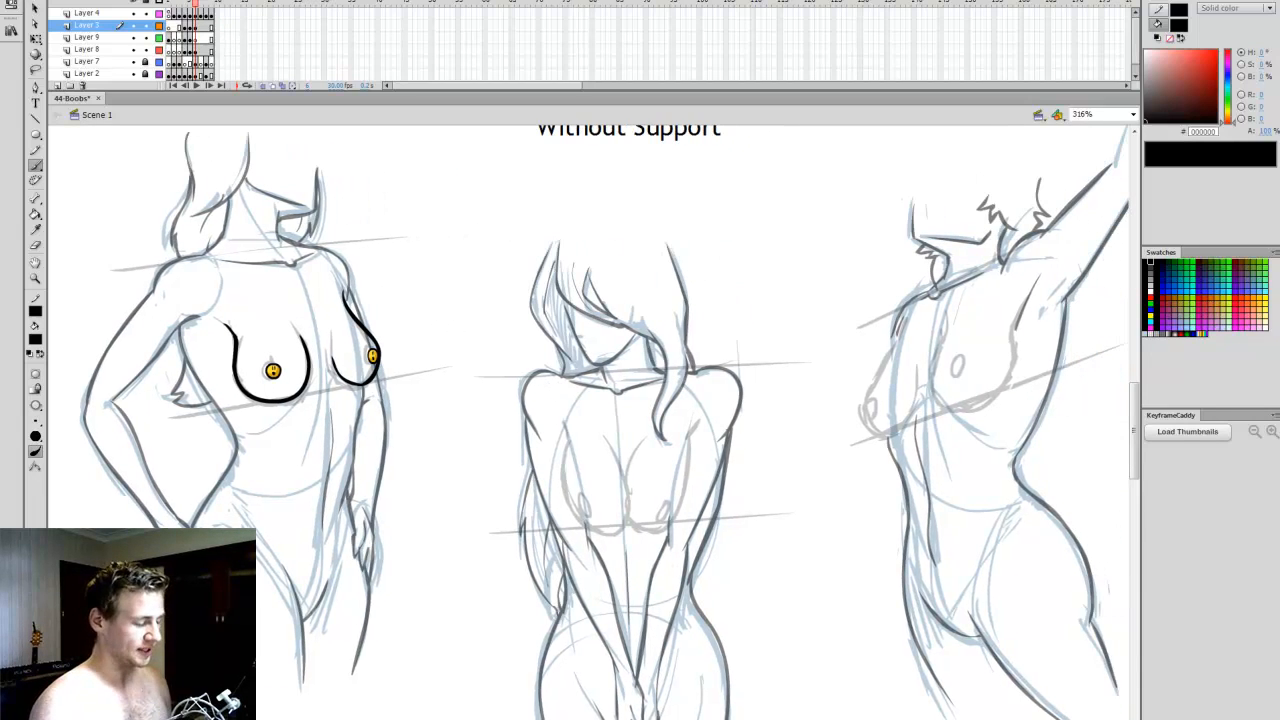
scroll(1129, 377, "down", 2)
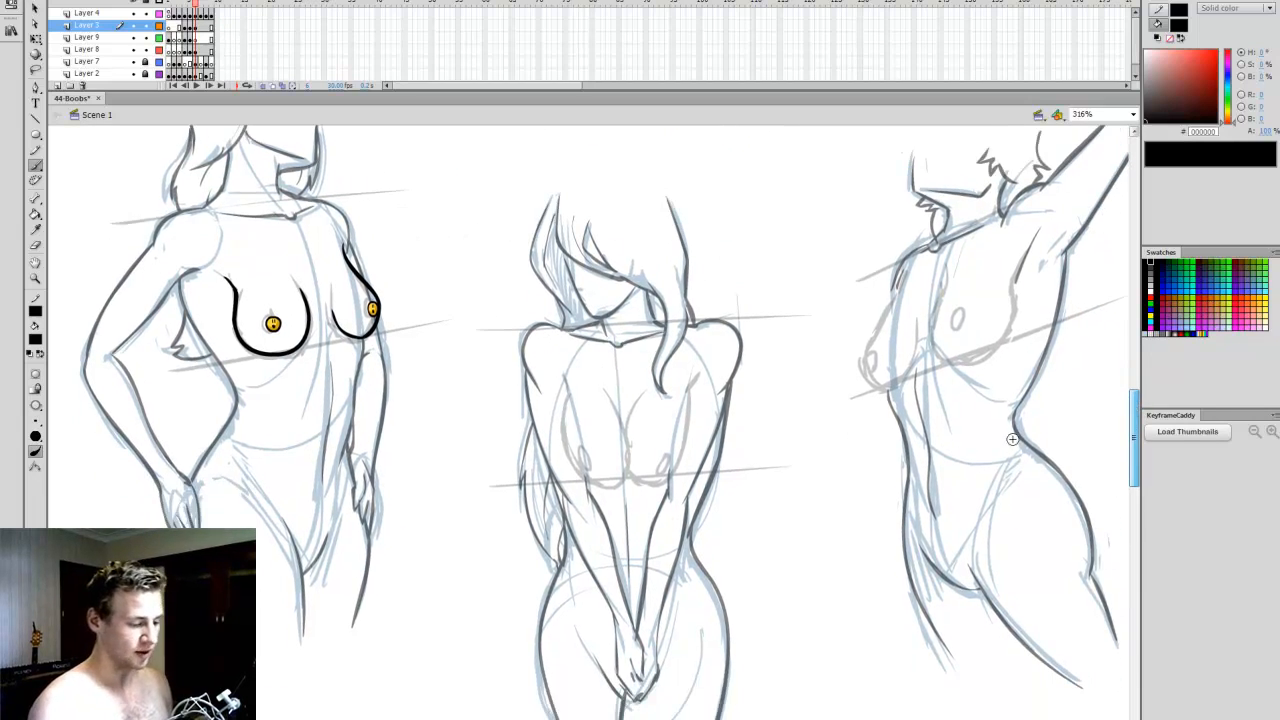
left_click_drag(614, 715, 616, 715)
left_click(196, 50)
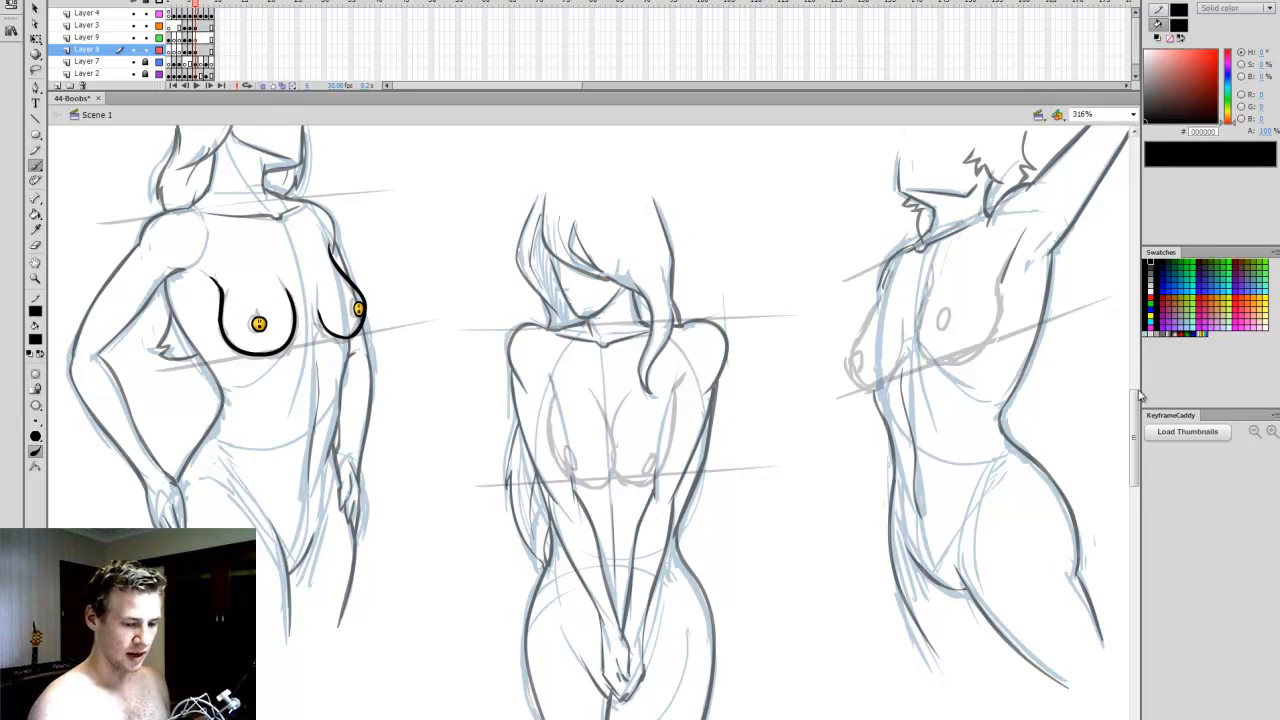
scroll(1138, 387, "down", 1)
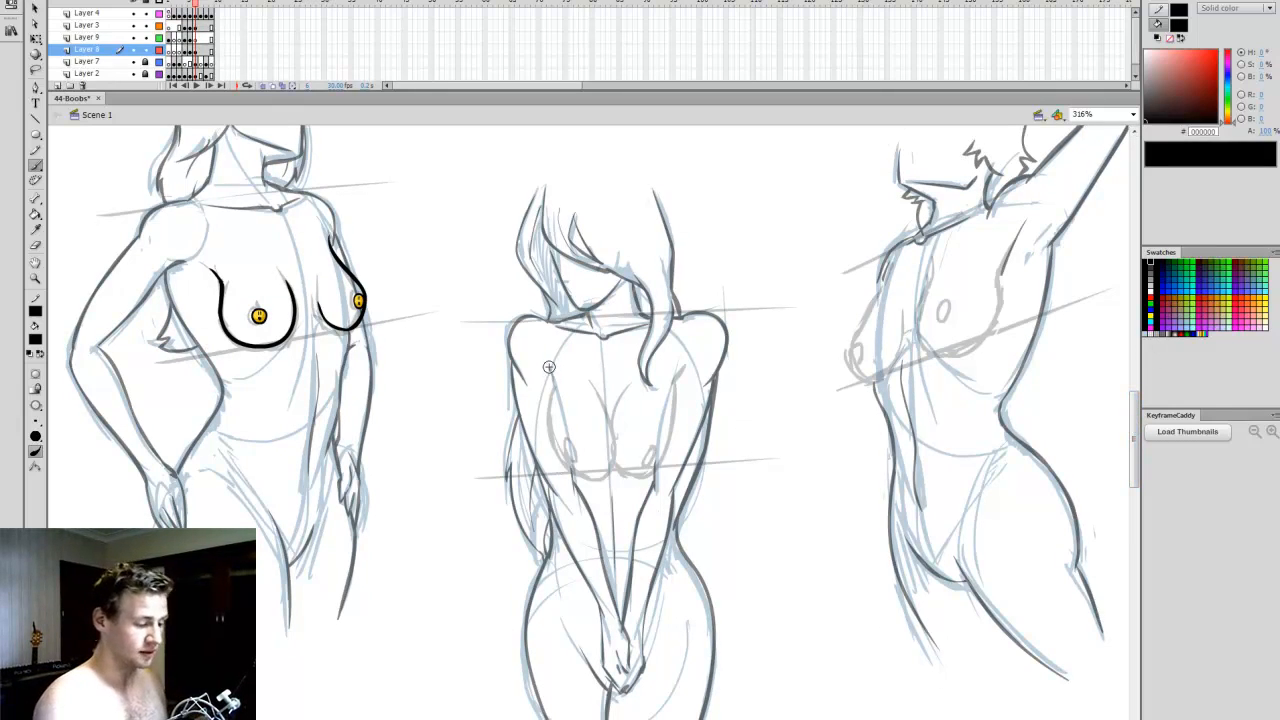
mouse_move(591, 485)
left_mouse_down()
mouse_move(607, 471)
mouse_move(591, 385)
mouse_move(633, 378)
left_mouse_up()
mouse_move(677, 457)
left_mouse_down()
mouse_move(685, 413)
mouse_move(673, 385)
left_mouse_up()
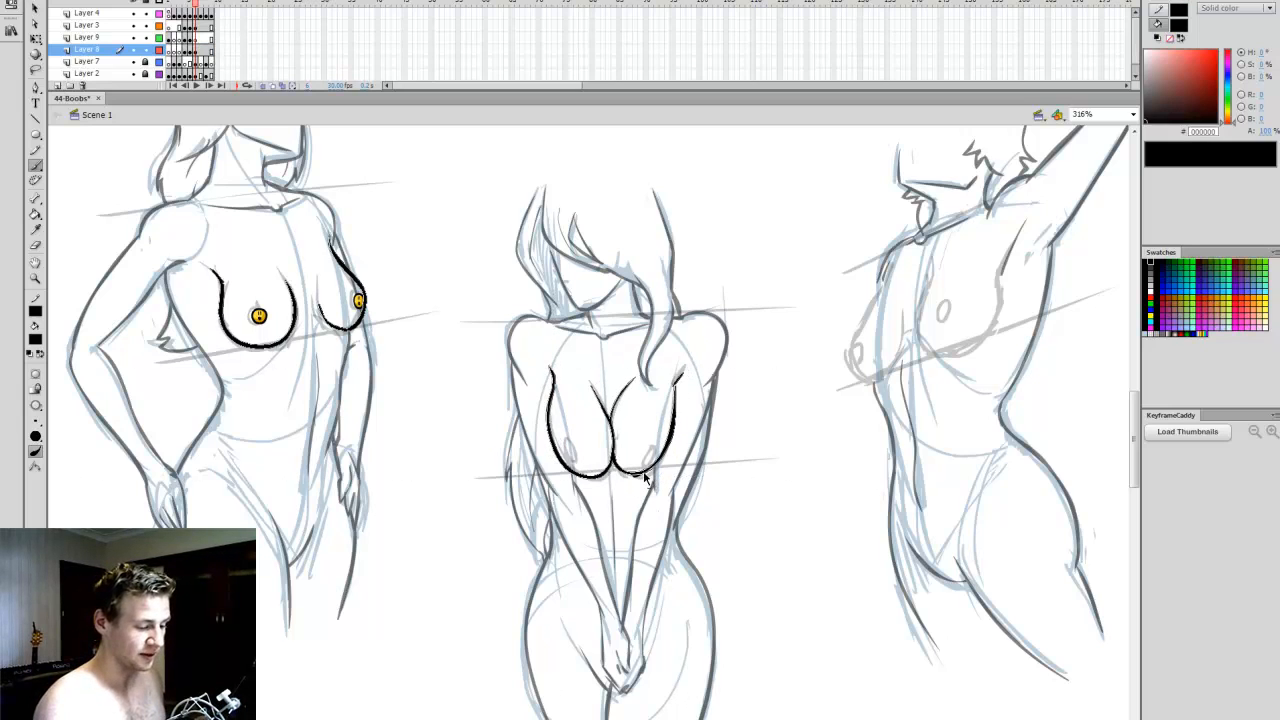
- Copy the yellow nipple marker onto both breasts of the middle figure, narrowing and tilting each copy to fit the sketch
key("v")
left_click(261, 316)
key("ctrl+c")
key("ctrl+v")
left_click_drag(597, 430, 572, 454)
key("v")
key("ctrl+v")
key("q")
left_click_drag(594, 427, 653, 456)
key("v")
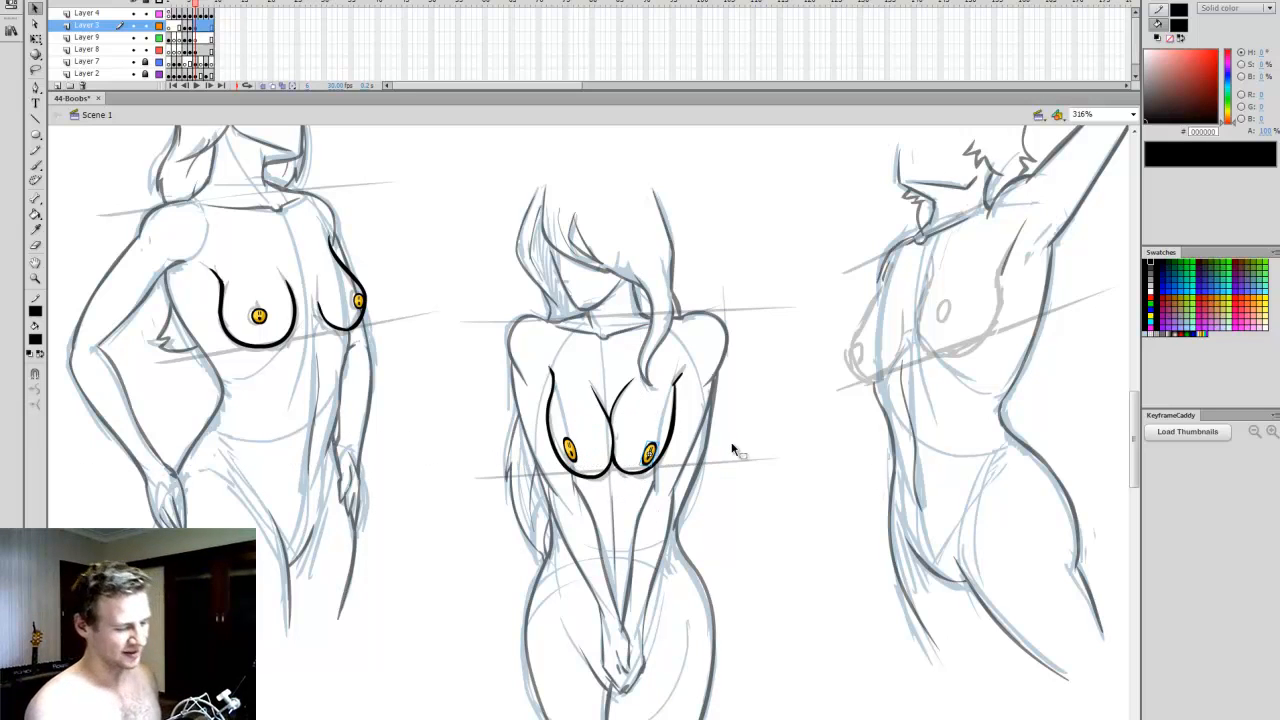
left_click(671, 430)
left_click(767, 434)
- Try black guide lines across the shoulders and the bust of the arm-raised figure, then undo both lines
scroll(589, 422, "right", 5)
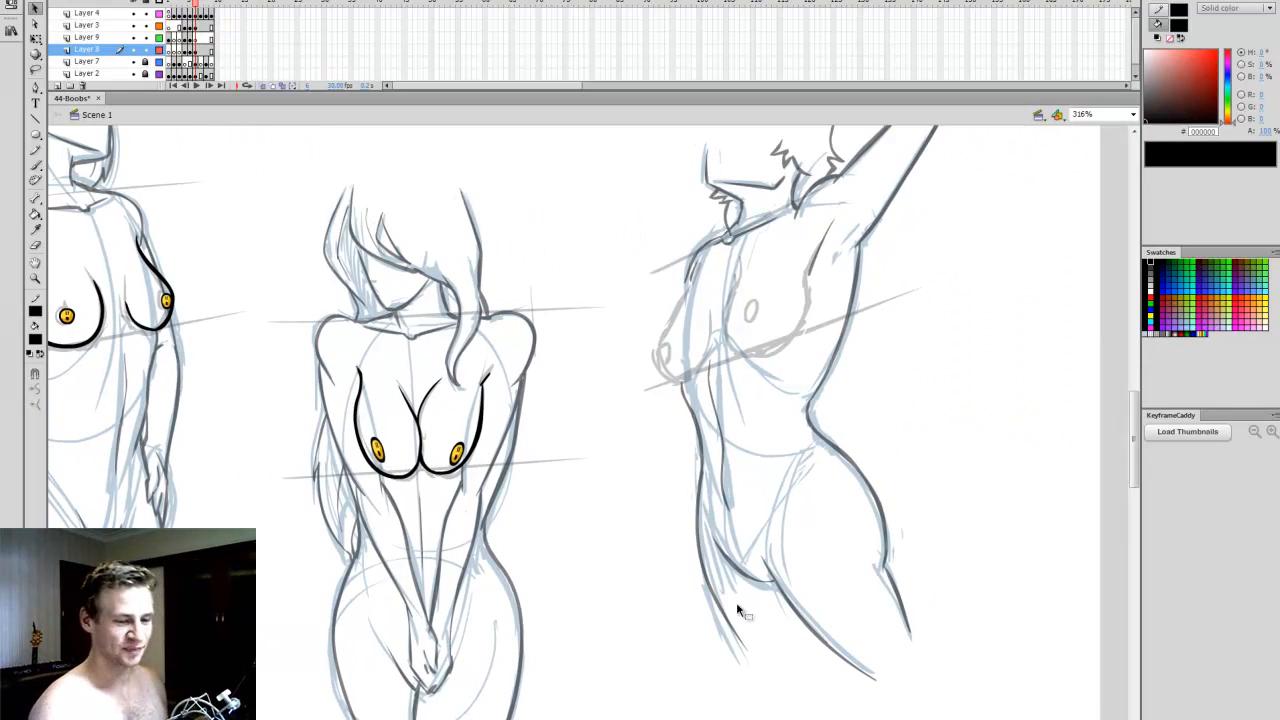
key("b")
left_click_drag(1134, 435, 1134, 428)
left_click_drag(642, 309, 888, 176)
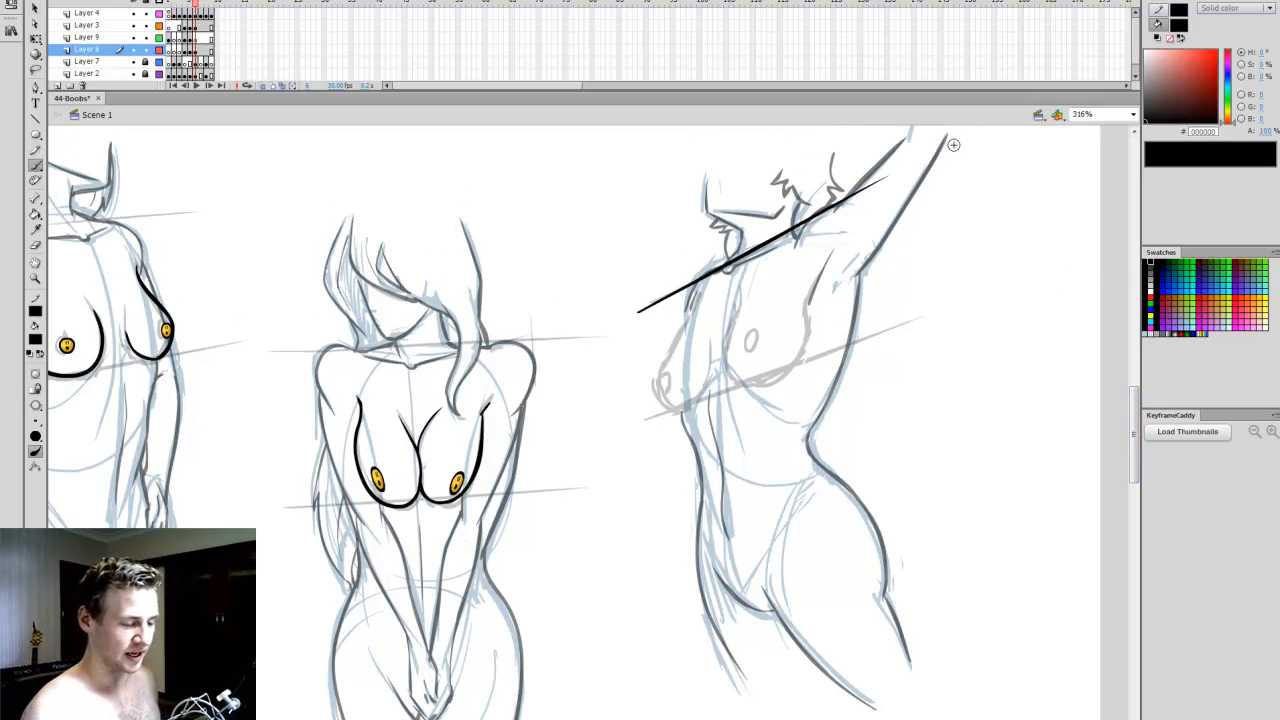
left_click_drag(620, 373, 906, 310)
key("ctrl+z")
key("ctrl+z")
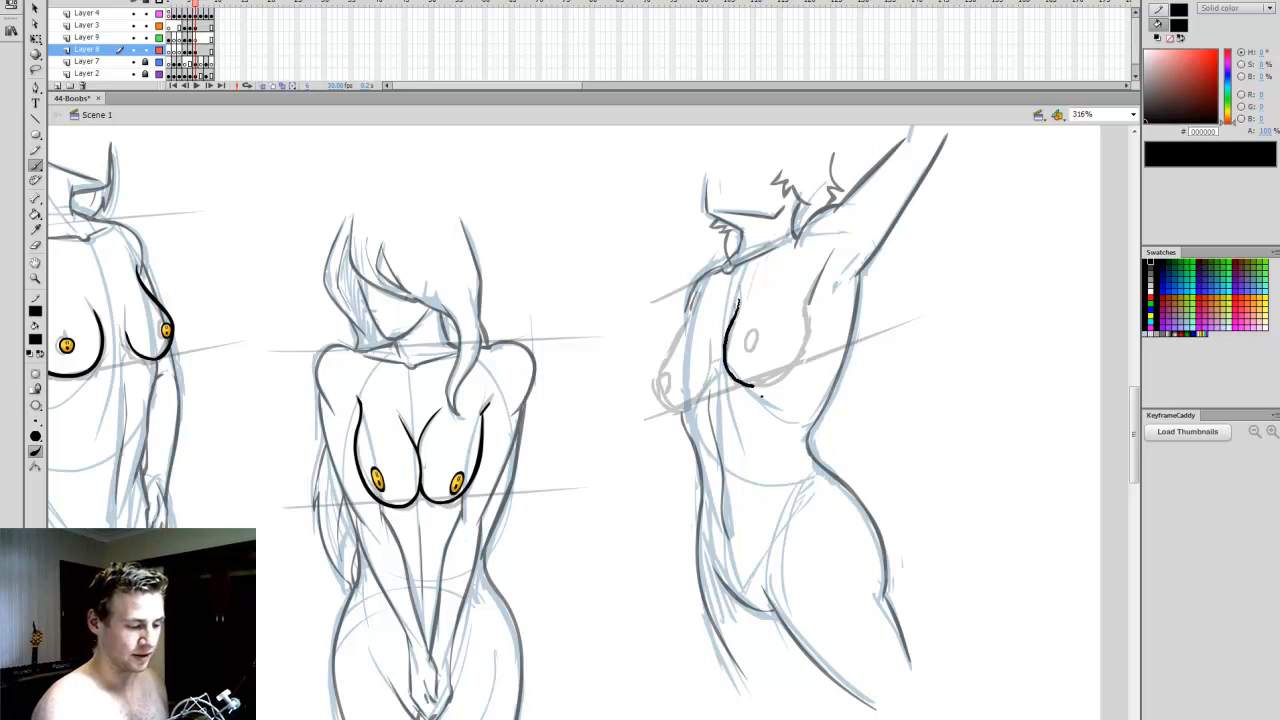
- Ink the near and far breast contours in black on the arm-raised figure, redoing the far breast's upper line
left_click_drag(806, 346, 810, 292)
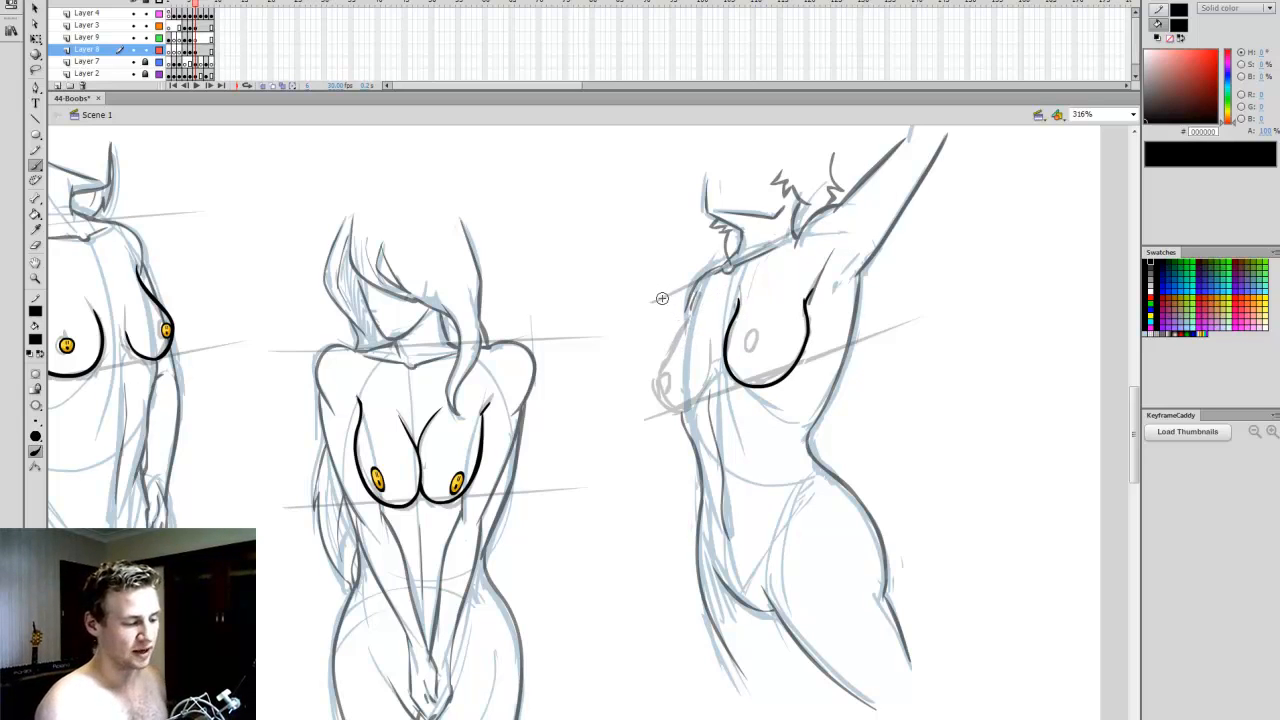
mouse_move(664, 335)
left_mouse_down()
mouse_move(674, 302)
mouse_move(643, 362)
left_mouse_up()
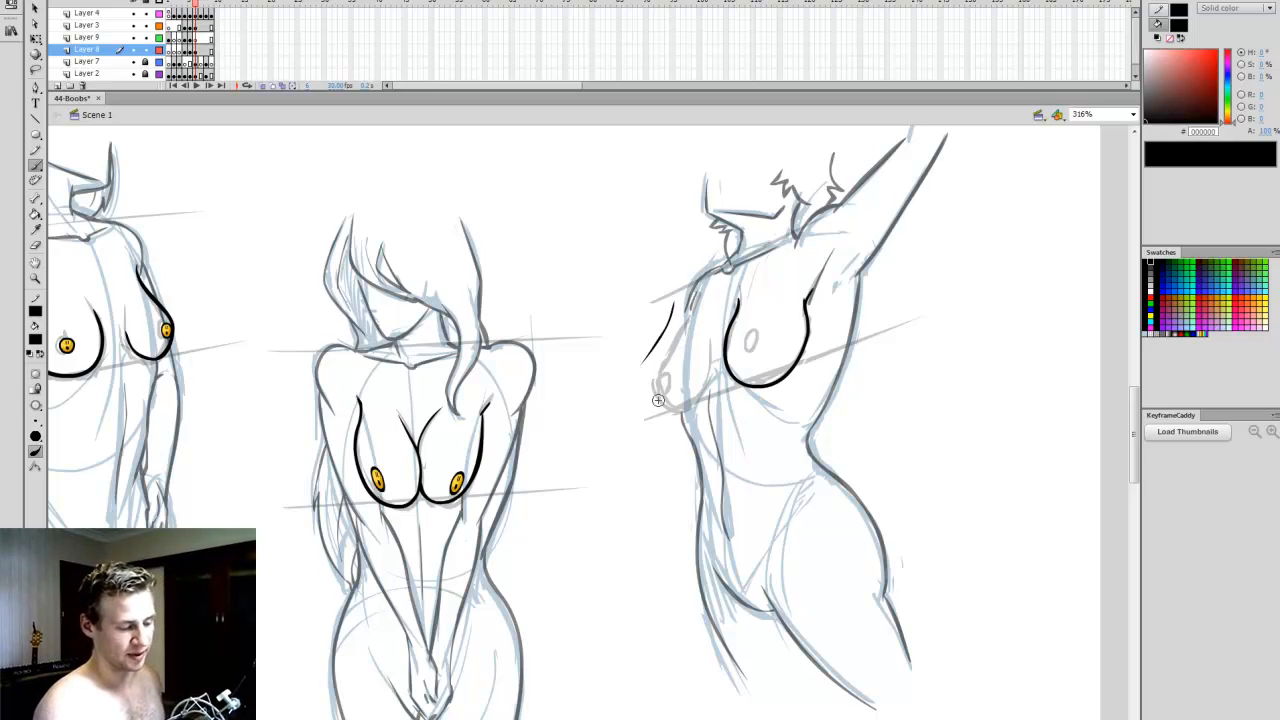
key("ctrl+z")
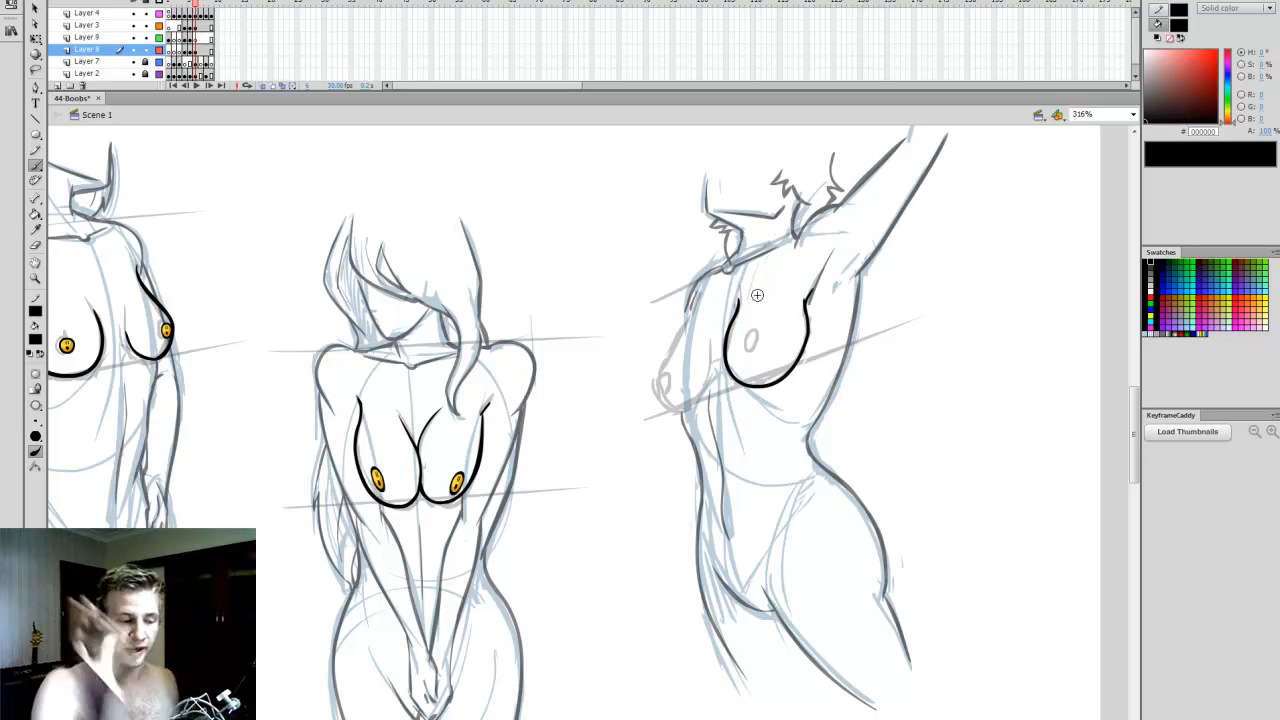
left_click_drag(663, 362, 680, 337)
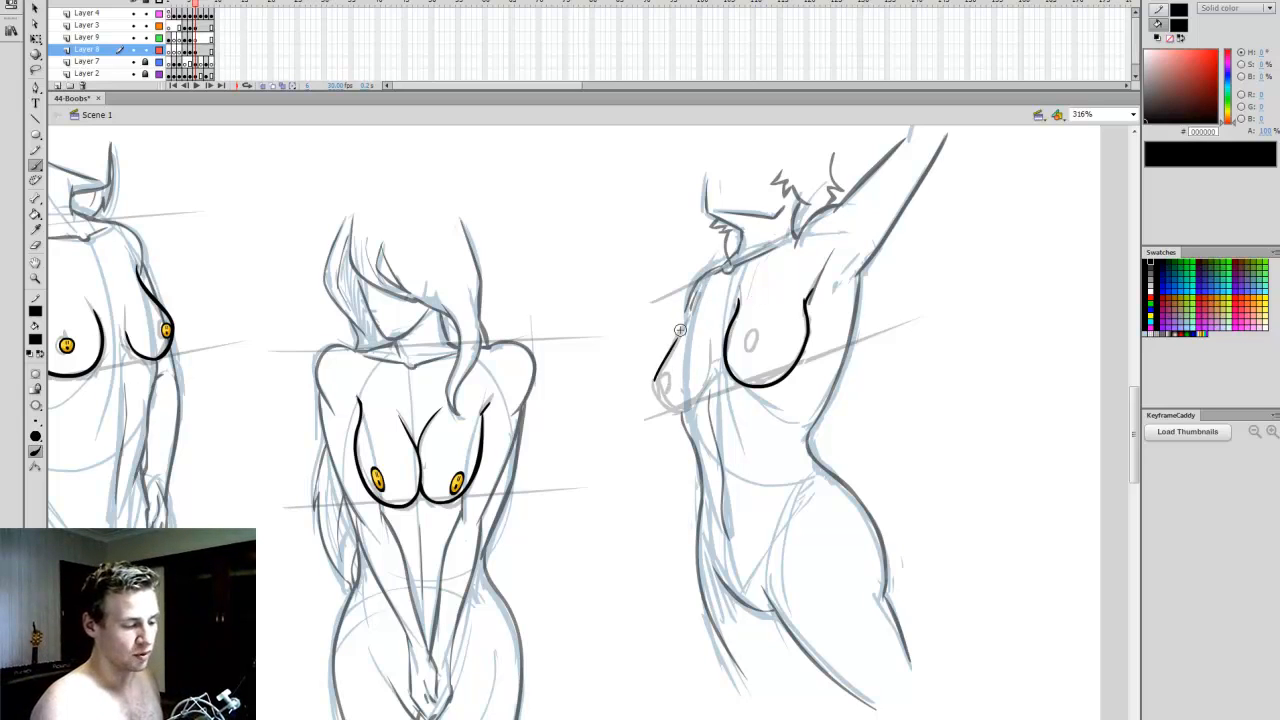
key("ctrl+z")
left_click_drag(653, 382, 683, 335)
key("ctrl+z")
left_click_drag(655, 378, 694, 302)
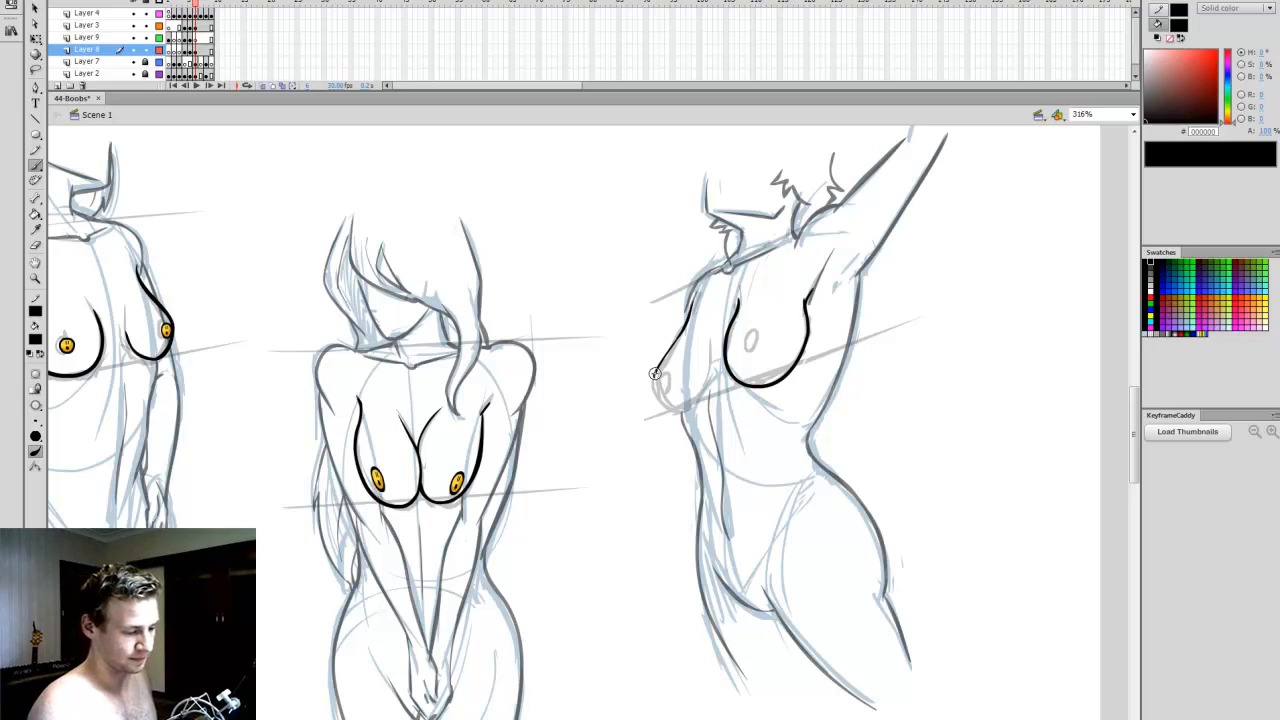
left_click_drag(676, 411, 706, 382)
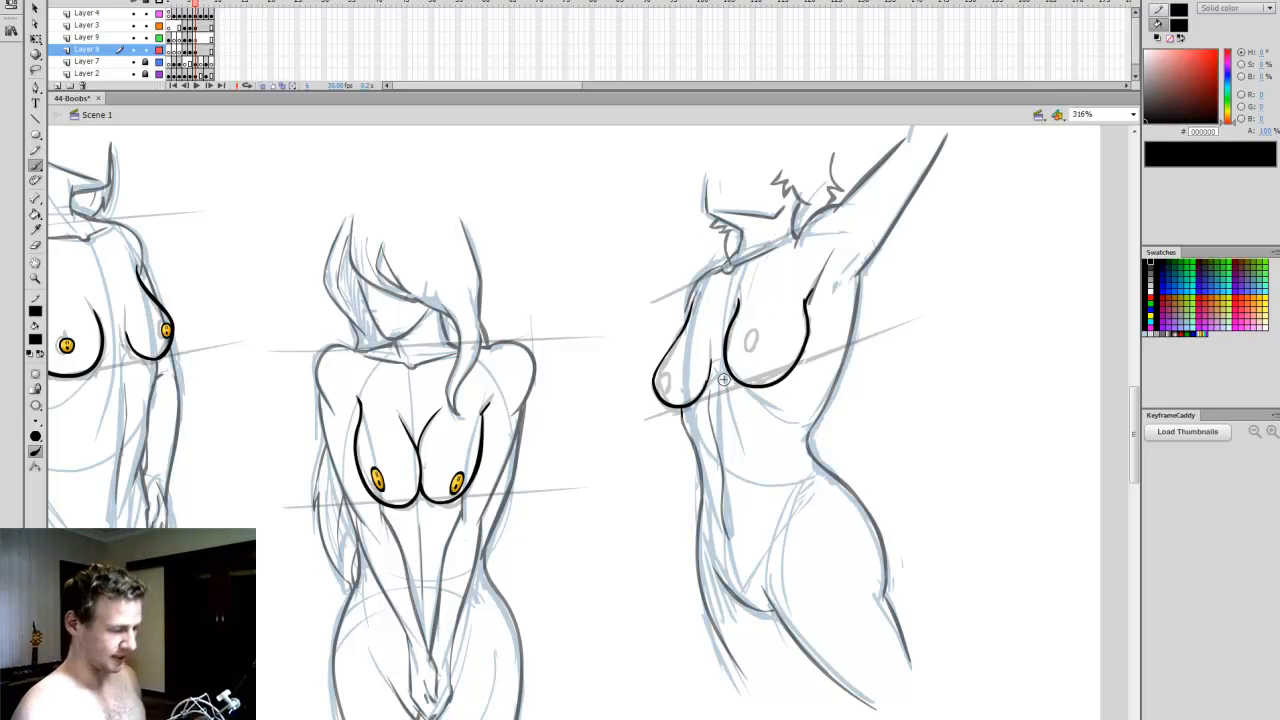
- Copy the hand-on-hip figure's yellow nipple marker onto the arm-raised figure's far breast and narrow it to fit
key("q")
left_click(379, 480)
left_click(70, 345)
key("ctrl+c")
key("ctrl+v")
left_click_drag(589, 438, 661, 382)
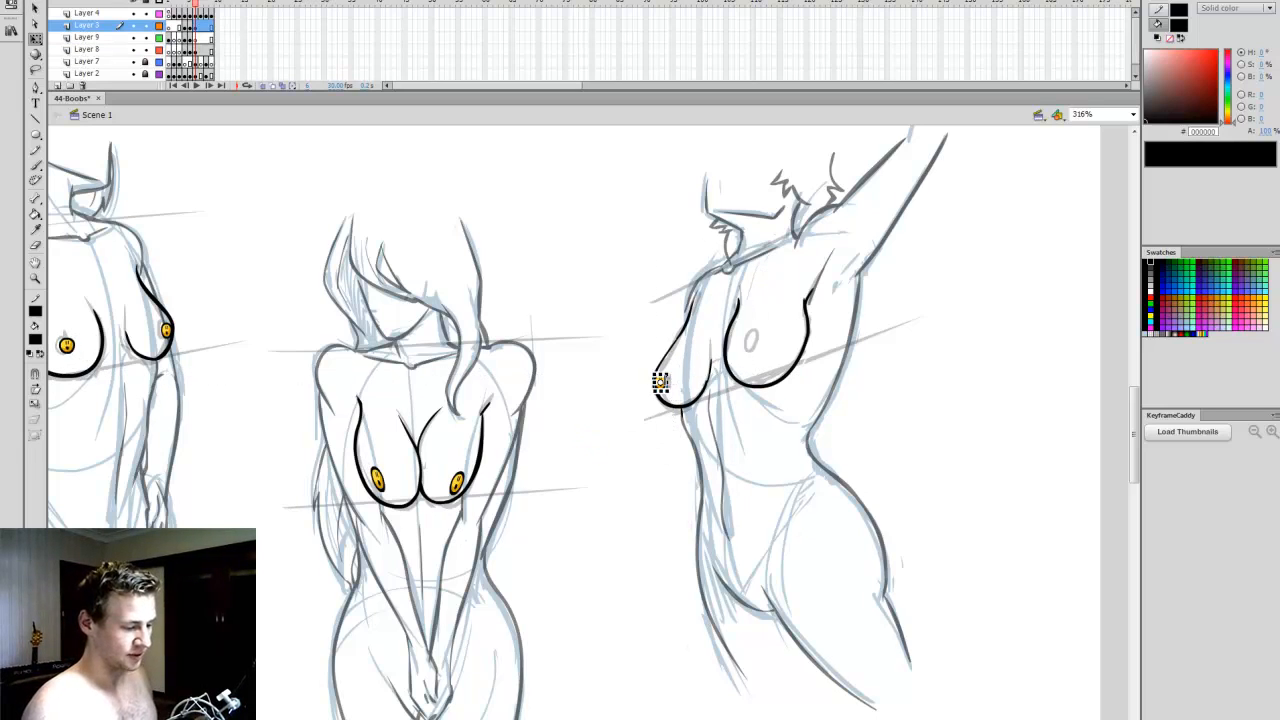
key("v")
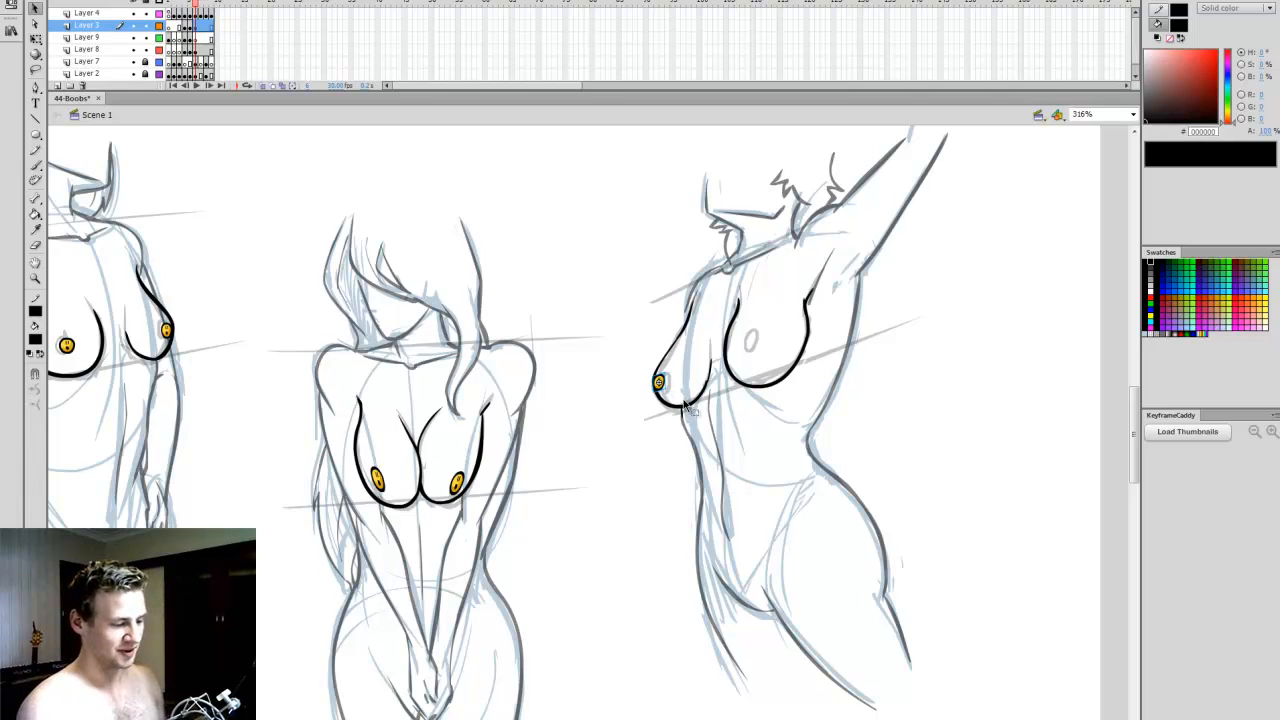
- Paste another yellow nipple marker onto the arm-raised figure's near breast and adjust its angle and position to the sketch
key("ctrl+v")
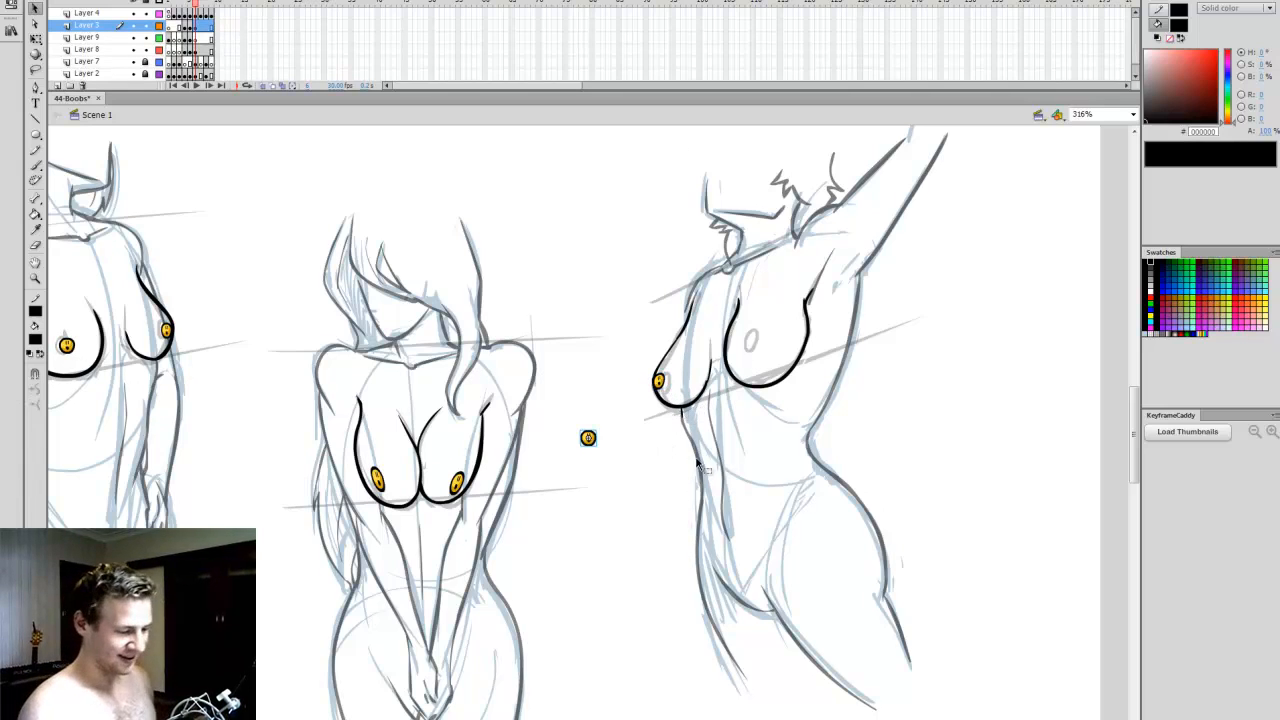
left_click_drag(591, 440, 752, 344)
key("q")
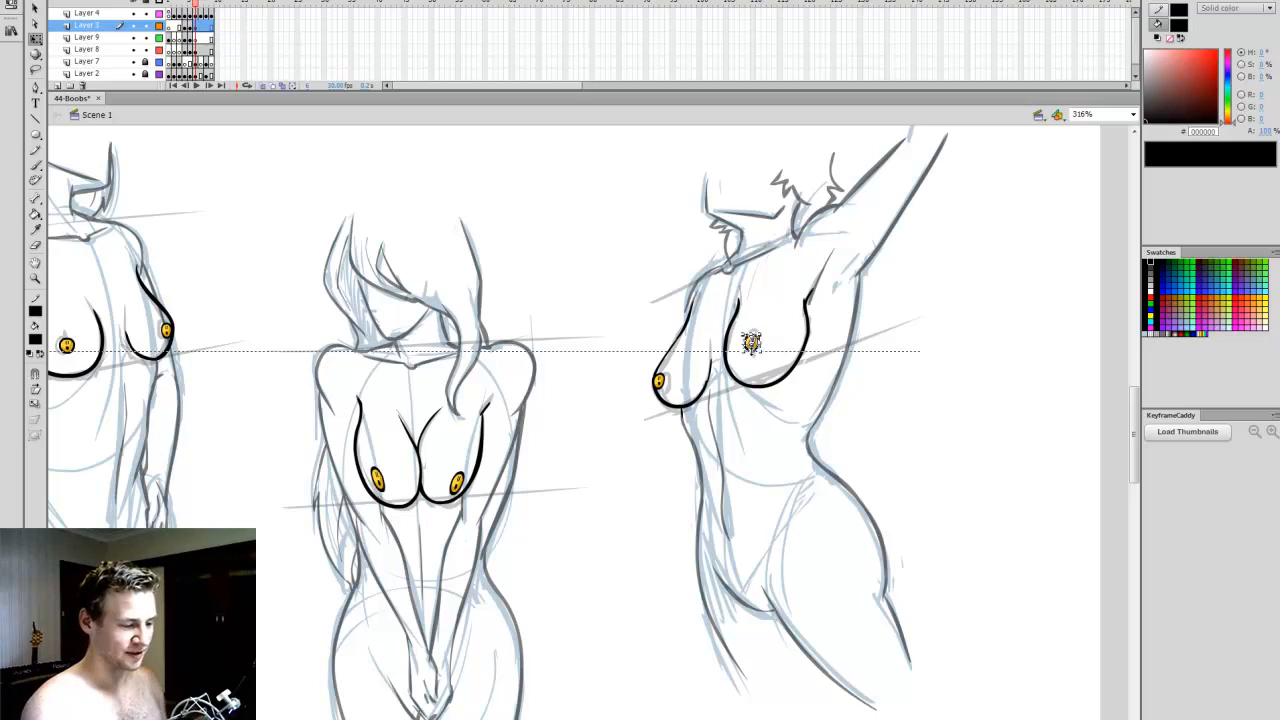
left_click_drag(755, 340, 755, 337)
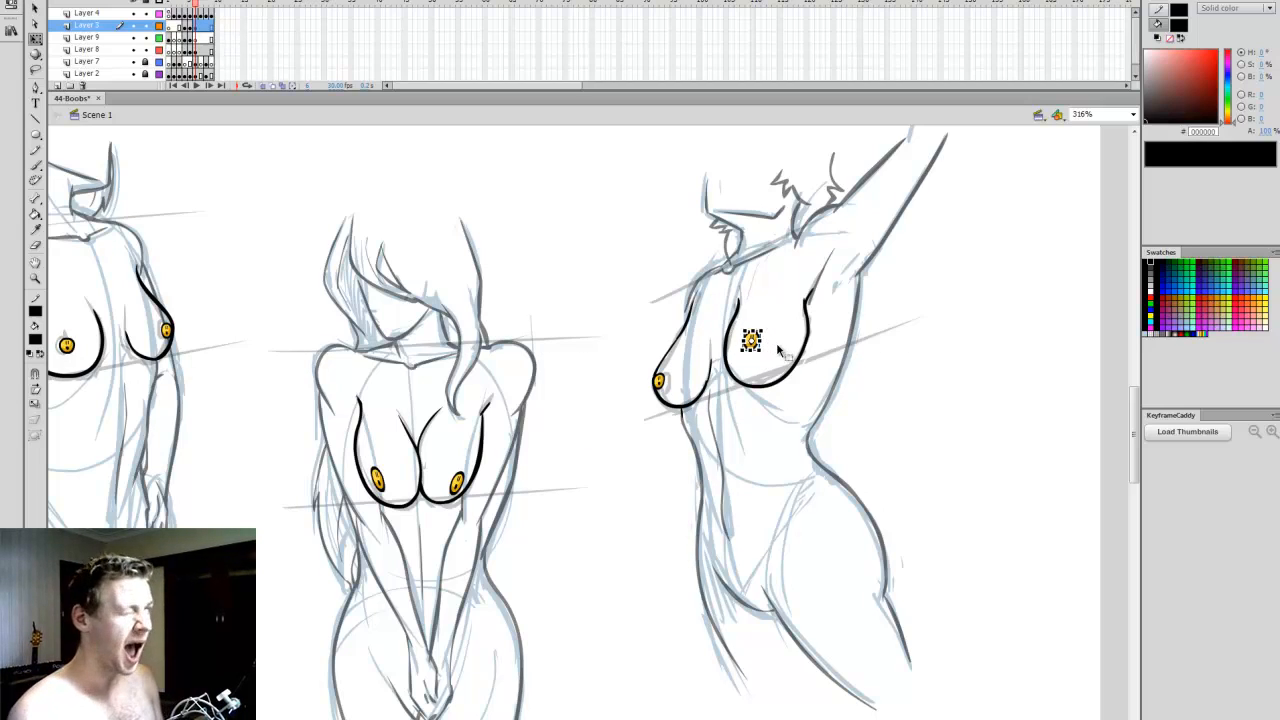
left_click(793, 345)
left_click(805, 345)
left_click(882, 308)
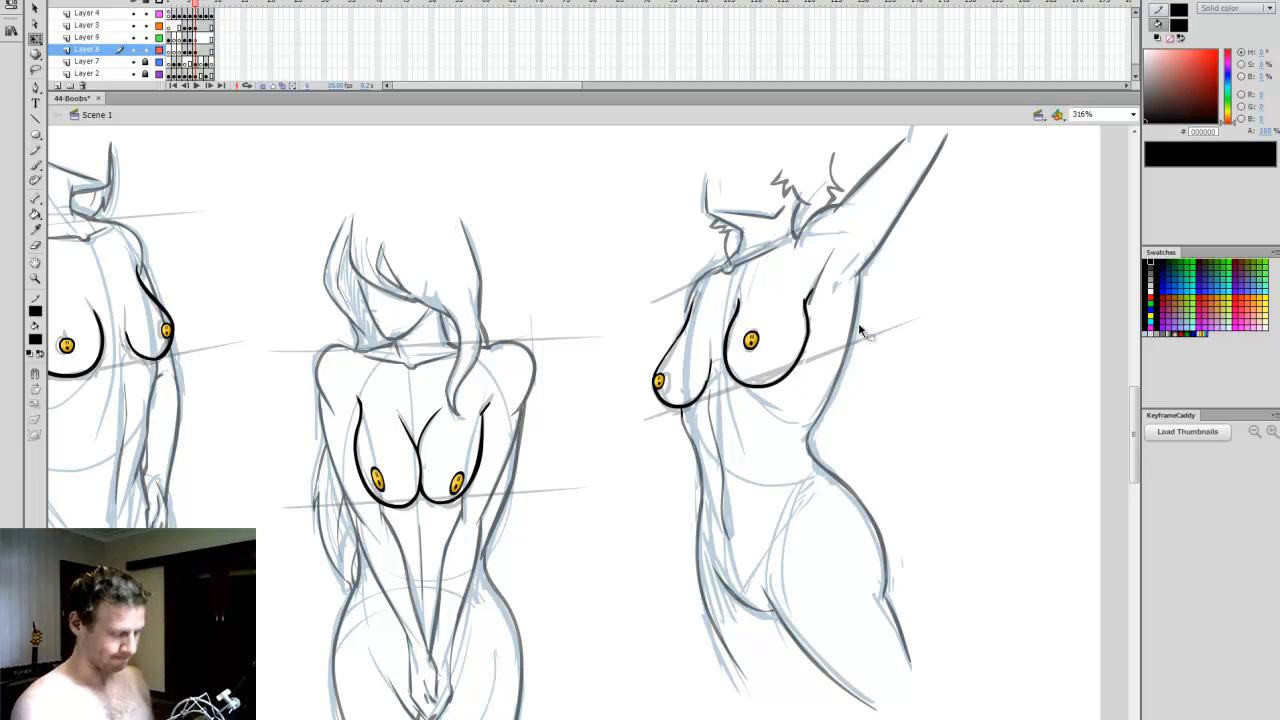
scroll(589, 422, "left", 5)
key("period")
key("comma")
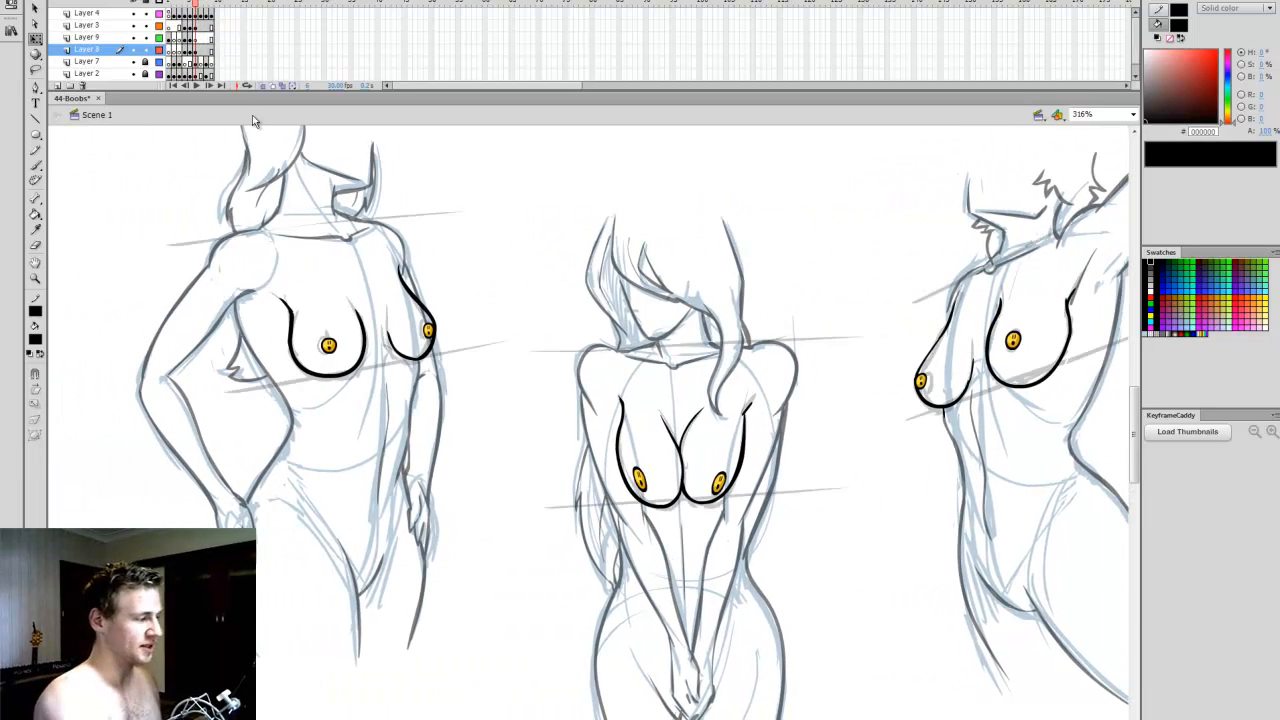
- Clear the leftover artwork from the following frames on Layer 8 and Layer 3, go to the With Support frame on Layer 8, and save the file
left_click(210, 52)
key("Delete")
left_click(202, 26)
key("Delete")
left_click(202, 50)
key("ctrl+s")
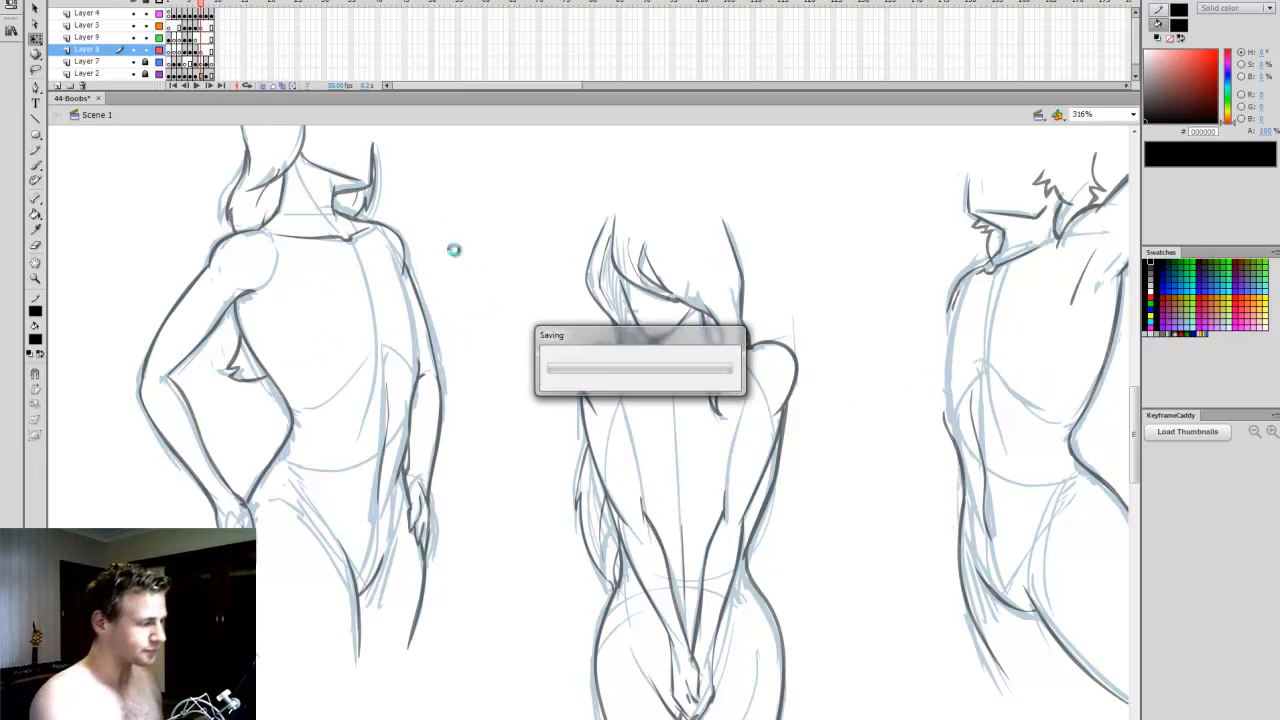
- Limit the onion skin to the previous frame so the unsupported breasts show as a faint reference on the posed figures
key("b")
left_click_drag(484, 577, 517, 577)
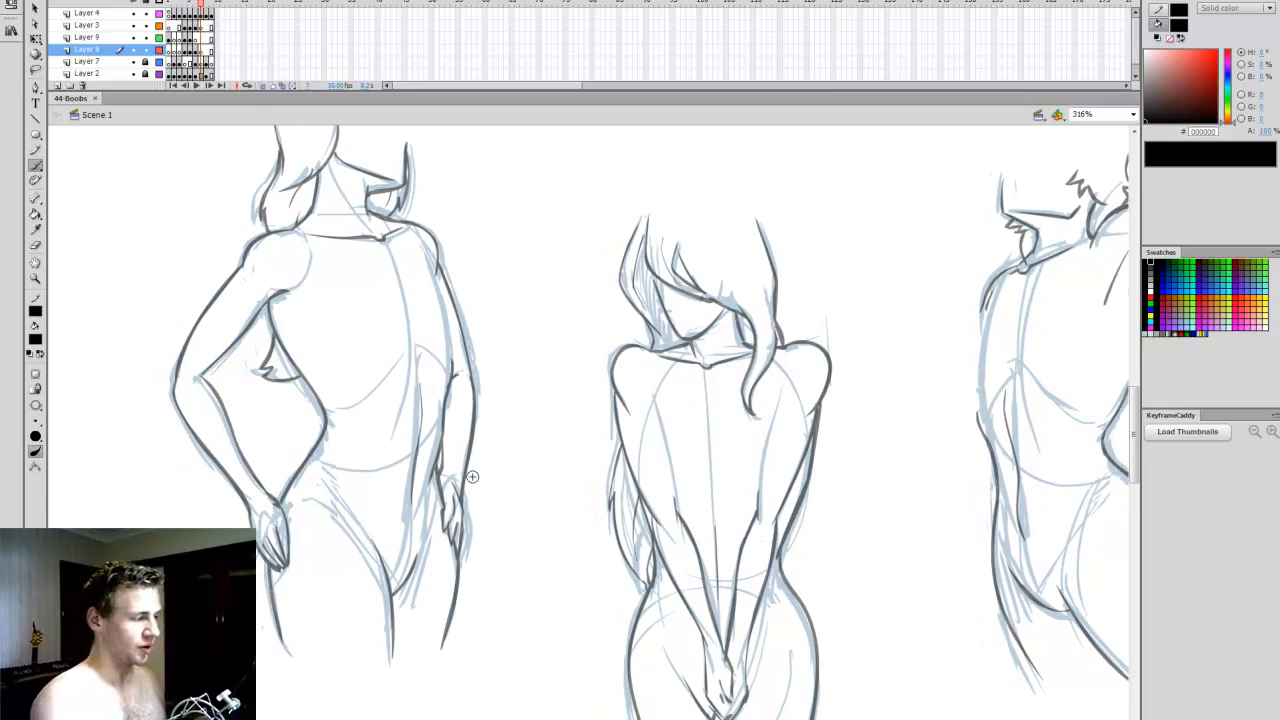
left_click(192, 4)
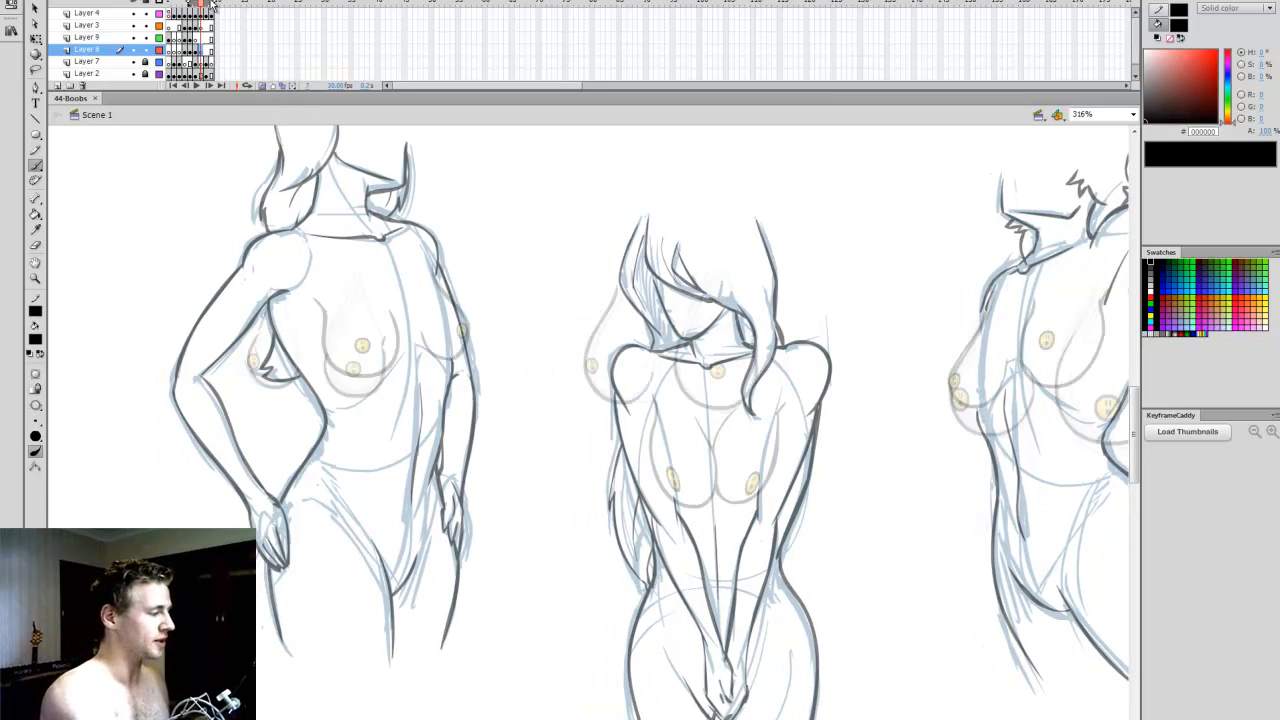
left_click(200, 5)
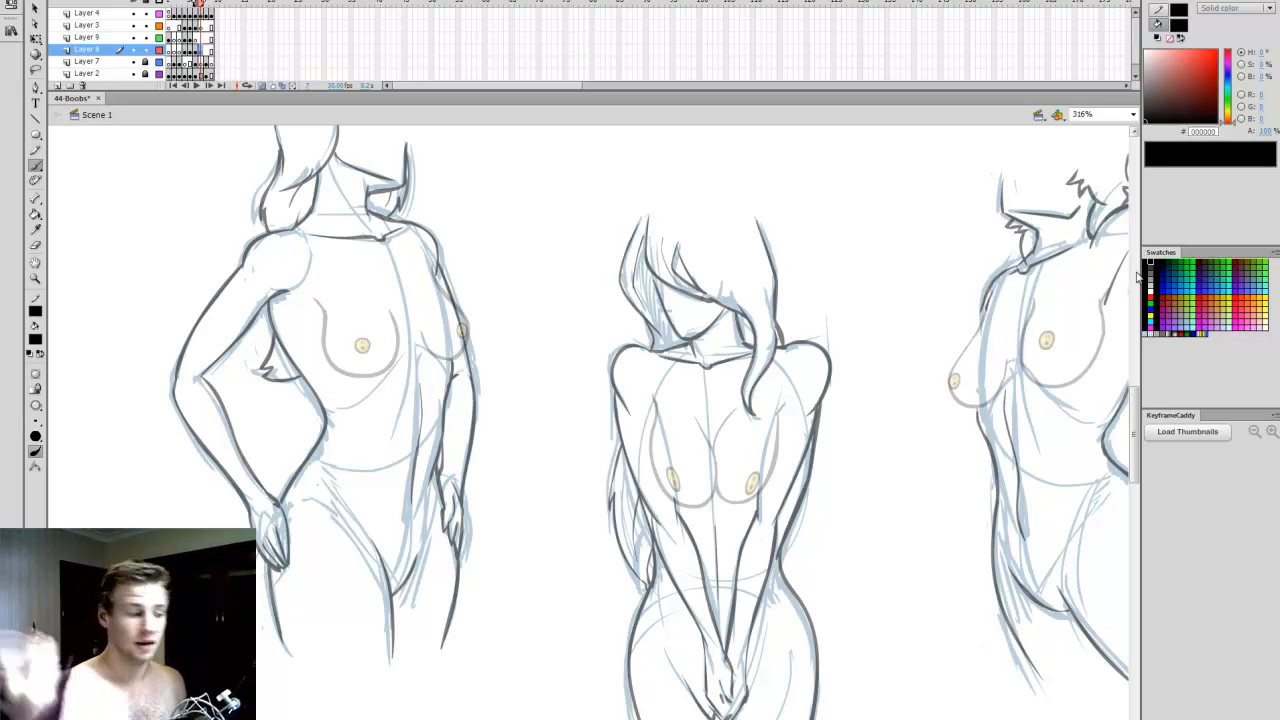
left_click_drag(485, 713, 536, 713)
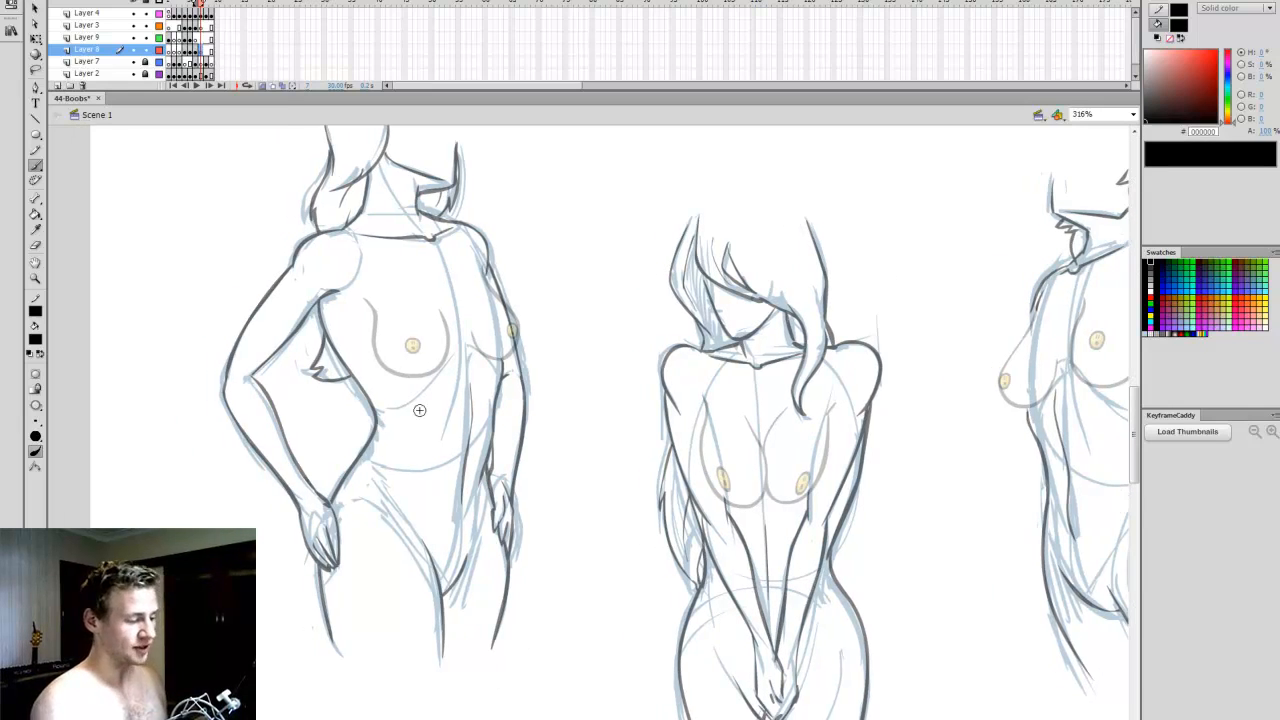
scroll(1120, 387, "up", 2)
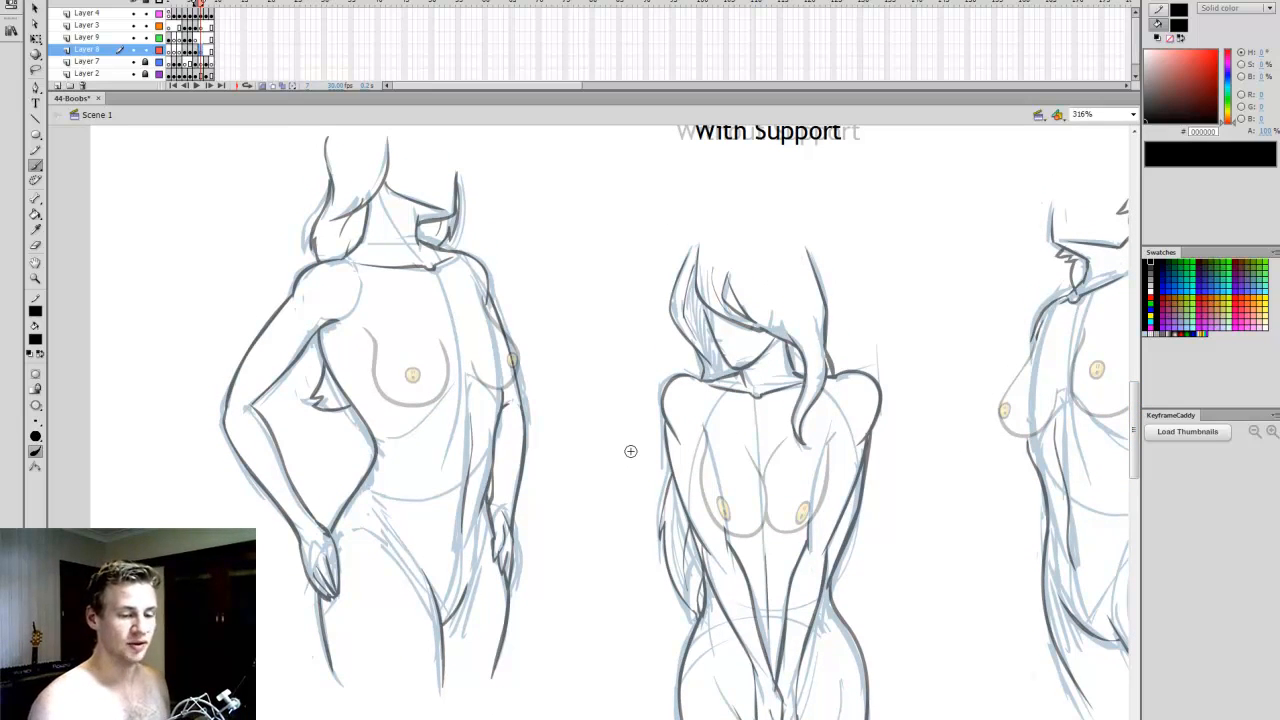
- Draw the hand-on-hip figure's near and far breast contours rounder and slightly higher than the onion-skinned ones, using dark grey 666666
left_click(1168, 296)
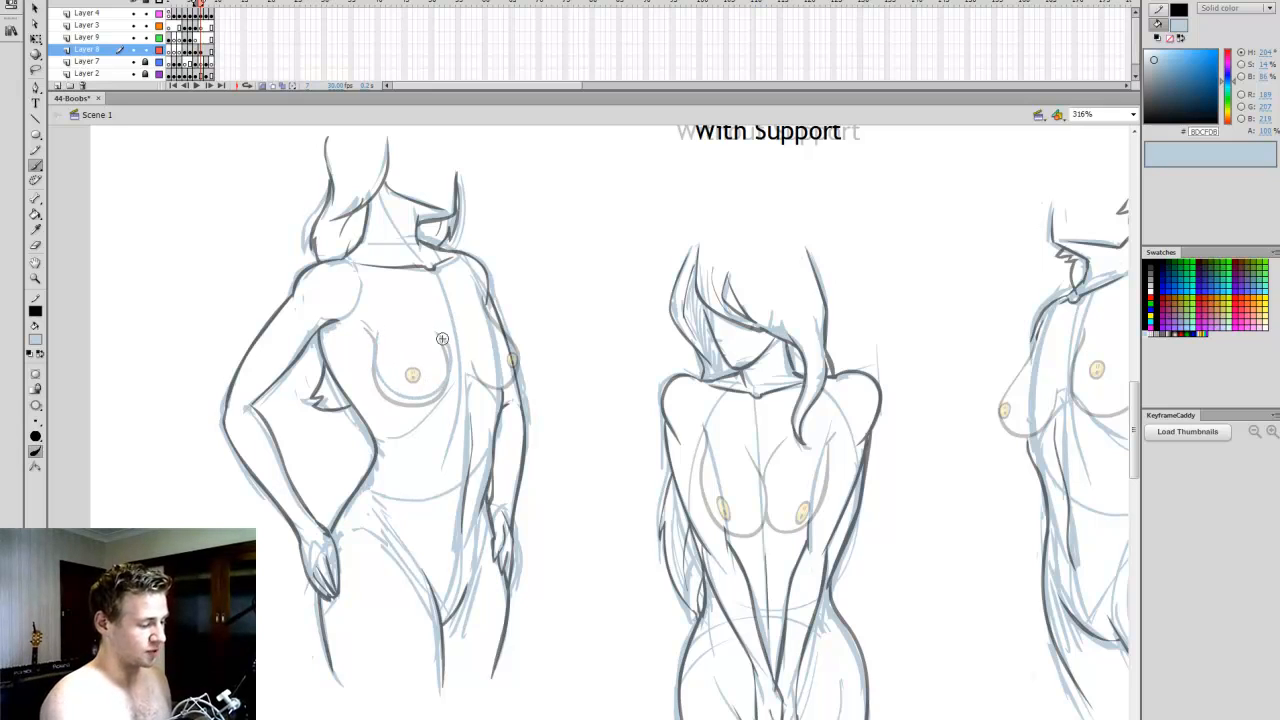
left_click(210, 50)
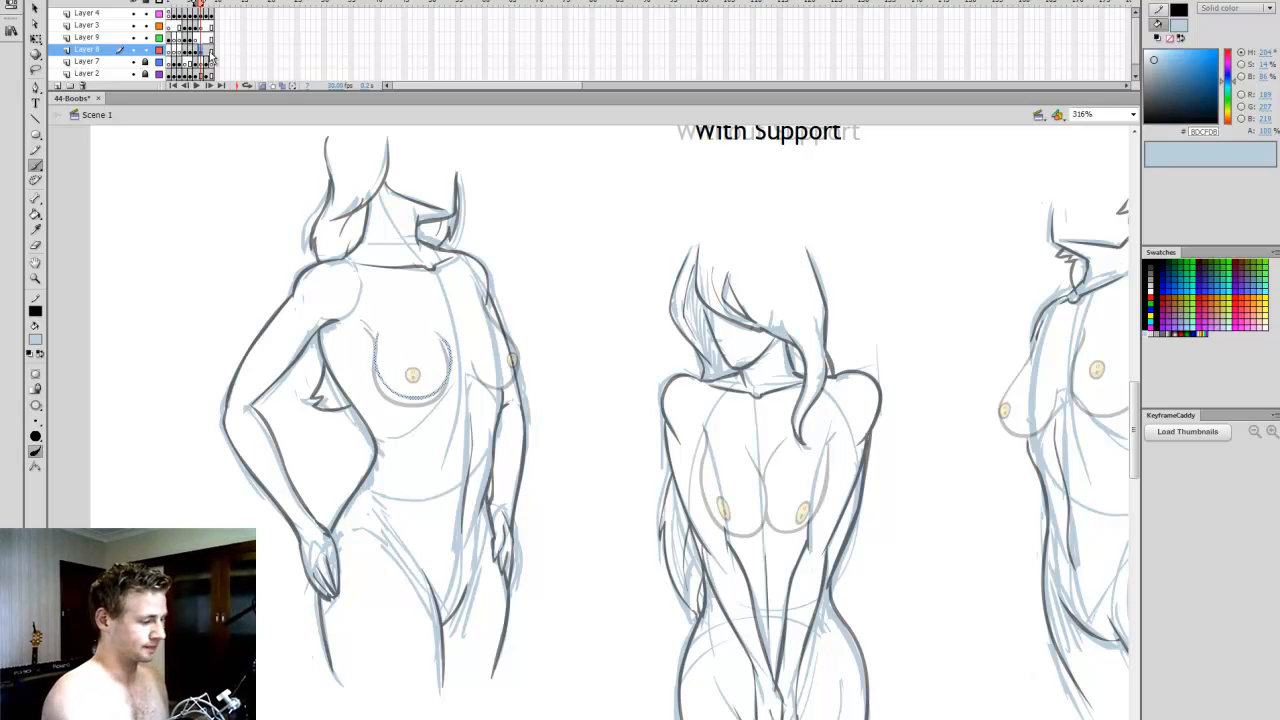
left_click(1150, 272)
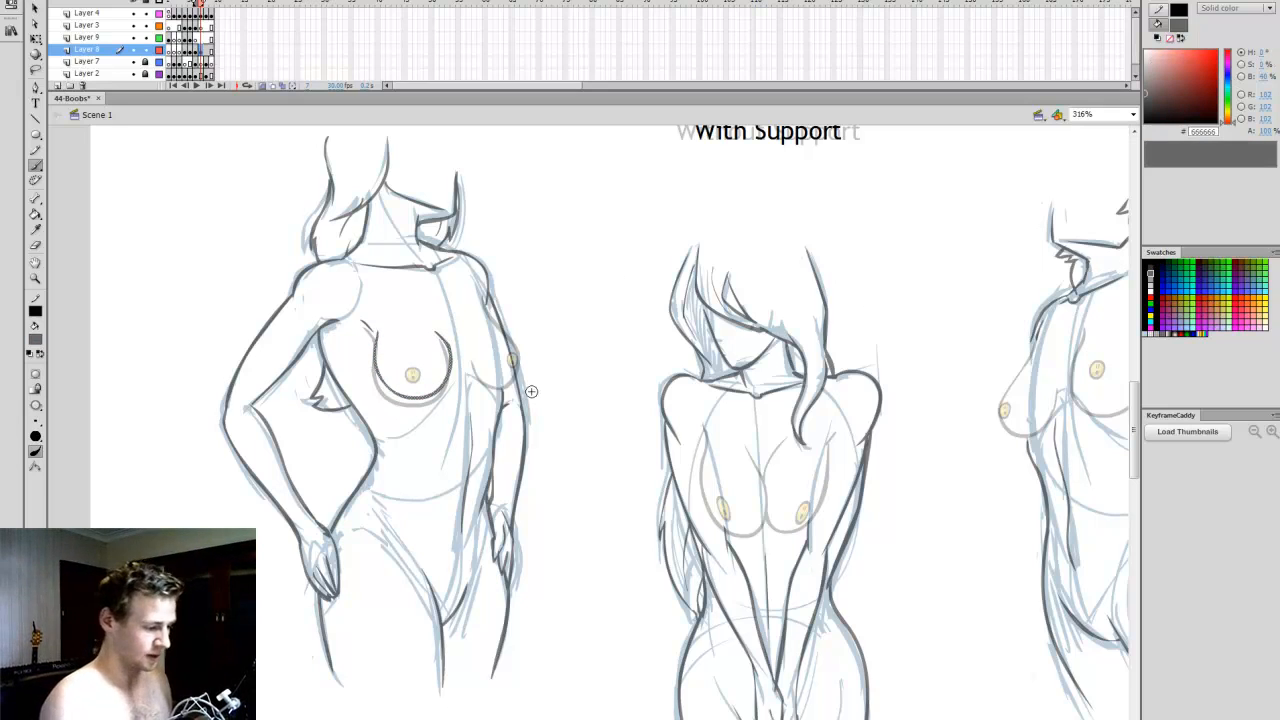
left_click_drag(512, 332, 490, 318)
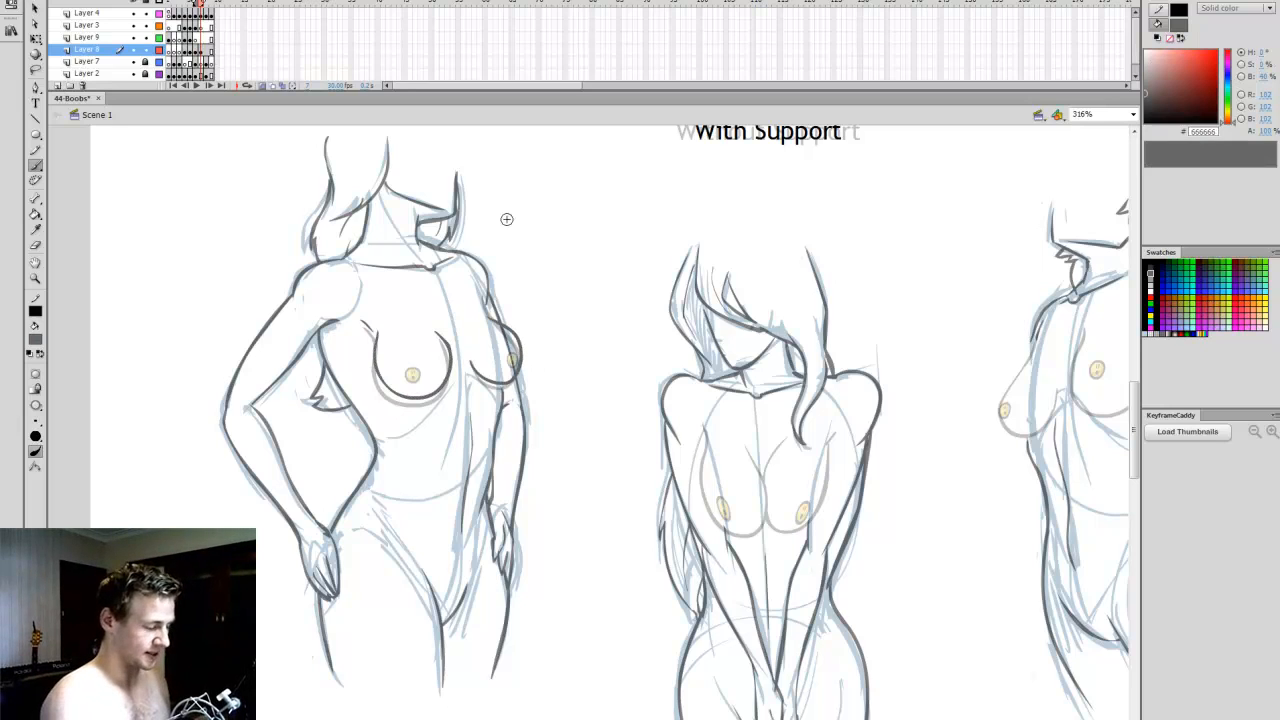
- Adjust the inner contour of the hand-on-hip figure's near breast and recolour both contours black
key("q")
left_click(451, 348)
left_click_drag(453, 364, 415, 327)
left_click(580, 320)
key("b")
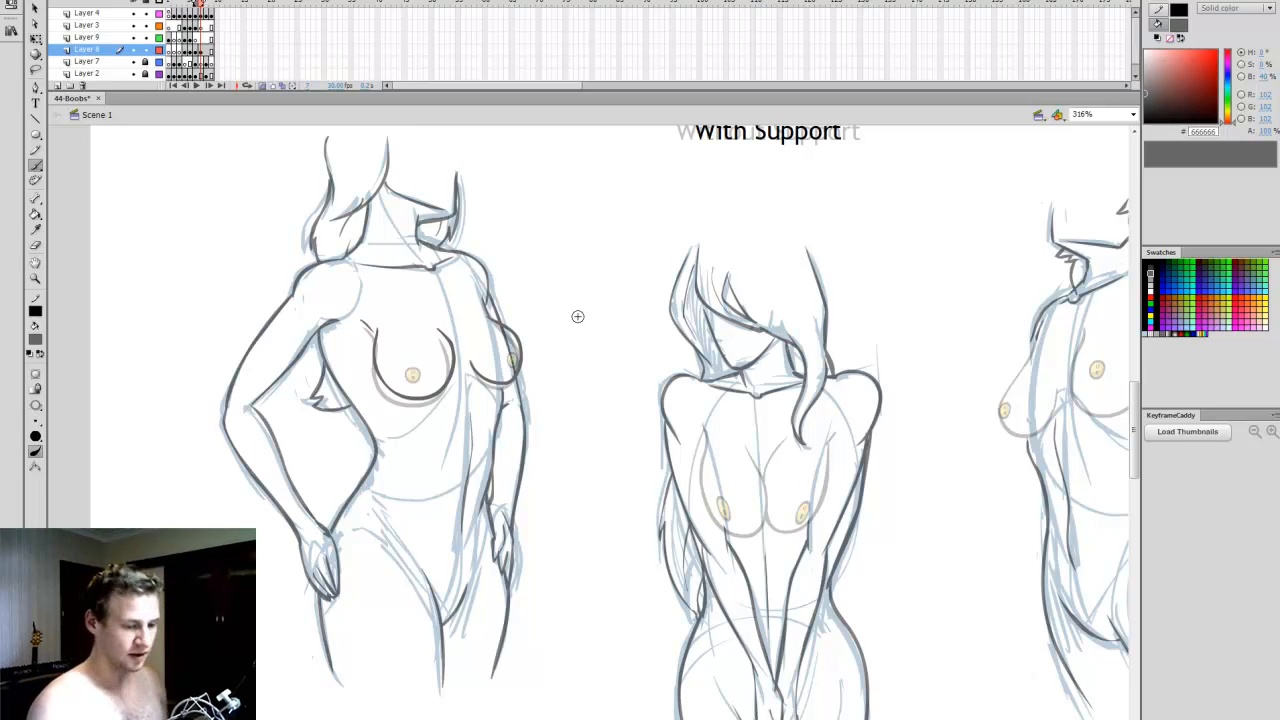
left_click(202, 50)
left_click(1157, 262)
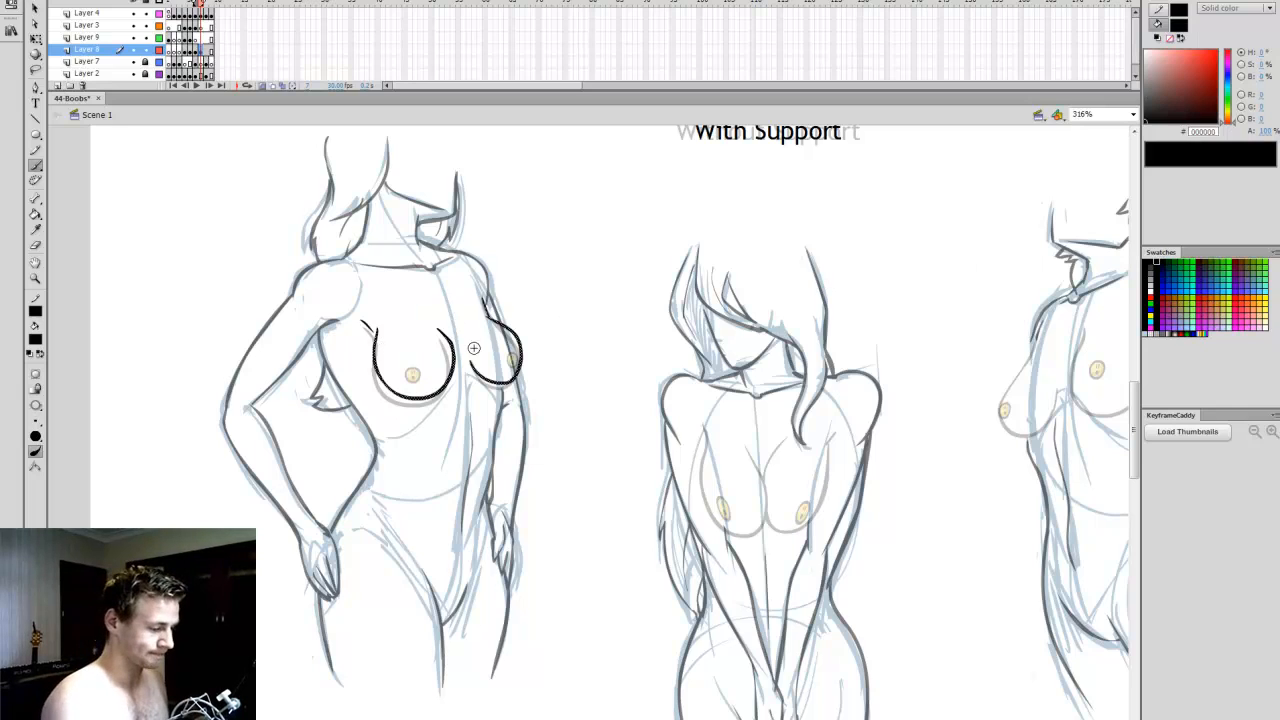
- Ink the bra's double shoulder straps, cup necklines, centre bridge and side band in black on the hand-on-hip figure
left_click_drag(348, 256, 380, 298)
left_click_drag(346, 250, 384, 302)
left_click_drag(434, 248, 470, 296)
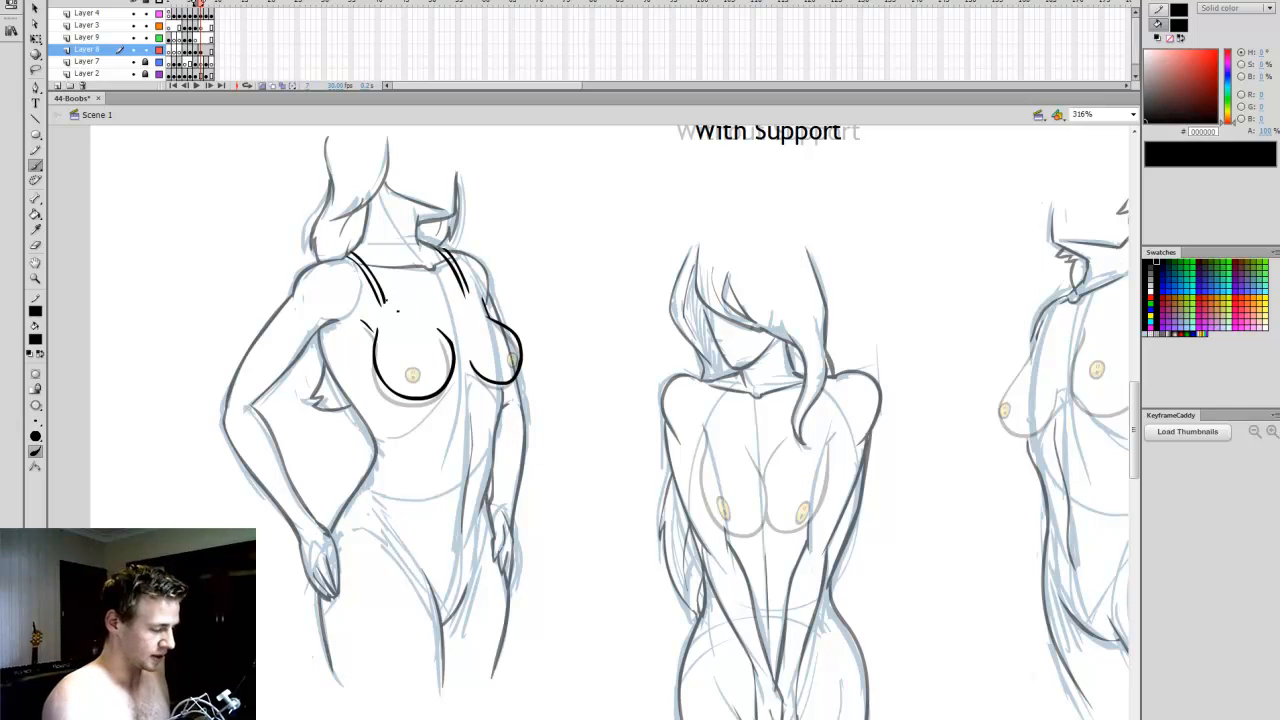
mouse_move(437, 343)
left_mouse_down()
mouse_move(452, 355)
mouse_move(469, 288)
left_mouse_up()
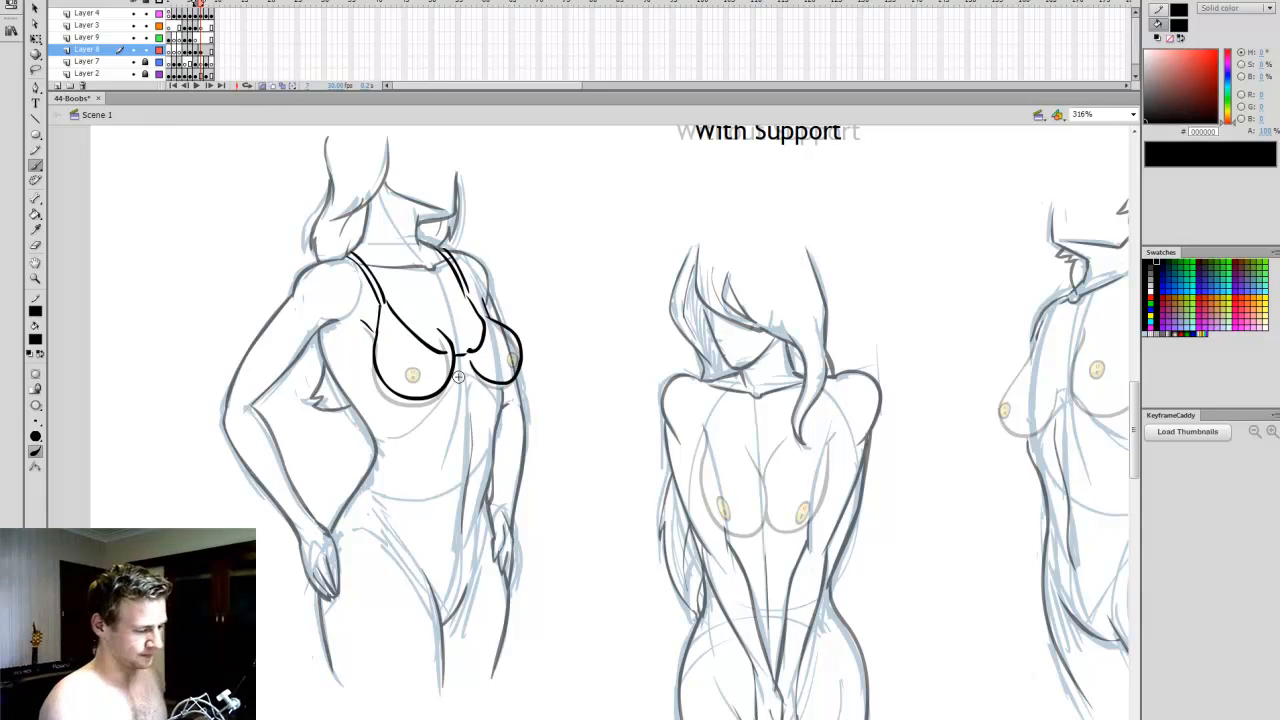
mouse_move(370, 358)
left_mouse_down()
mouse_move(348, 394)
mouse_move(382, 378)
left_mouse_up()
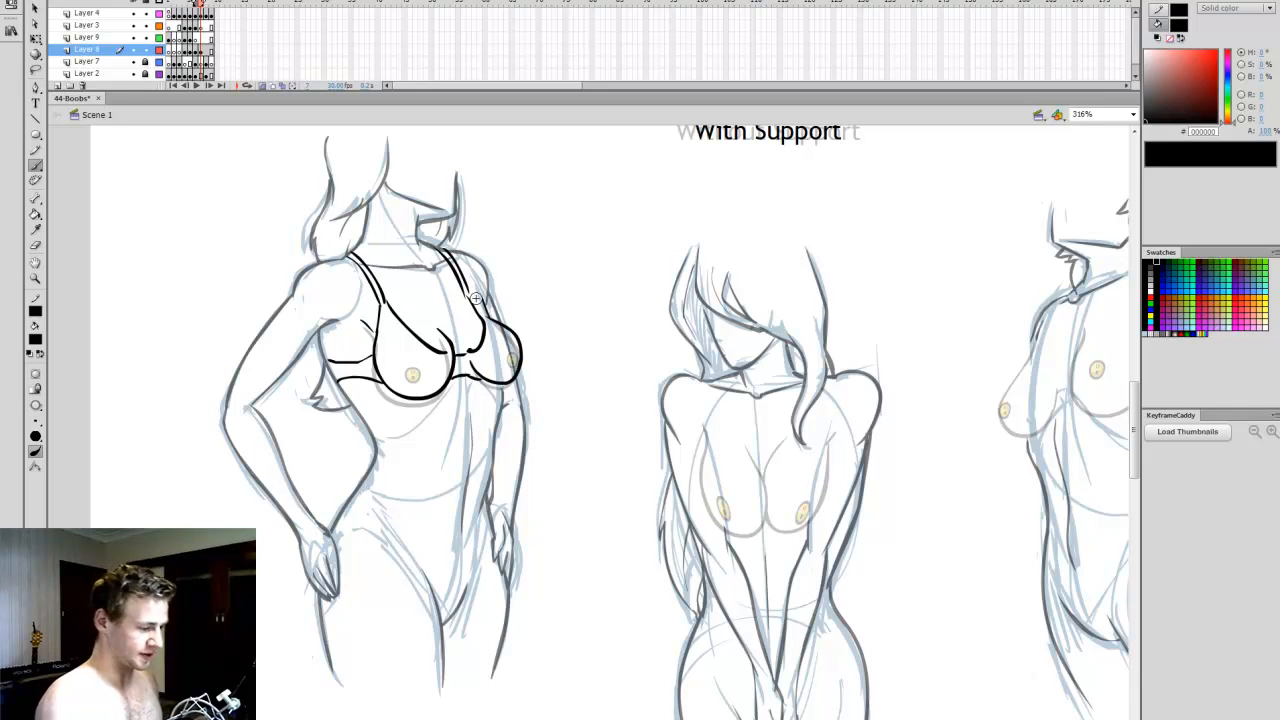
- Review the hand-on-hip figure's bra without the onion skin and restore the onion skin
scroll(499, 613, "right", 2)
scroll(507, 693, "right", 1)
left_click(260, 88)
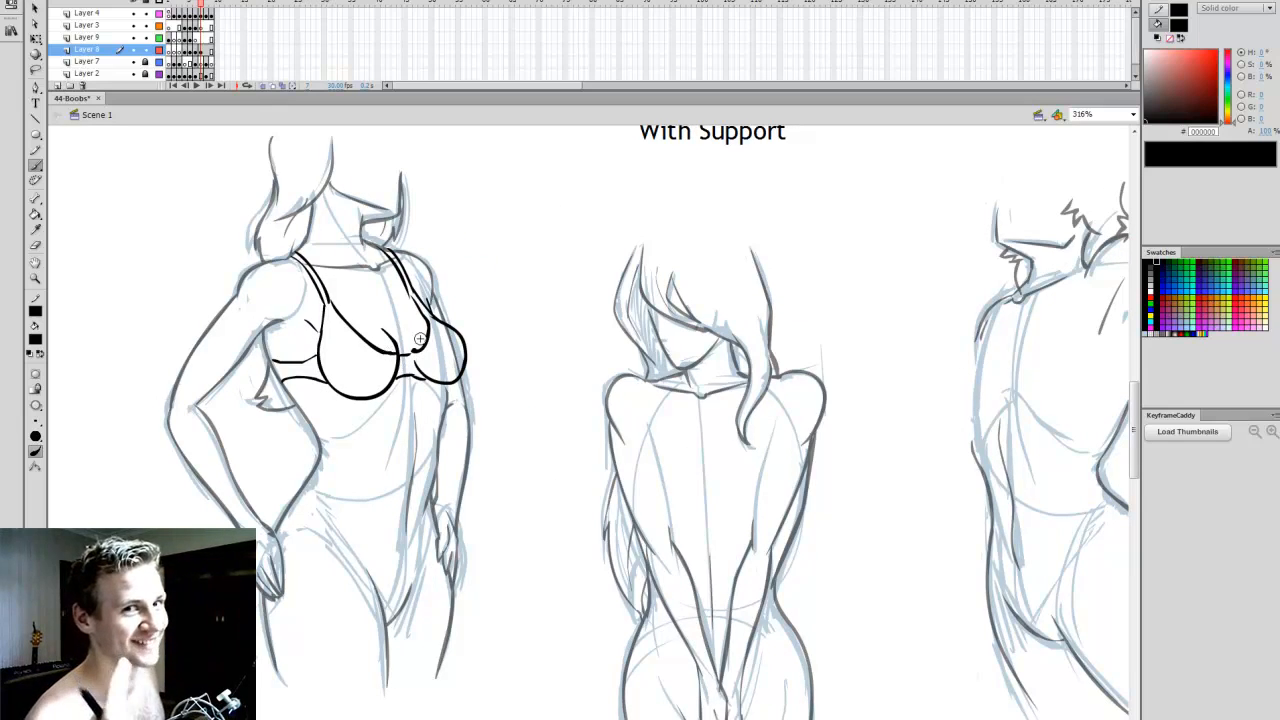
left_click_drag(502, 718, 518, 718)
left_click(283, 87)
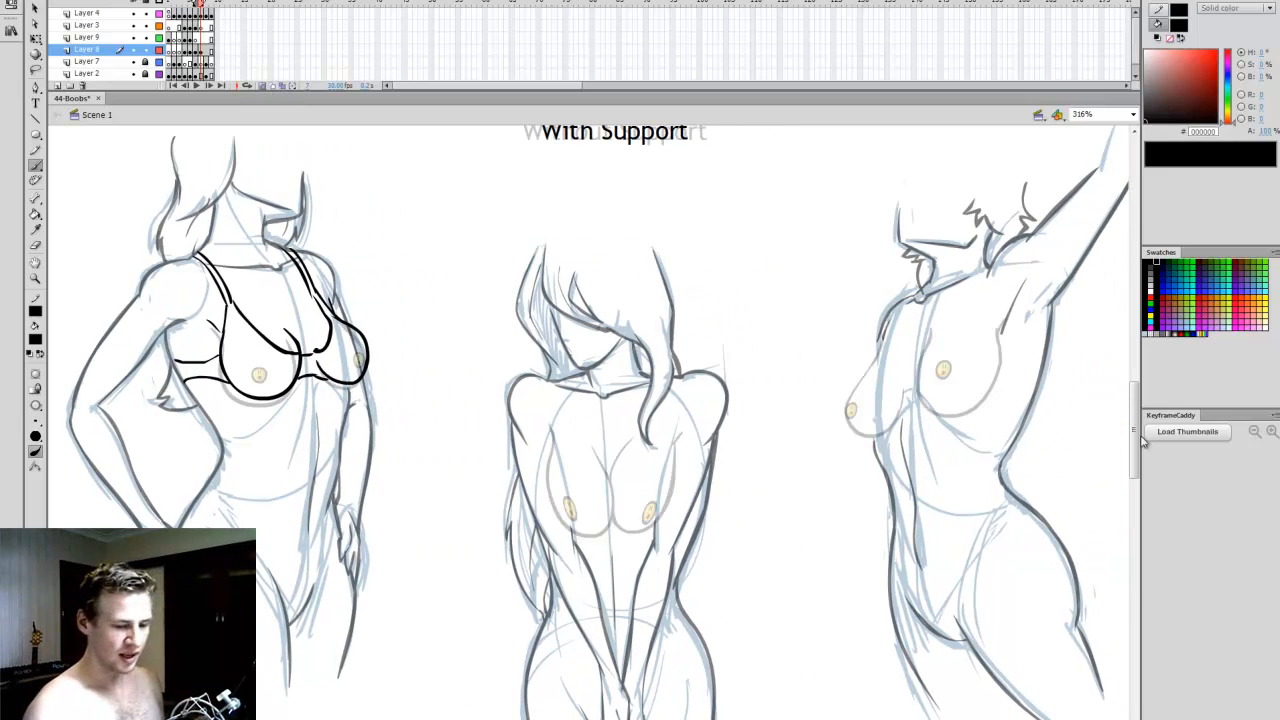
- Ink raised breast contours with bra straps, cup necklines and side edges on the hands-together figure, redoing the strap lines
scroll(1138, 435, "down", 2)
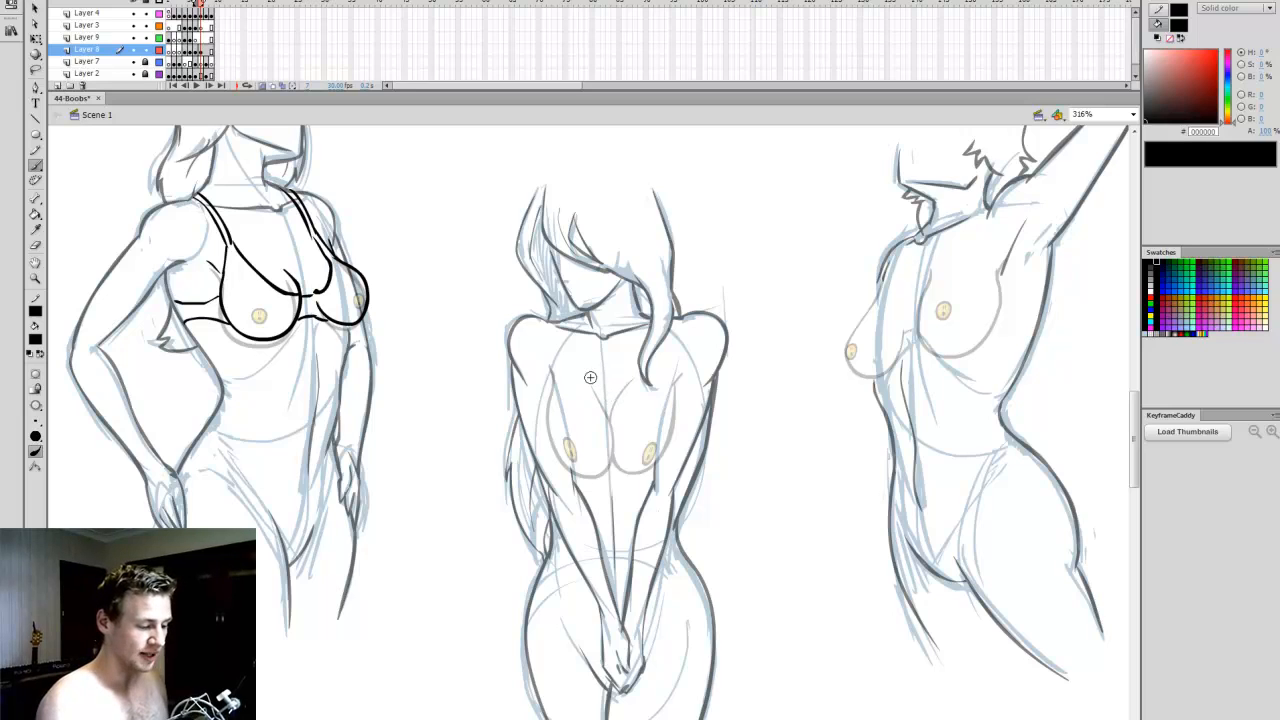
mouse_move(603, 397)
left_mouse_down()
mouse_move(610, 428)
mouse_move(578, 380)
mouse_move(613, 412)
mouse_move(682, 418)
mouse_move(679, 398)
left_mouse_up()
key("ctrl+z")
mouse_move(571, 320)
left_mouse_down()
mouse_move(580, 377)
mouse_move(567, 384)
left_mouse_up()
key("ctrl+z")
key("ctrl+z")
mouse_move(574, 319)
left_mouse_down()
mouse_move(577, 385)
mouse_move(566, 373)
left_mouse_up()
left_click_drag(659, 346, 651, 384)
mouse_move(593, 415)
left_mouse_down()
mouse_move(654, 361)
mouse_move(670, 367)
mouse_move(670, 412)
left_mouse_up()
left_click_drag(565, 375, 553, 402)
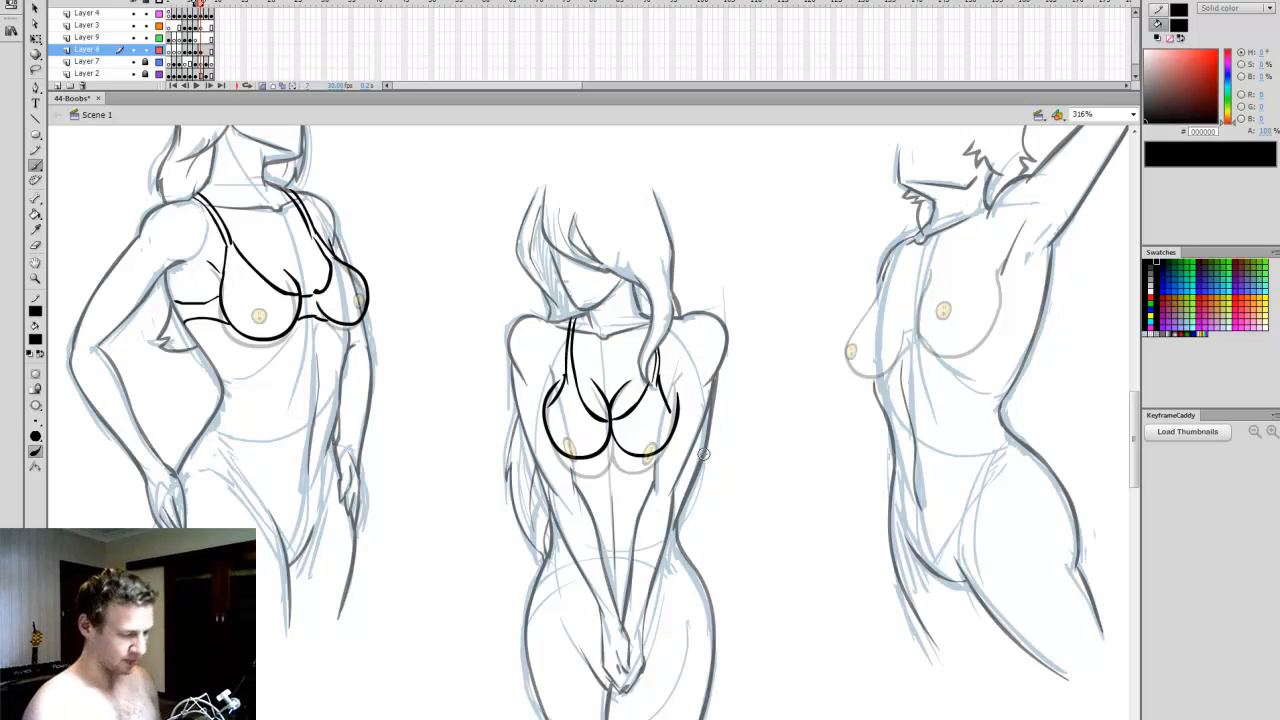
- Turn off the onion skin and flip between the unsupported and supported frames to compare the breast shapes
left_click(264, 86)
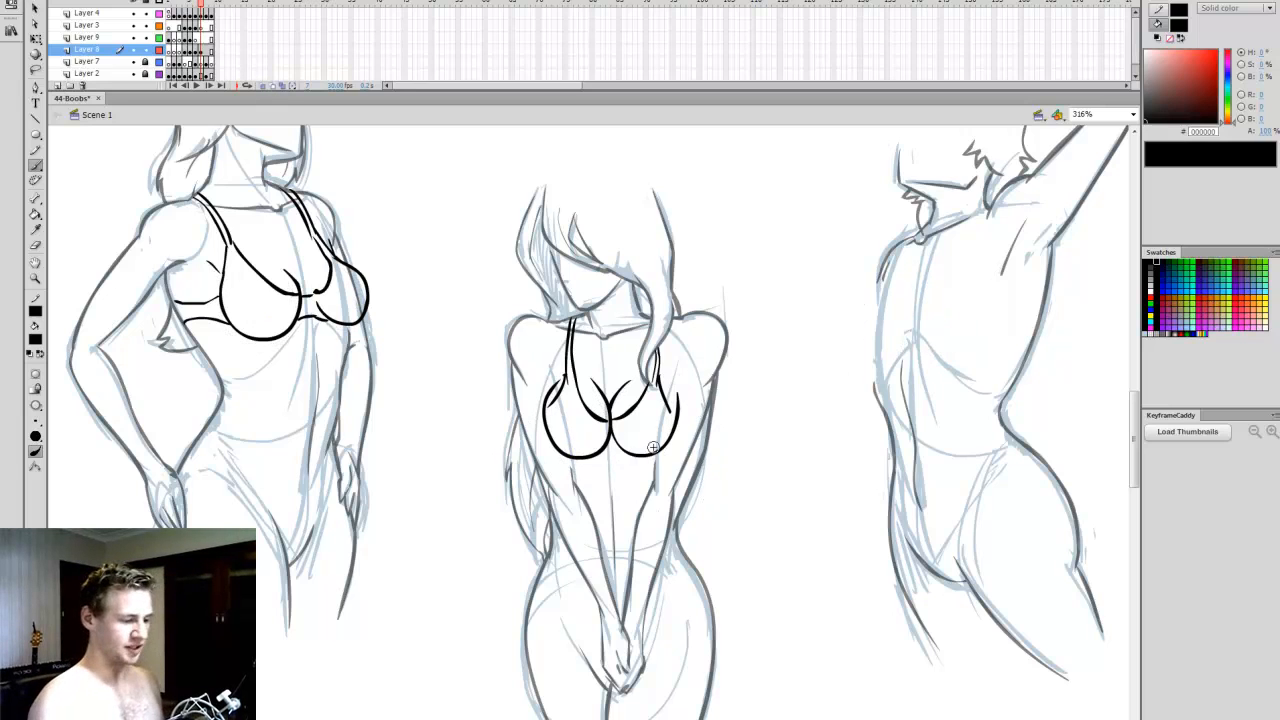
key("comma")
key("period")
key("comma")
key("period")
key("comma")
key("period")
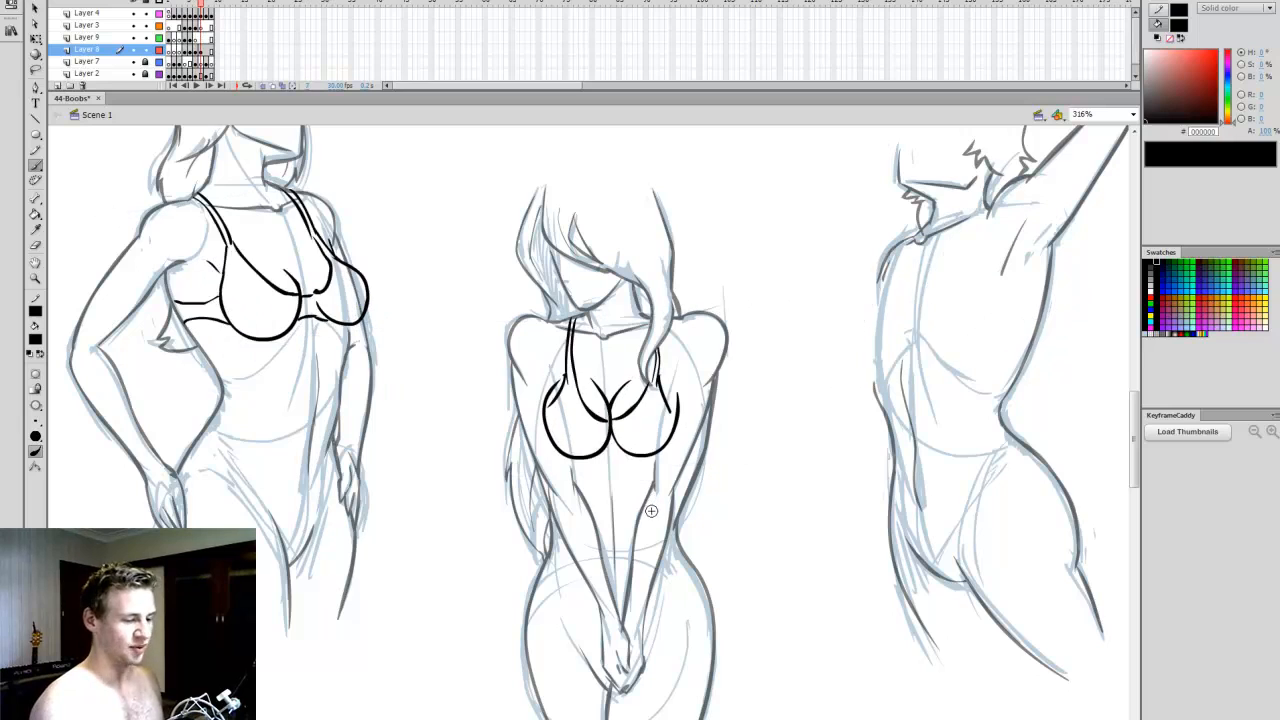
key("comma")
key("period")
key("comma")
key("period")
key("comma")
key("period")
key("comma")
key("period")
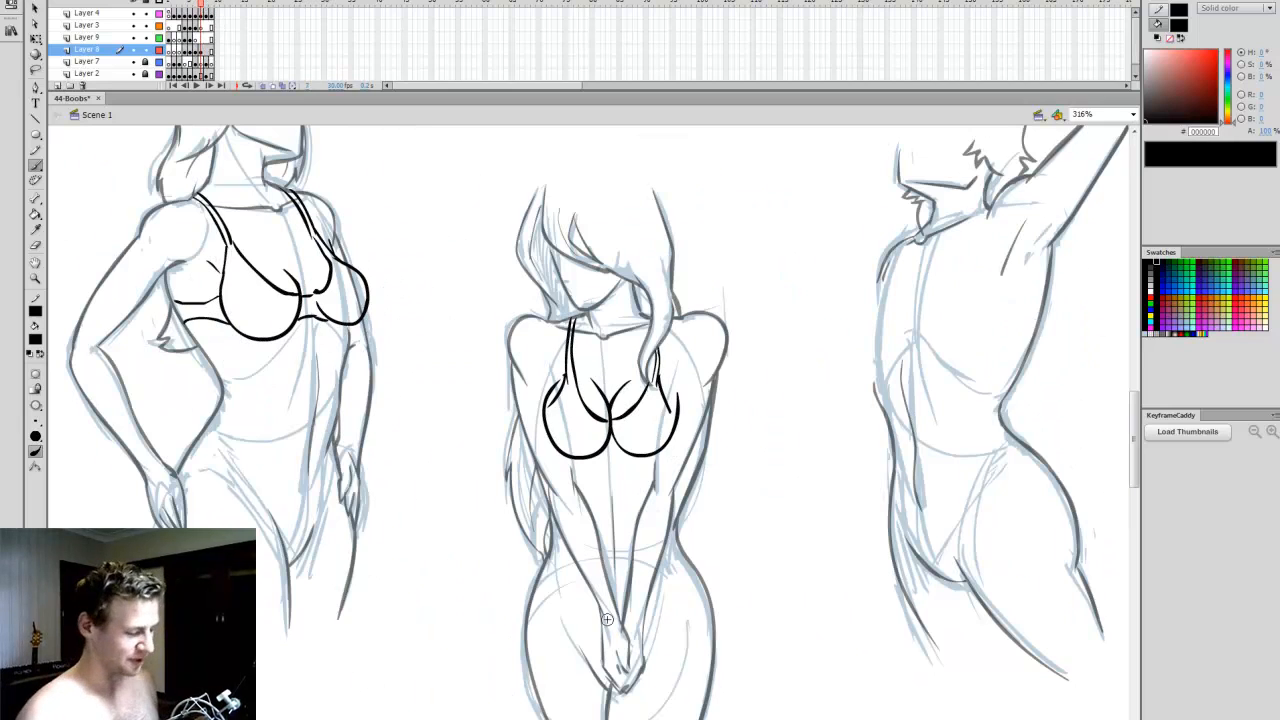
- Turn the onion skin back on and ink the arm-raised figure's supported far and near breast contours, redoing the far one's first strokes
left_click_drag(672, 629, 569, 629)
left_click(263, 86)
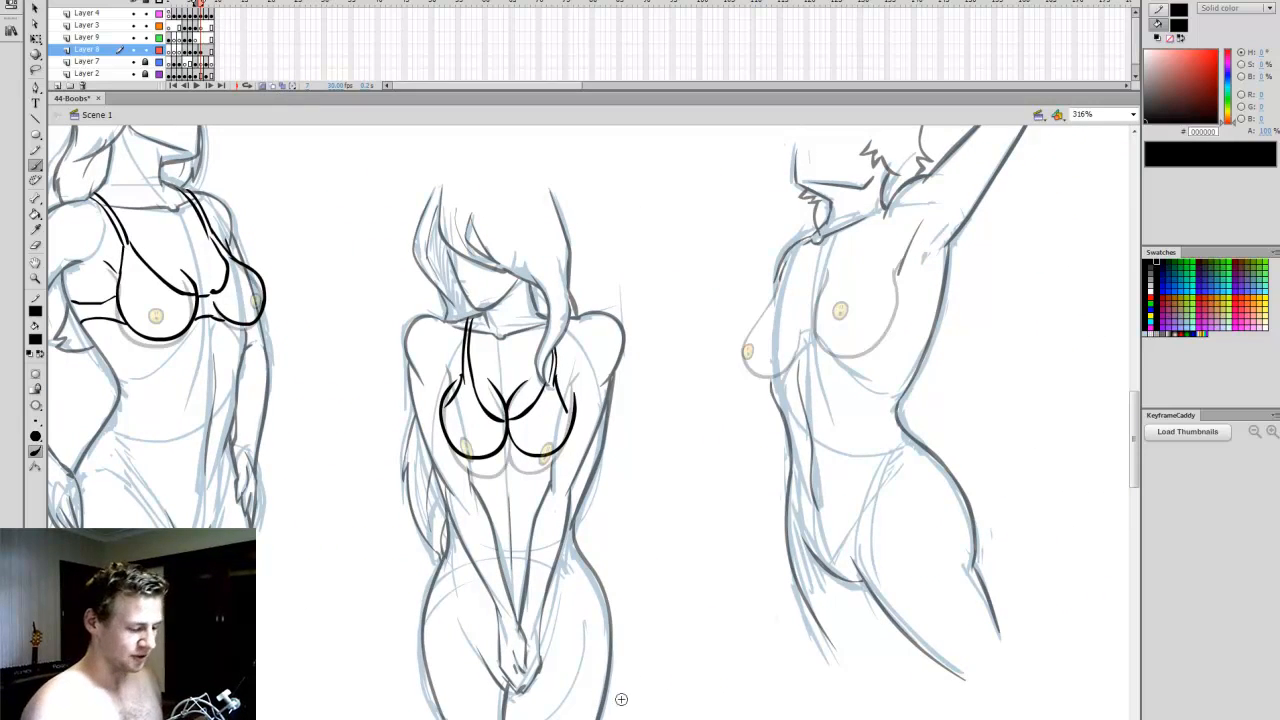
left_click_drag(620, 718, 634, 718)
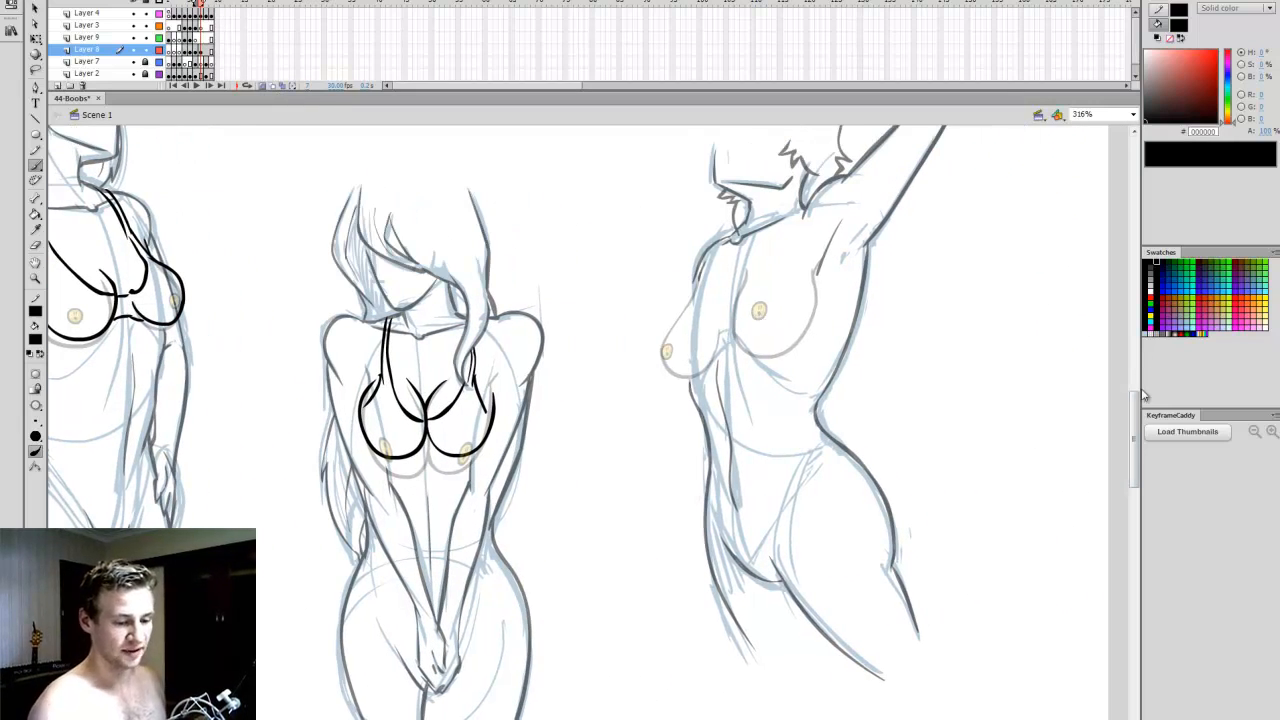
left_click_drag(1134, 440, 1134, 434)
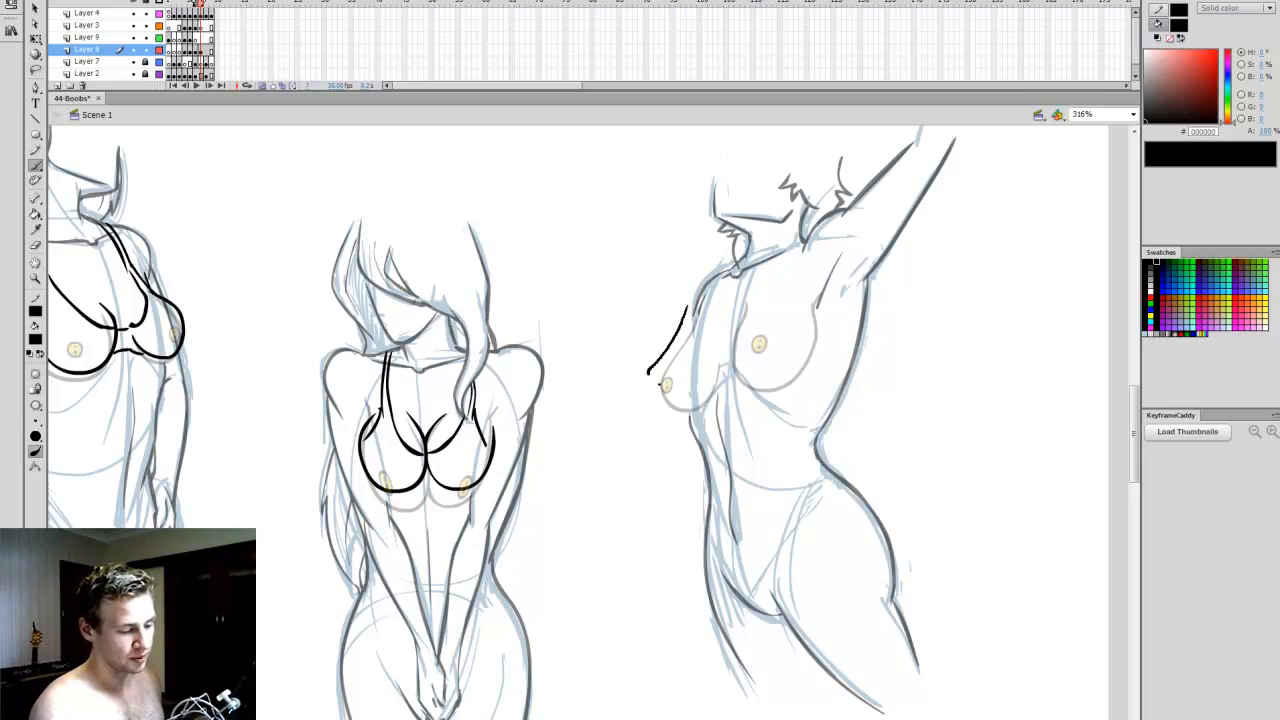
left_click_drag(677, 410, 700, 402)
key("ctrl+z")
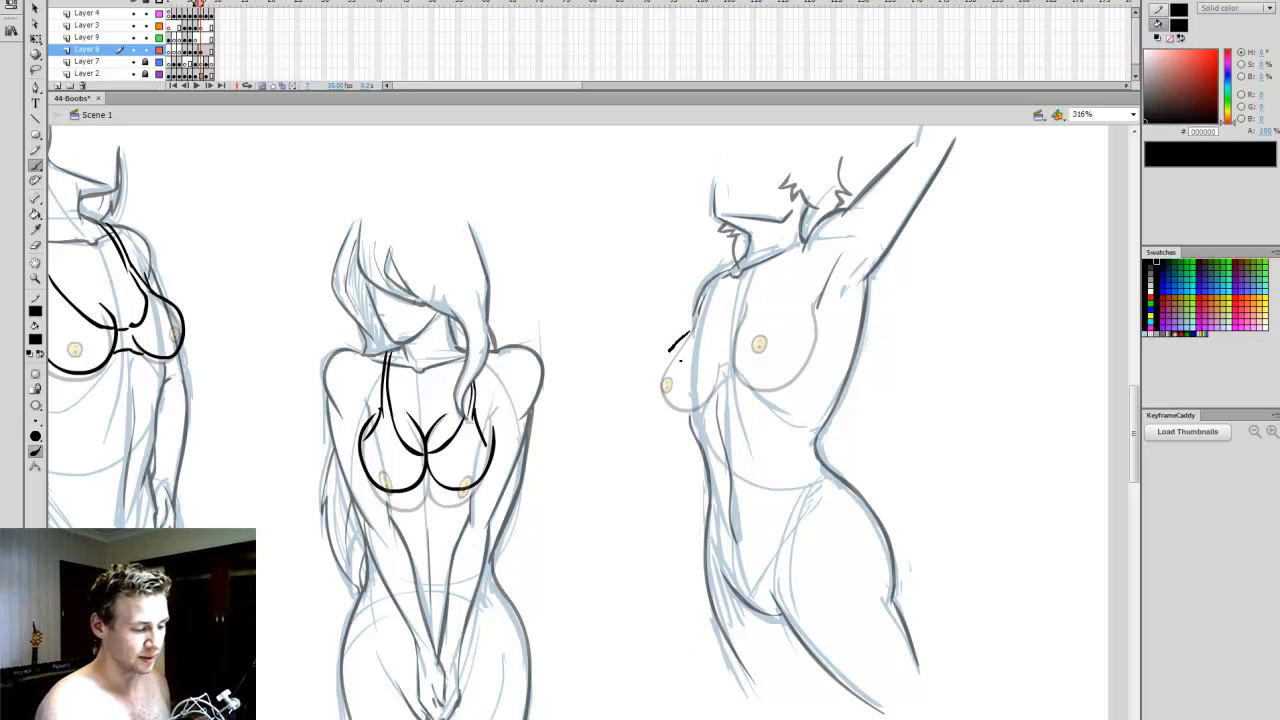
left_click_drag(698, 403, 722, 367)
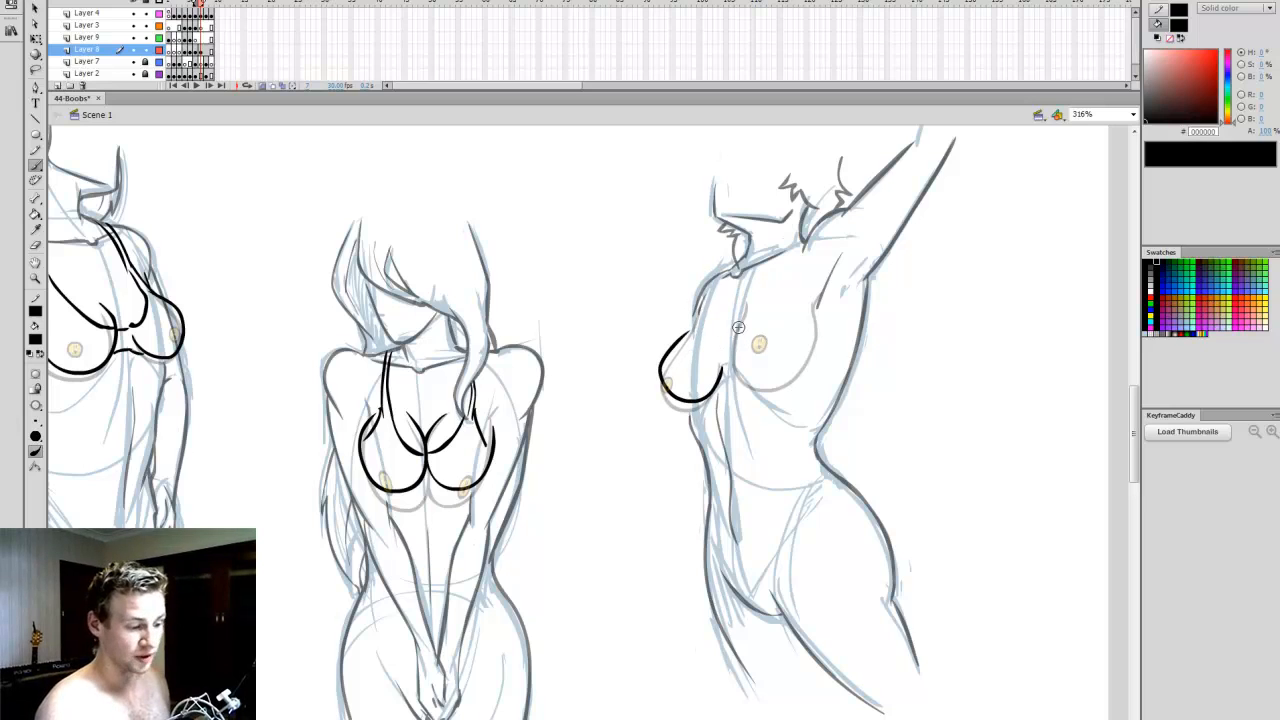
left_click_drag(817, 323, 811, 304)
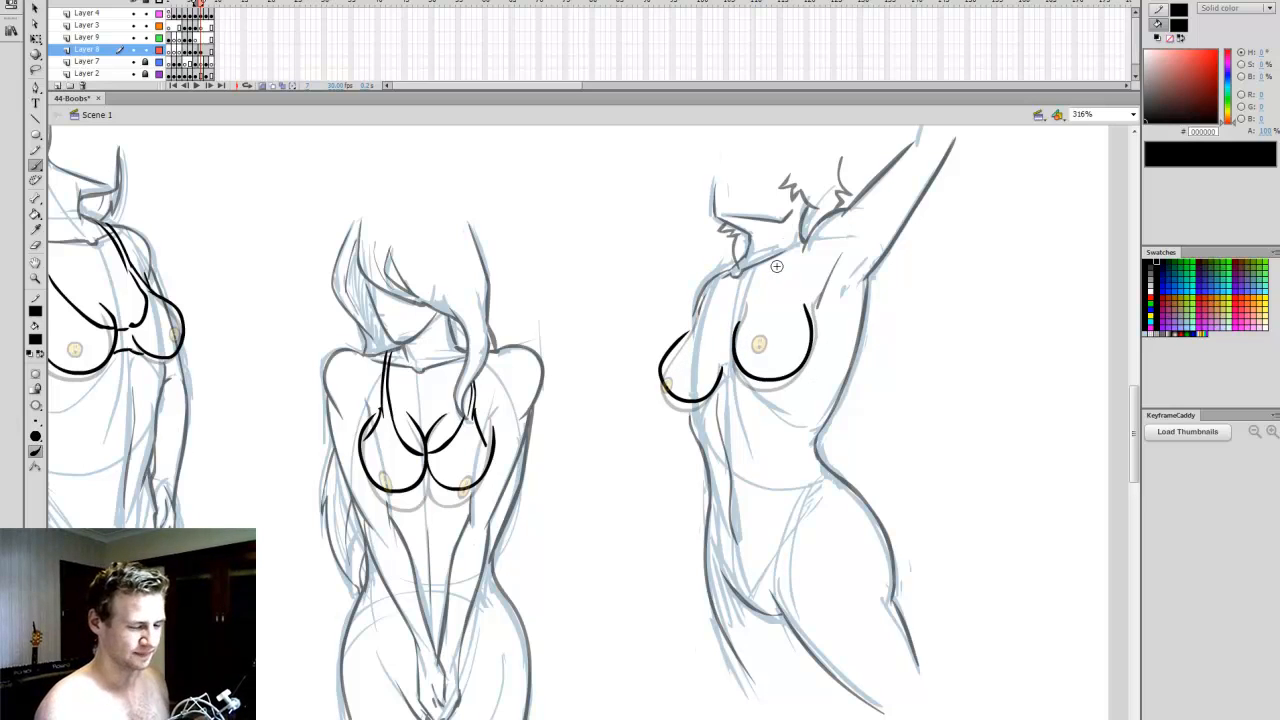
- Ink the bra's shoulder straps and the cup necklines on the arm-raised figure, cleaning up where the lines meet the breasts
key("q")
left_click(686, 340)
left_click(785, 318)
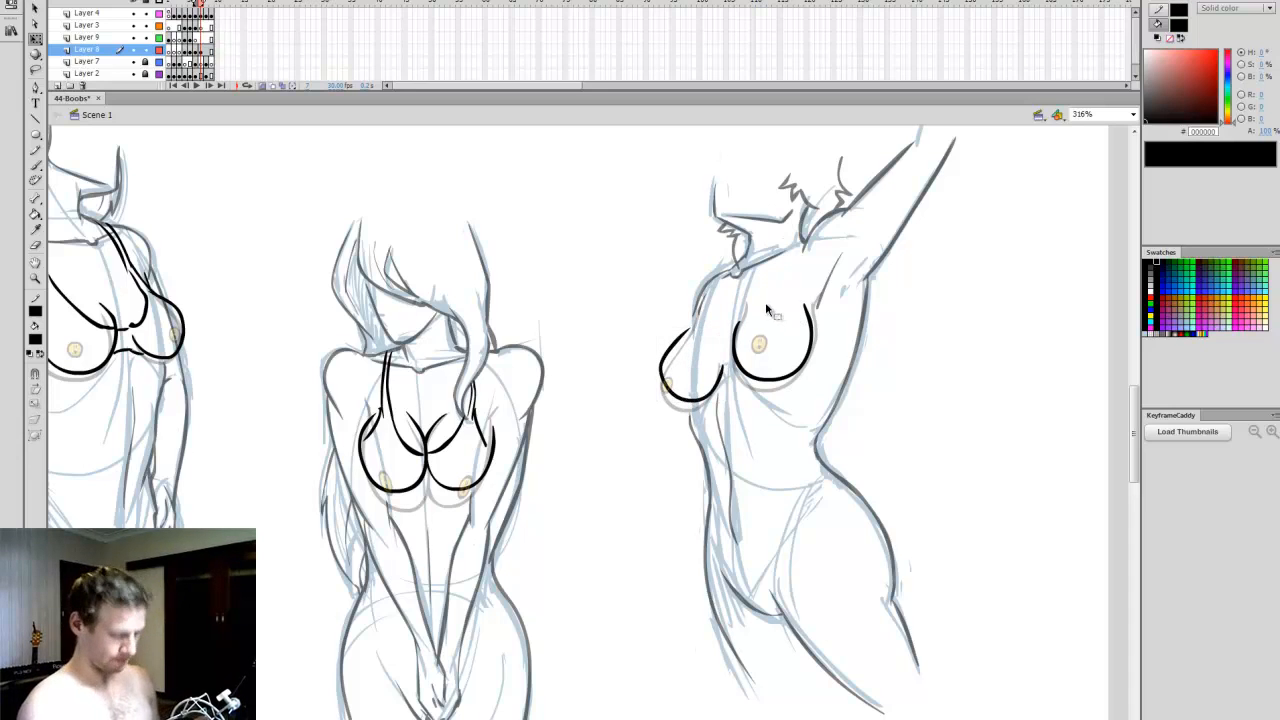
key("b")
left_click_drag(800, 241, 770, 305)
mouse_move(803, 243)
left_mouse_down()
mouse_move(782, 311)
mouse_move(704, 316)
left_mouse_up()
mouse_move(734, 271)
left_mouse_down()
mouse_move(706, 328)
mouse_move(703, 318)
left_mouse_up()
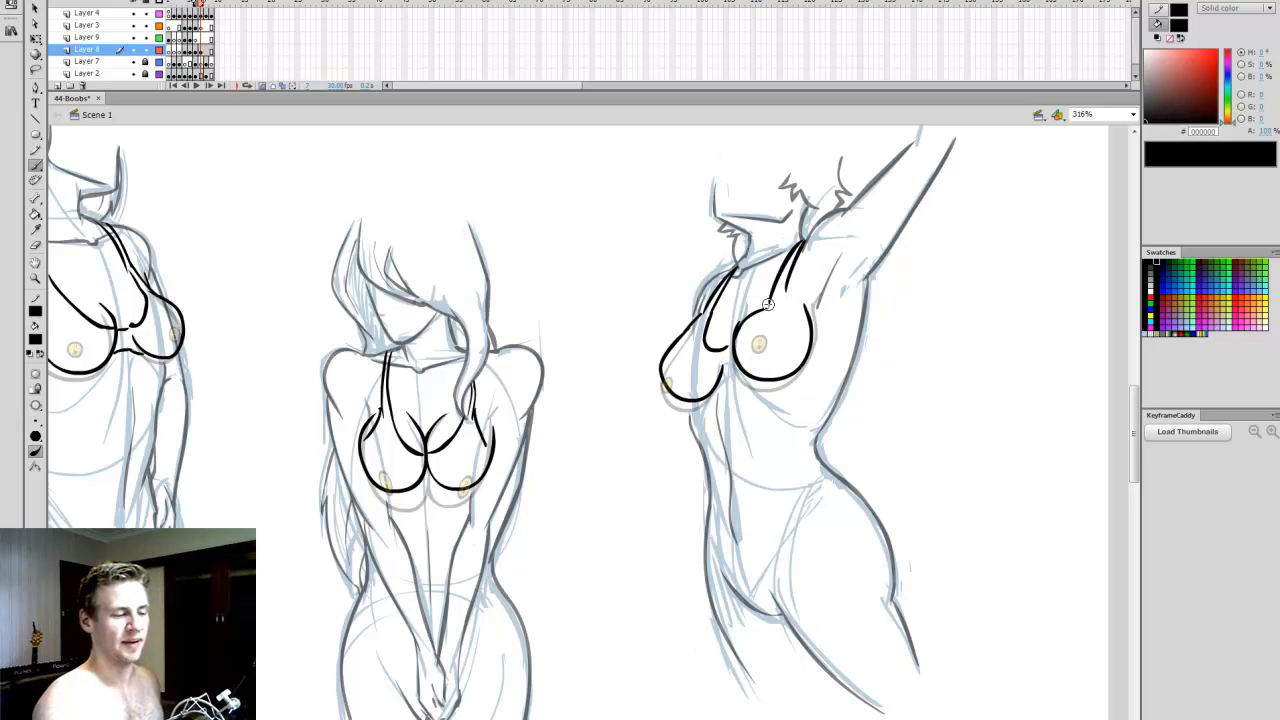
key("e")
key("b")
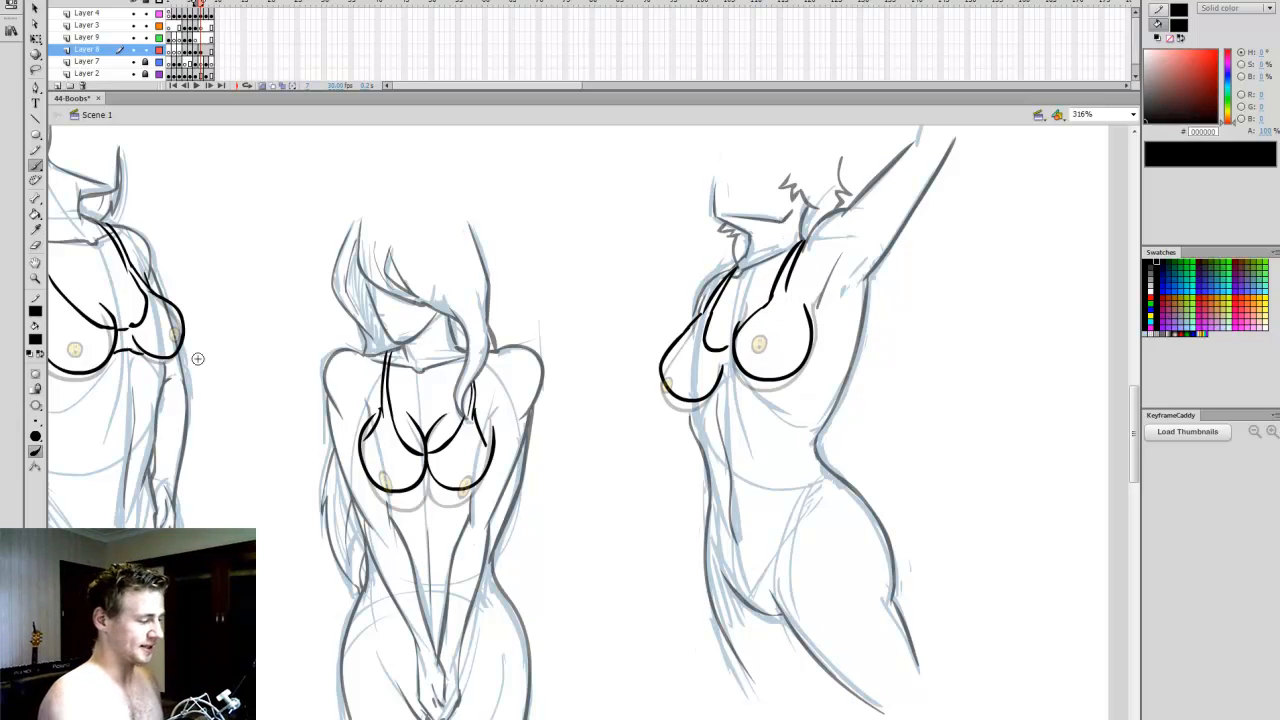
- Tidy the far cup's lines and ink the bra's centre bridge and near side band on the arm-raised figure
left_click_drag(66, 276, 124, 270)
key("ctrl+z")
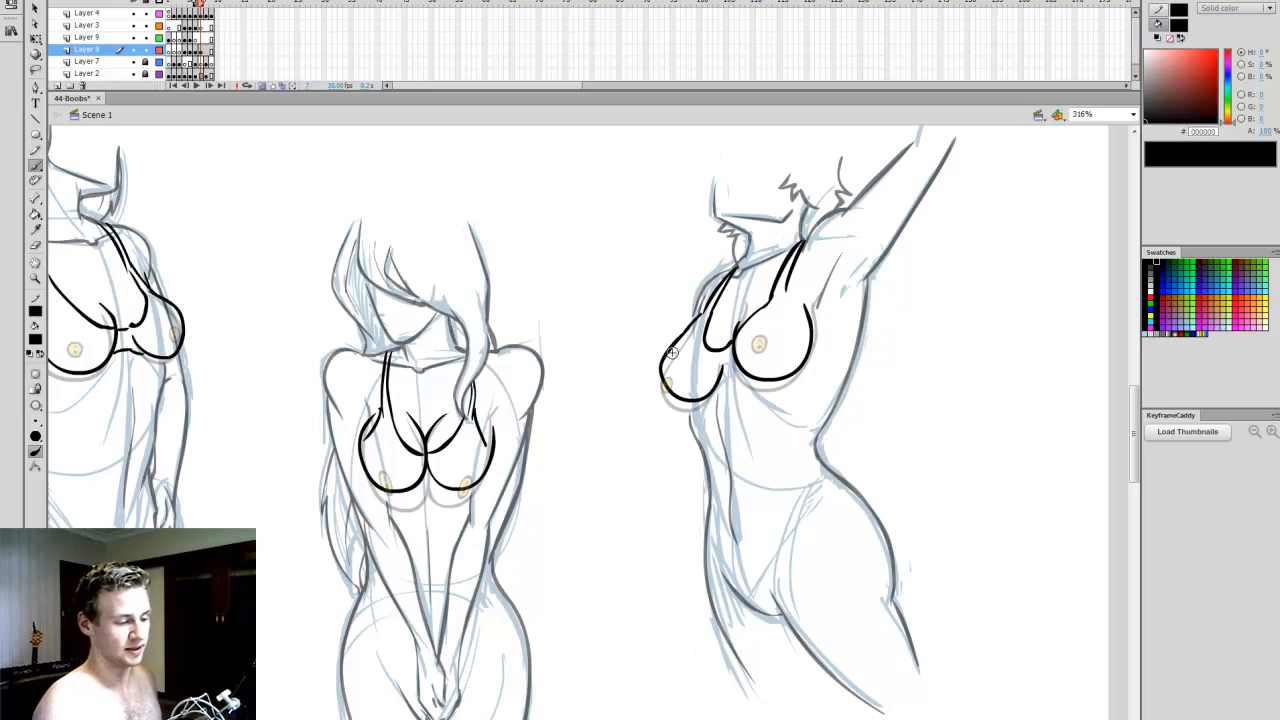
key("e")
key("b")
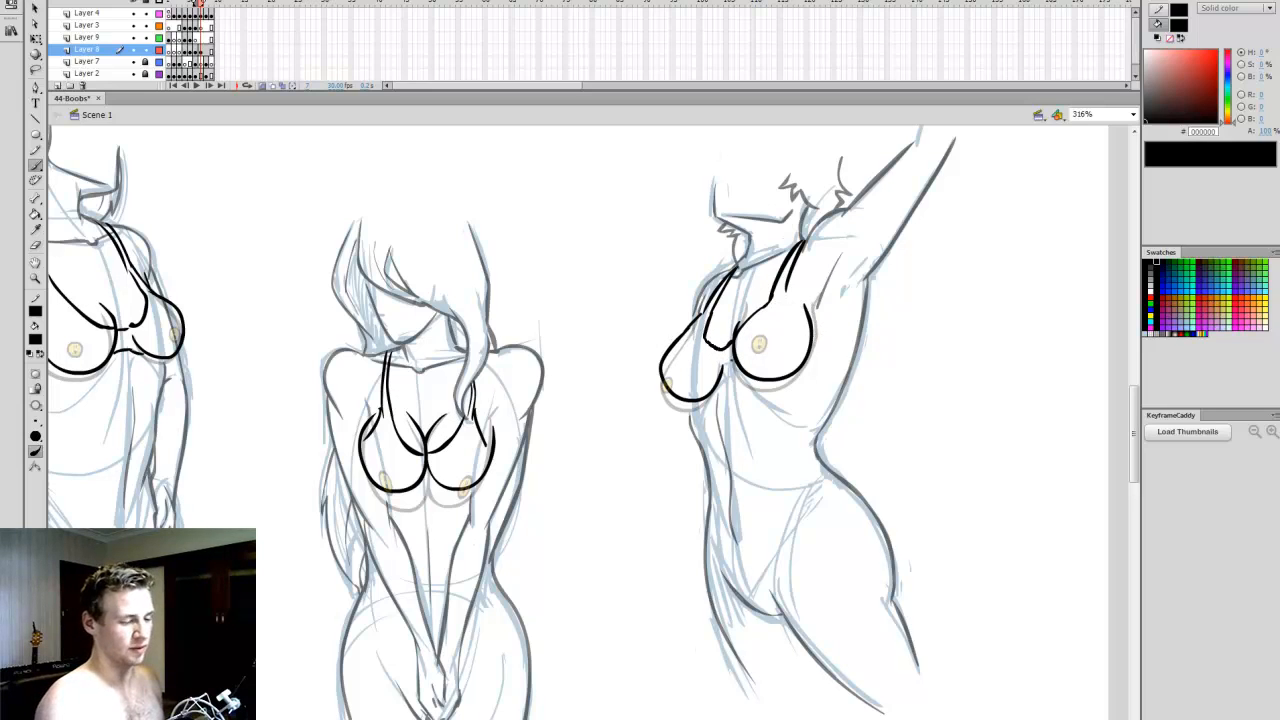
left_click_drag(718, 381, 770, 378)
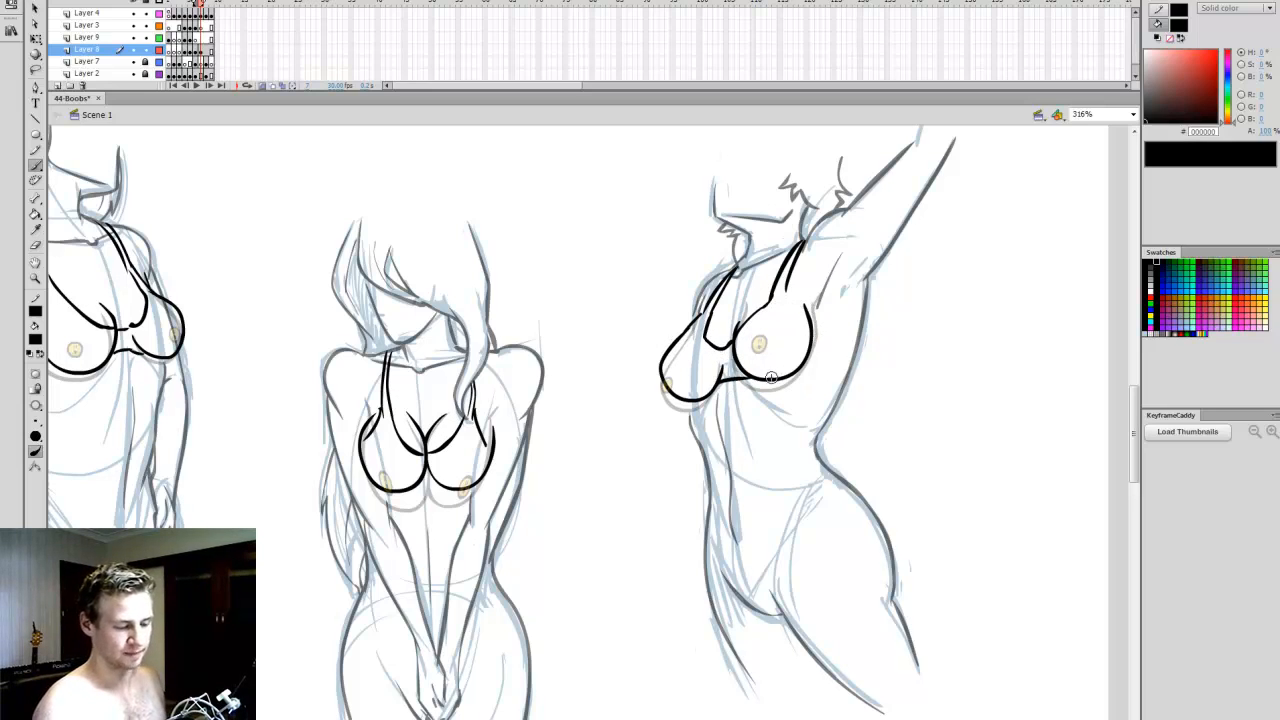
mouse_move(790, 281)
left_mouse_down()
mouse_move(808, 322)
mouse_move(855, 366)
left_mouse_up()
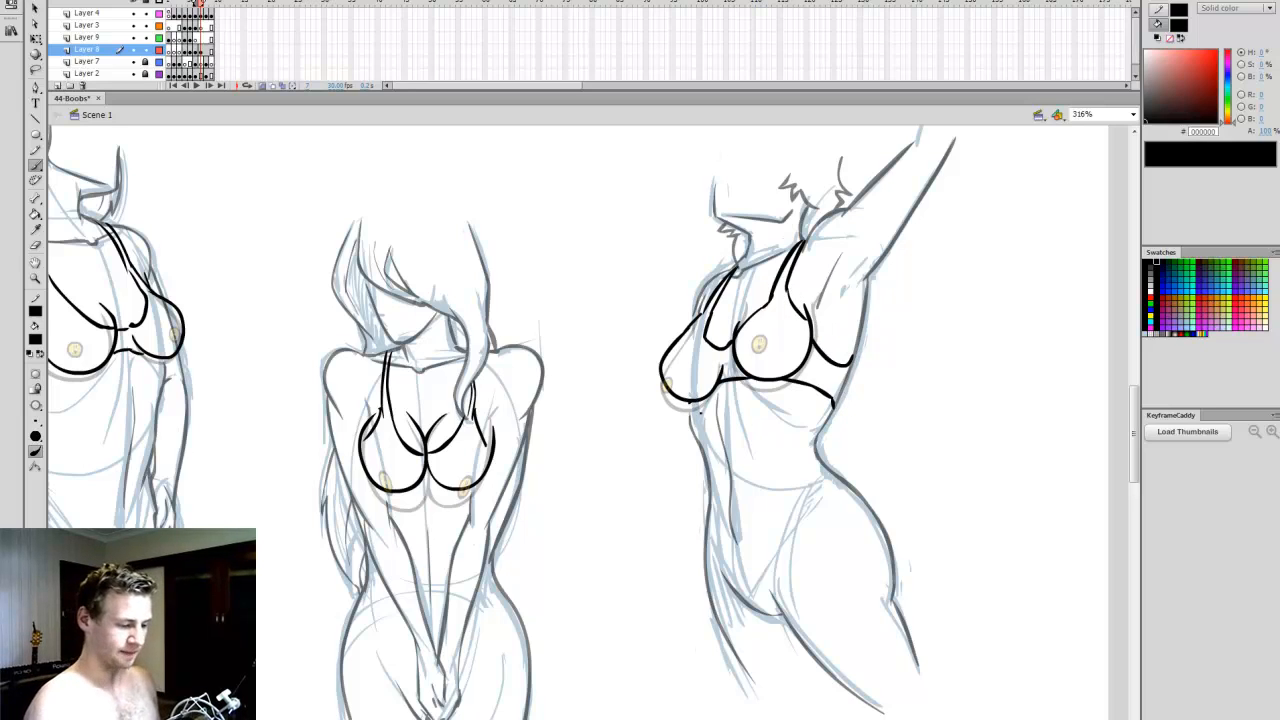
- Go to the next reference frame on Layer 8 and bring its first posed figure into view
left_click_drag(558, 719, 522, 719)
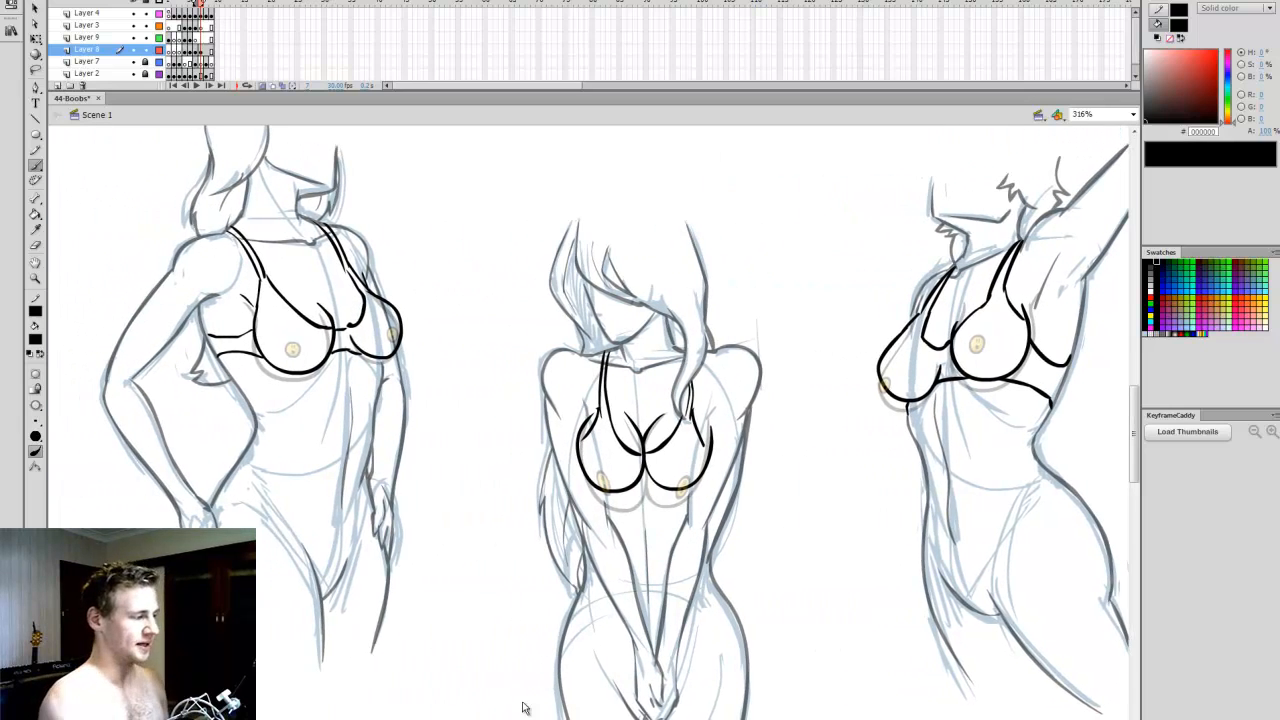
left_click(207, 56)
left_click_drag(192, 597, 366, 597)
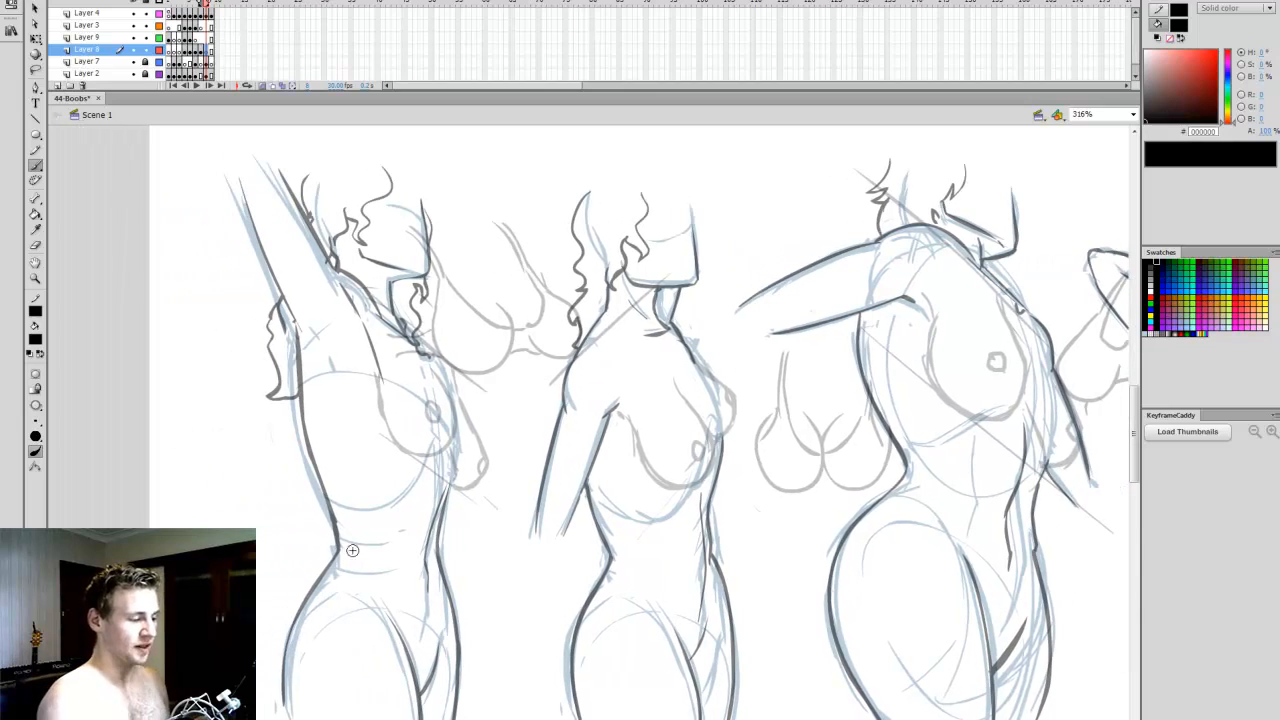
- Sketch a small horizontal double-headed arrow beside the first figure's head and undo it
mouse_move(474, 233)
left_mouse_down()
mouse_move(536, 235)
mouse_move(523, 250)
left_mouse_up()
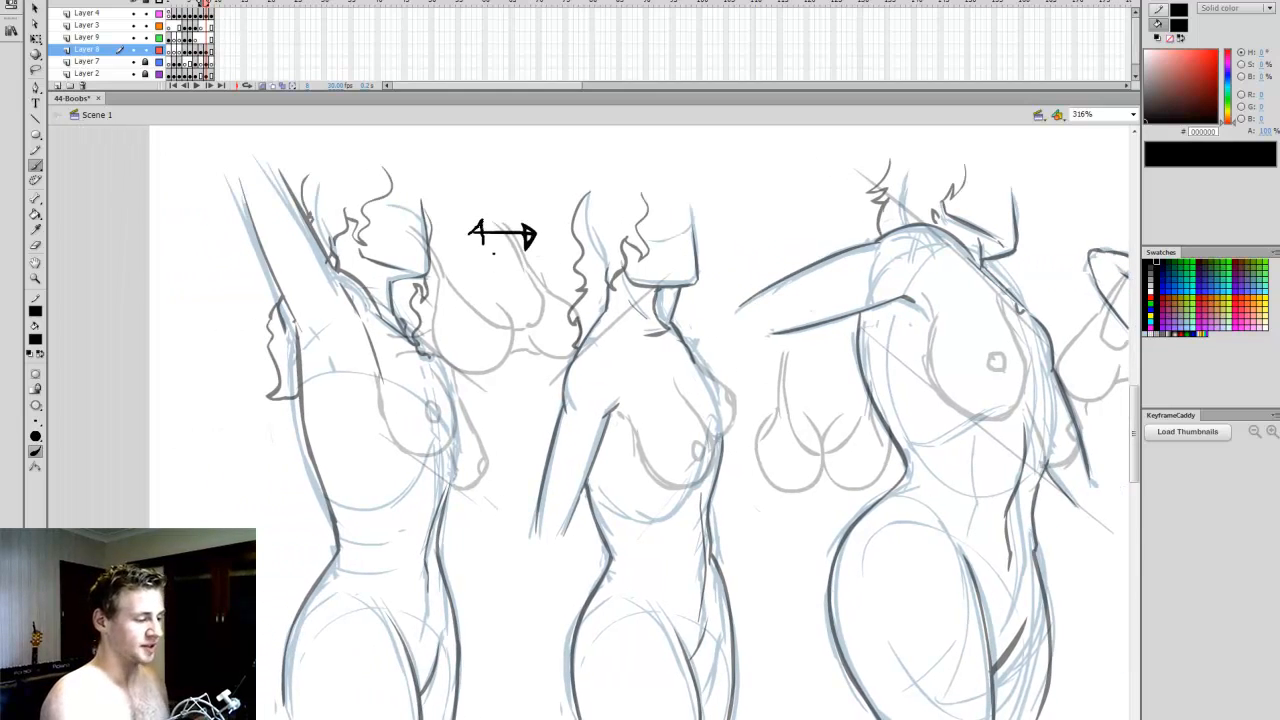
key("ctrl+z")
key("ctrl+z")
key("ctrl+z")
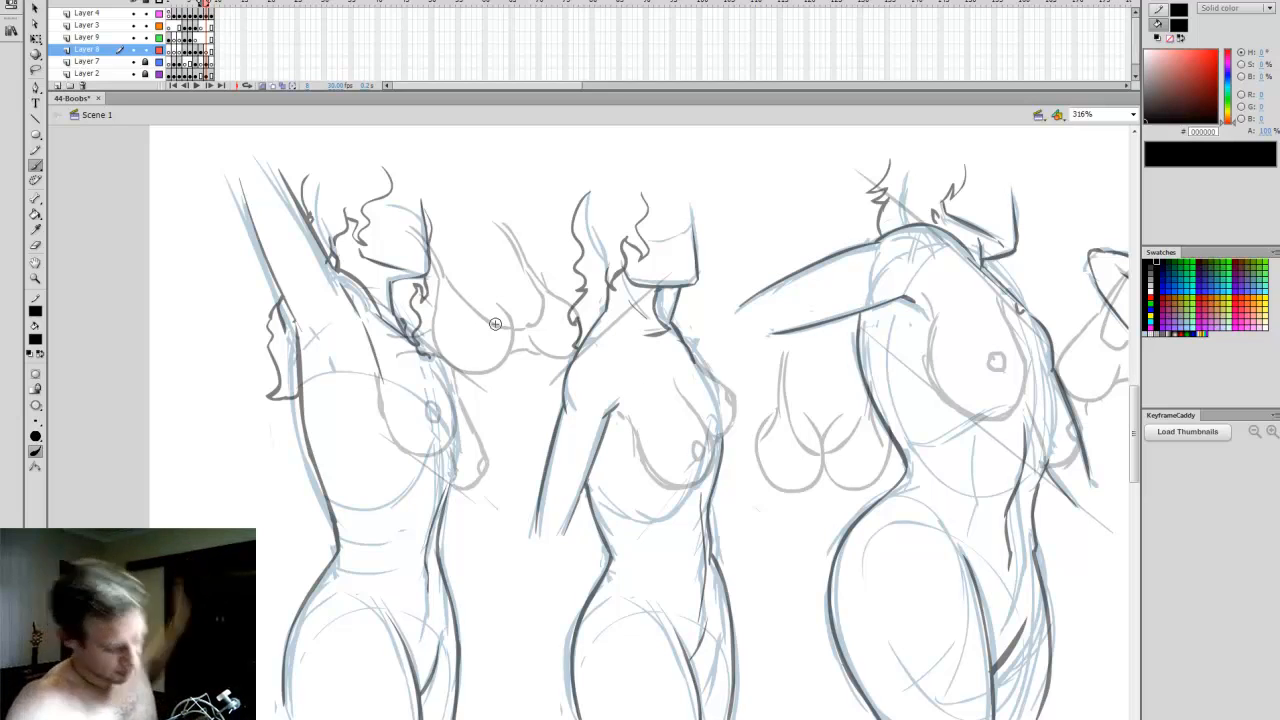
- Ink the first figure's near and far breast contours over the onion-skinned guides, completing the far breast's upper line
left_click_drag(1132, 392, 1132, 399)
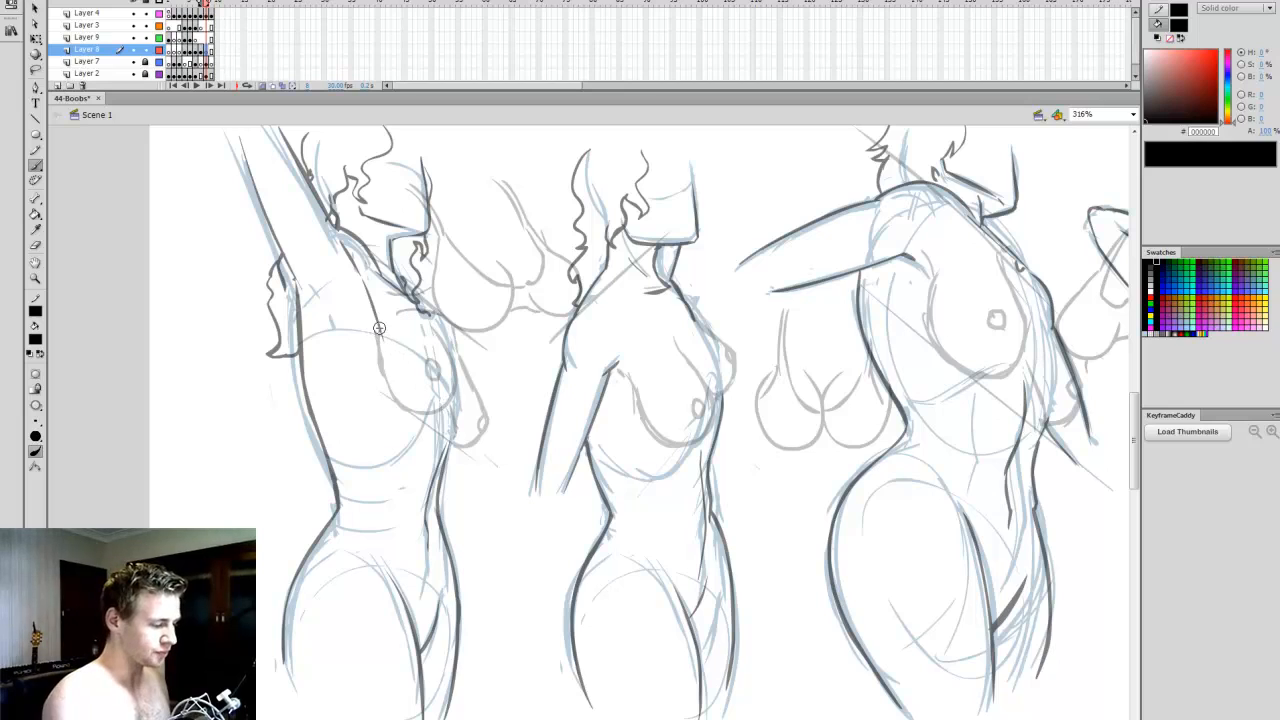
mouse_move(456, 372)
left_mouse_down()
mouse_move(428, 330)
mouse_move(476, 402)
mouse_move(448, 445)
left_mouse_up()
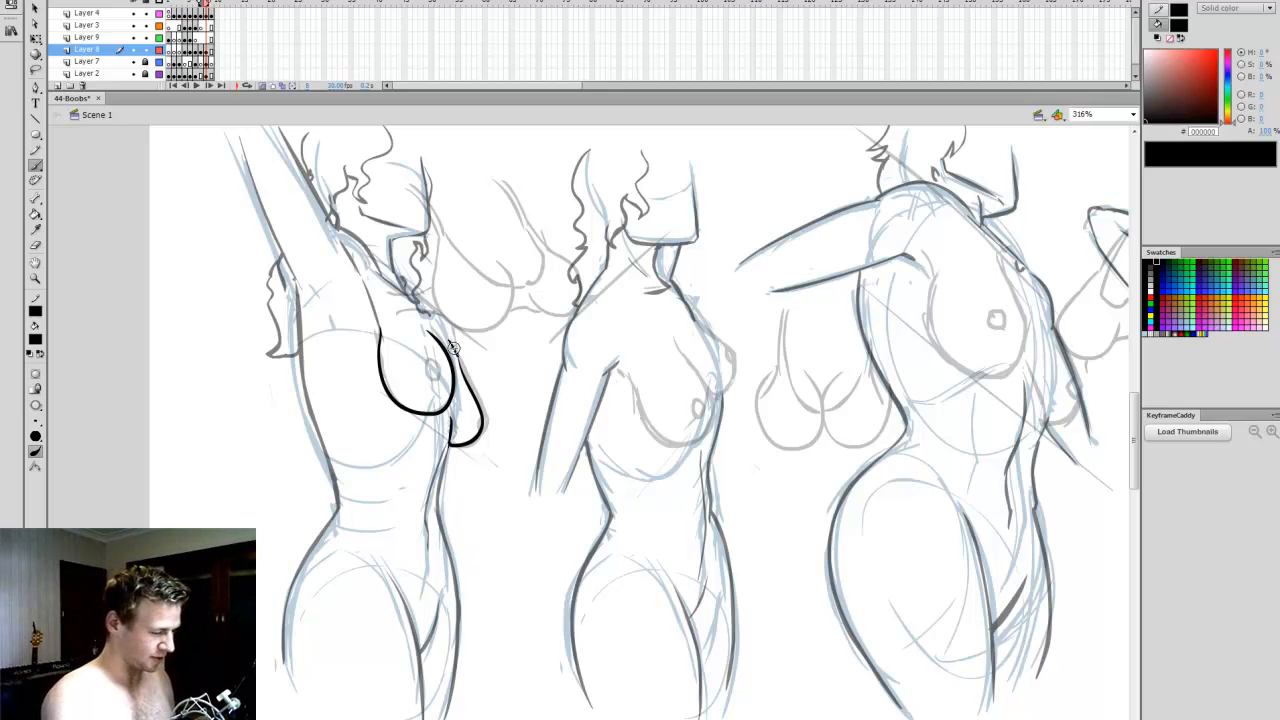
key("q")
left_click(468, 372)
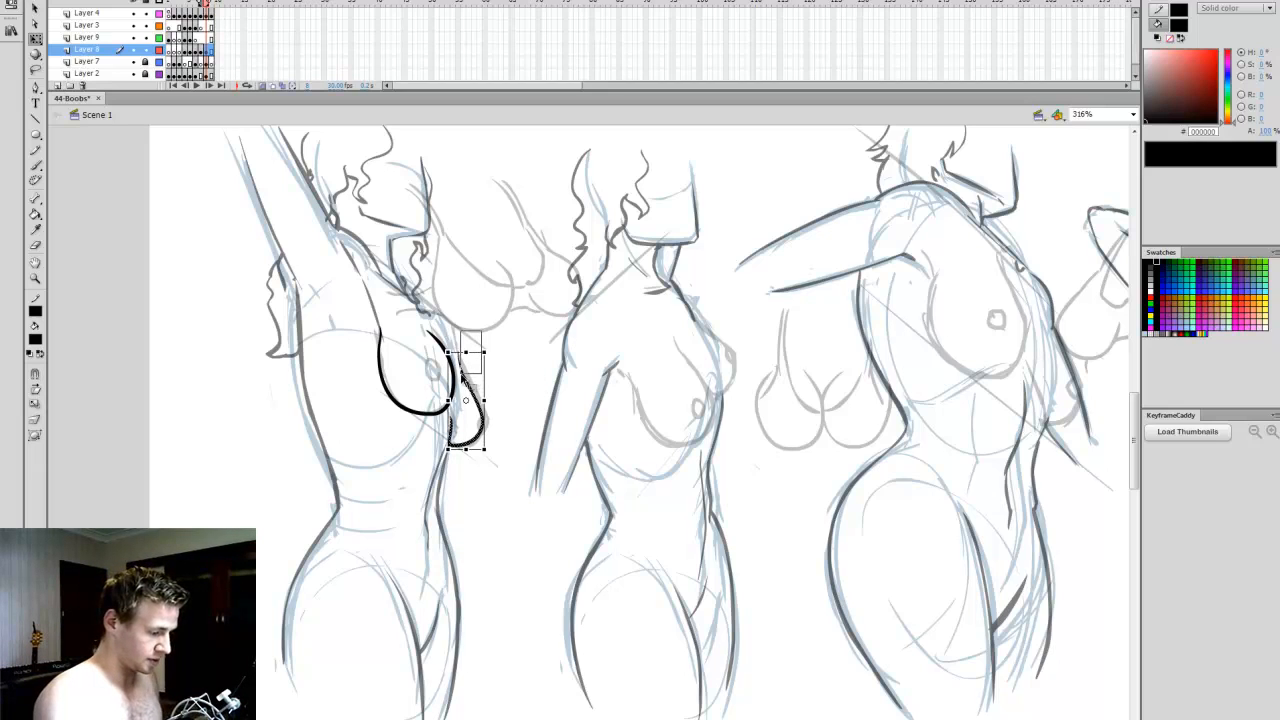
key("b")
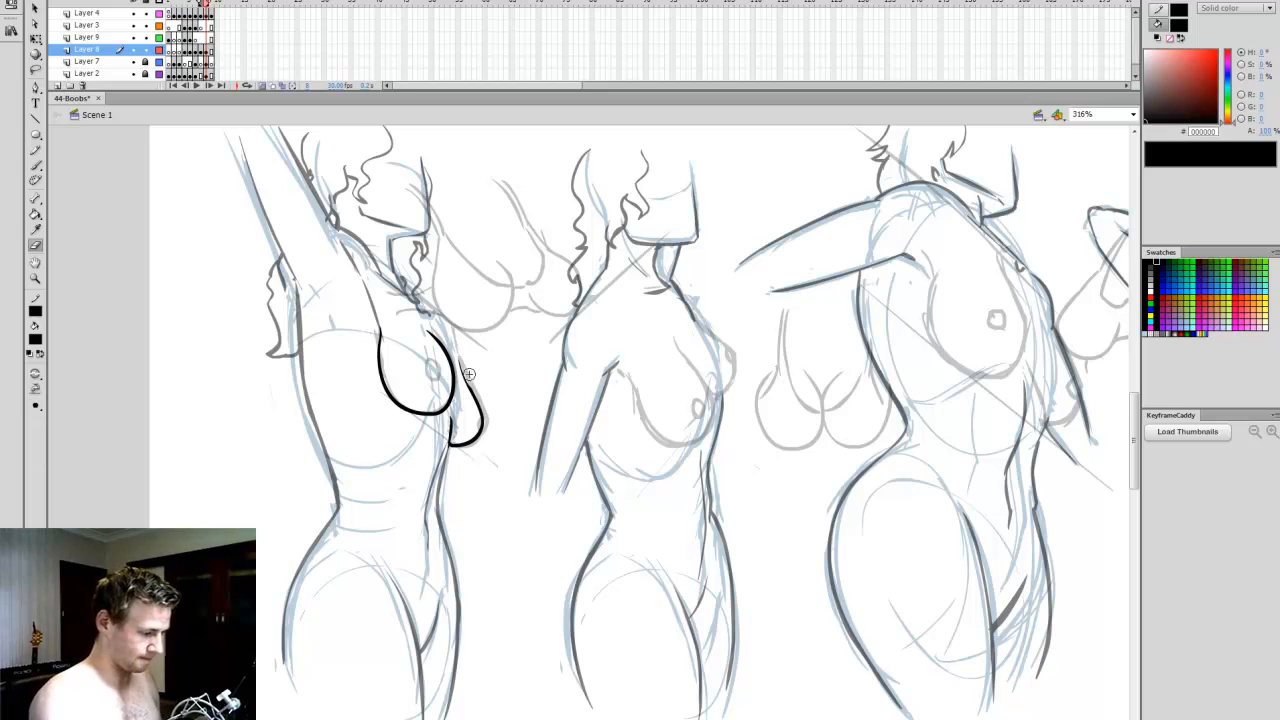
key("w")
key("Return")
key("b")
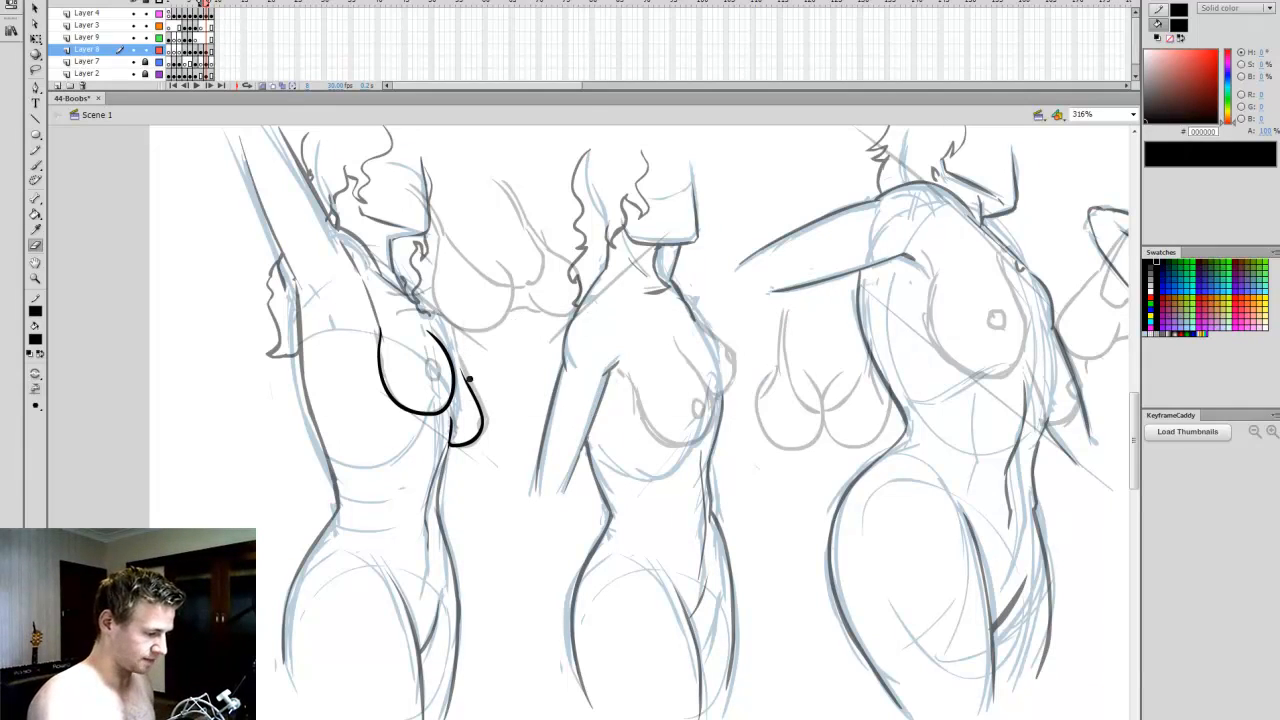
key("b")
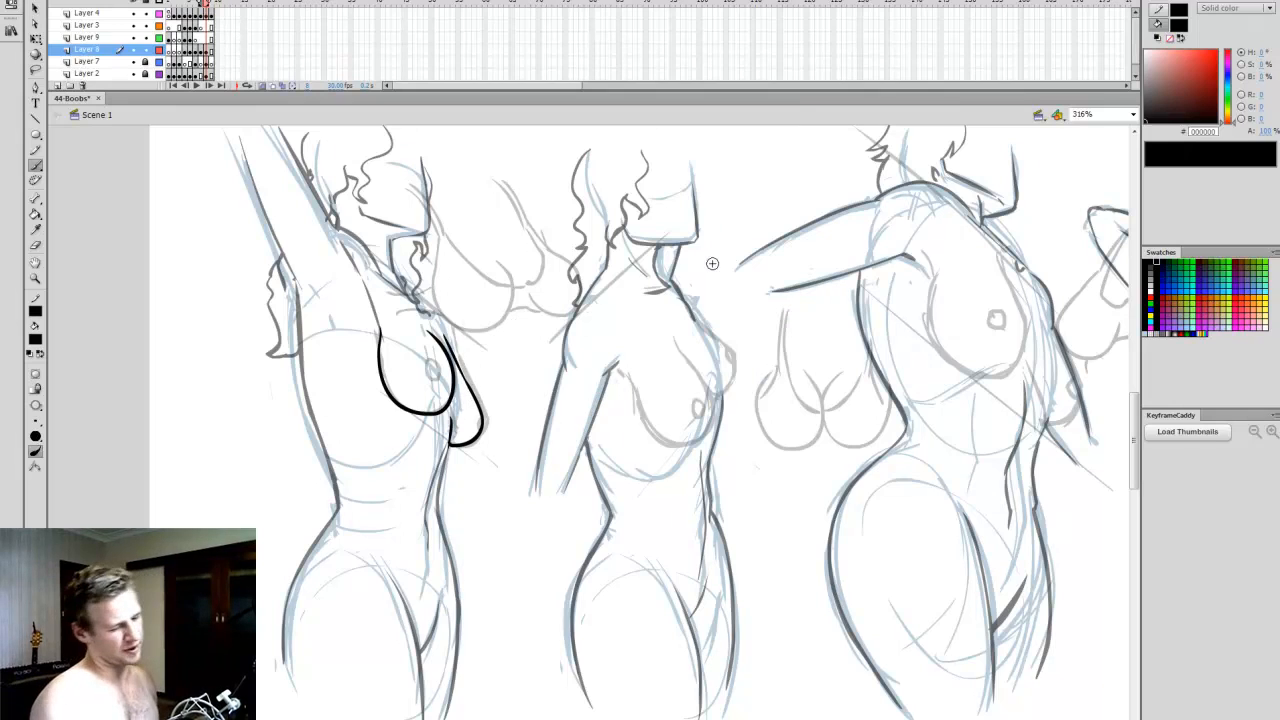
- Ink the near breast's outer line up towards the first figure's raised arm, redoing the stroke until it flows smoothly
left_click_drag(381, 338, 366, 288)
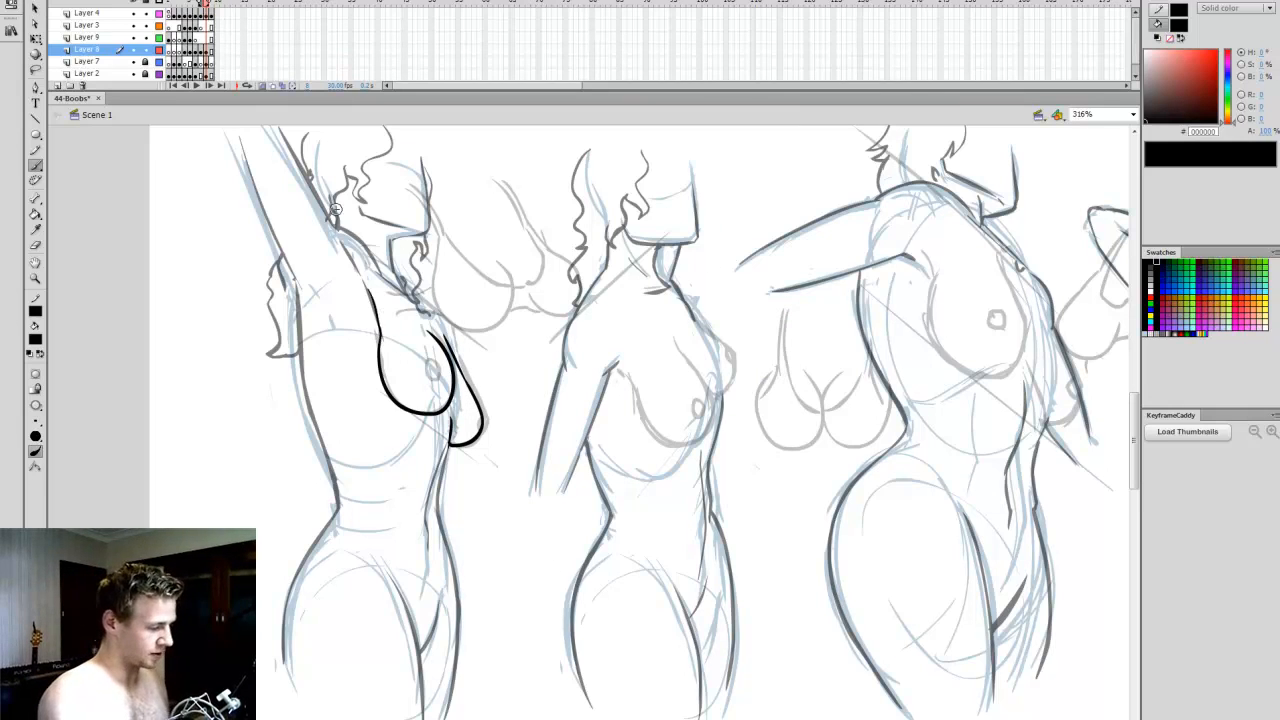
key("ctrl+z")
left_click_drag(380, 334, 358, 276)
key("ctrl+z")
left_click_drag(379, 337, 358, 276)
key("ctrl+z")
key("ctrl+z")
left_click_drag(380, 320, 347, 247)
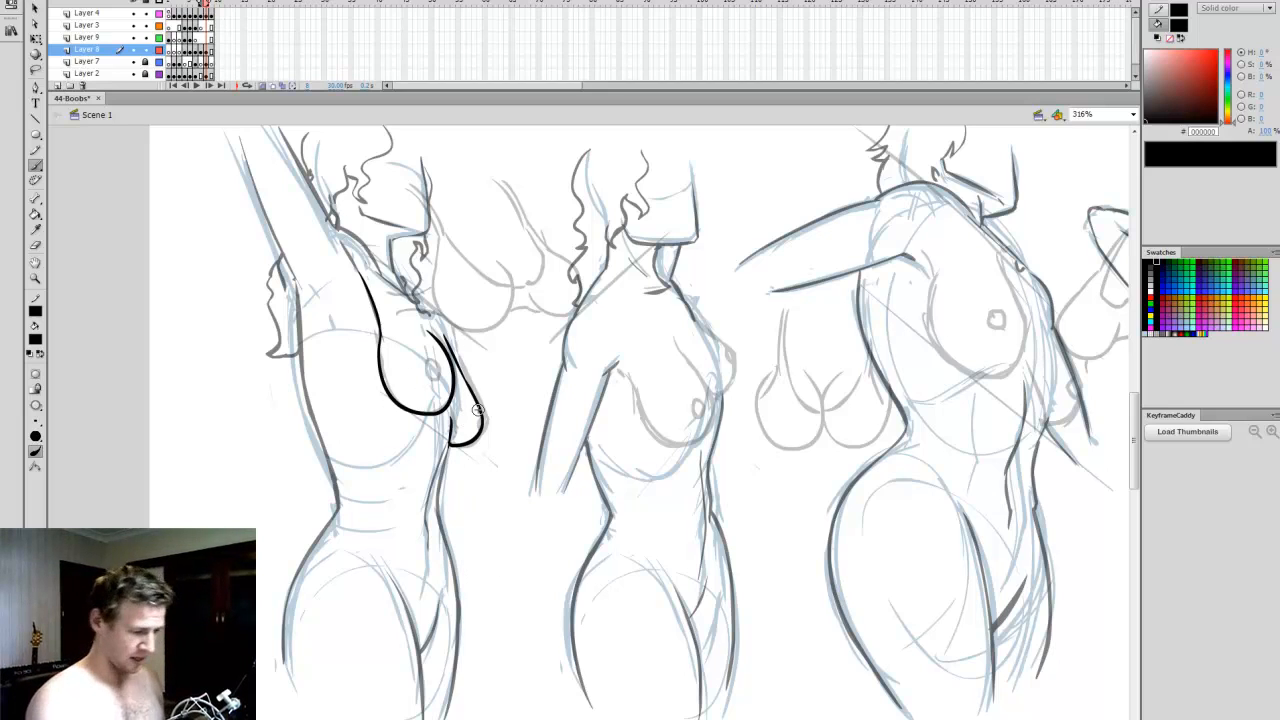
- Paste the nipple marker on Layer 3, placing one on the first figure's near breast and a narrowed copy on the far breast
key("v")
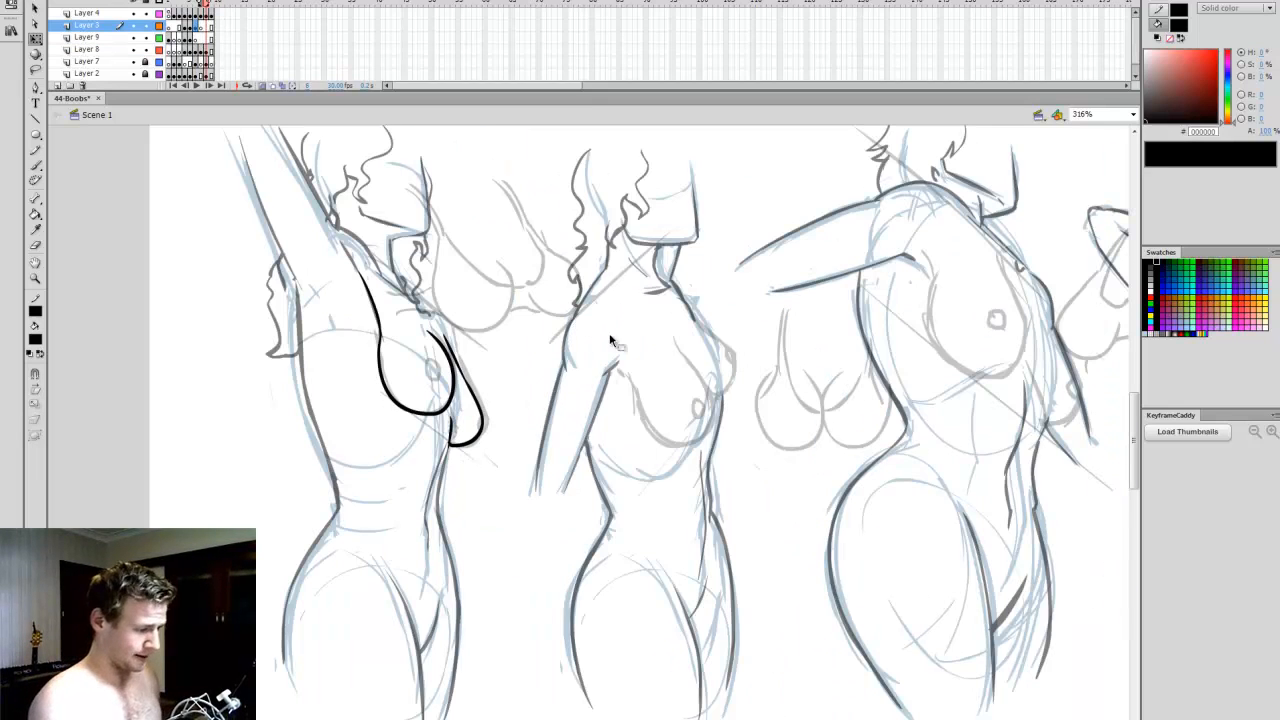
key("ctrl+v")
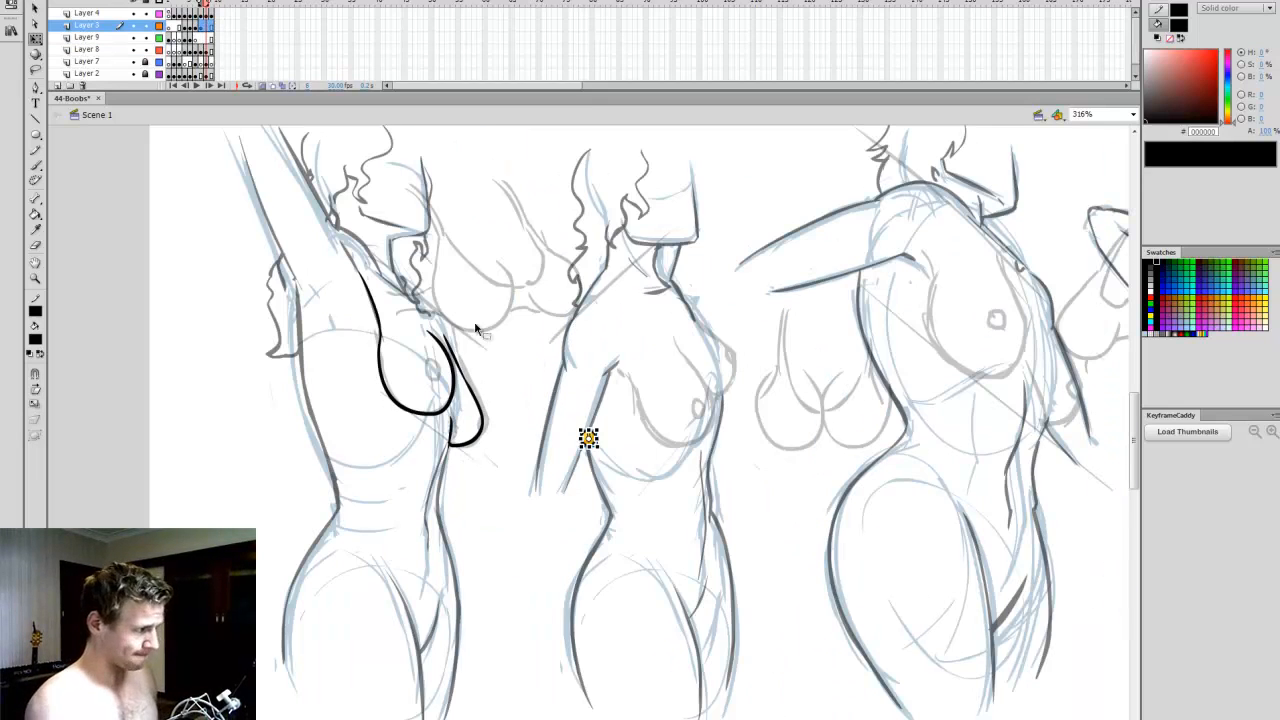
left_click(207, 29)
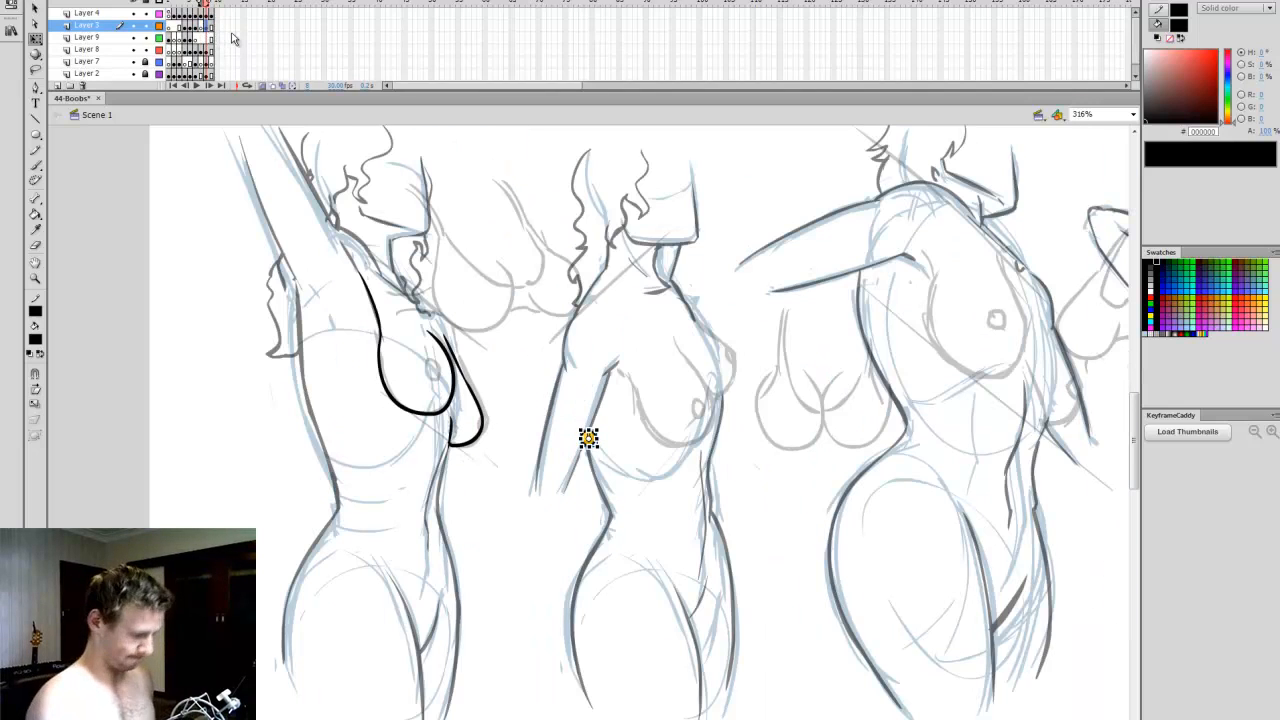
key("v")
left_click_drag(589, 440, 430, 368)
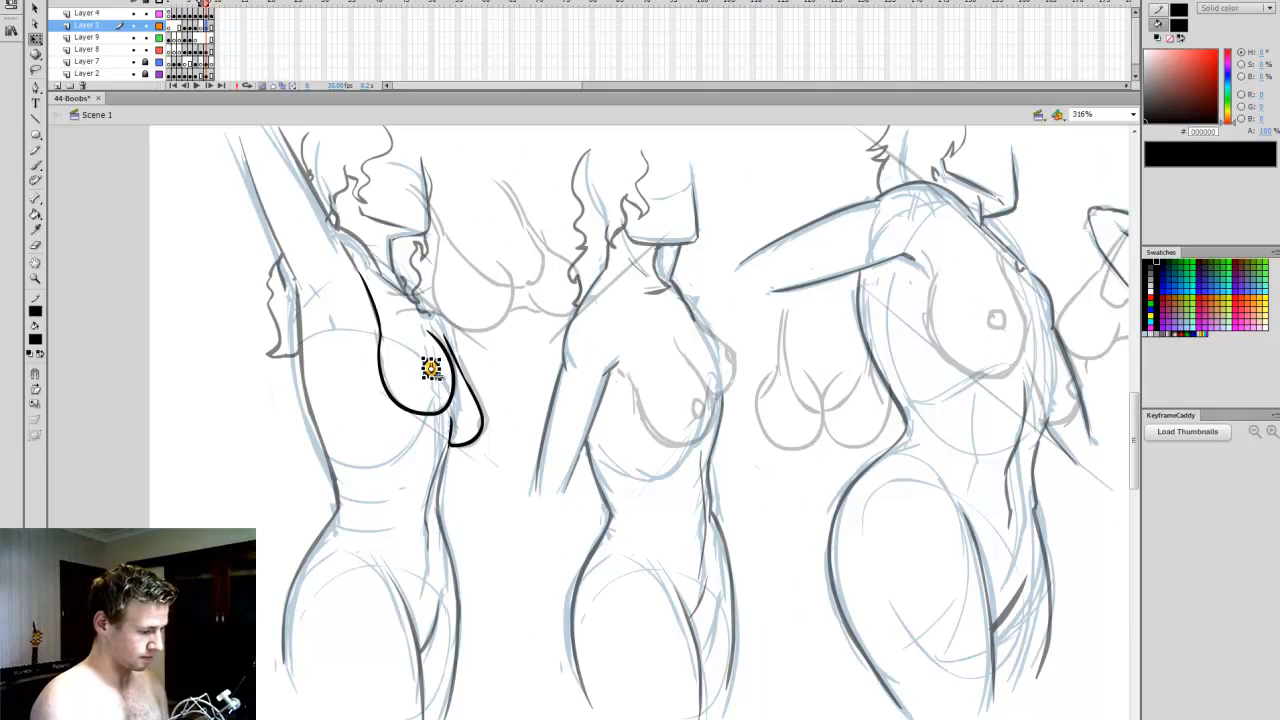
left_click(505, 427)
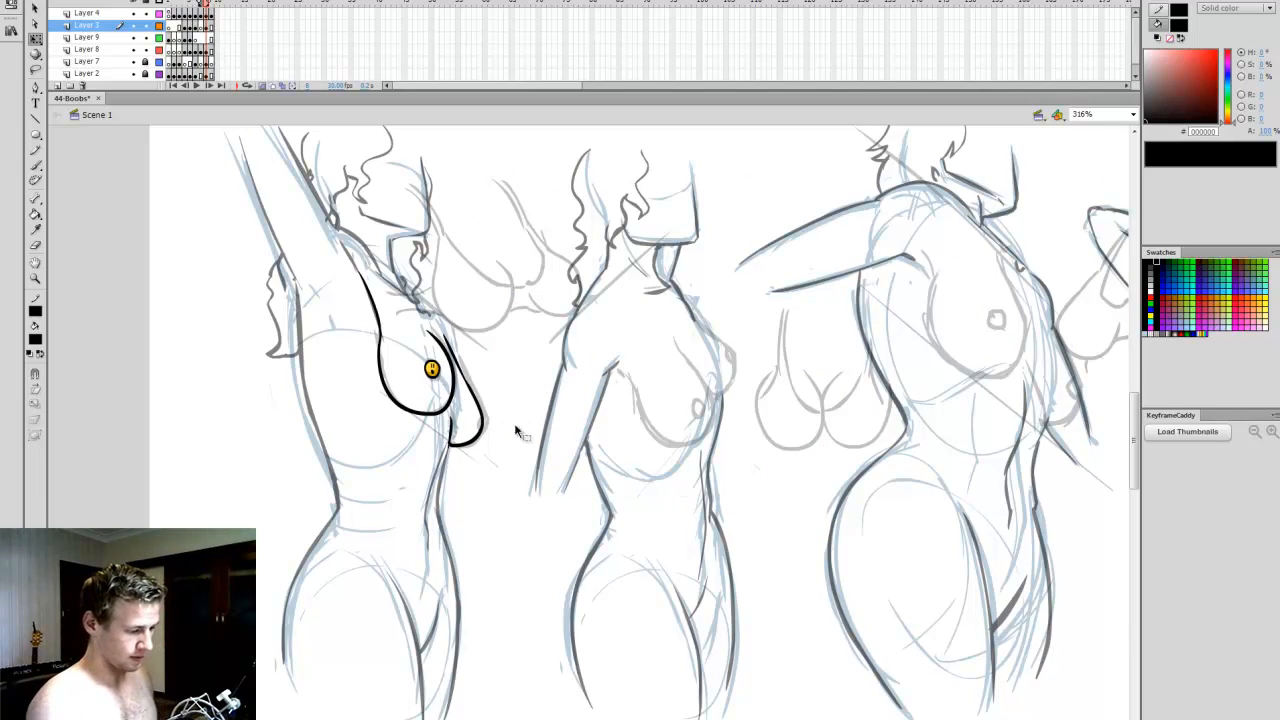
left_click_drag(431, 369, 479, 424)
left_click(479, 403)
left_click(493, 402)
key("b")
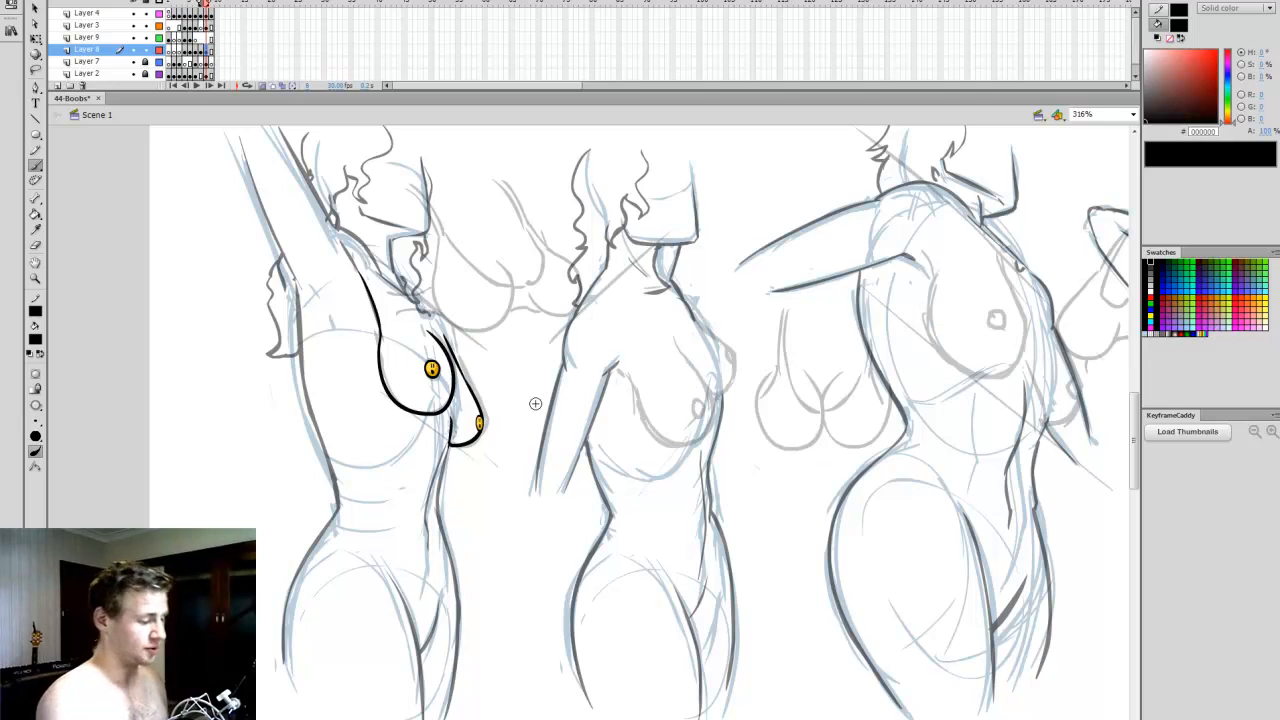
- Sketch diagonal guide lines across the first figure's shoulders and breasts and undo them
left_click_drag(540, 718, 549, 718)
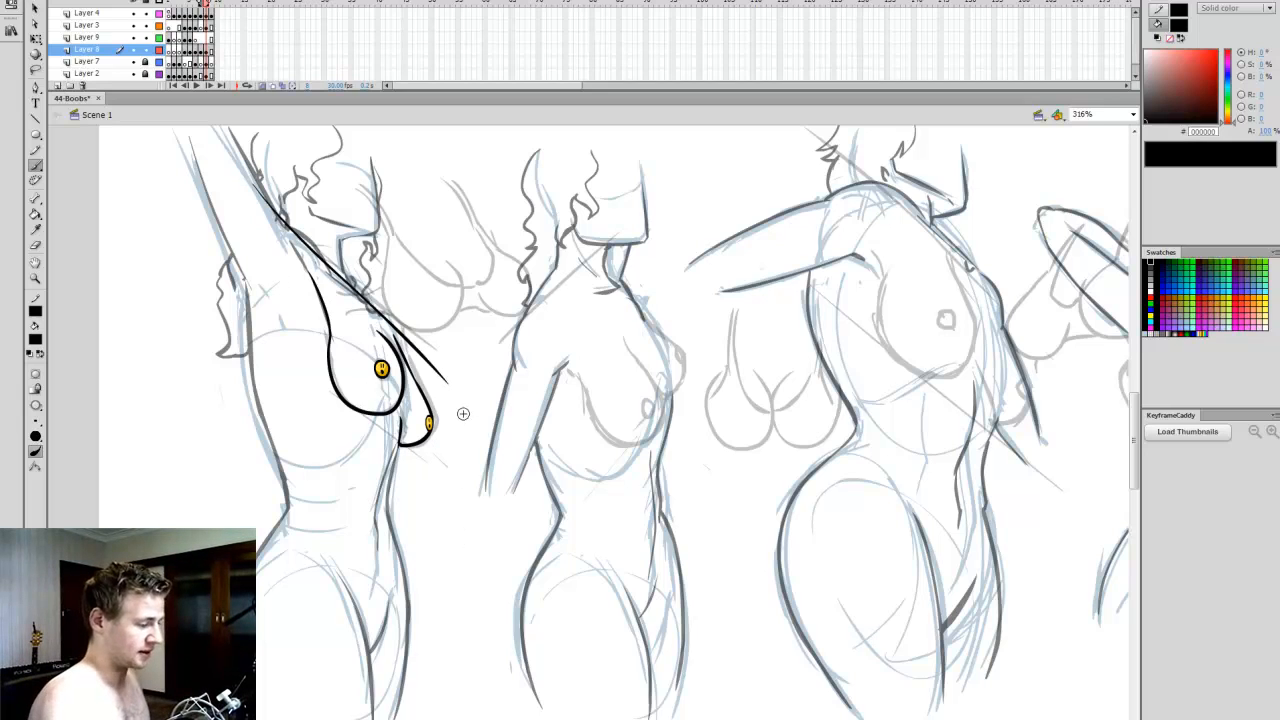
left_click_drag(292, 346, 470, 505)
key("ctrl+z")
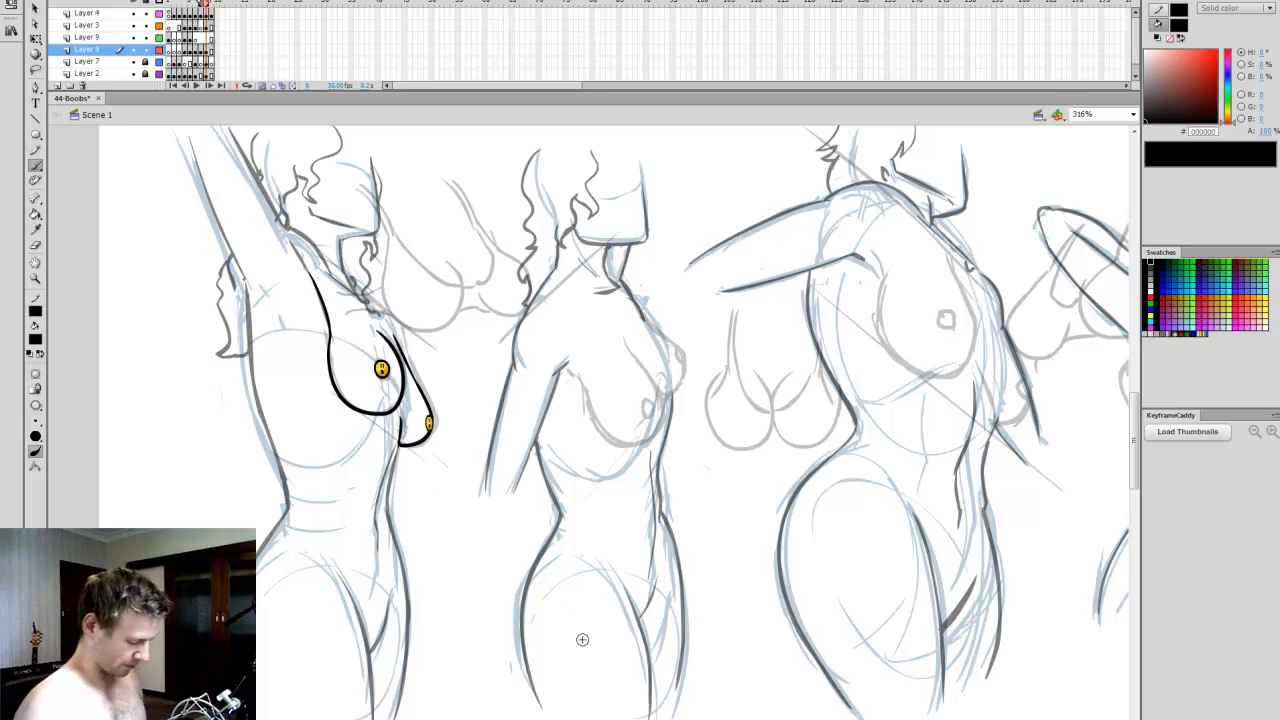
- Ink the near and far breast contours on the second figure over the onion-skinned guides
scroll(573, 633, "right", 1)
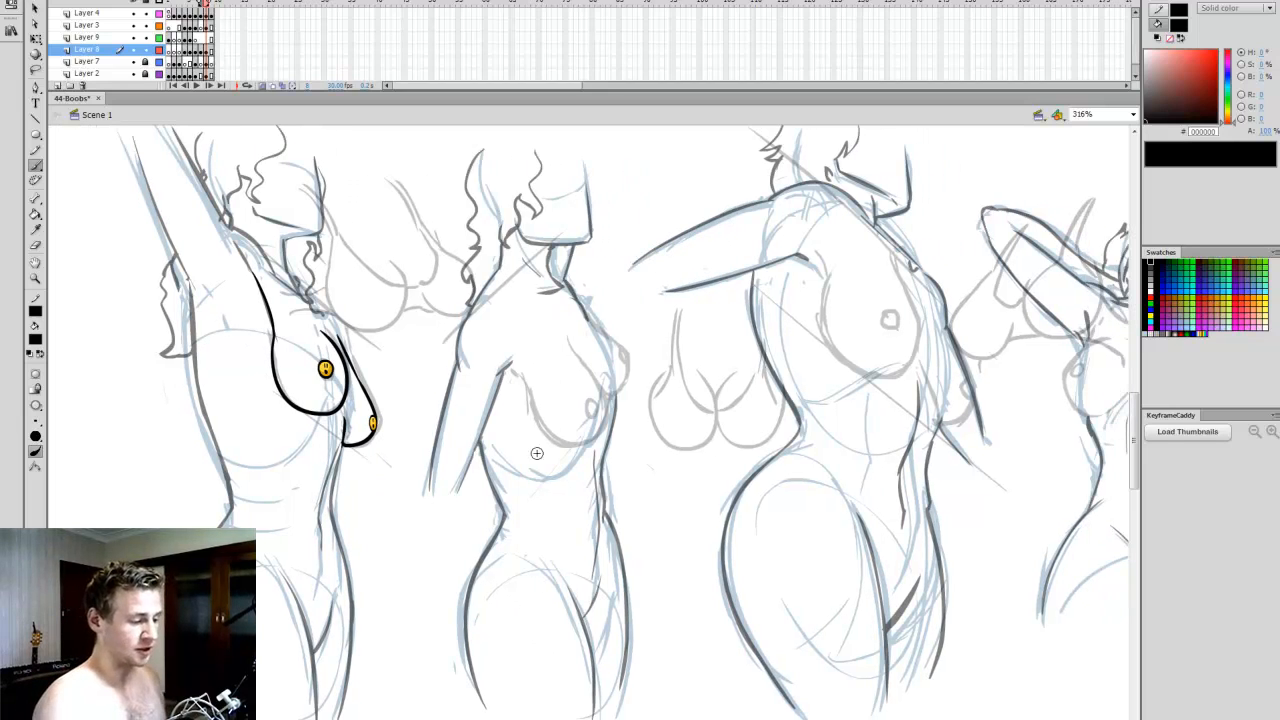
left_click_drag(521, 374, 577, 350)
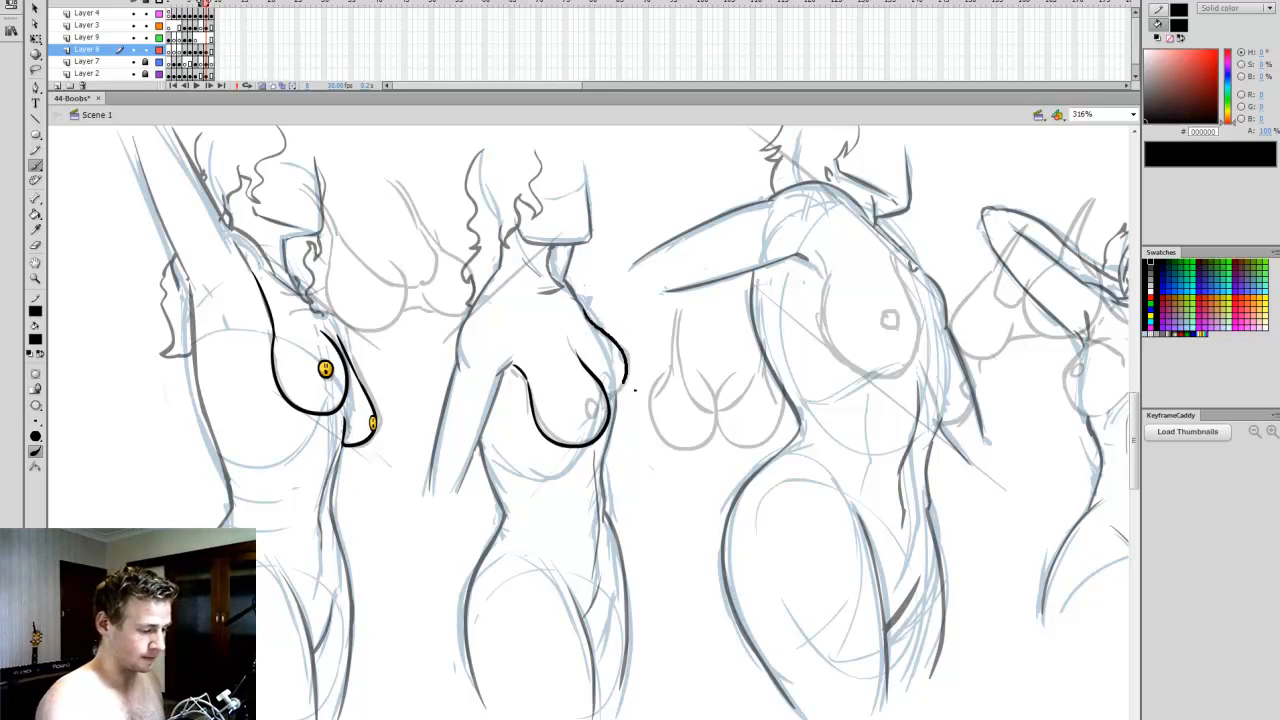
left_click_drag(583, 306, 604, 398)
- Sketch slanted guide lines along the second figure's shoulder and breasts and undo them
left_click_drag(420, 378, 580, 156)
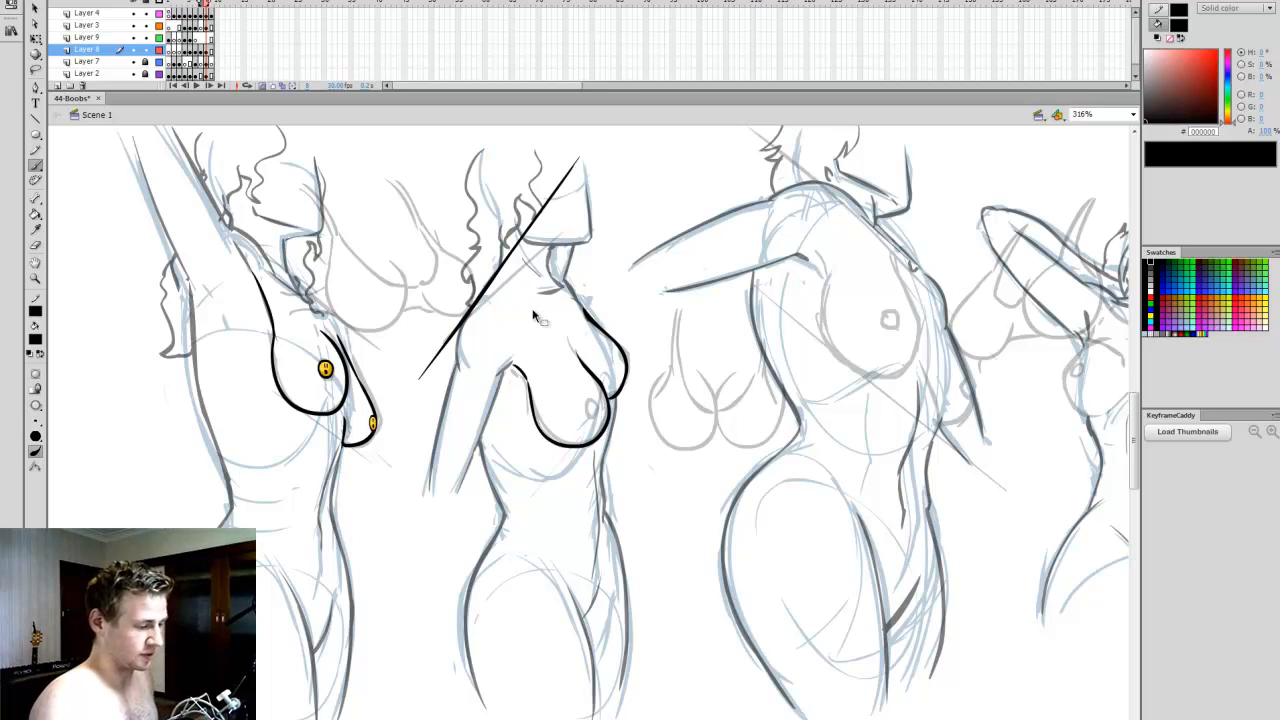
key("ctrl+z")
left_click_drag(416, 369, 592, 195)
left_click_drag(582, 446, 686, 308)
key("ctrl+z")
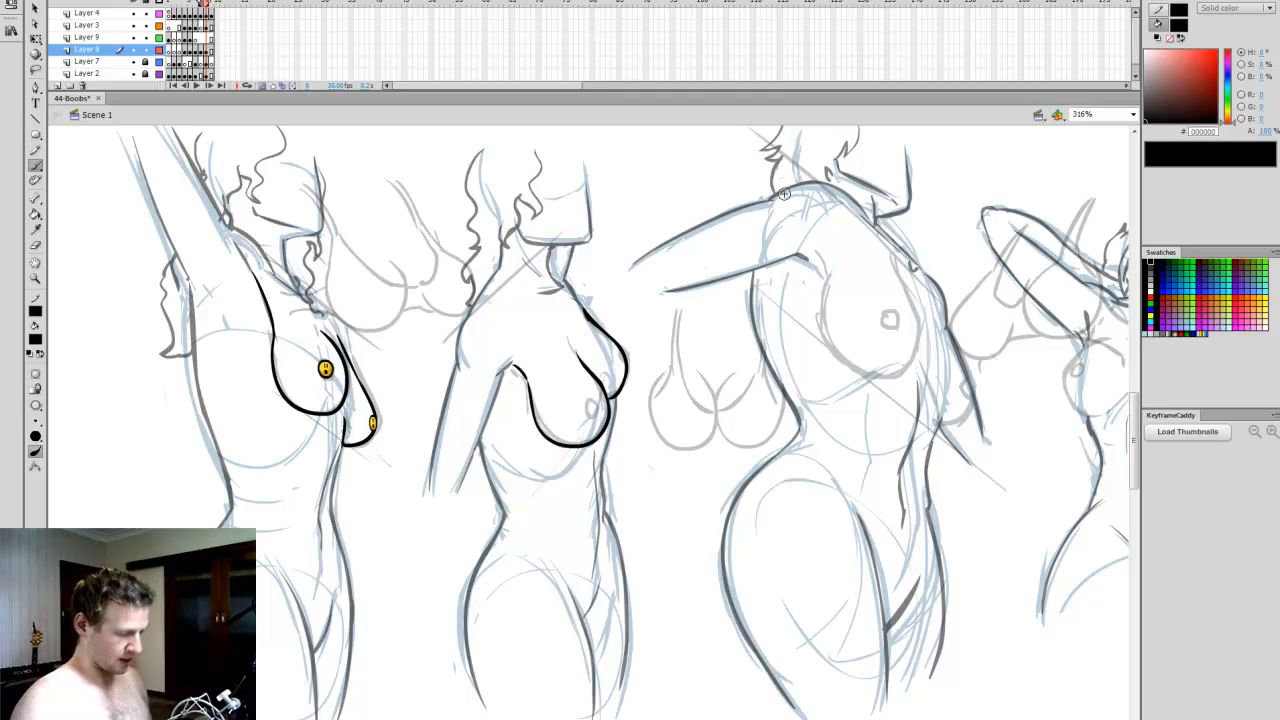
- Place a copy of the first figure's nipple marker on the second figure's near breast, discarding the first pasted copy
key("q")
left_click(328, 371)
key("ctrl+c")
key("ctrl+v")
key("v")
left_click_drag(590, 439, 598, 419)
key("Delete")
left_click(327, 371)
key("ctrl+v")
key("q")
double_click(589, 438)
double_click(620, 449)
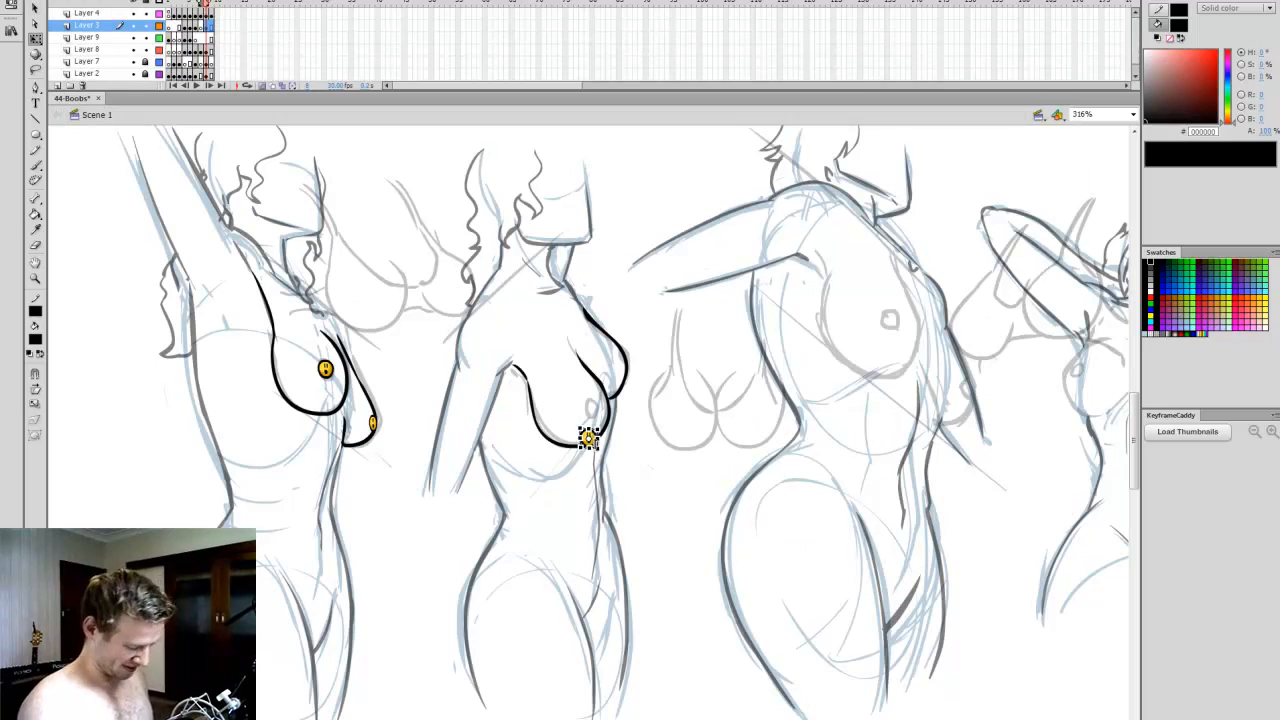
left_click_drag(590, 440, 600, 424)
key("v")
key("q")
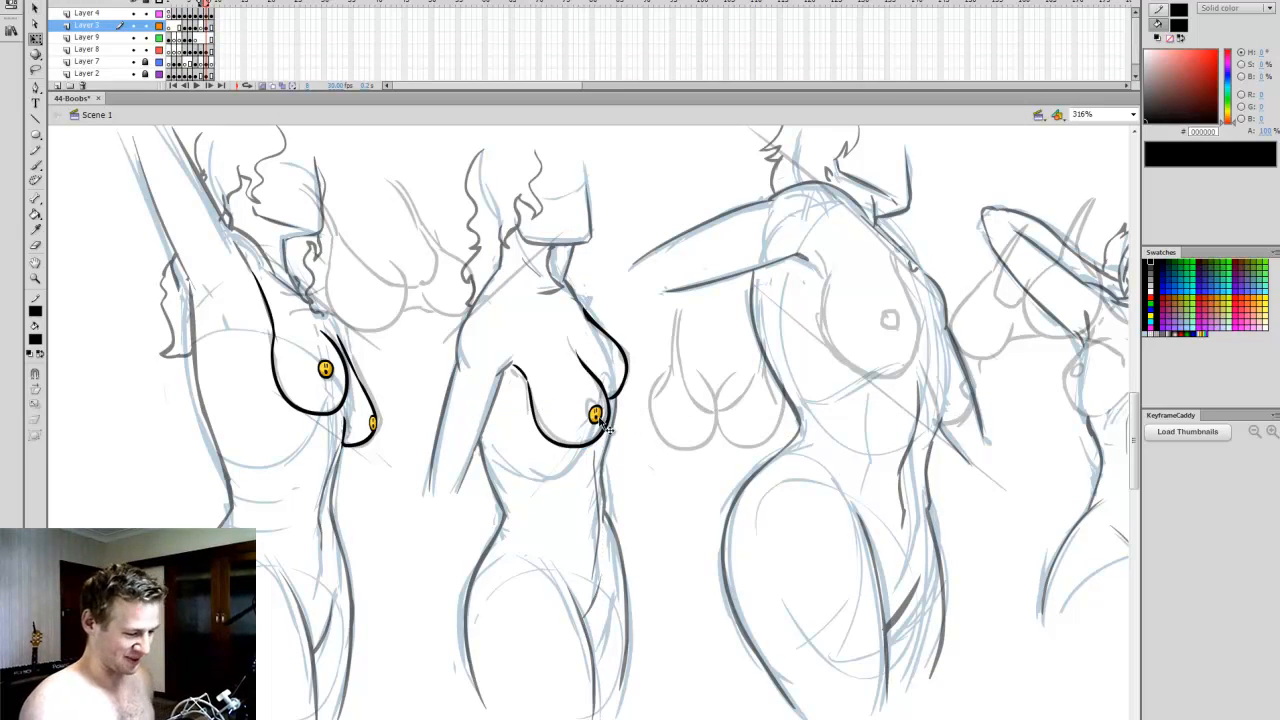
left_click(617, 410)
left_click(634, 410)
- Duplicate the near breast's nipple marker and place the narrowed copy on the second figure's far breast
left_click(597, 414)
key("ctrl+c")
key("ctrl+v")
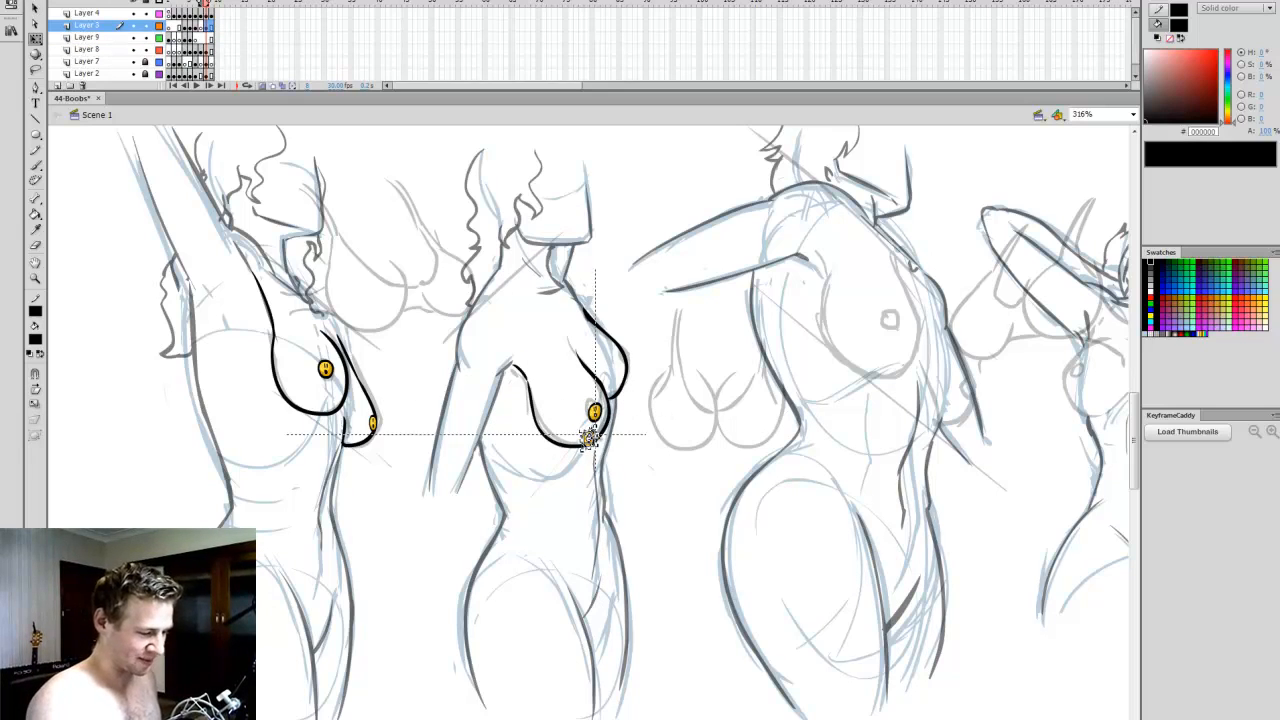
left_click_drag(603, 441, 622, 367)
key("v")
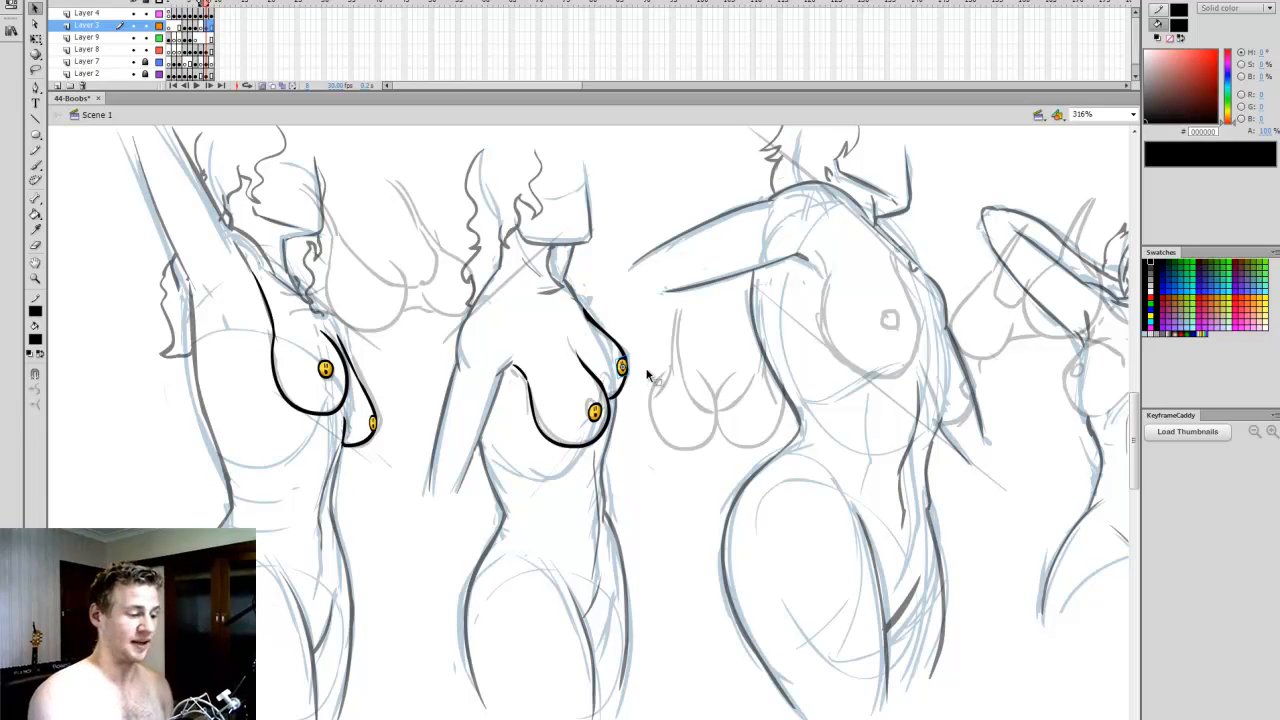
left_click(626, 506)
key("b")
scroll(588, 422, "right", 4)
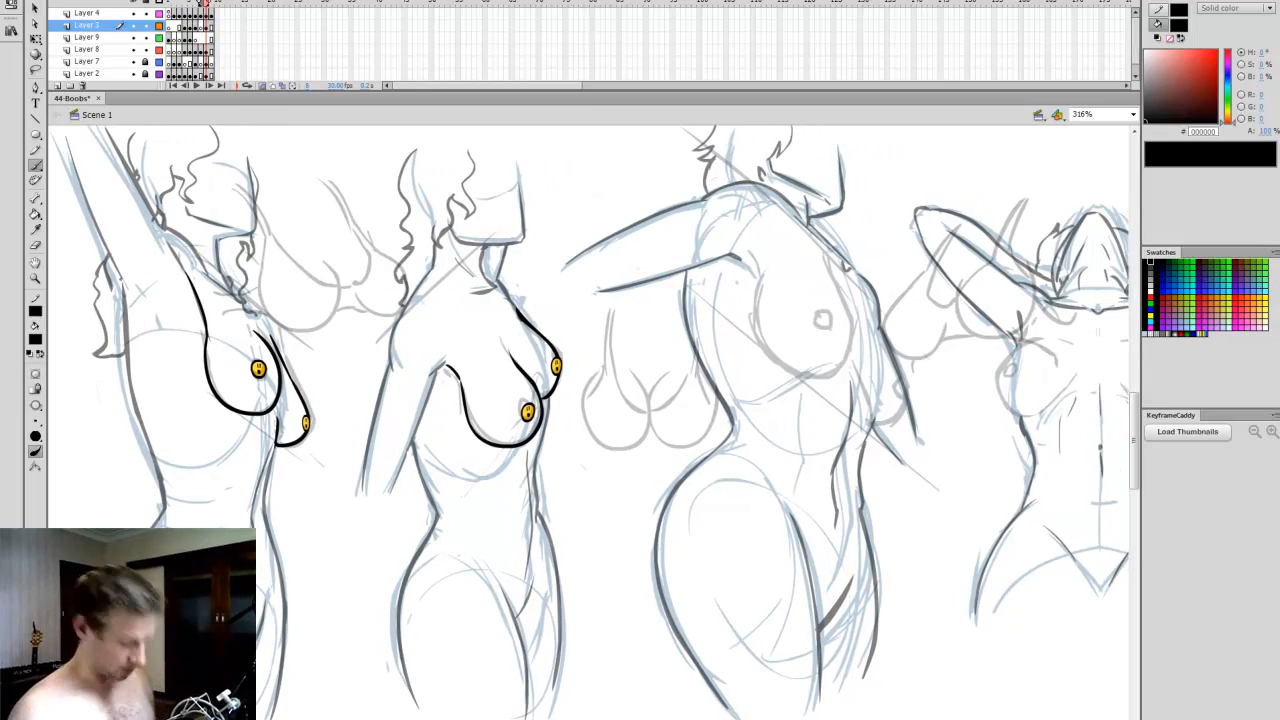
scroll(437, 323, "right", 5)
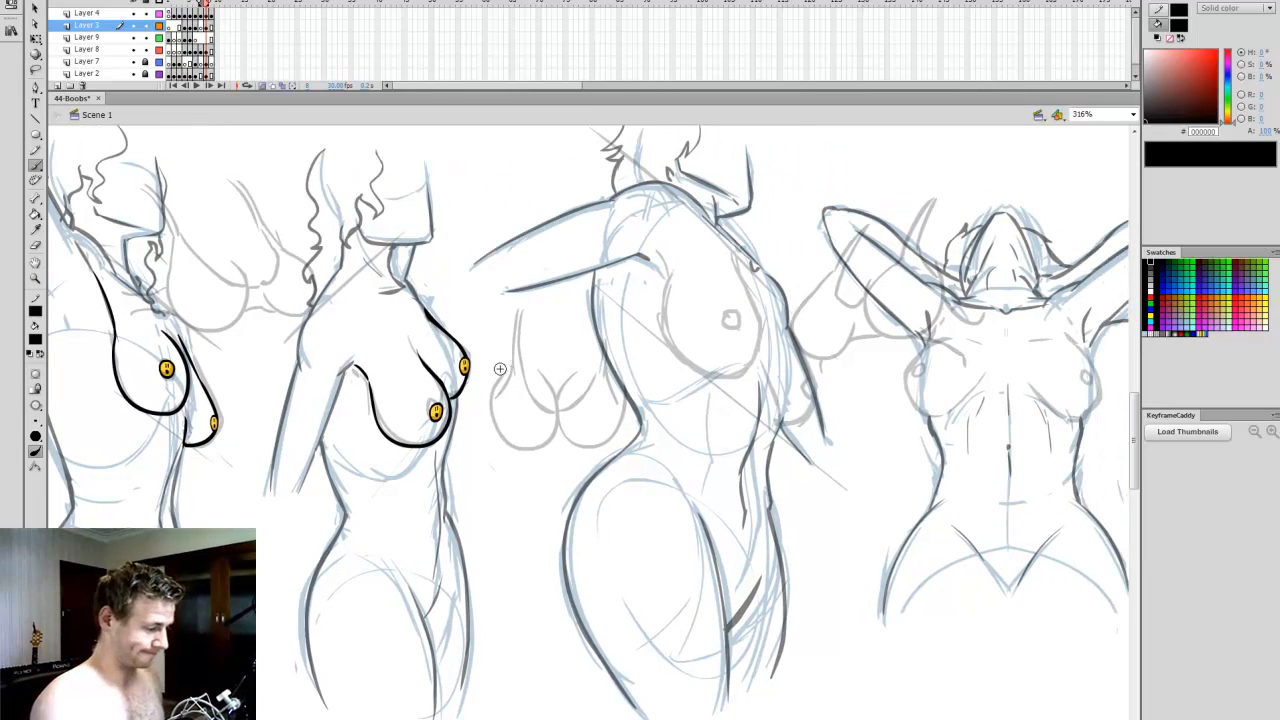
key("q")
left_click(458, 335)
left_click(530, 396)
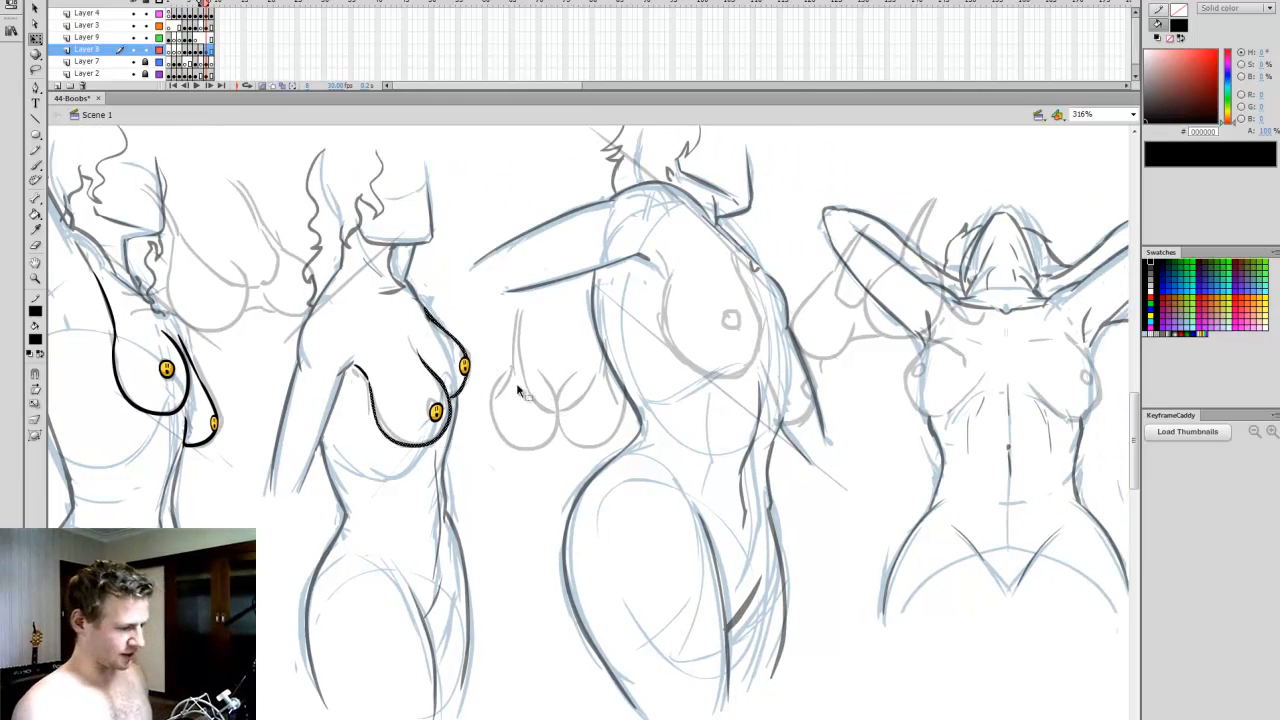
left_click(504, 371)
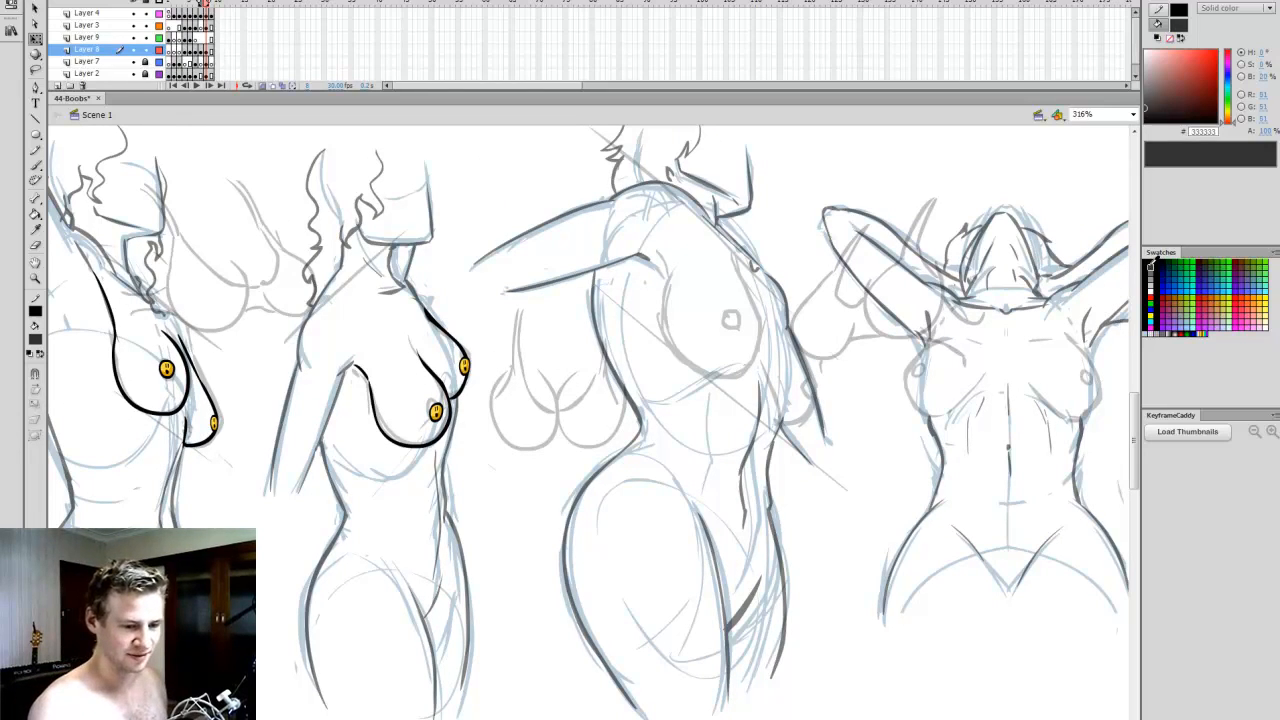
- Reselect the current frame on Layer 8 and ready the Brush tool at the third figure
scroll(591, 607, "right", 5)
left_click(207, 50)
key("comma")
key("period")
key("b")
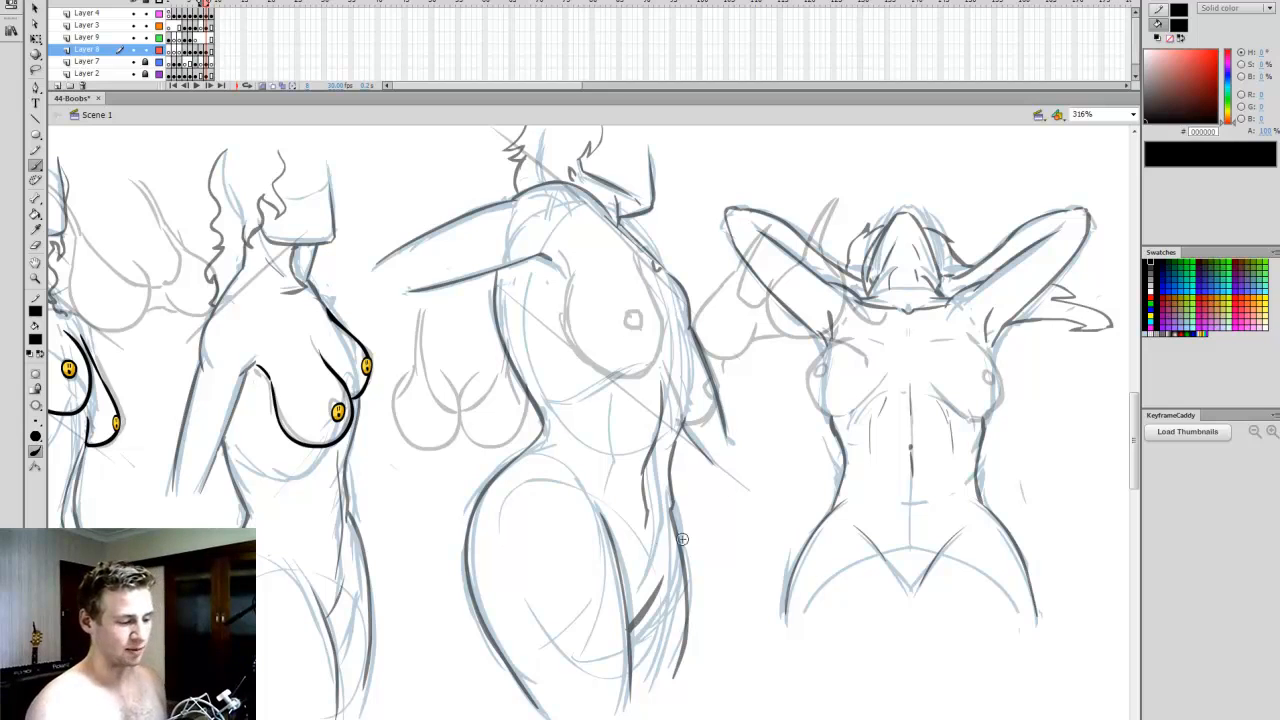
scroll(640, 718, "left", 3)
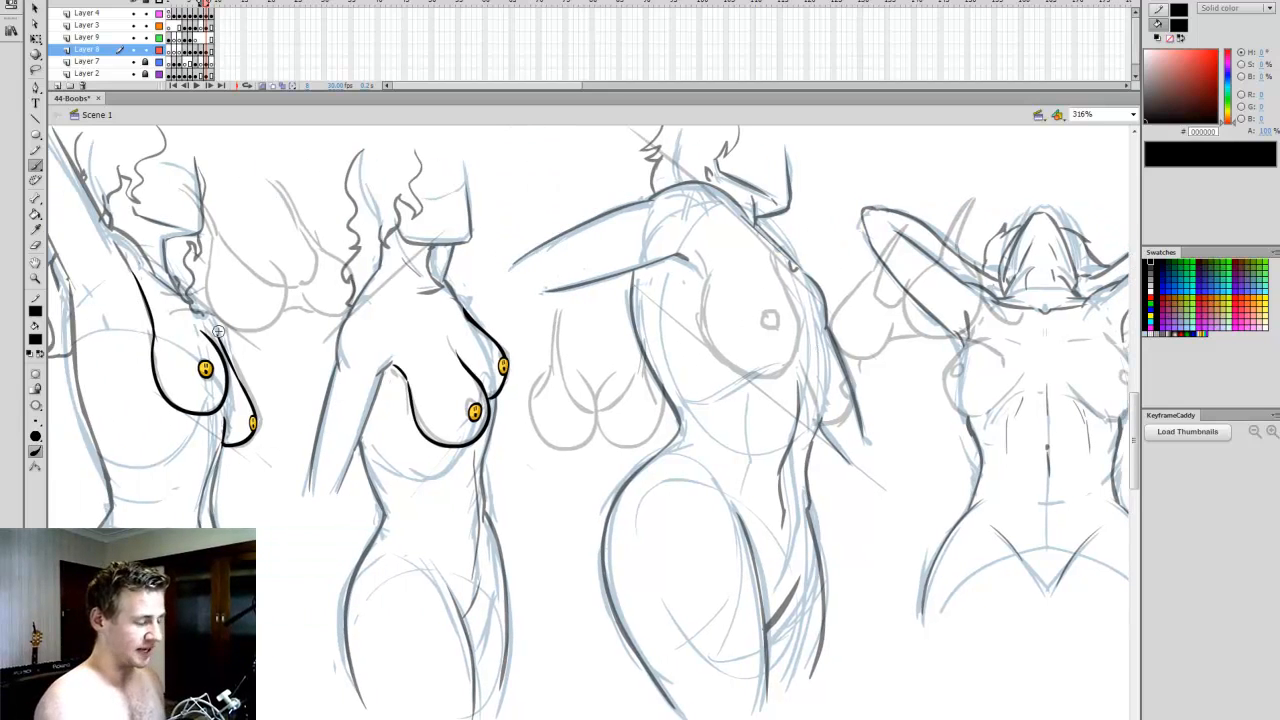
scroll(571, 271, "right", 4)
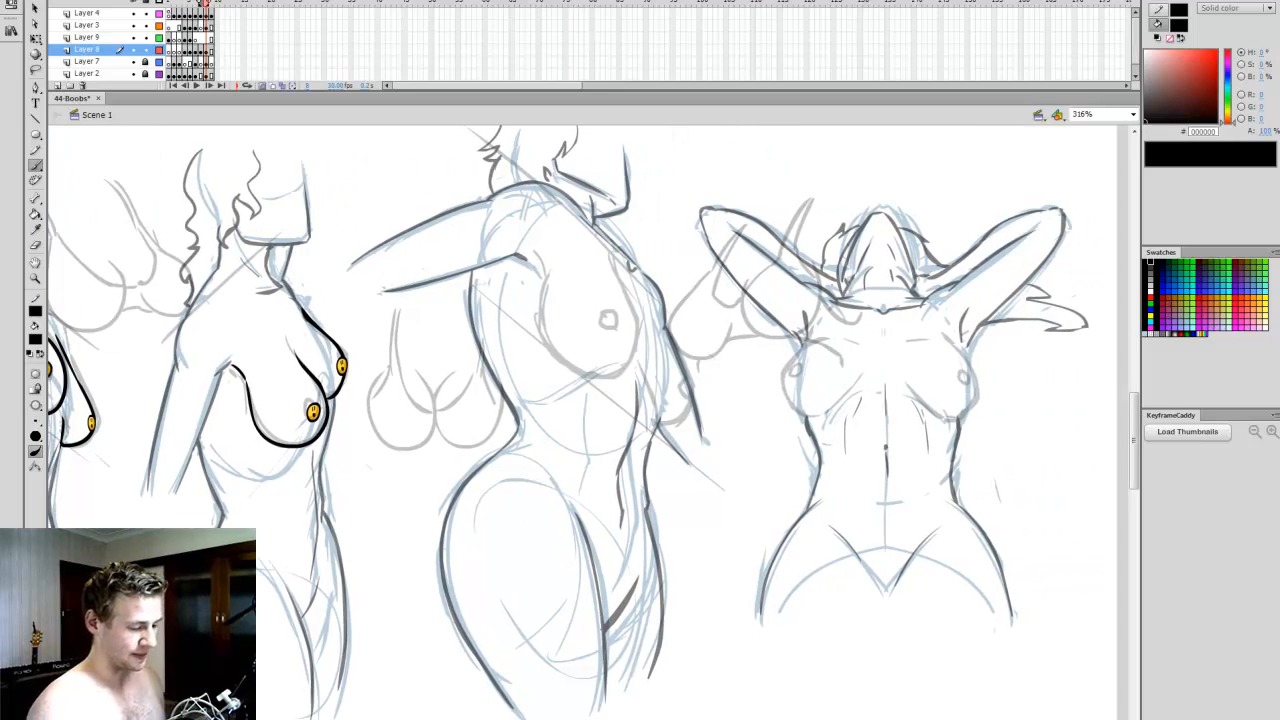
- Ink the third figure's near and far breast contours in black over the grey sketch, redoing the near breast's upper curve
left_click_drag(534, 265, 549, 283)
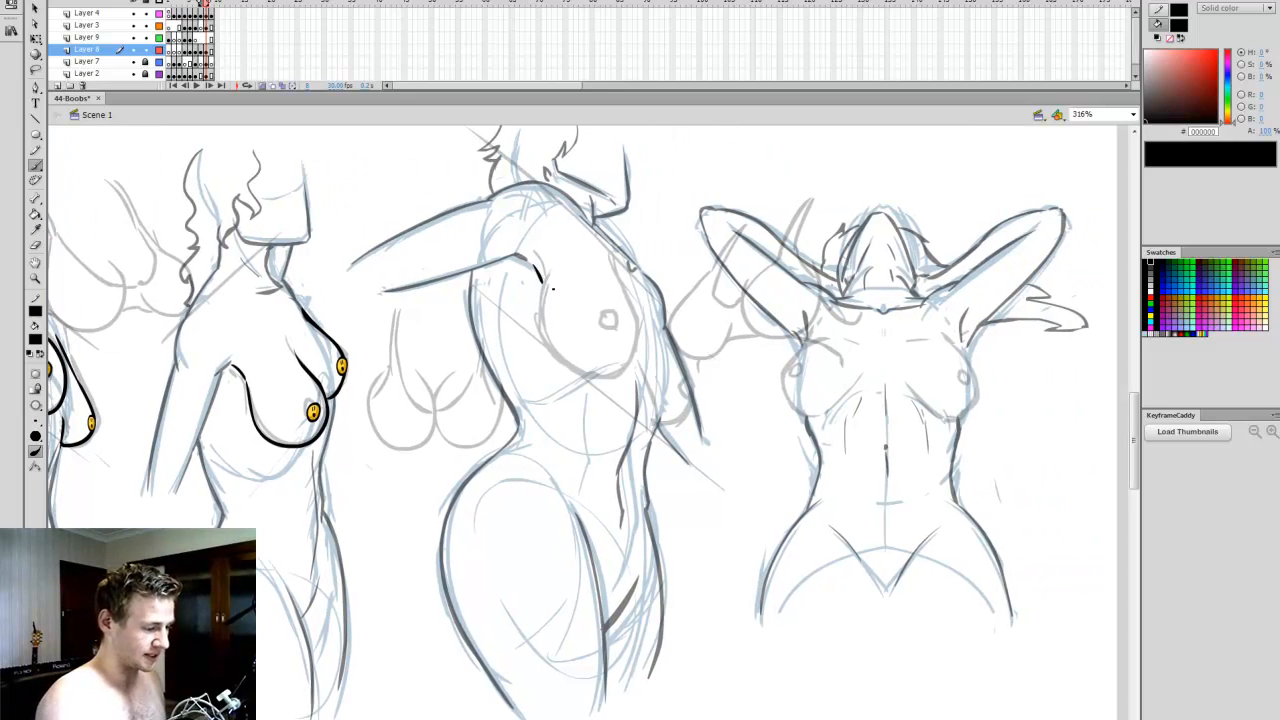
left_click_drag(628, 366, 640, 318)
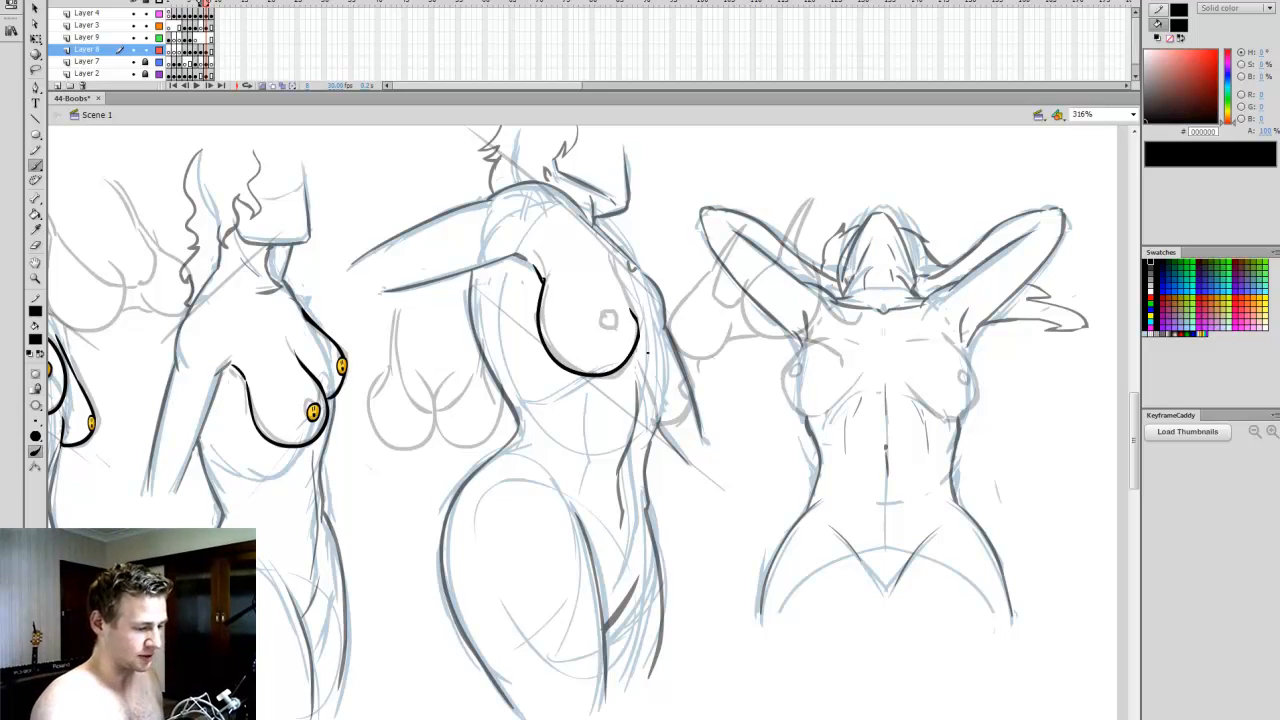
left_click_drag(621, 297, 616, 291)
key("ctrl+z")
key("e")
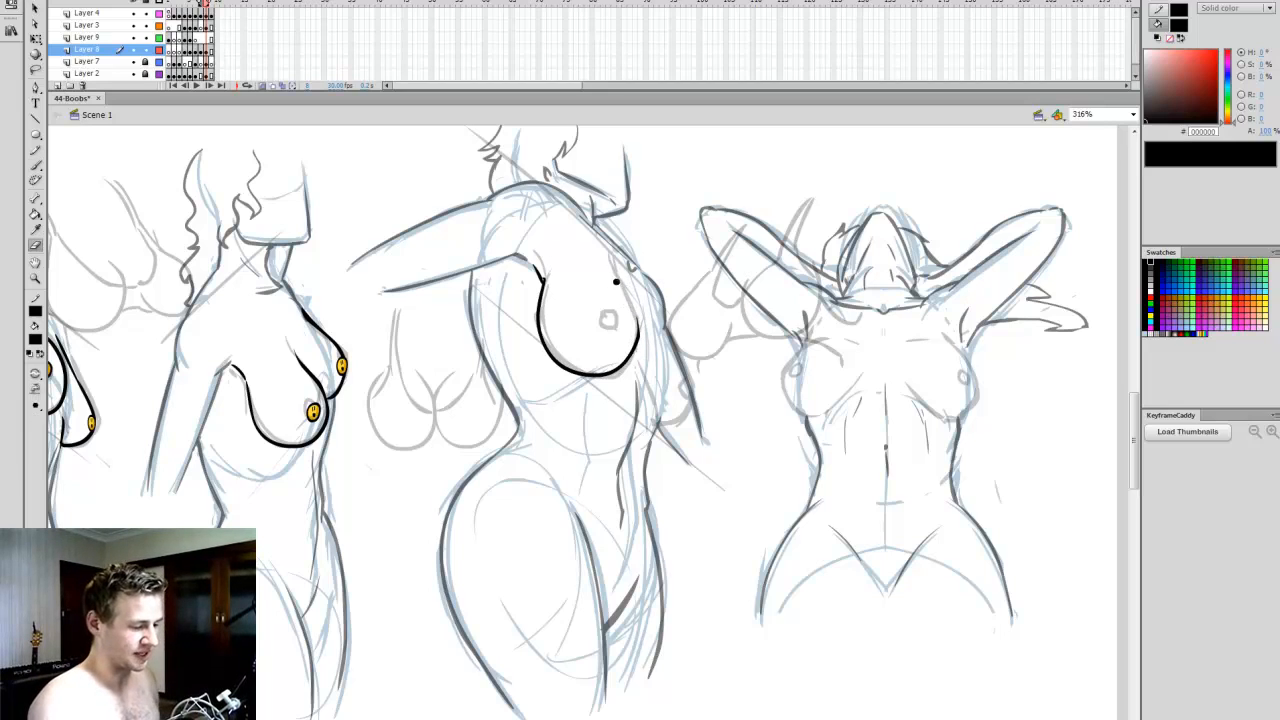
key("b")
left_click_drag(638, 335, 610, 282)
key("ctrl+z")
left_click_drag(638, 331, 620, 284)
key("ctrl+z")
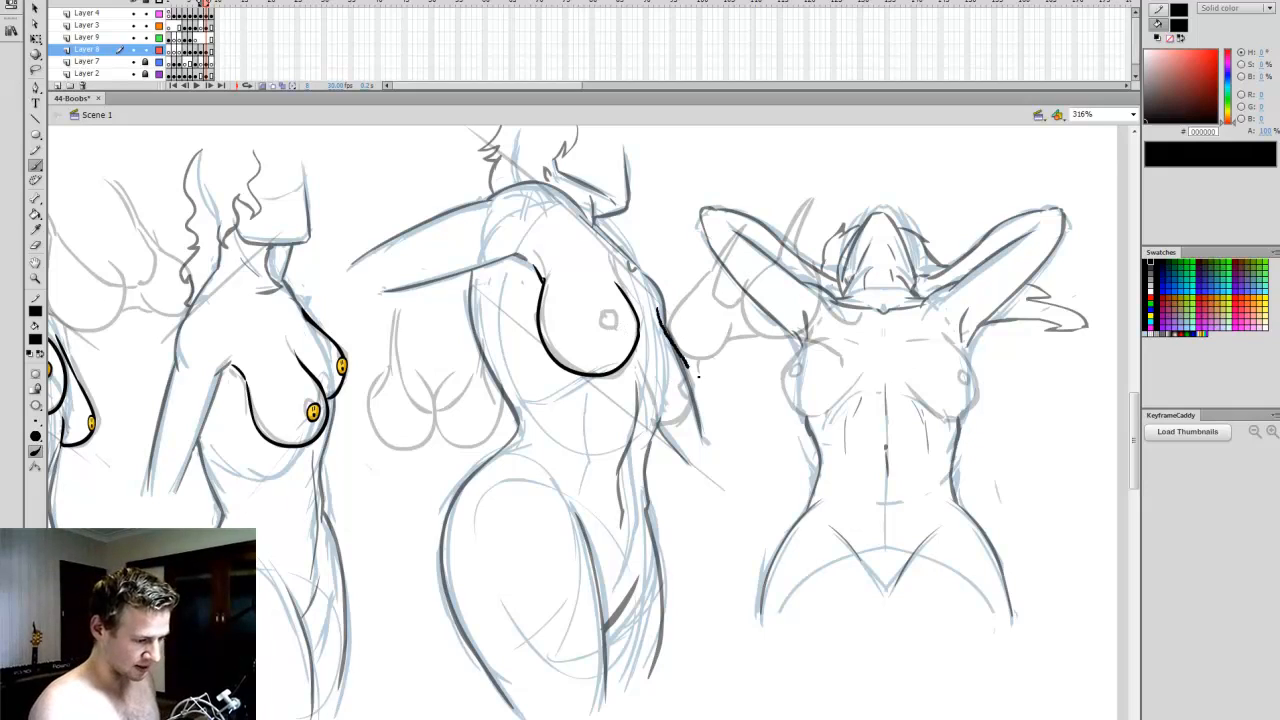
left_click_drag(694, 403, 657, 424)
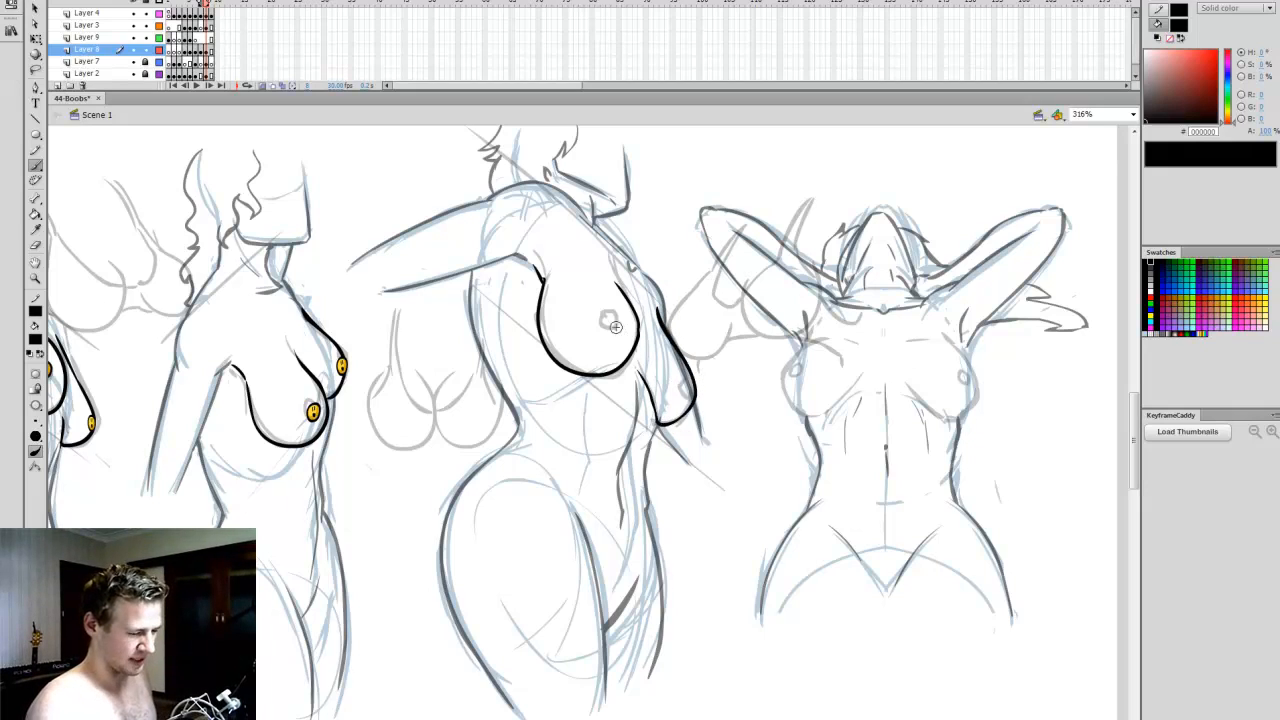
- Copy the second figure's near nipple marker and place a widened copy on the third figure's near breast
key("v")
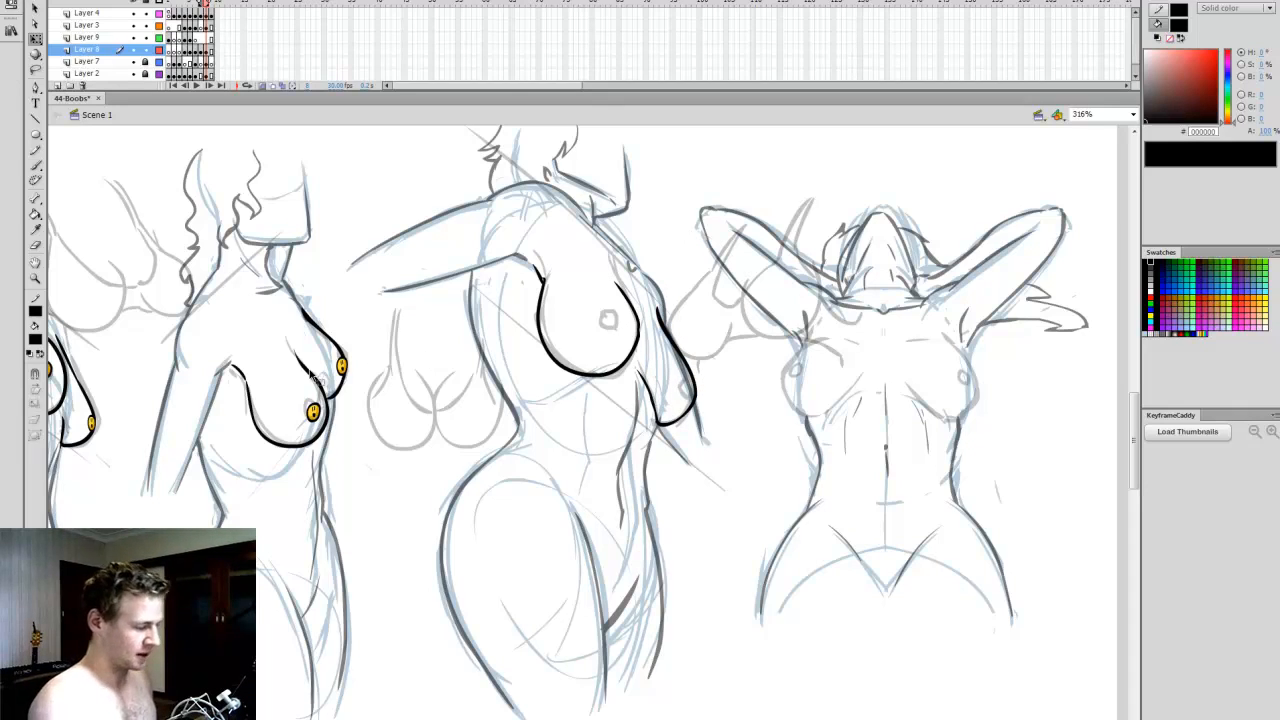
left_click(314, 410)
key("ctrl+c")
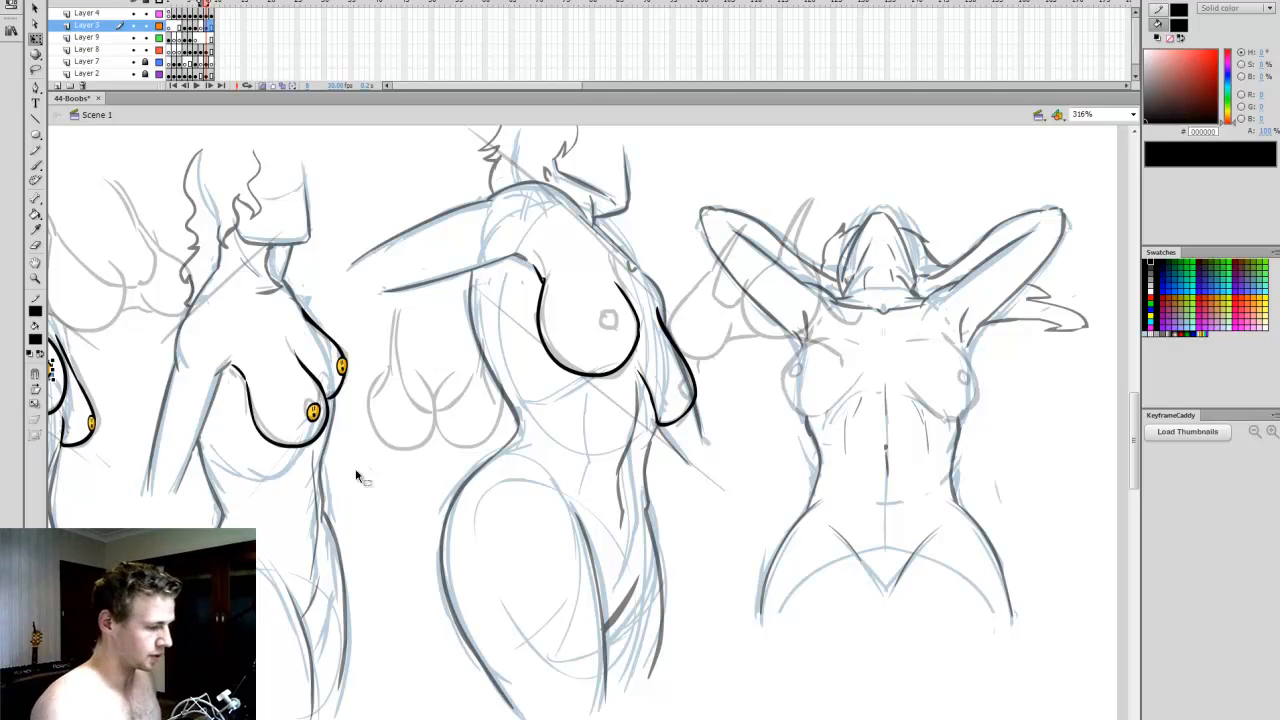
key("ctrl+v")
left_click_drag(595, 450, 617, 334)
key("c")
left_click(606, 373)
key("q")
left_click(608, 323)
left_click_drag(602, 318, 607, 318)
- Paste another nipple marker, narrow it and place it on the third figure's far breast
key("ctrl+v")
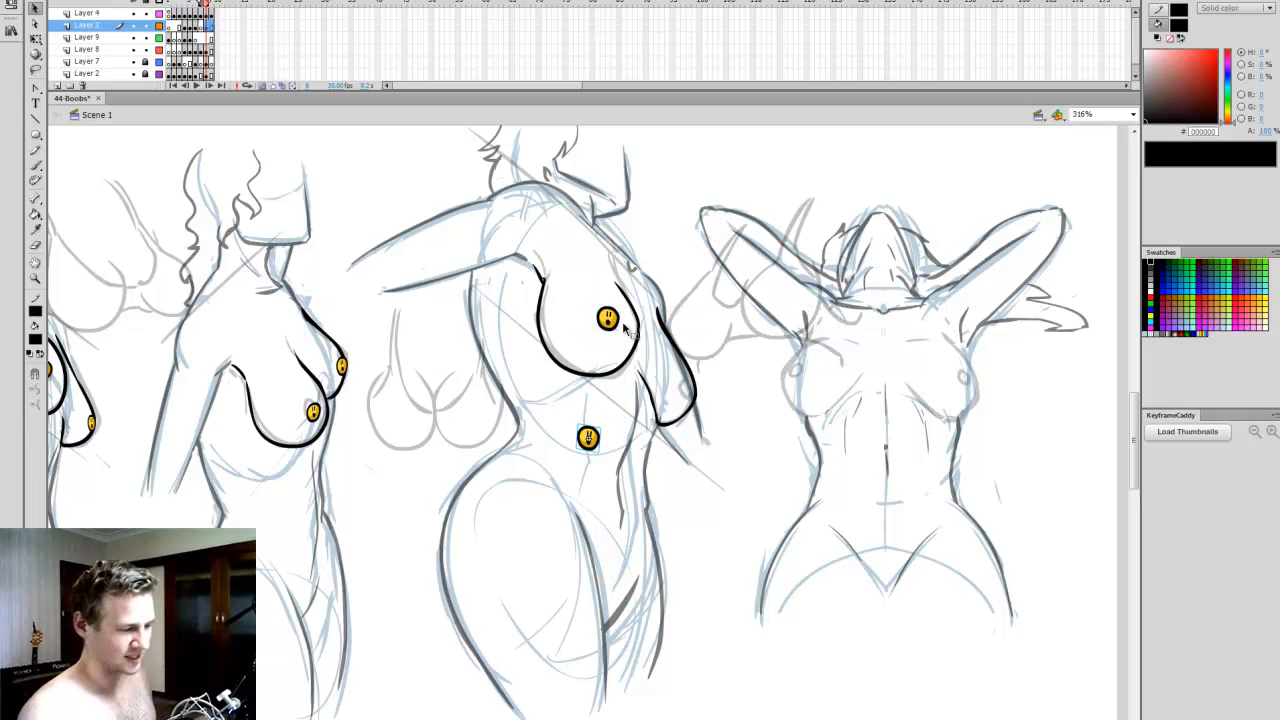
left_click_drag(604, 441, 689, 390)
left_click(707, 415)
left_click(699, 426)
left_click(732, 402)
- Ready the Brush tool in black on Layer 8 and turn off onion skinning
key("b")
left_click(1151, 262)
left_click(1150, 259)
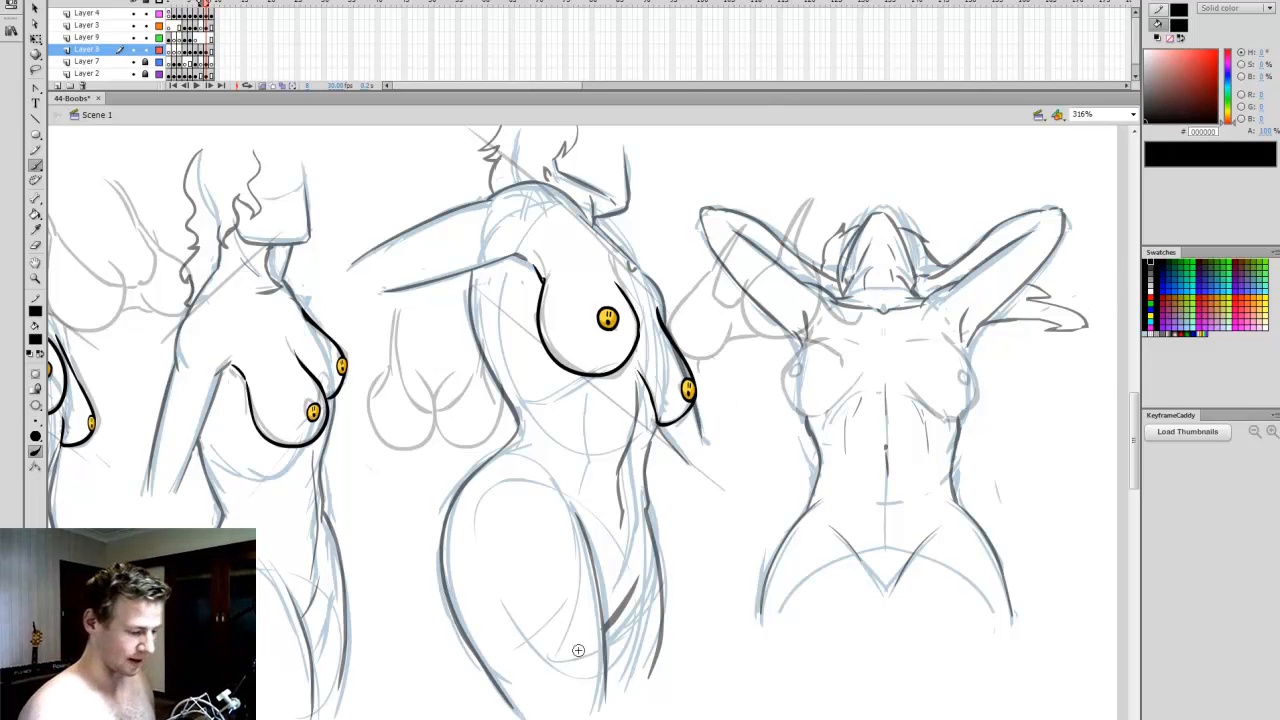
left_click_drag(610, 719, 563, 719)
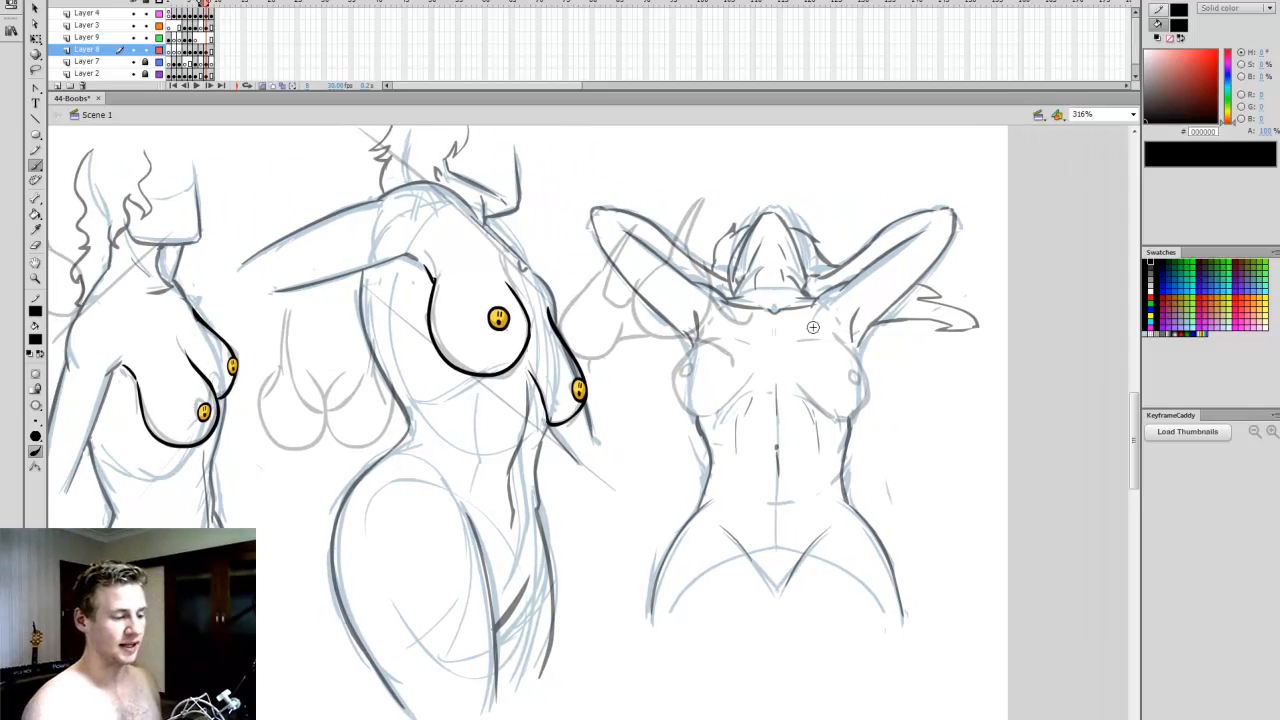
left_click(259, 85)
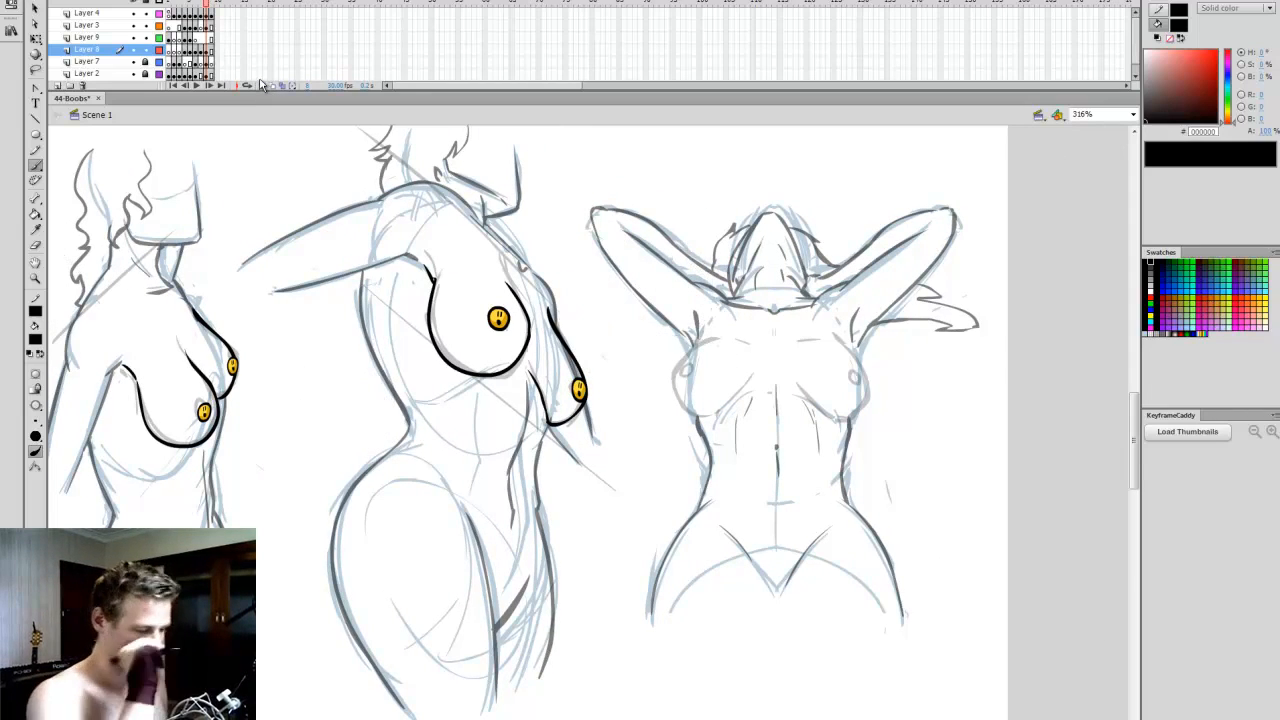
left_click(265, 85)
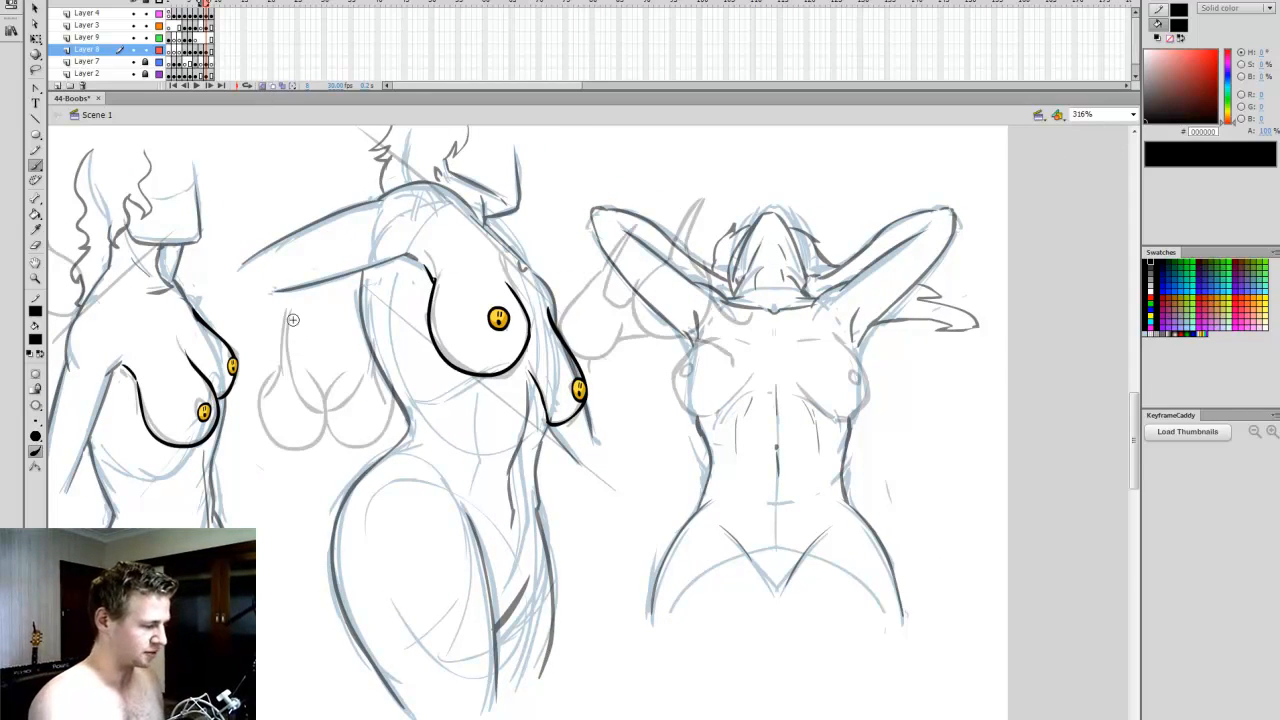
left_click(265, 86)
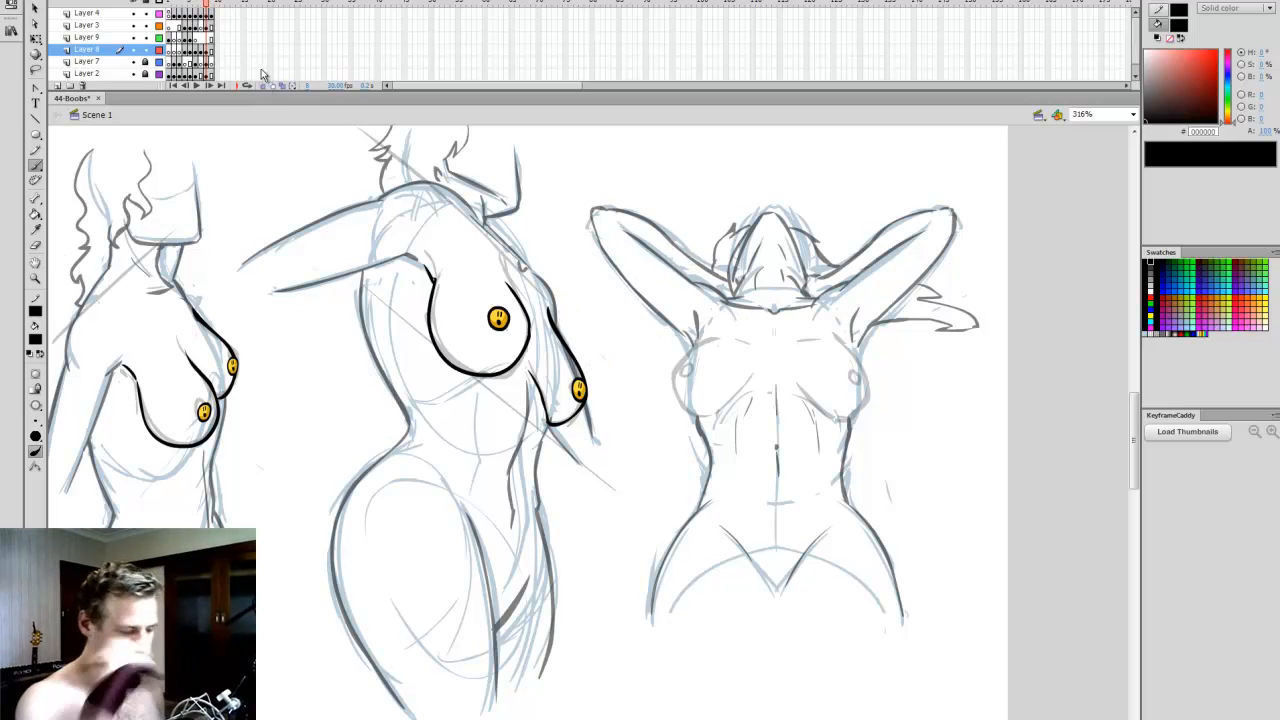
- Ink both breast contours and the short upper-chest accents on the fourth figure with raised arms
left_click_drag(714, 381, 692, 381)
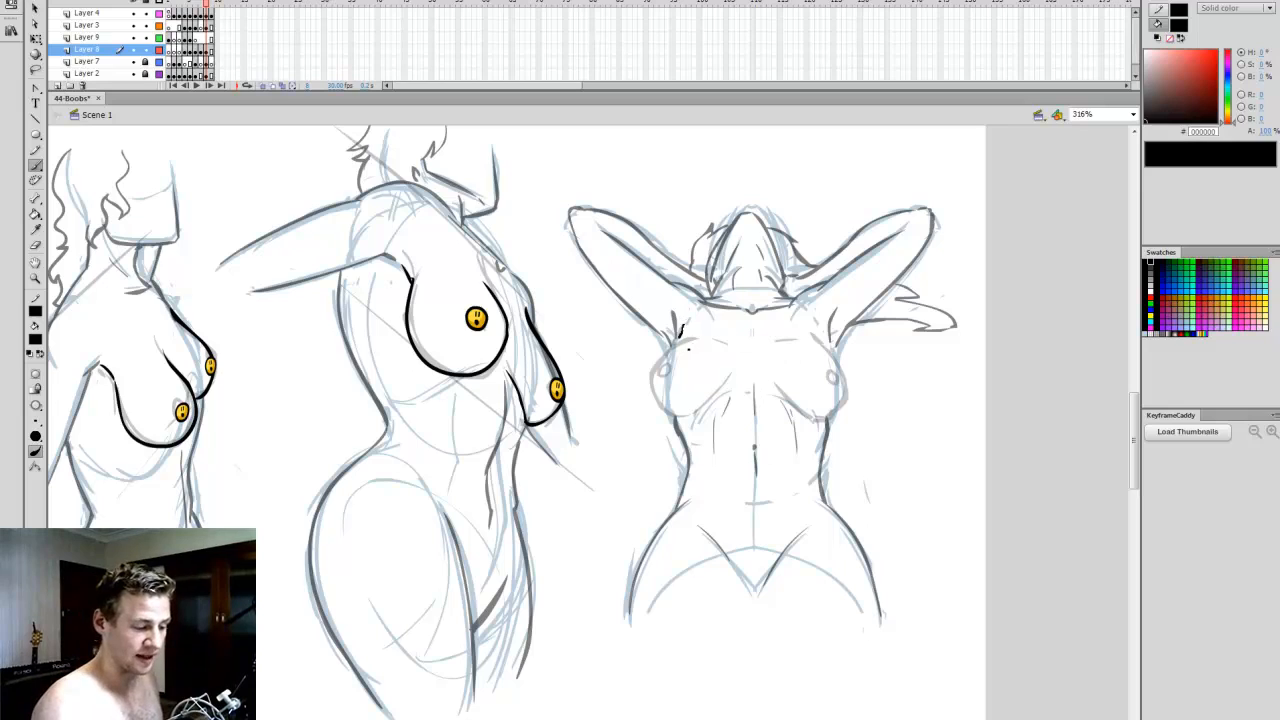
mouse_move(666, 413)
left_mouse_down()
mouse_move(683, 416)
mouse_move(728, 380)
left_mouse_up()
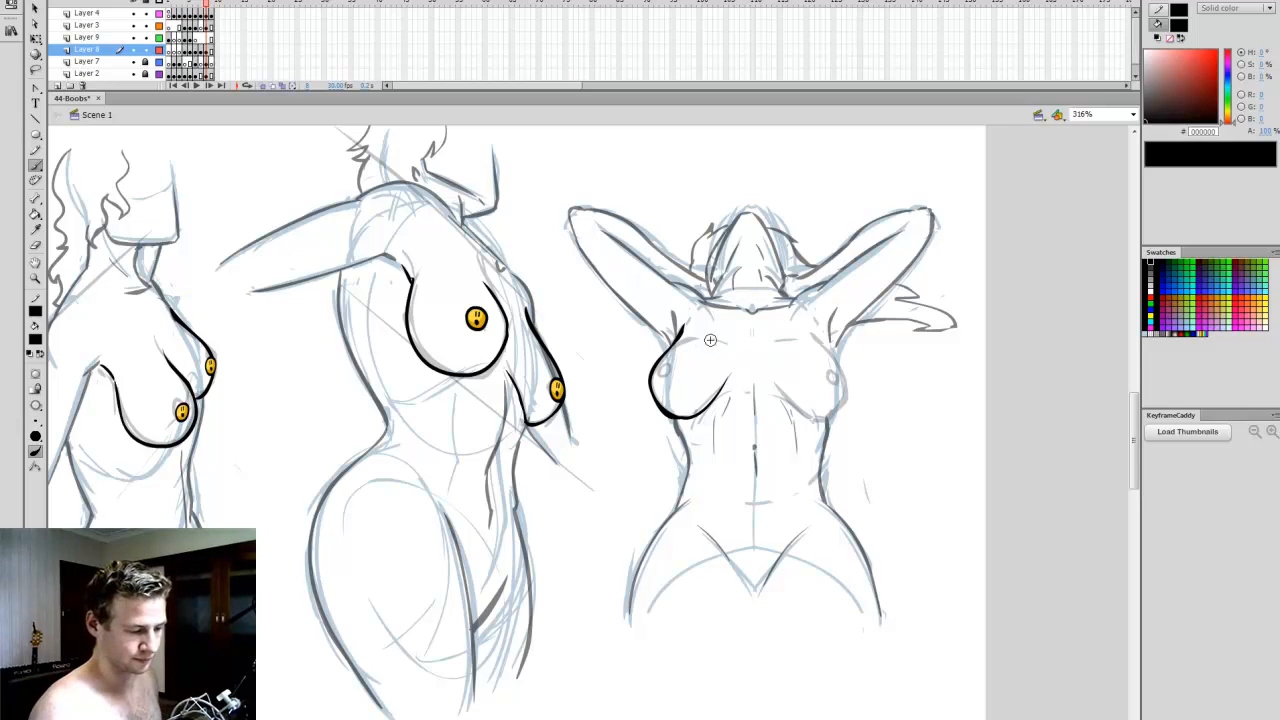
left_click_drag(771, 345, 789, 340)
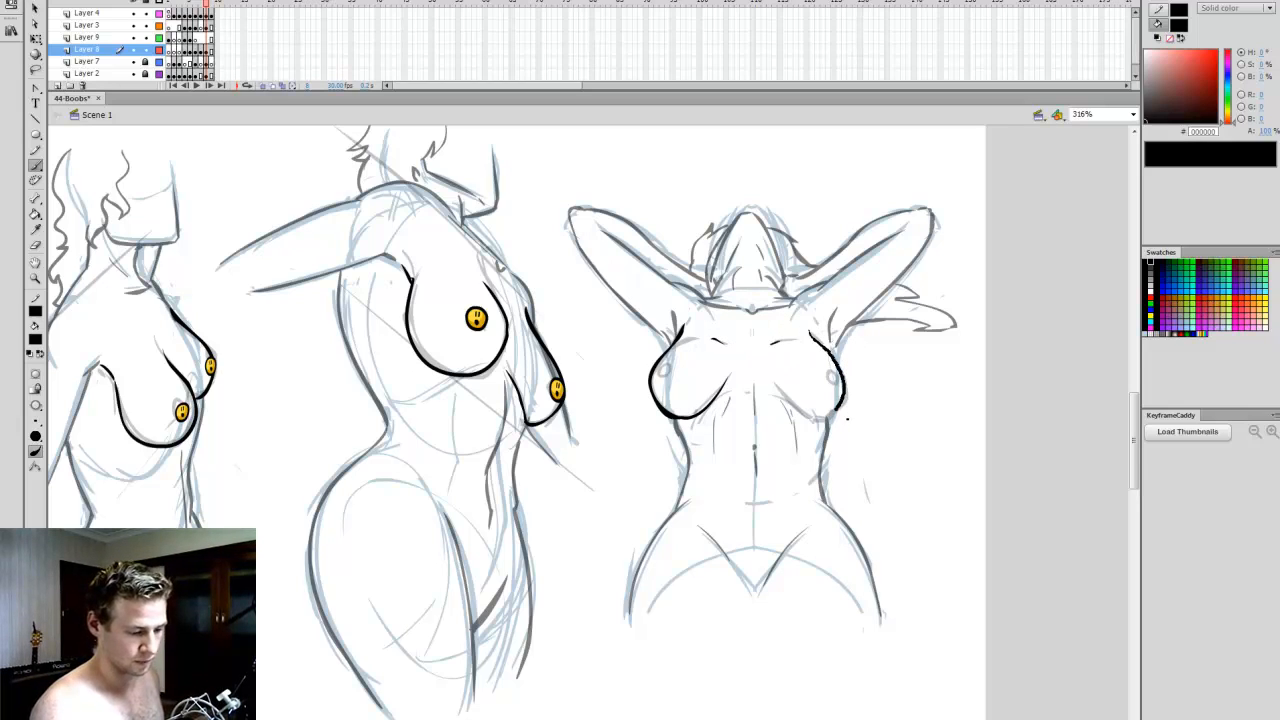
left_click_drag(817, 418, 778, 387)
key("ctrl+z")
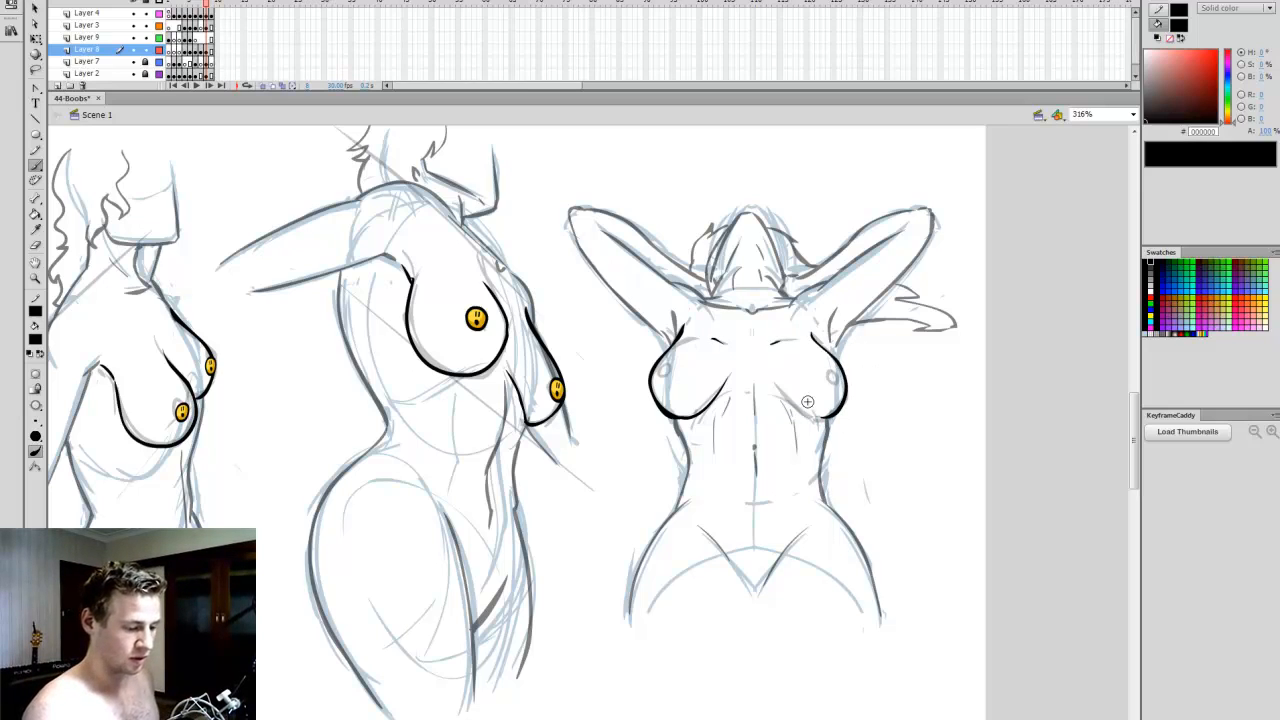
mouse_move(779, 387)
left_mouse_down()
mouse_move(818, 418)
mouse_move(790, 405)
mouse_move(845, 401)
left_mouse_up()
key("ctrl+z")
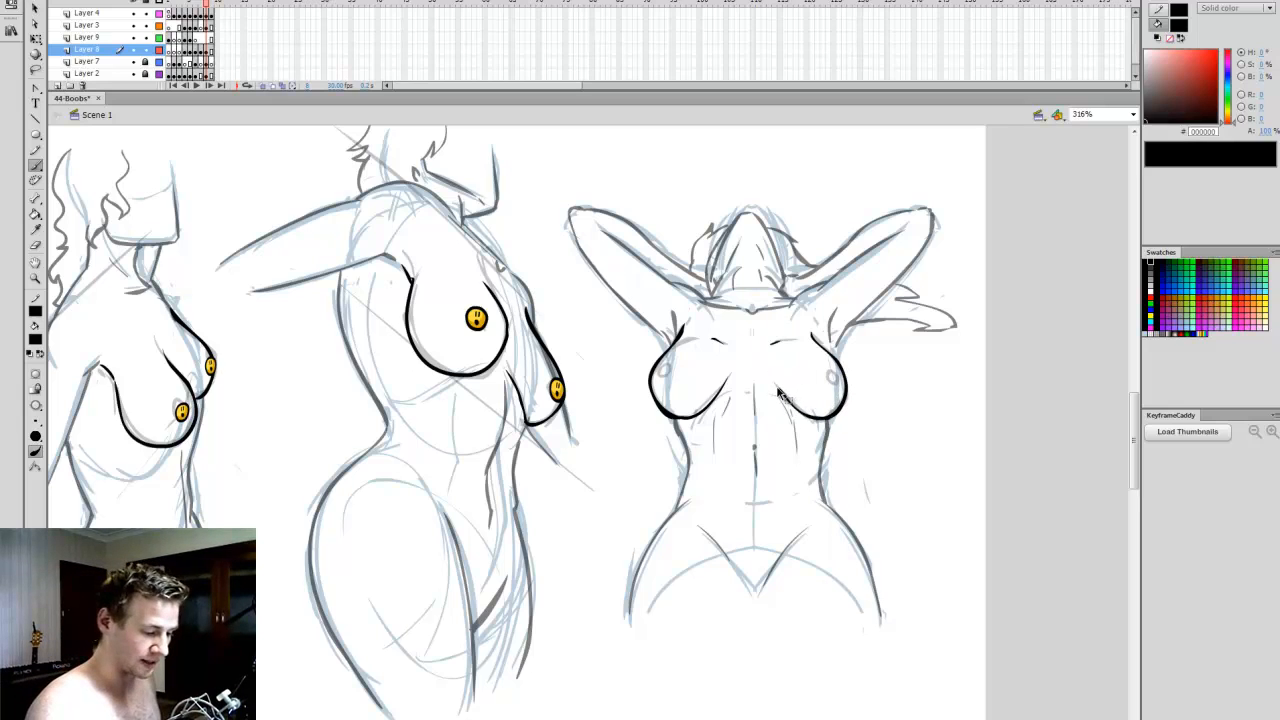
- Copy the third figure's near nipple marker and place a tilted copy on the fourth figure's left-hand breast
key("v")
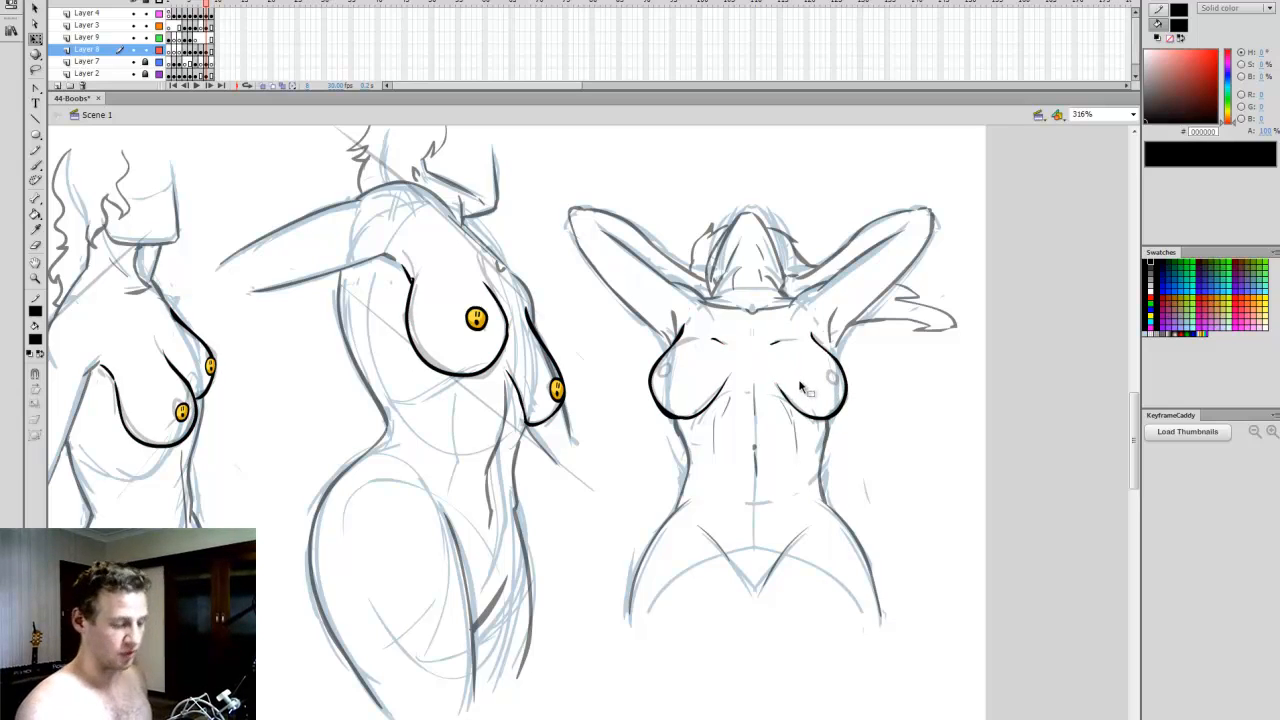
left_click_drag(514, 354, 536, 354)
left_click(502, 322)
key("ctrl+c")
key("ctrl+v")
key("v")
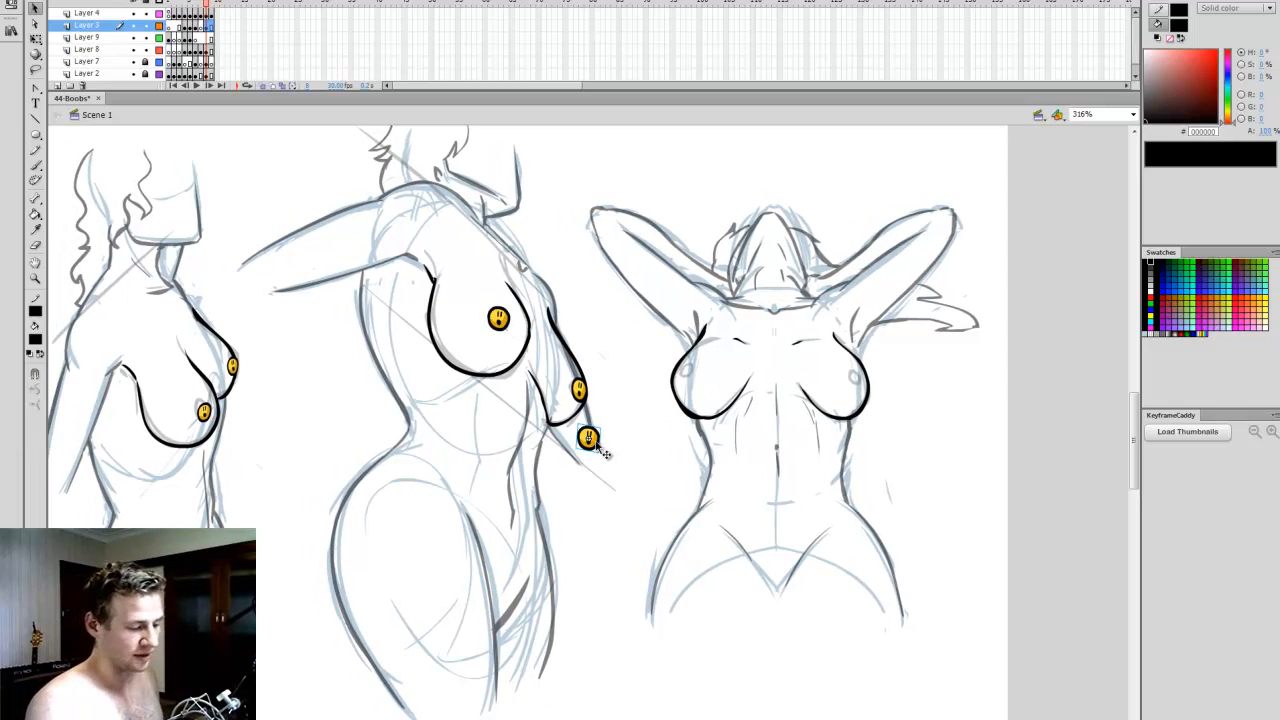
left_click_drag(592, 438, 702, 378)
key("v")
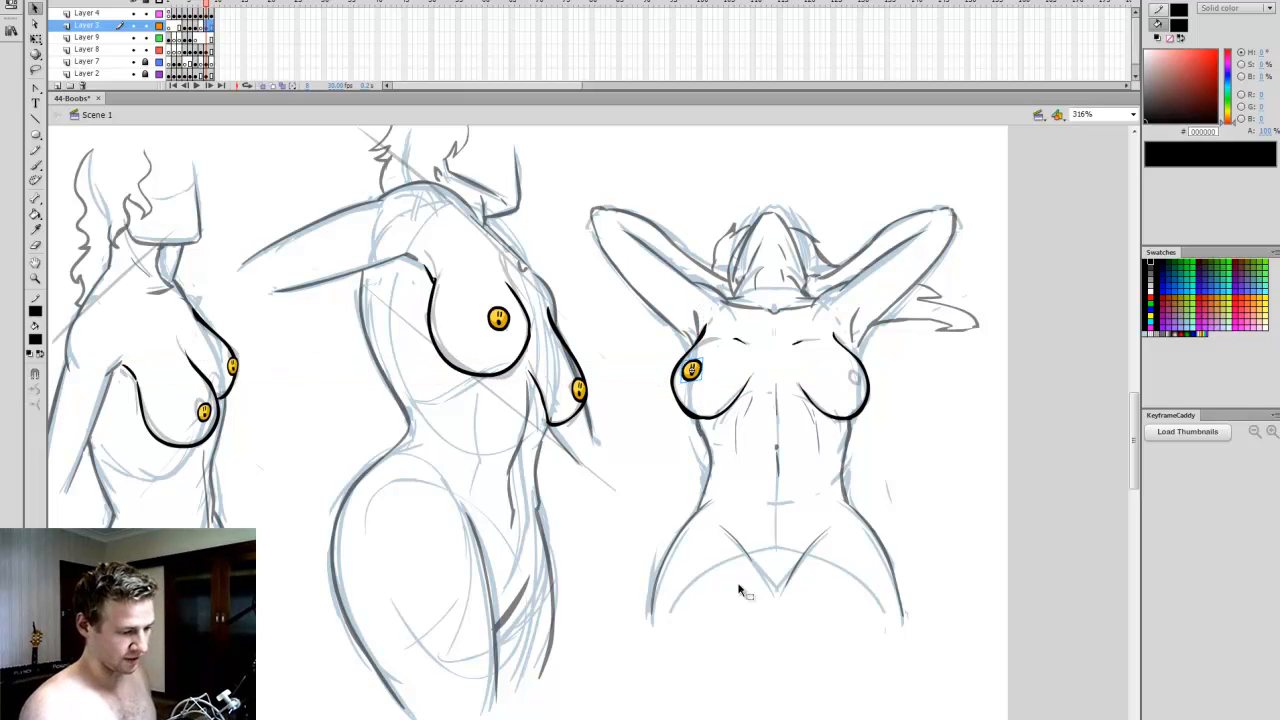
- Duplicate the fourth figure's nipple marker, flip it horizontally and place it on the opposite breast
key("ctrl+c")
key("ctrl+v")
left_click(153, 1)
mouse_move(290, 137)
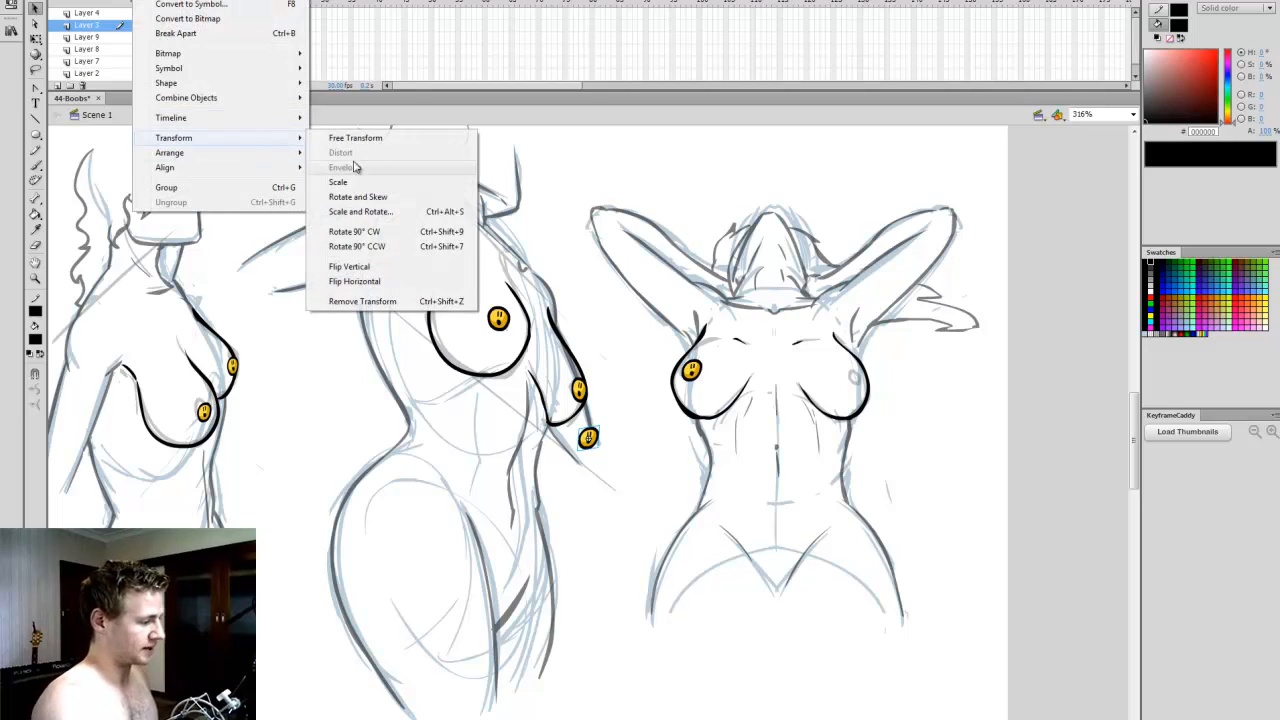
left_click(355, 282)
left_click_drag(588, 437, 864, 396)
key("Left")
left_click(883, 395)
scroll(588, 422, "left", 5)
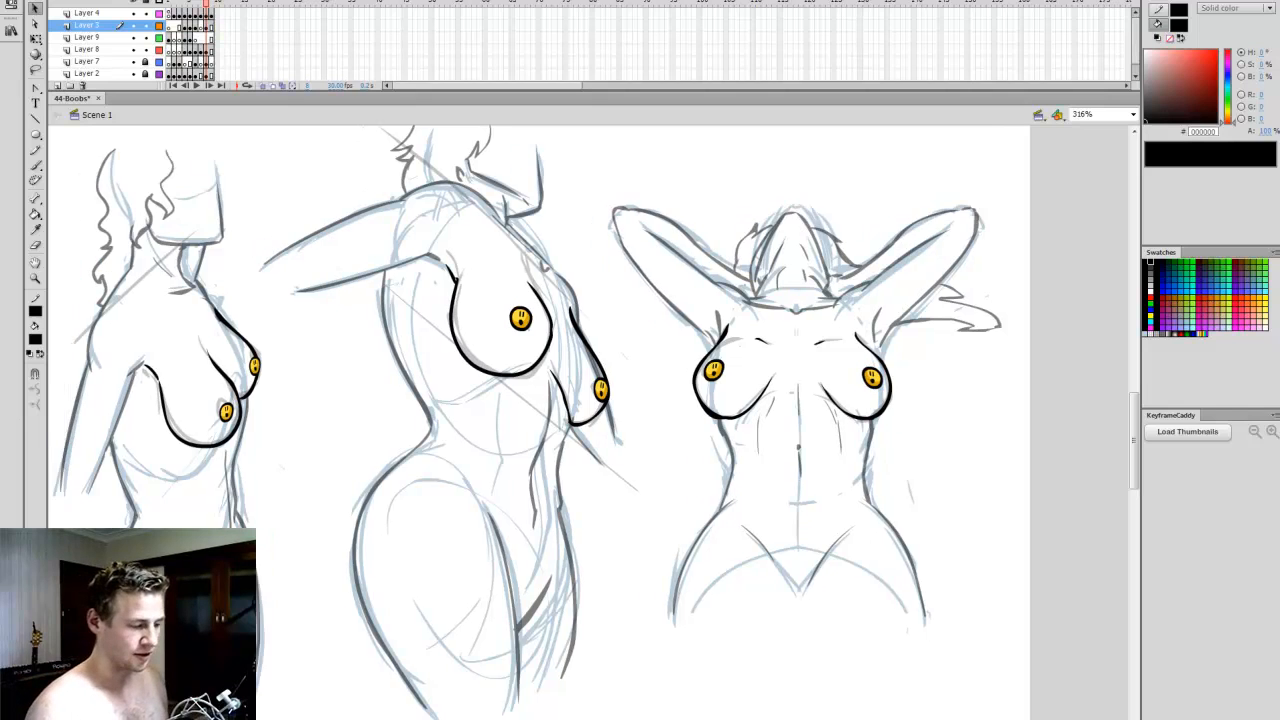
- Insert blank keyframes on the next frame from Layer 3 to Layer 8 and turn on onion skinning
mouse_move(611, 719)
left_mouse_down()
mouse_move(629, 719)
mouse_move(603, 718)
mouse_move(597, 700)
left_mouse_up()
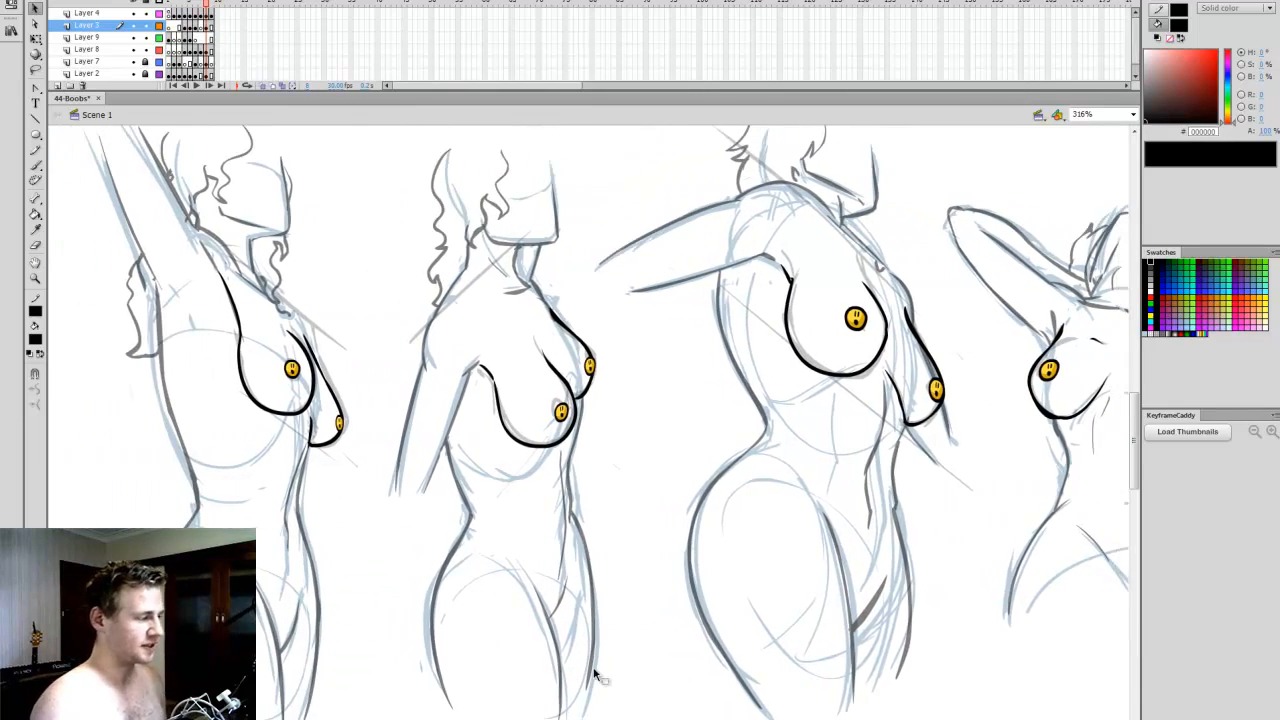
left_click_drag(212, 27, 213, 52)
key("F7")
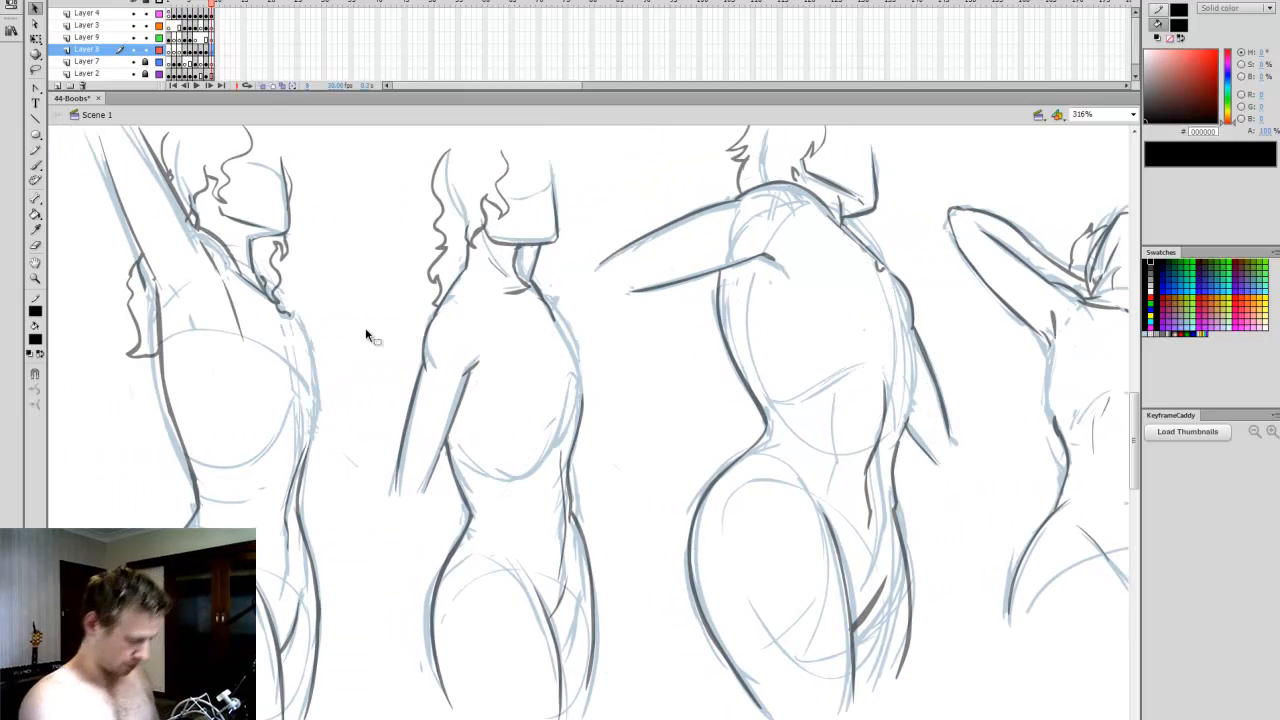
key("b")
left_click_drag(598, 719, 588, 719)
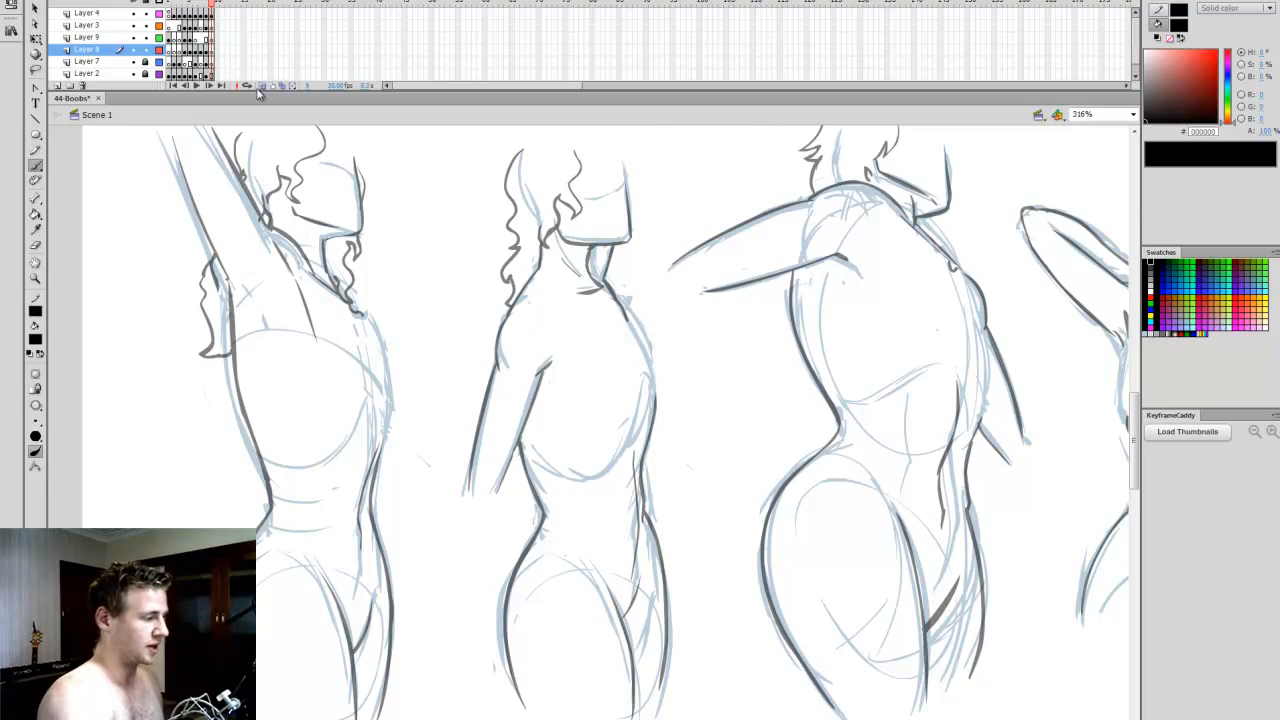
left_click(264, 87)
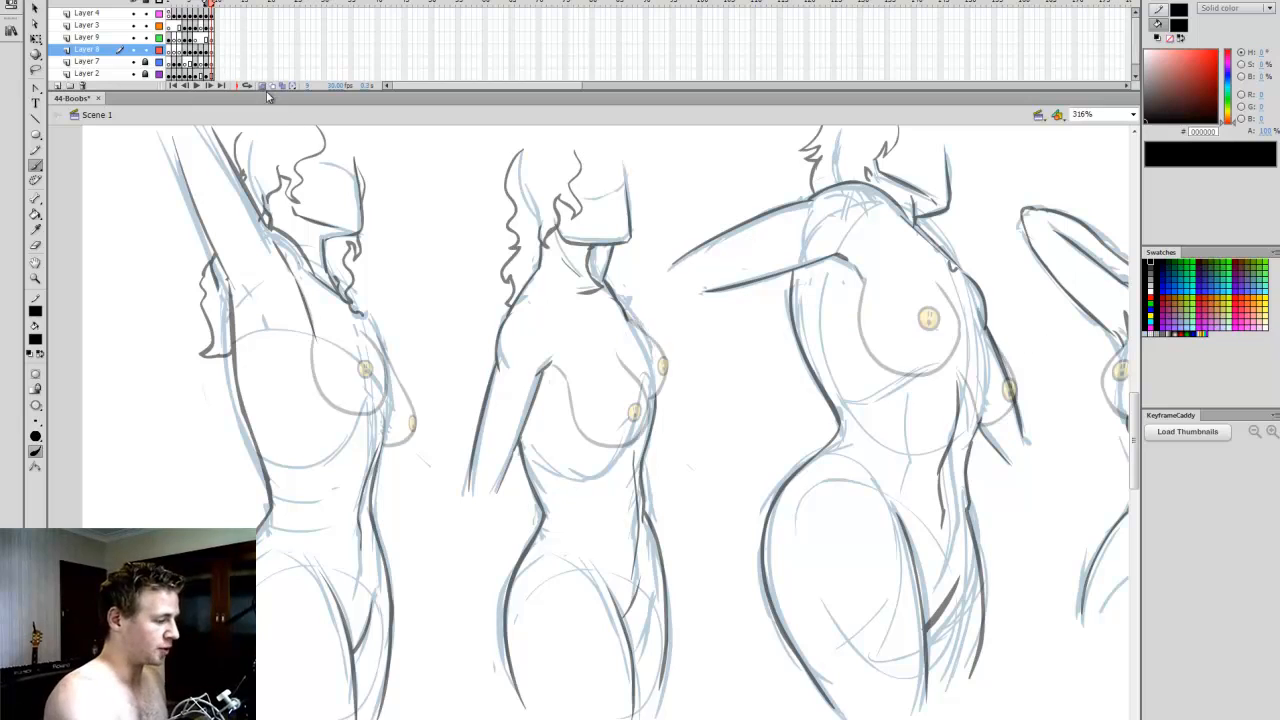
- Ink the first figure's near breast contour over the onion-skinned reference and squash it slightly upward with Free Transform
left_click_drag(588, 719, 584, 719)
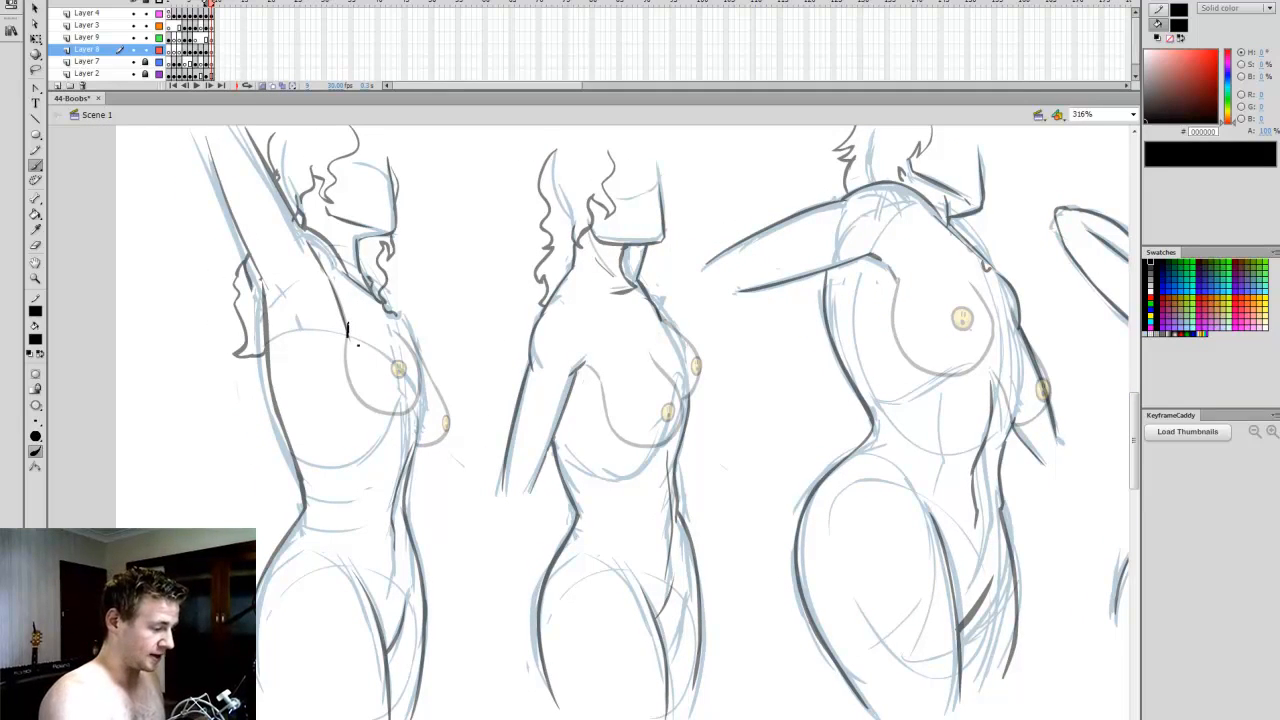
left_click_drag(424, 378, 392, 323)
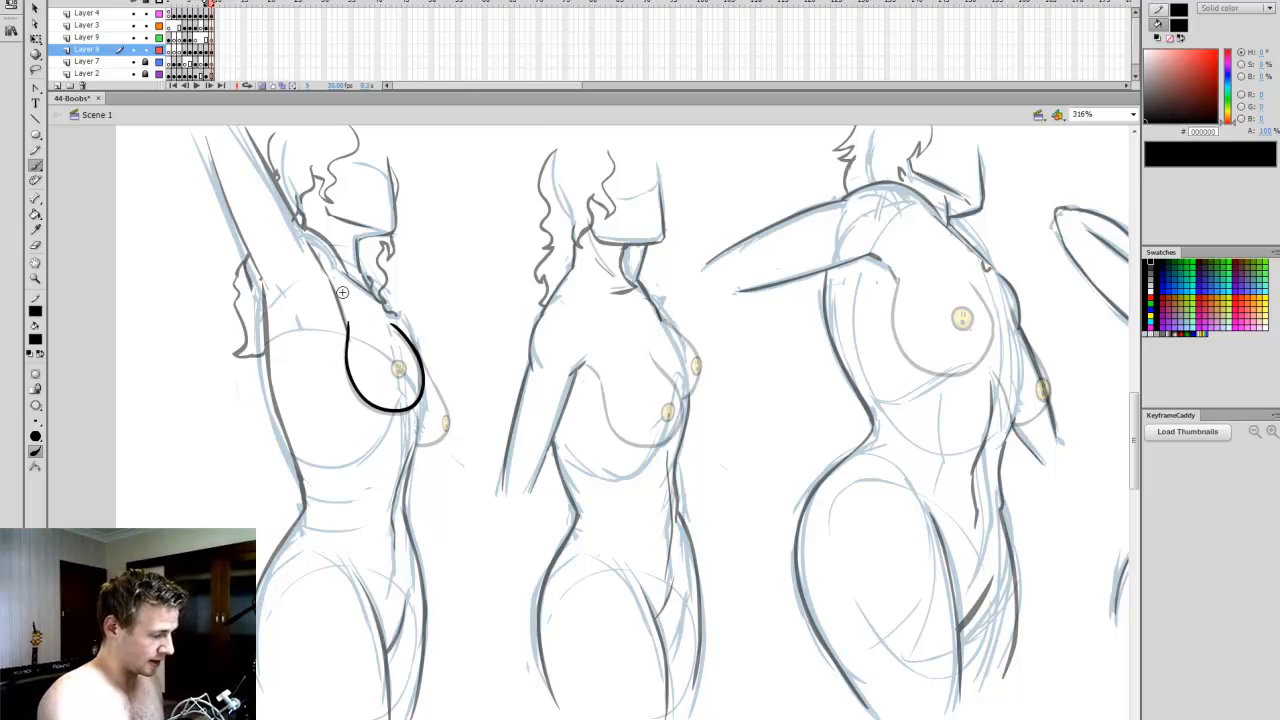
key("ctrl+a")
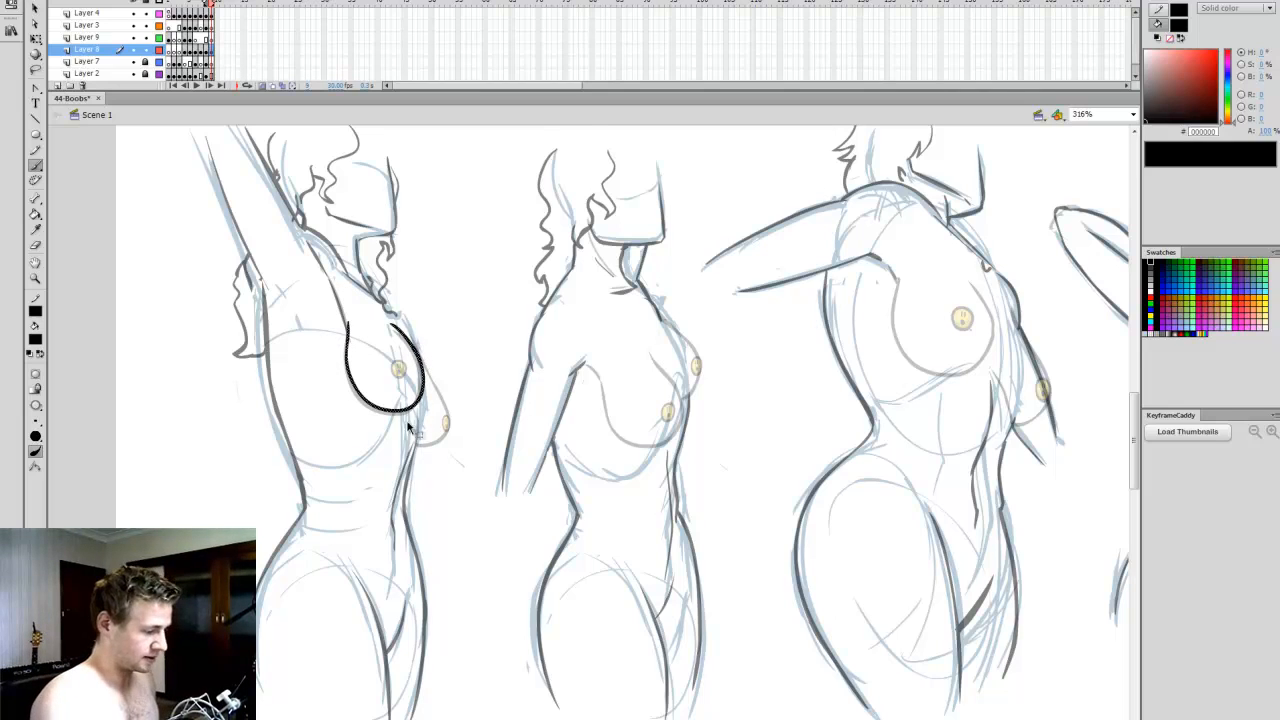
key("q")
left_click_drag(425, 364, 423, 340)
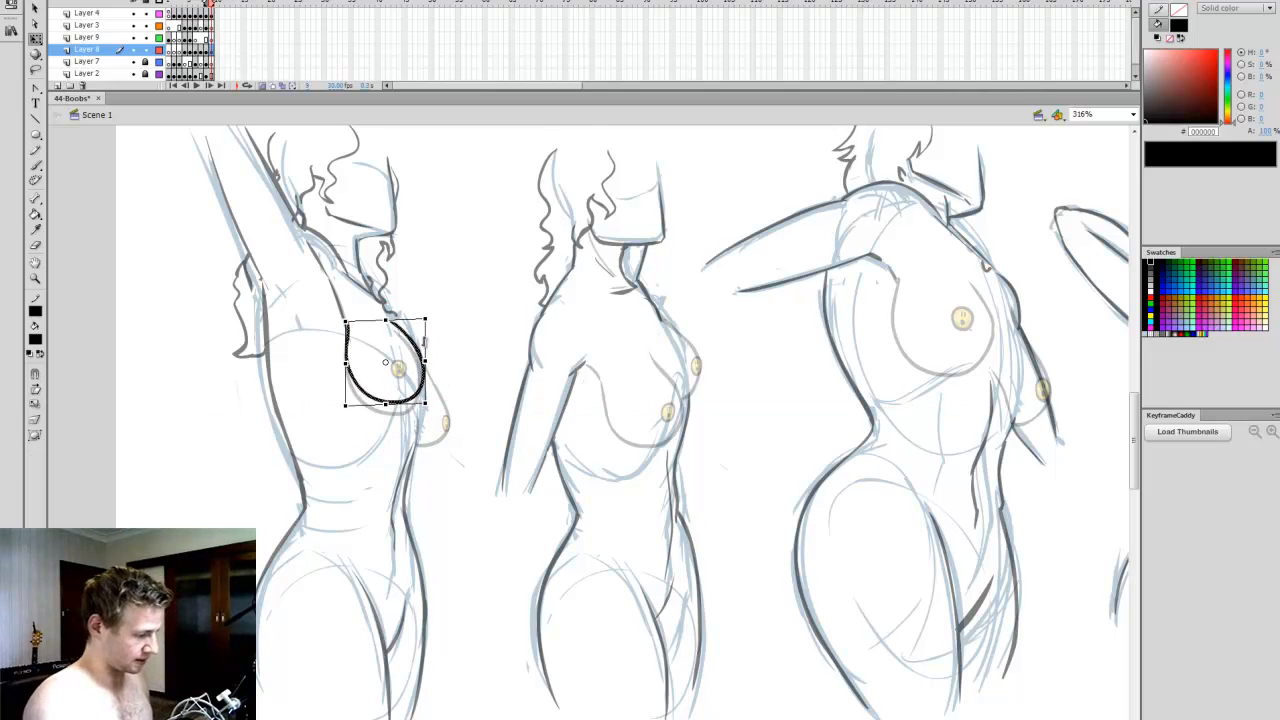
key("b")
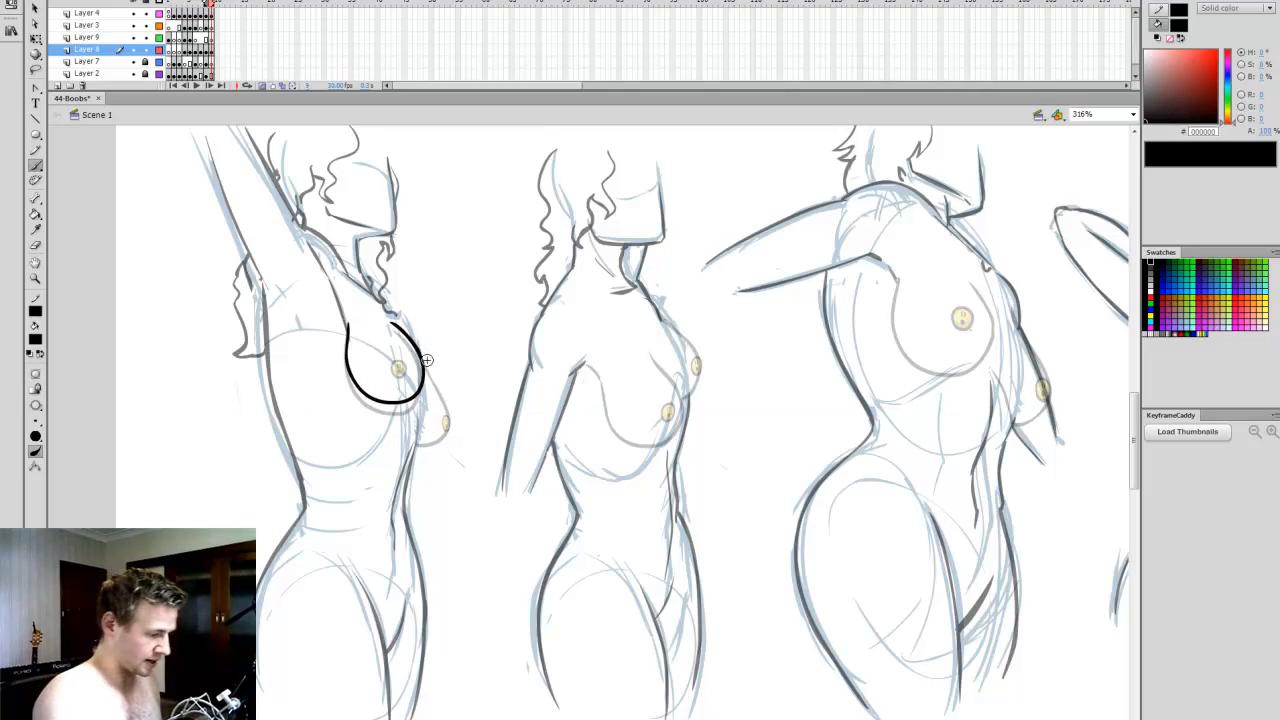
- Ink the first figure's far breast contour slightly higher than the onion-skinned reference, replacing the first stroke
left_click_drag(439, 444, 436, 444)
key("ctrl+z")
left_click_drag(425, 362, 449, 386)
left_click_drag(454, 433, 418, 436)
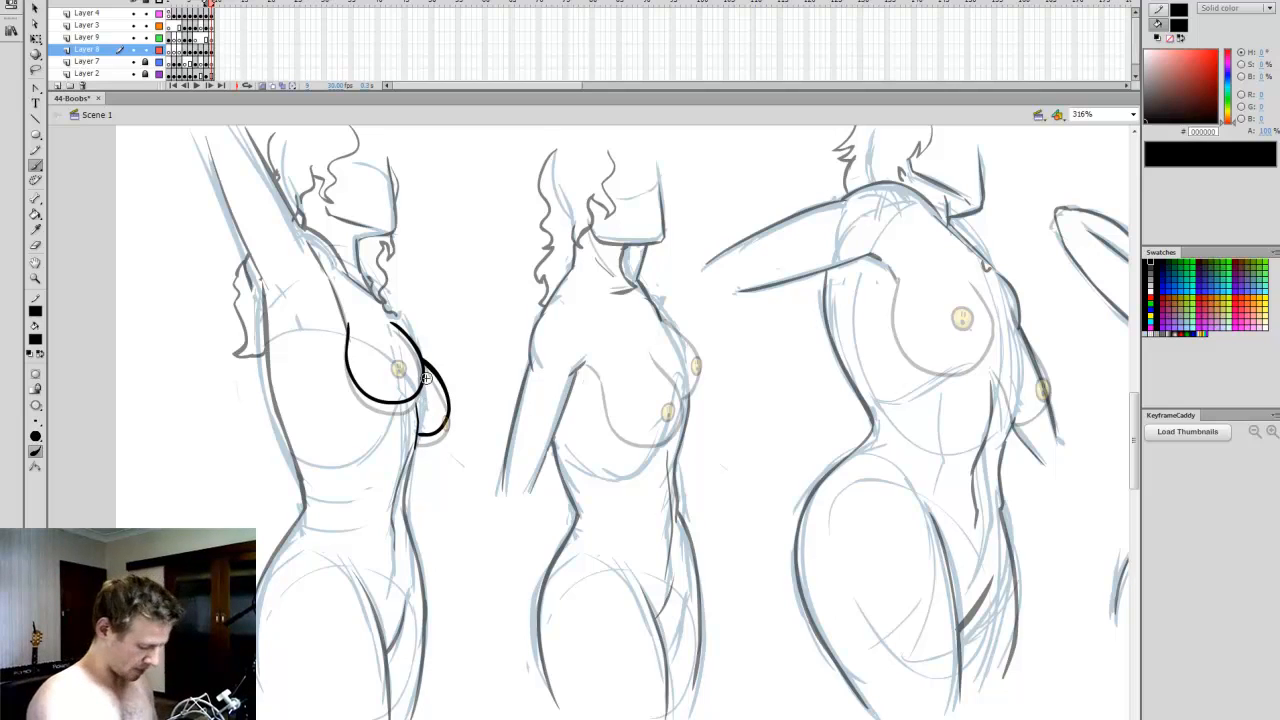
- Draw the bra's shoulder strap, cup edge and side band lines on the first figure, undoing the trial strokes
mouse_move(369, 328)
left_mouse_down()
mouse_move(362, 359)
mouse_move(369, 322)
left_mouse_up()
left_click_drag(348, 272, 390, 346)
key("ctrl+z")
key("ctrl+z")
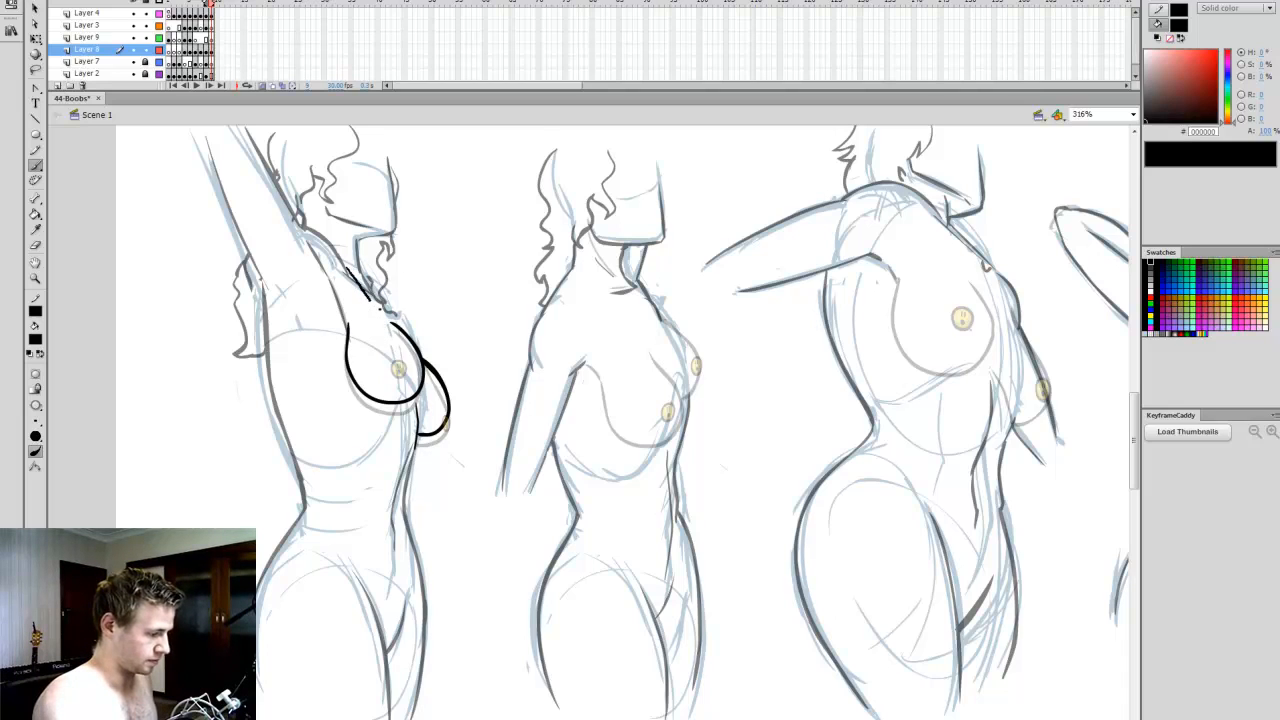
mouse_move(348, 268)
left_mouse_down()
mouse_move(420, 358)
mouse_move(270, 368)
mouse_move(358, 408)
left_mouse_up()
key("ctrl+z")
left_click_drag(274, 394, 420, 424)
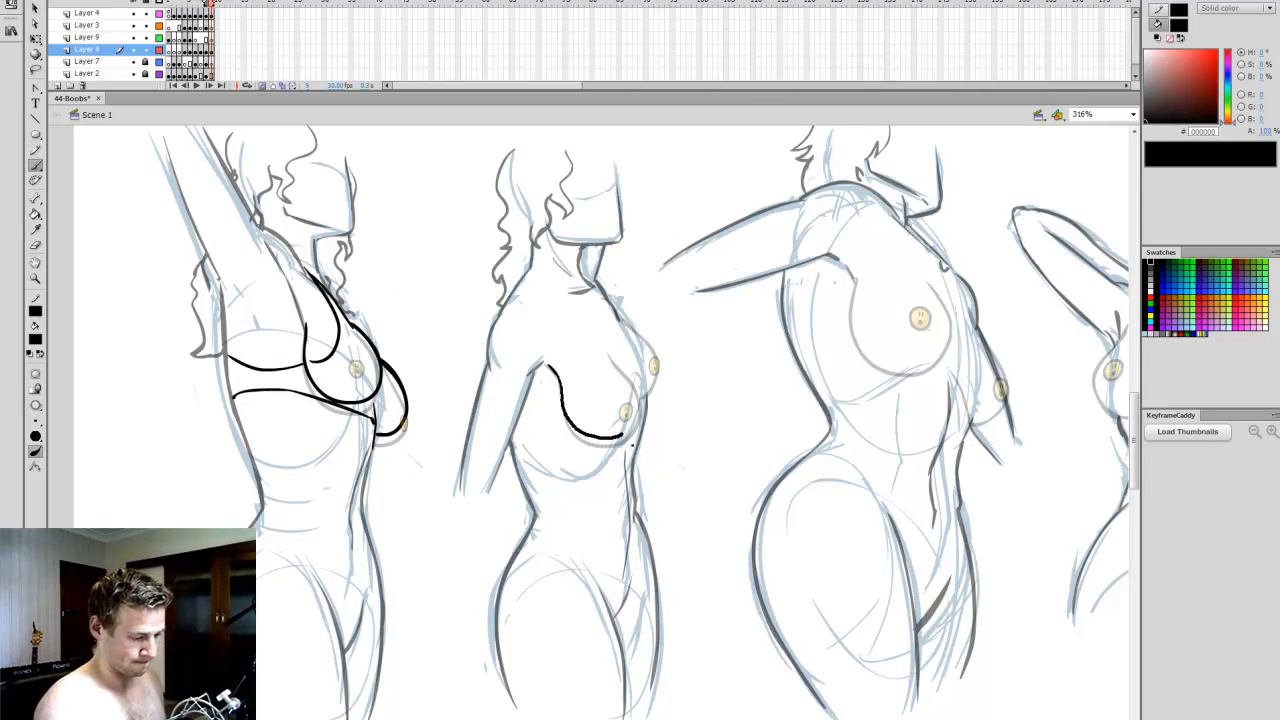
- Ink the second figure's near and far breast contours over the onion-skinned reference and add the bra's shoulder strap and cup edge lines
left_click_drag(645, 402, 605, 355)
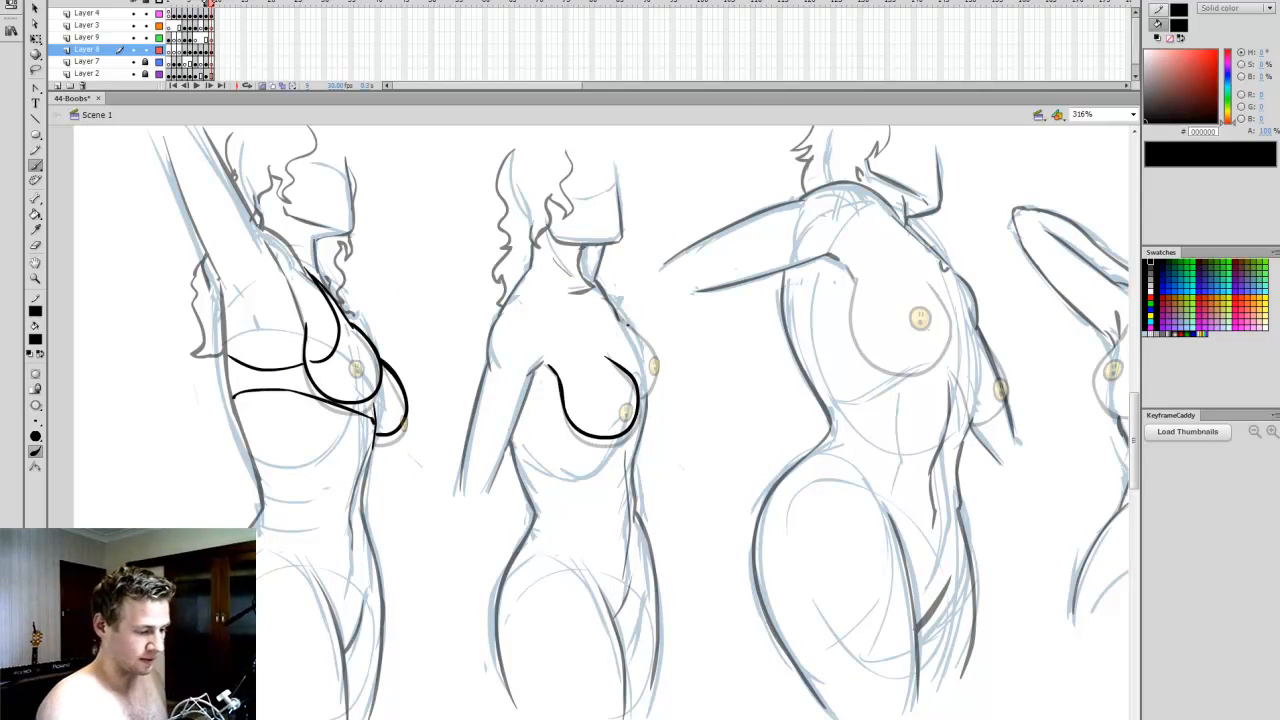
mouse_move(658, 395)
left_mouse_down()
mouse_move(633, 376)
mouse_move(617, 318)
left_mouse_up()
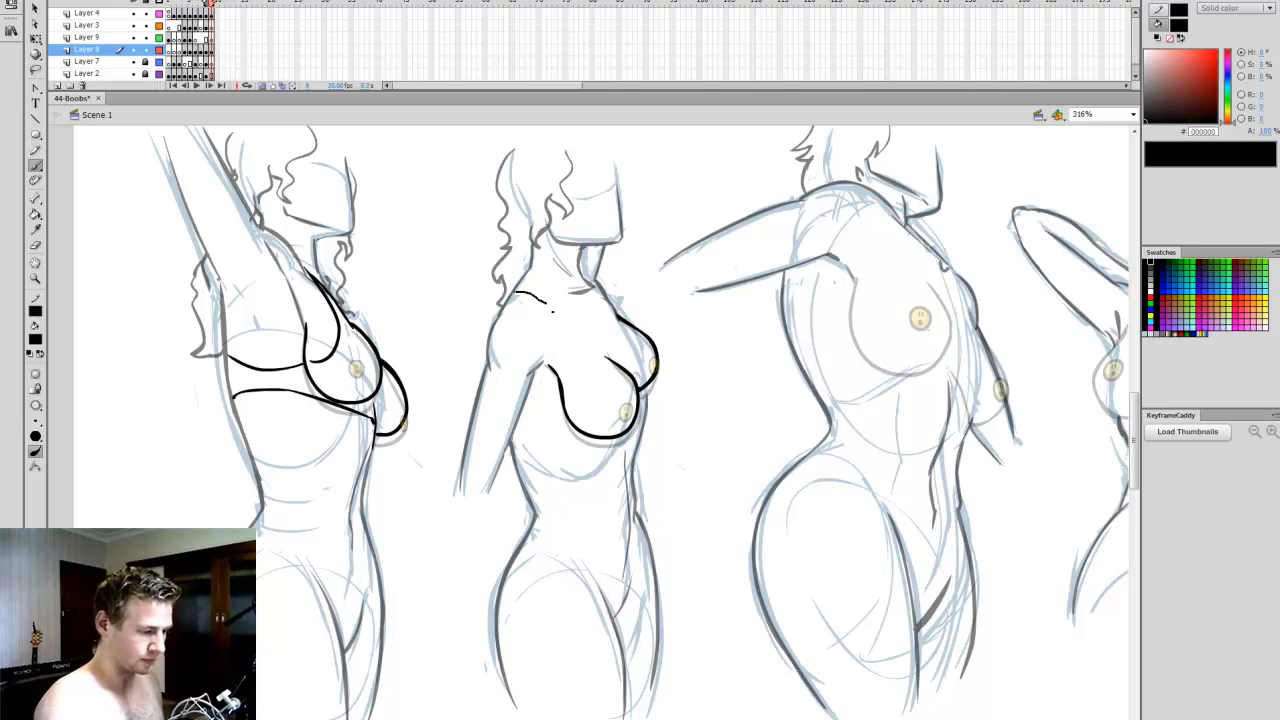
left_click_drag(591, 375, 577, 402)
left_click_drag(588, 341, 626, 369)
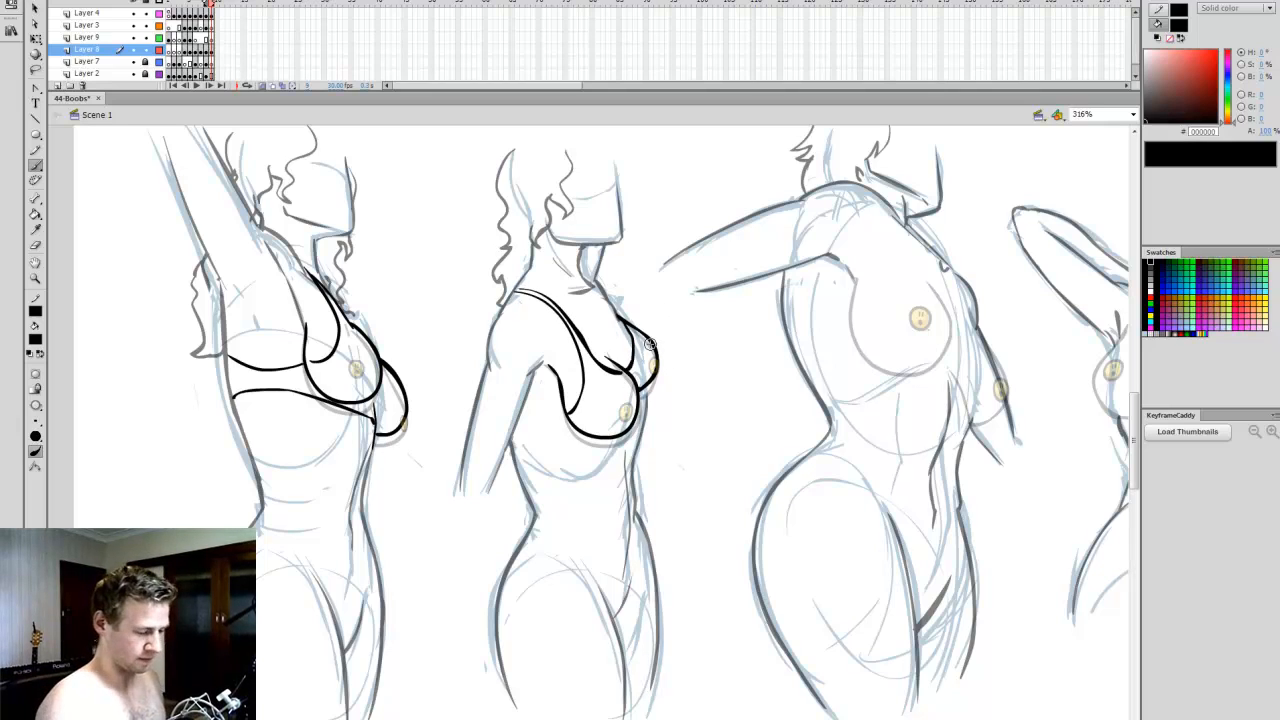
- Draw the lower edge of the bra's side band on the second figure, replacing the trial strokes
left_click_drag(513, 431, 590, 435)
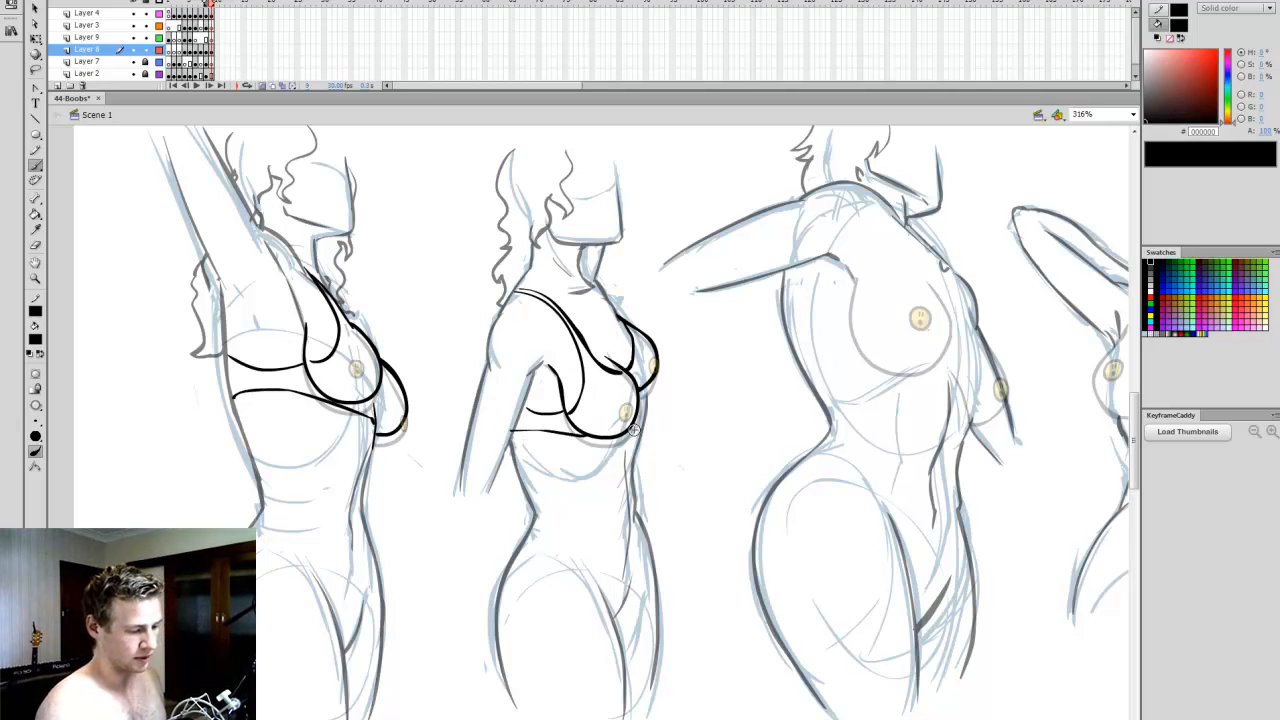
key("ctrl+z")
left_click_drag(513, 431, 590, 435)
key("ctrl+z")
left_click_drag(514, 428, 639, 434)
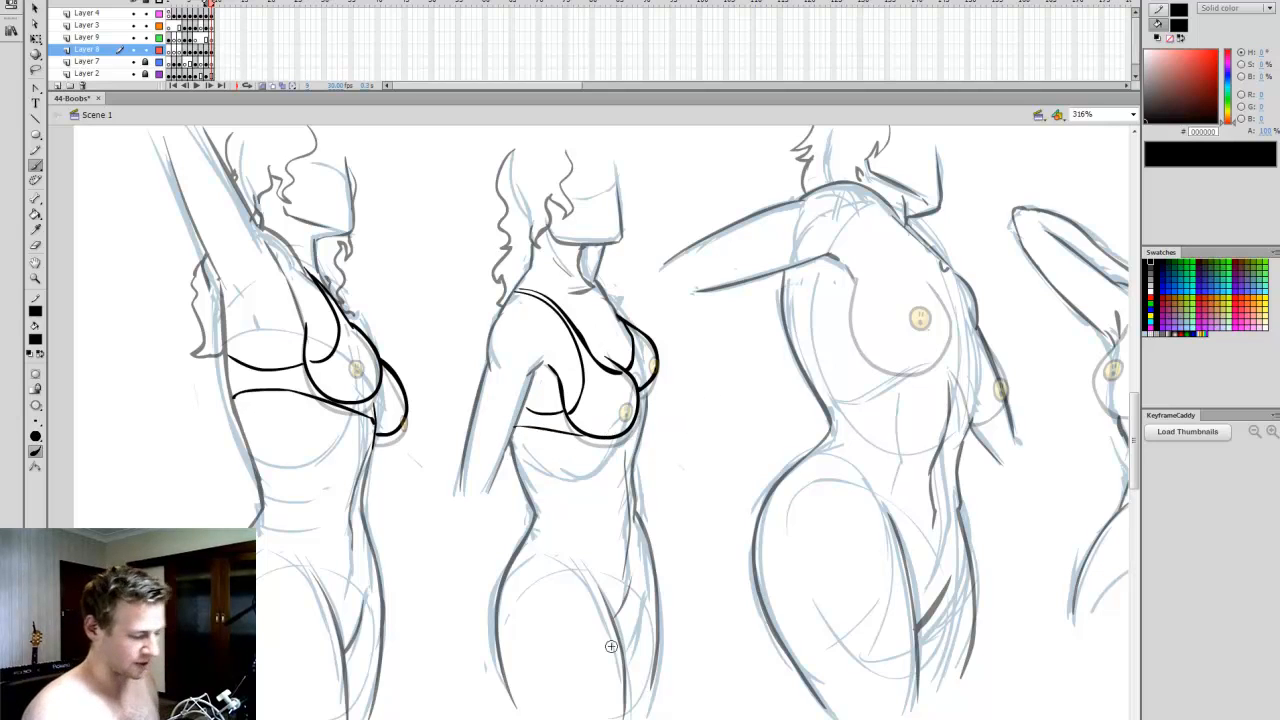
- Ink the third figure's near and far breast contours slightly higher than the onion-skinned reference, replacing the first stroke
left_click_drag(614, 719, 637, 719)
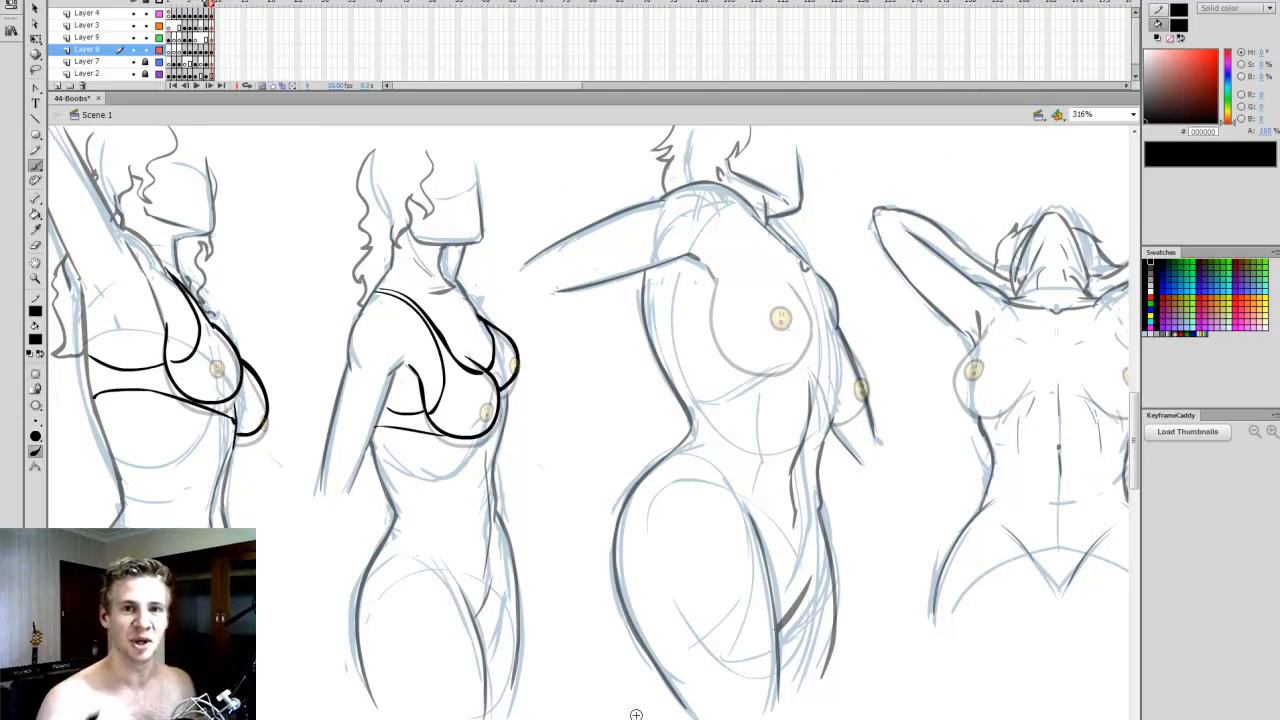
left_click_drag(637, 719, 649, 719)
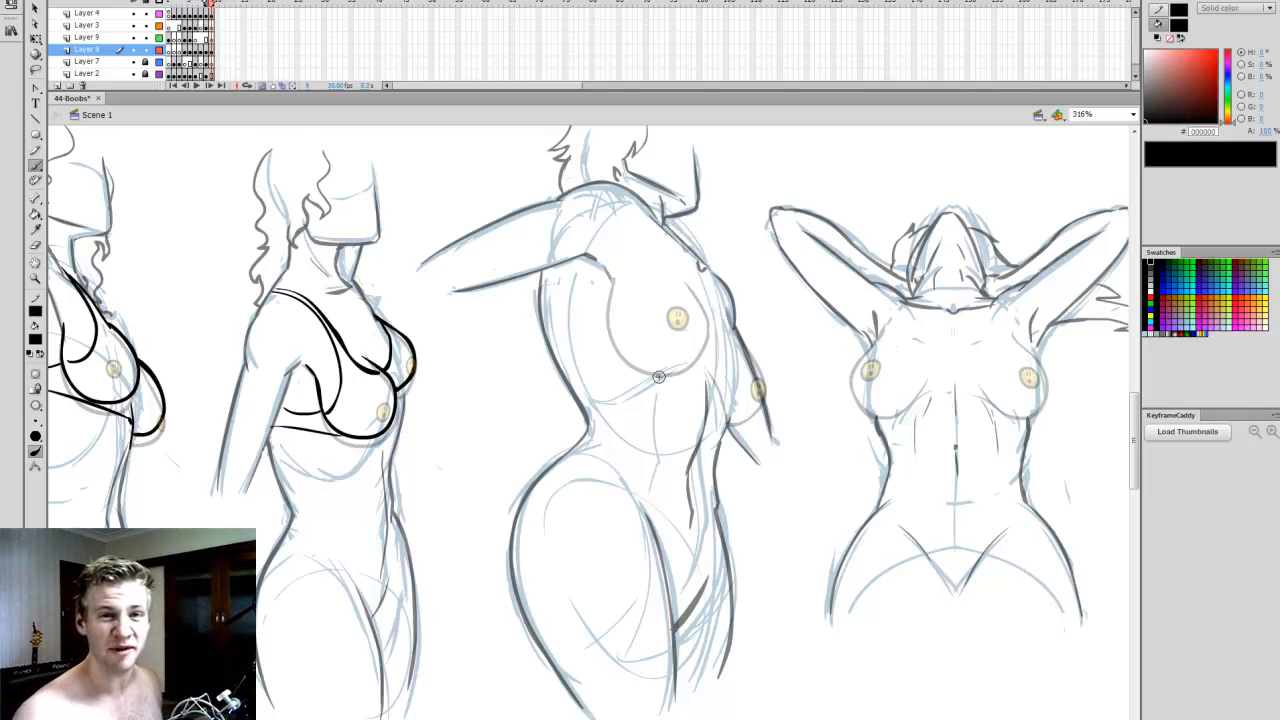
left_click_drag(649, 719, 651, 719)
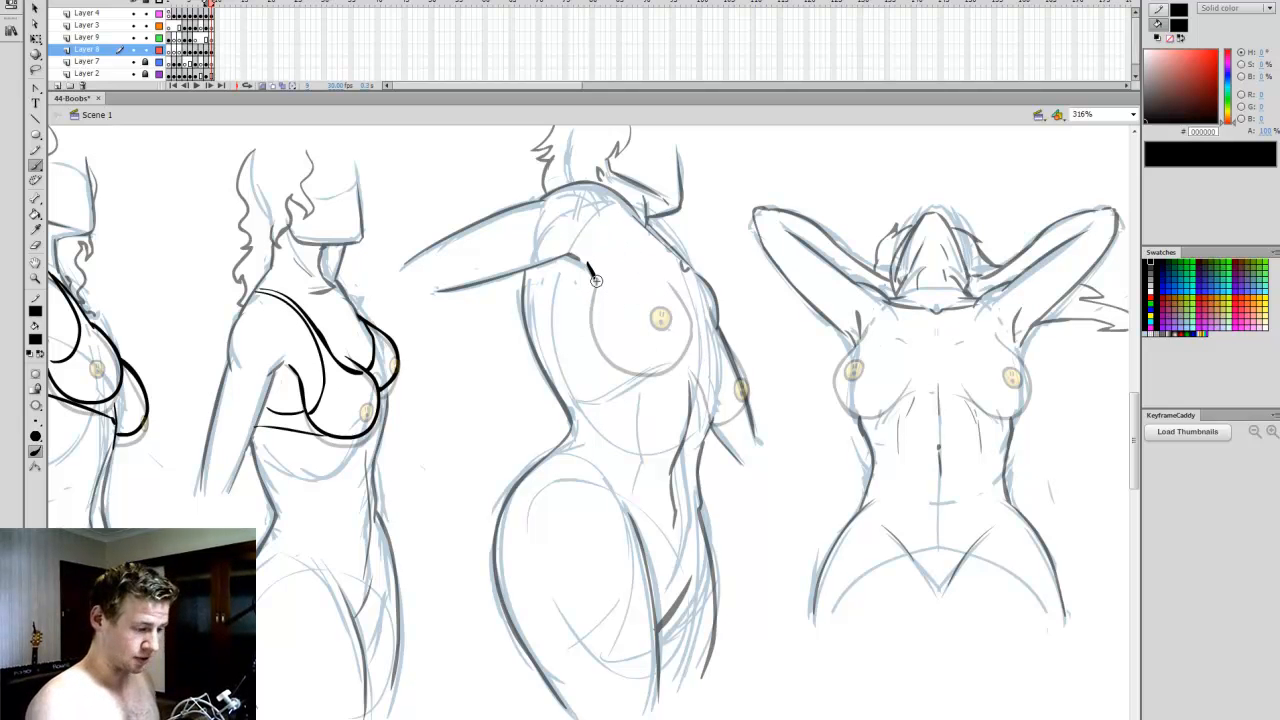
mouse_move(615, 355)
left_mouse_down()
mouse_move(674, 365)
mouse_move(696, 298)
mouse_move(686, 274)
left_mouse_up()
key("ctrl+z")
mouse_move(640, 371)
left_mouse_down()
mouse_move(692, 333)
mouse_move(680, 263)
left_mouse_up()
mouse_move(692, 364)
left_mouse_down()
mouse_move(730, 420)
mouse_move(757, 389)
mouse_move(749, 351)
mouse_move(710, 325)
left_mouse_up()
- Draw the bra's shoulder straps, upper cup edge and the connection between the cups on the third figure
left_click_drag(628, 205, 655, 275)
key("ctrl+z")
mouse_move(639, 220)
left_mouse_down()
mouse_move(663, 266)
mouse_move(598, 295)
left_mouse_up()
left_click_drag(694, 320, 715, 327)
left_click_drag(697, 265, 718, 327)
- Draw the upper and lower edges of the bra's band around the third figure's ribcage, undoing the trial strokes
mouse_move(592, 307)
left_mouse_down()
mouse_move(523, 317)
mouse_move(545, 311)
left_mouse_up()
key("ctrl+z")
key("ctrl+z")
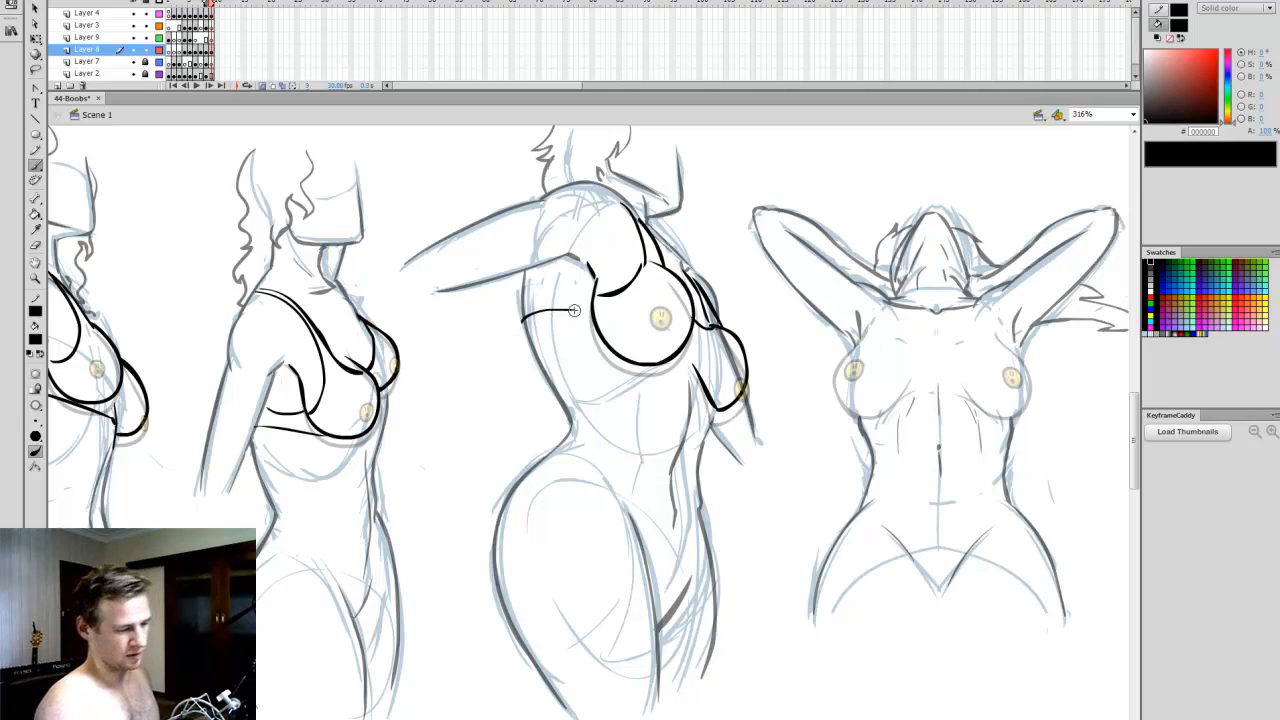
key("ctrl+z")
mouse_move(712, 417)
left_mouse_down()
mouse_move(640, 370)
mouse_move(551, 377)
mouse_move(546, 327)
mouse_move(586, 316)
left_mouse_up()
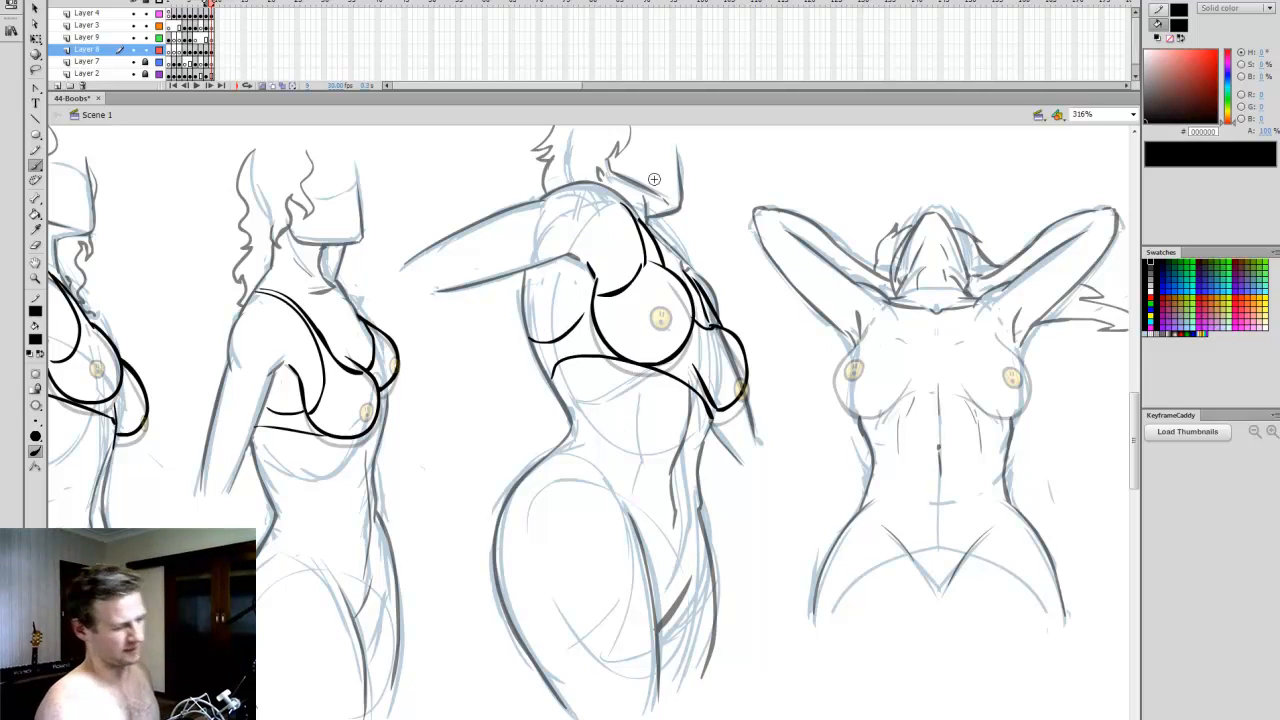
- Erase and redraw the third figure's upper cup edge and the side band line where they meet the near cup
key("e")
key("b")
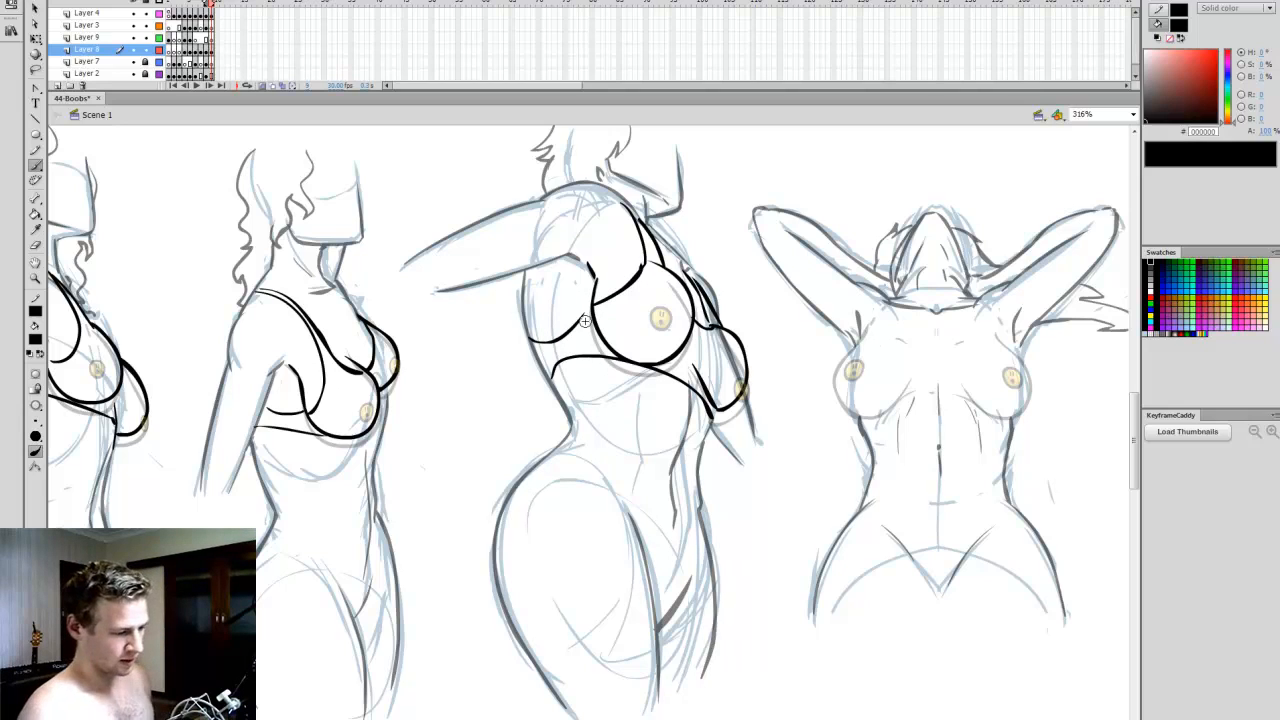
key("e")
key("b")
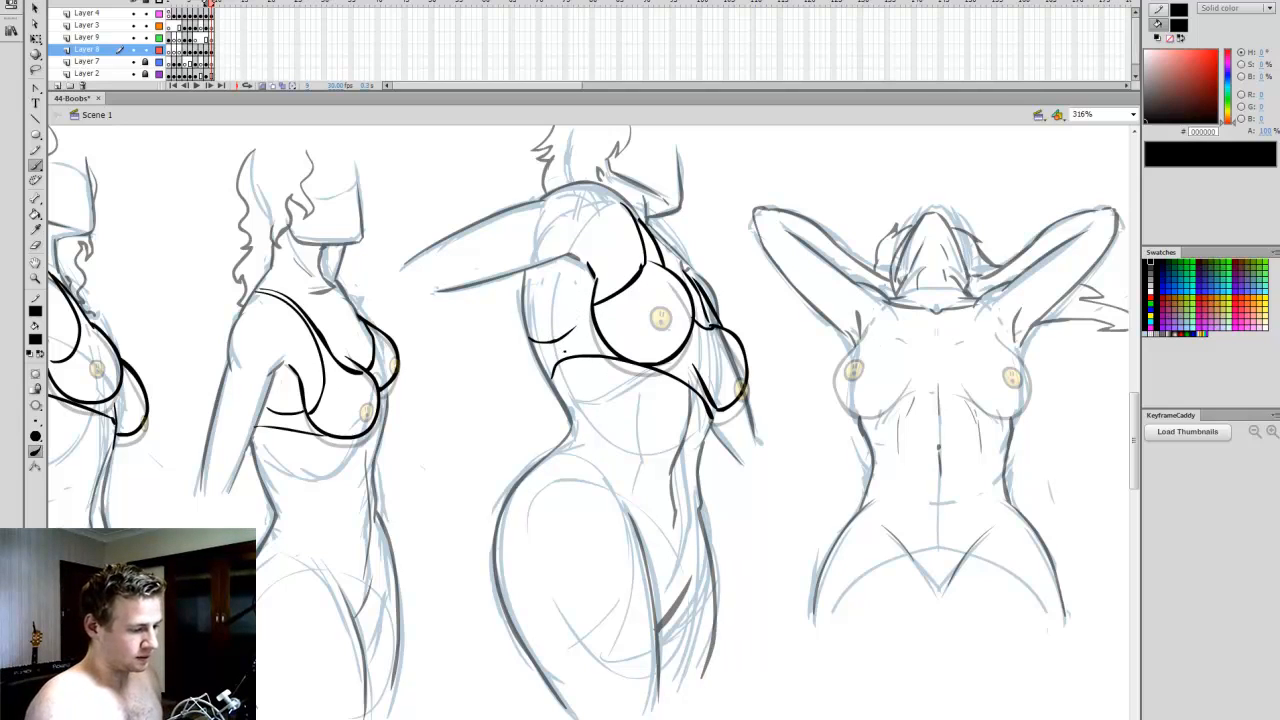
key("e")
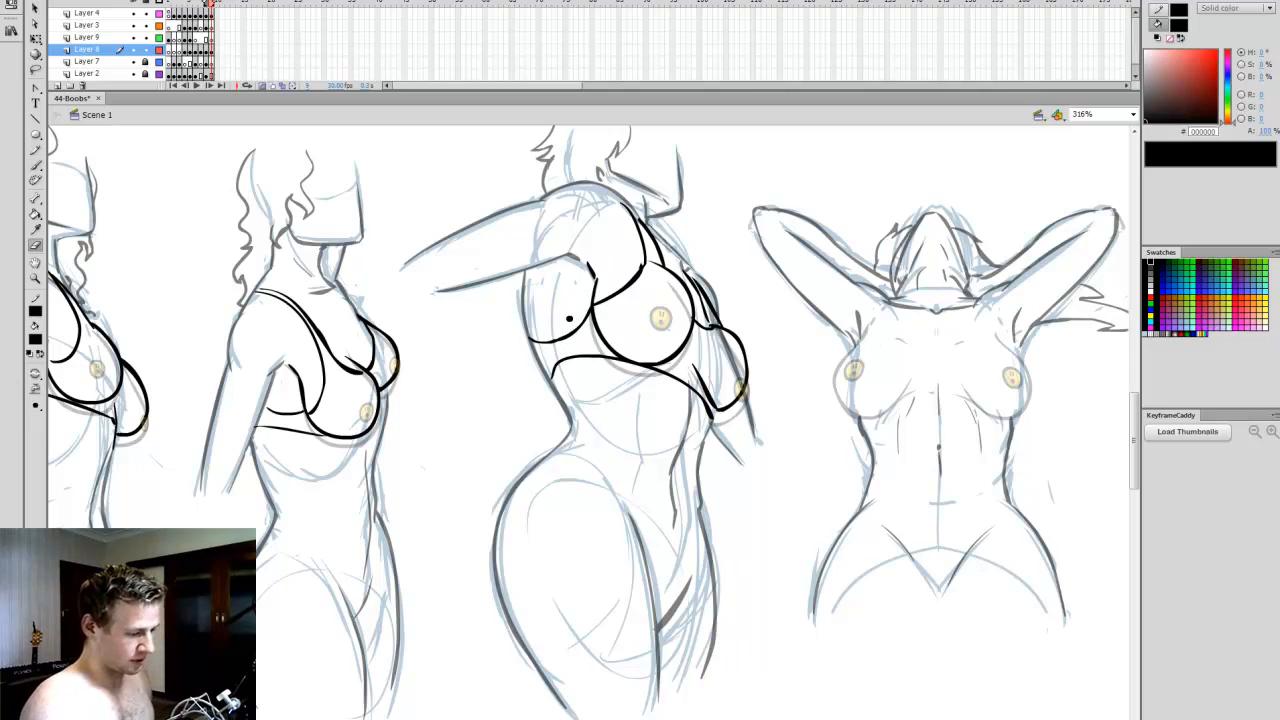
key("b")
- Ink the fourth figure's breast contours and cleavage lines, and add the bra's straps, curved neckline and underband
left_click_drag(630, 719, 677, 719)
mouse_move(705, 407)
left_mouse_down()
mouse_move(803, 403)
mouse_move(823, 420)
mouse_move(852, 418)
mouse_move(867, 391)
mouse_move(858, 370)
mouse_move(787, 335)
left_mouse_up()
left_click_drag(737, 299, 739, 328)
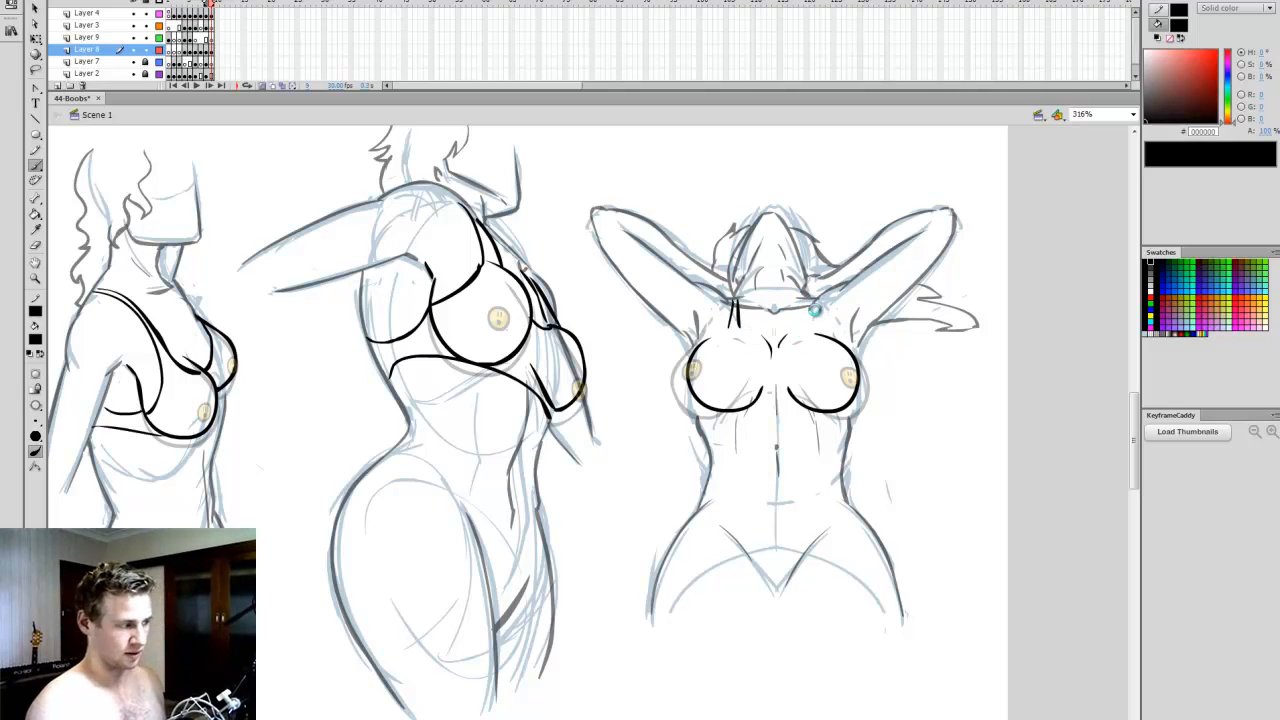
mouse_move(802, 298)
left_mouse_down()
mouse_move(740, 326)
mouse_move(779, 371)
left_mouse_up()
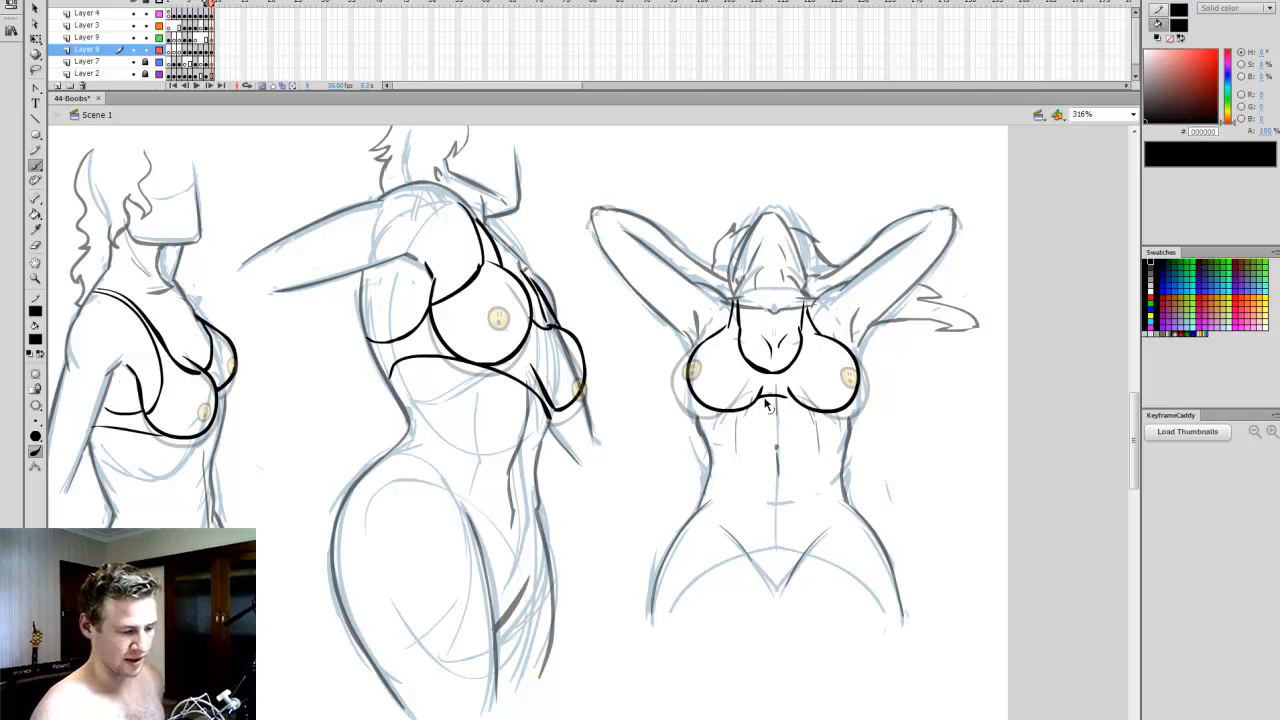
mouse_move(706, 428)
left_mouse_down()
mouse_move(812, 407)
mouse_move(848, 422)
left_mouse_up()
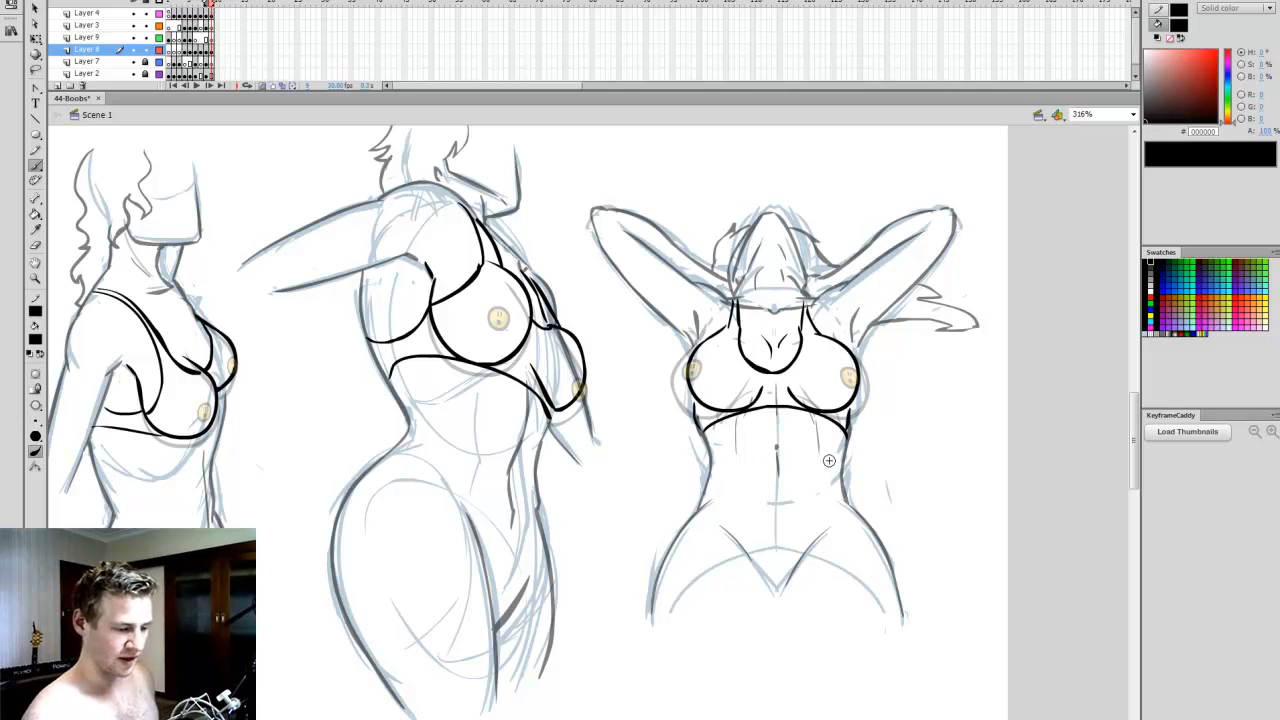
- Turn off onion skinning and fit the whole drawing in the window
left_click(263, 87)
key("q")
left_click(1133, 115)
left_click(1098, 128)
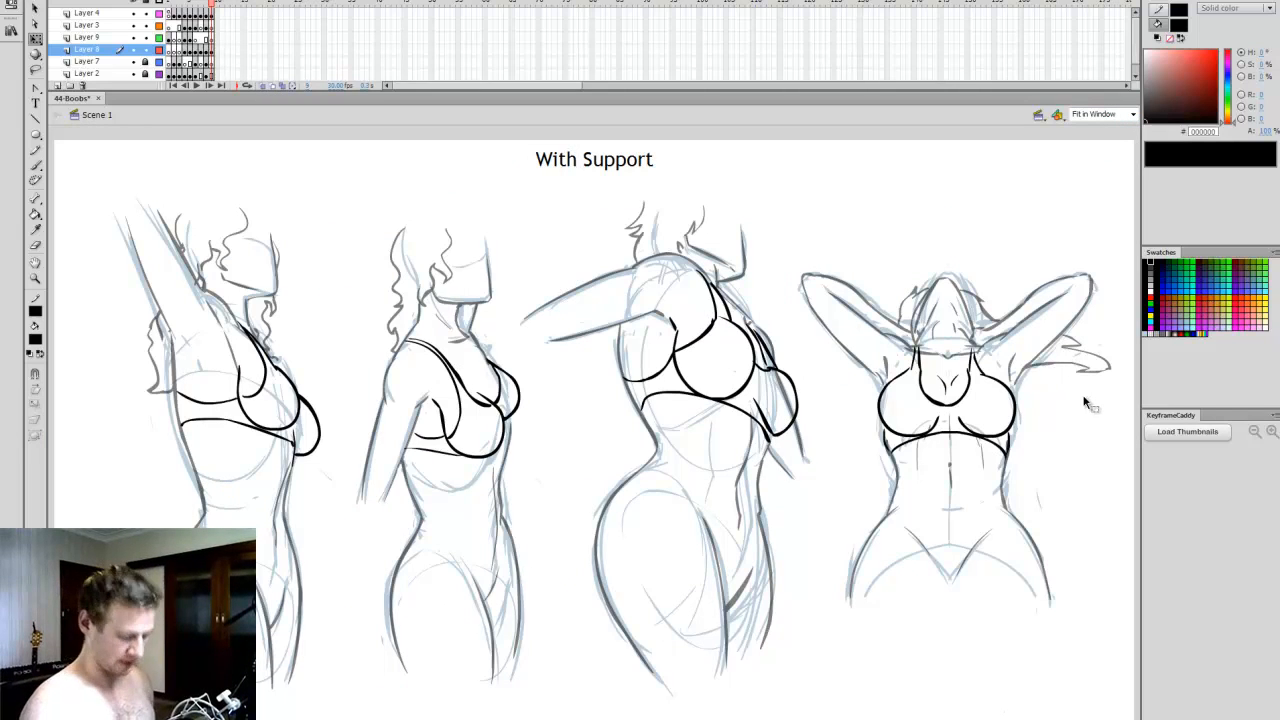
- Review the frames from the Front, 3/4 Angle and Side views through the size examples, comparing the poses without and with support
left_click(185, 4)
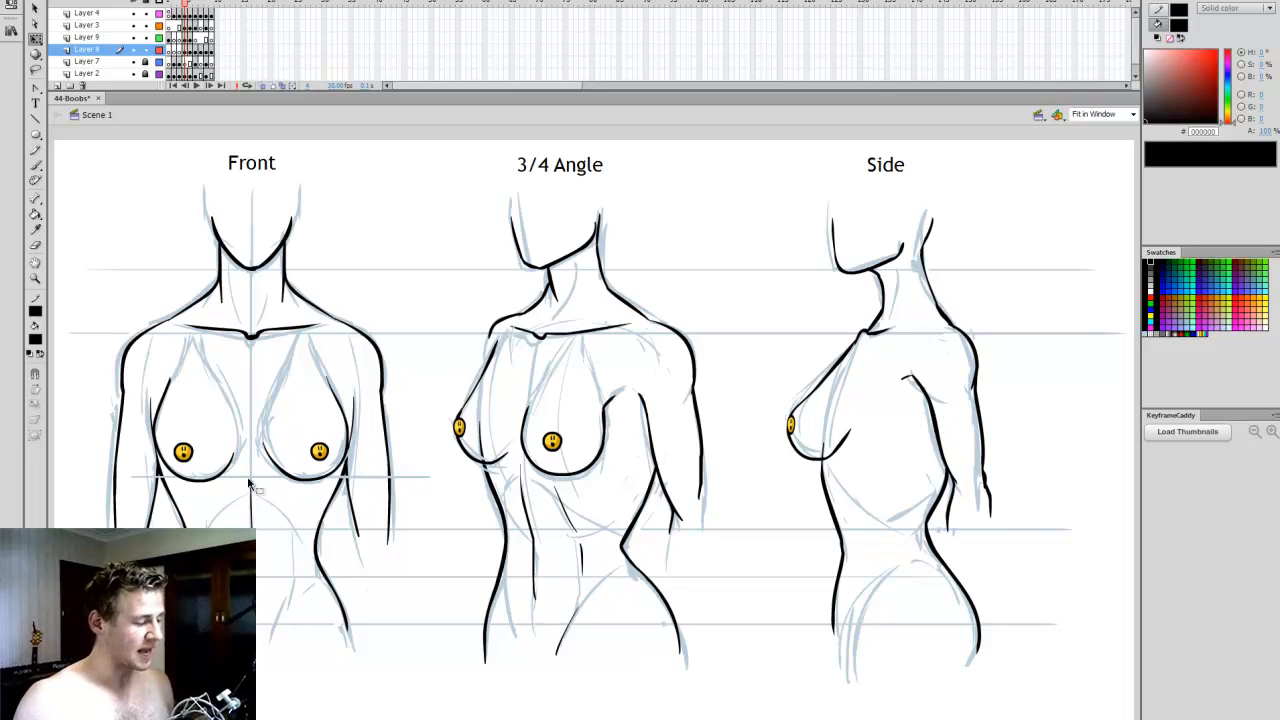
key("period")
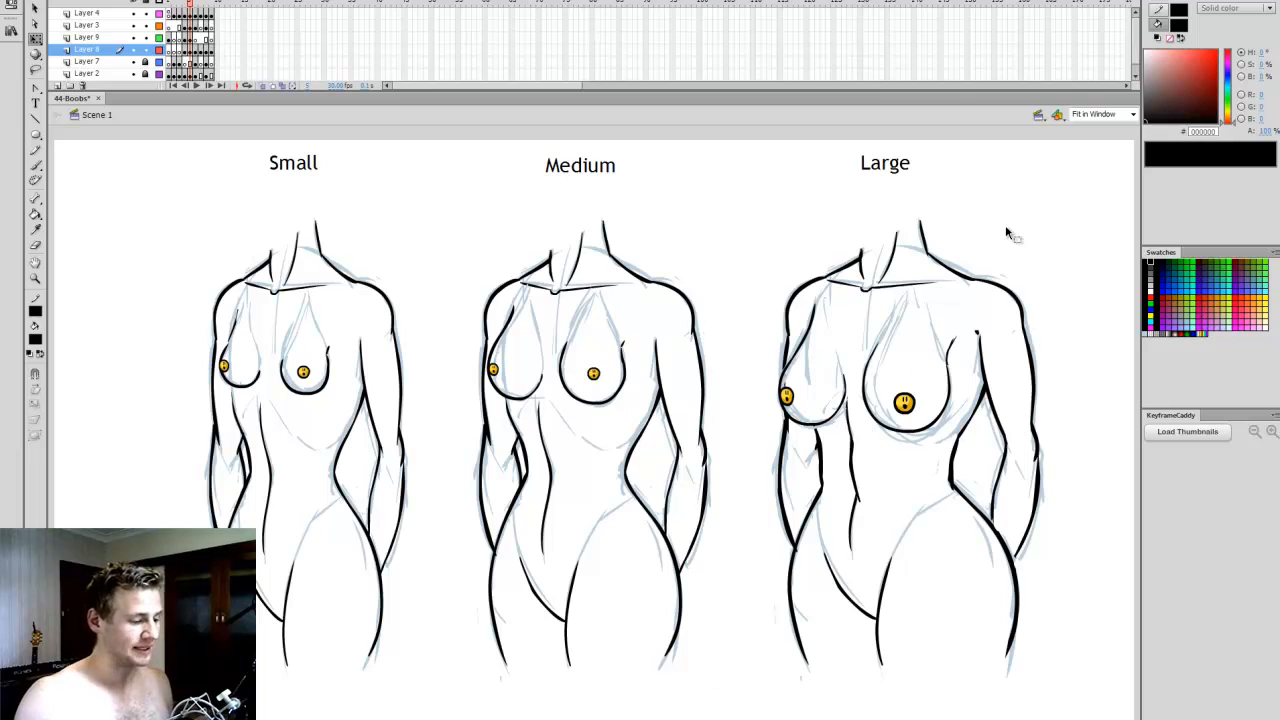
key("period")
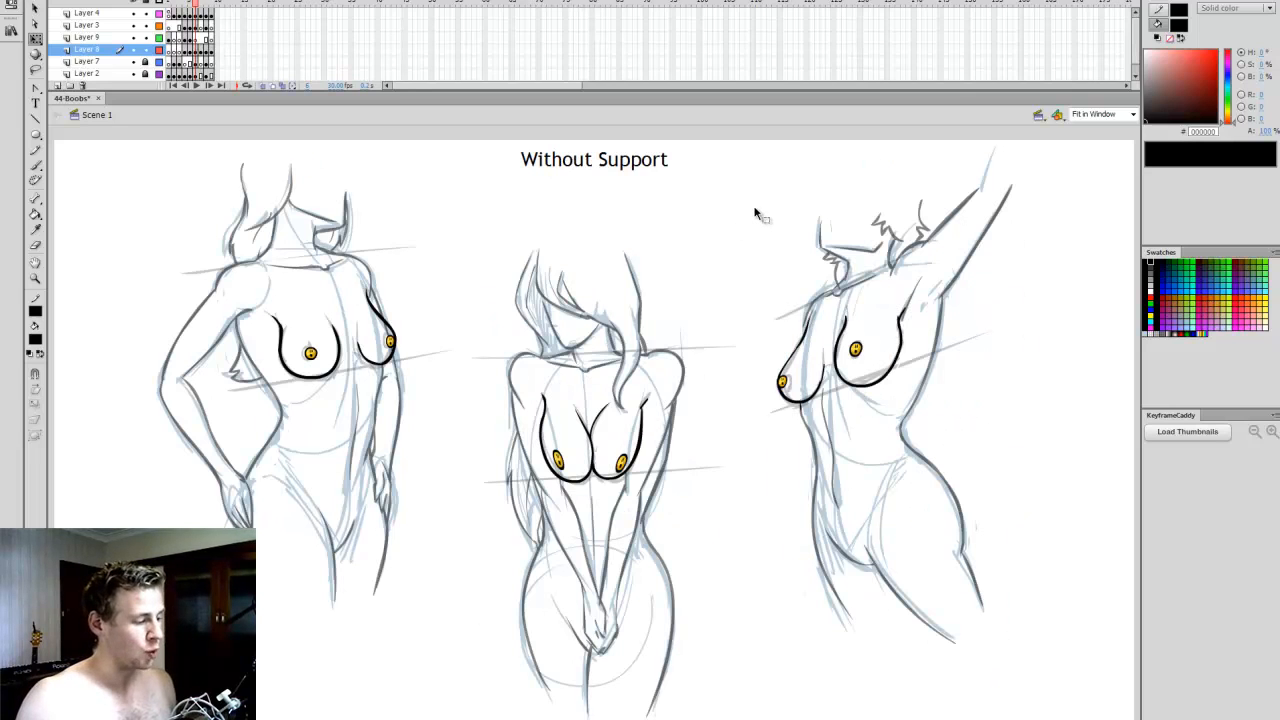
key("period")
key("comma")
key("period")
key("comma")
key("period")
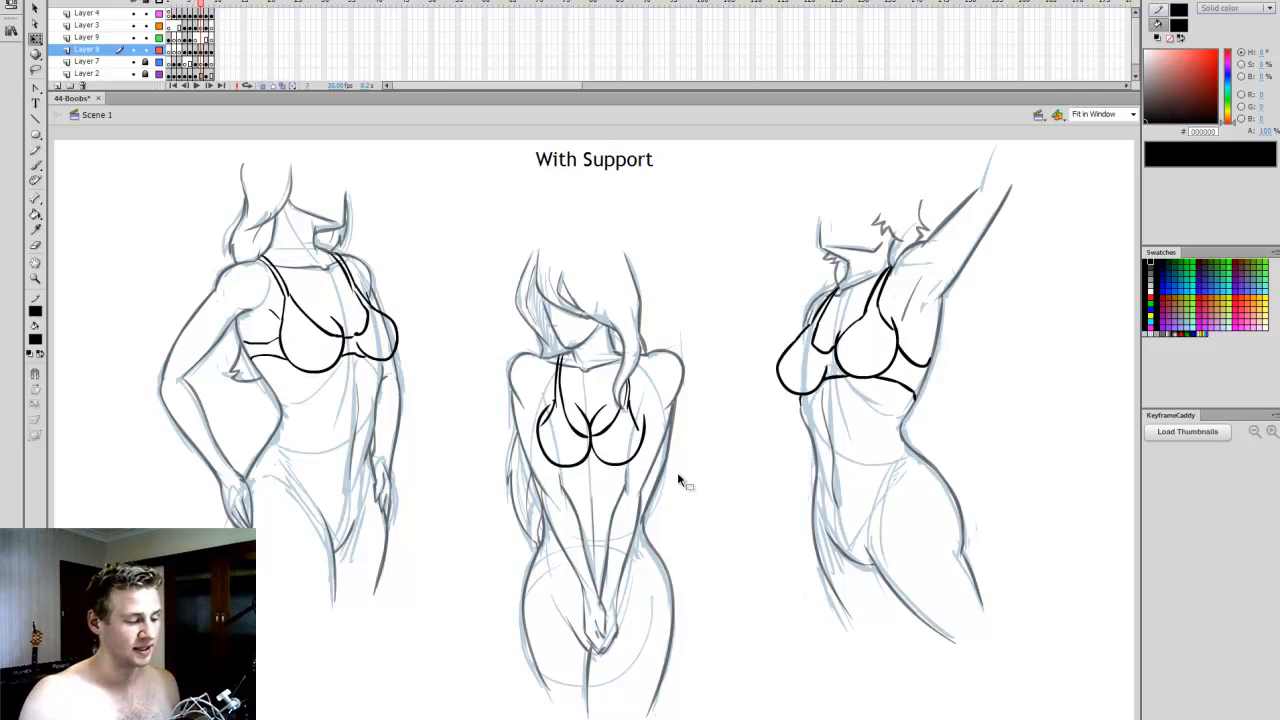
key("comma")
key("period")
key("period")
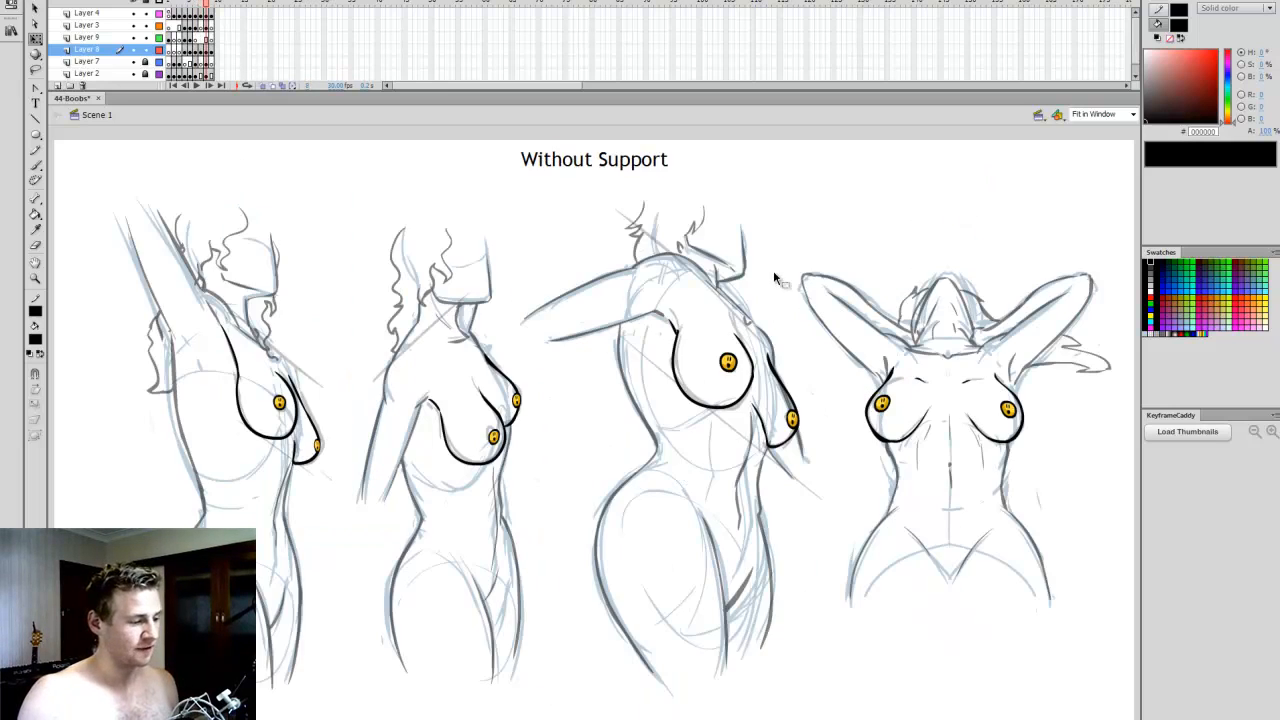
key("period")
key("comma")
key("period")
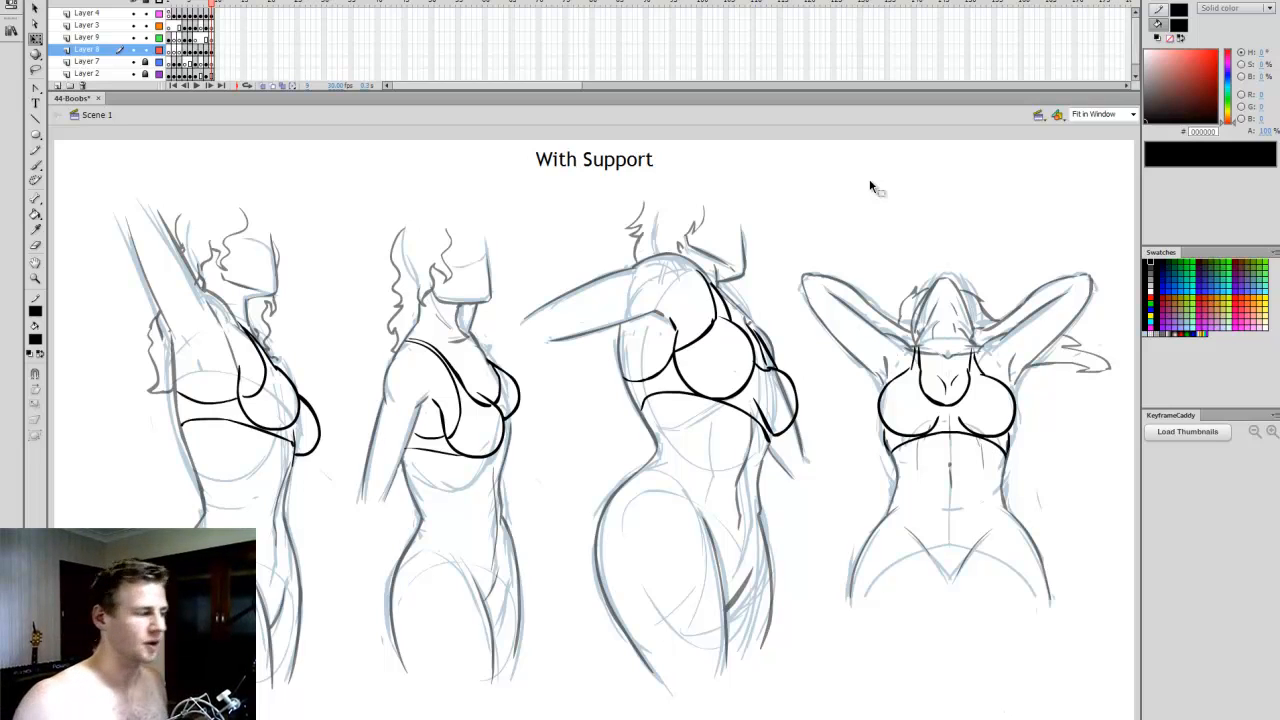
- Hide Layer 8, Layer 9 and Layer 3
left_click_drag(132, 49, 133, 25)
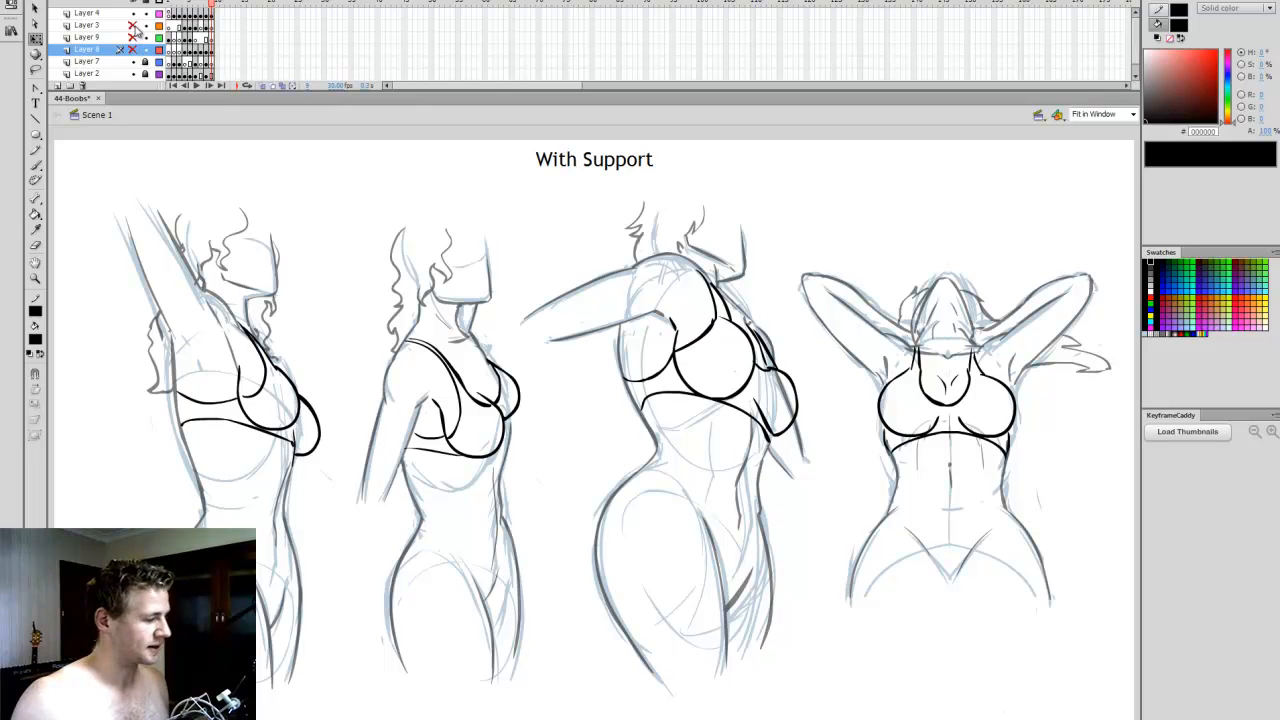